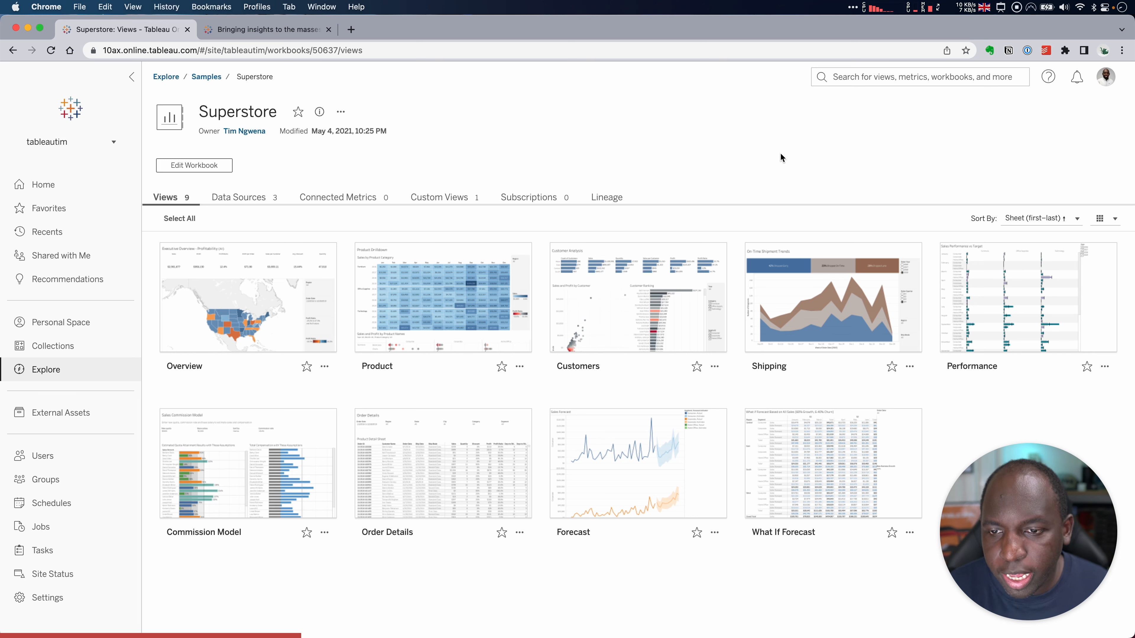
Step: Open the Superstore workbook's Overview view for editing and go to its Sales by Segment sheet
{"action": "left_click", "coordinate": [254, 311]}
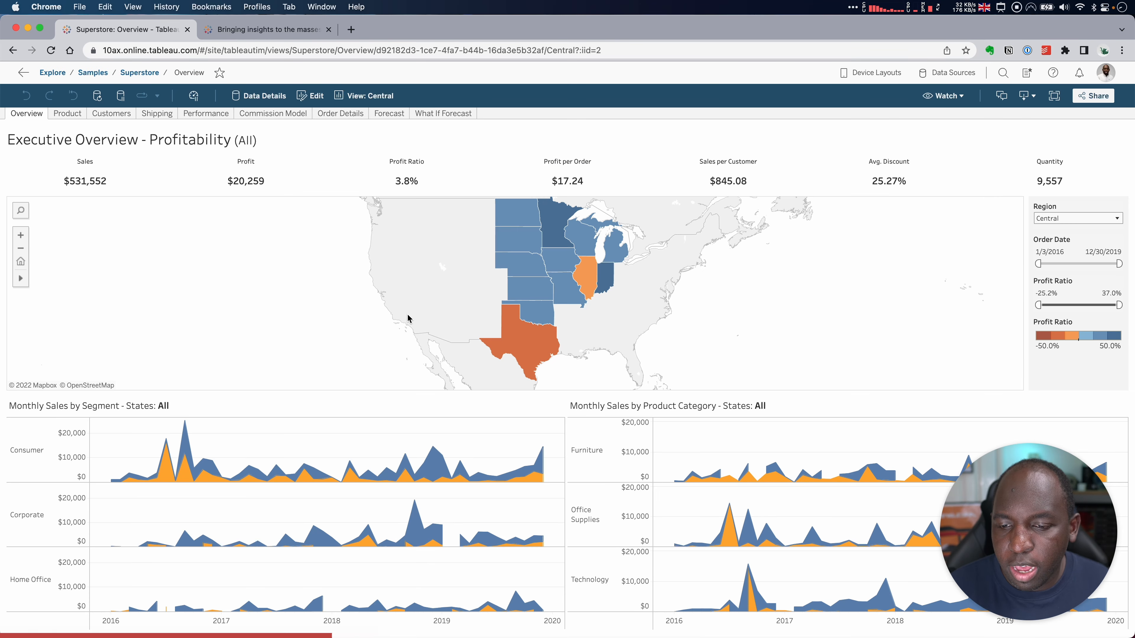
{"action": "left_click", "coordinate": [314, 97]}
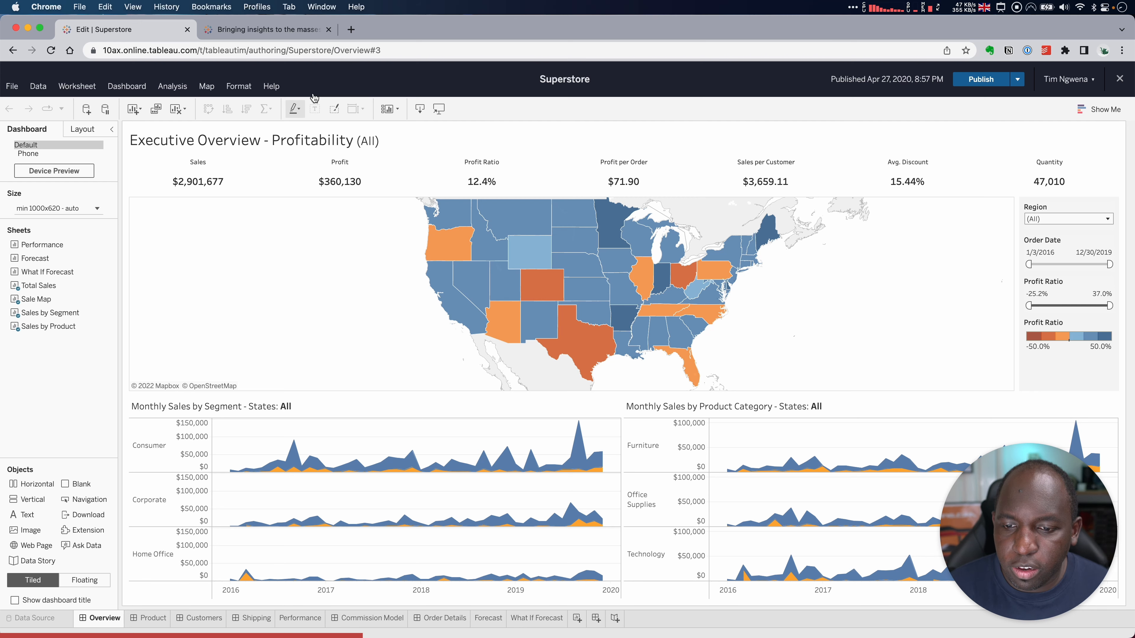
{"action": "left_click", "coordinate": [595, 426]}
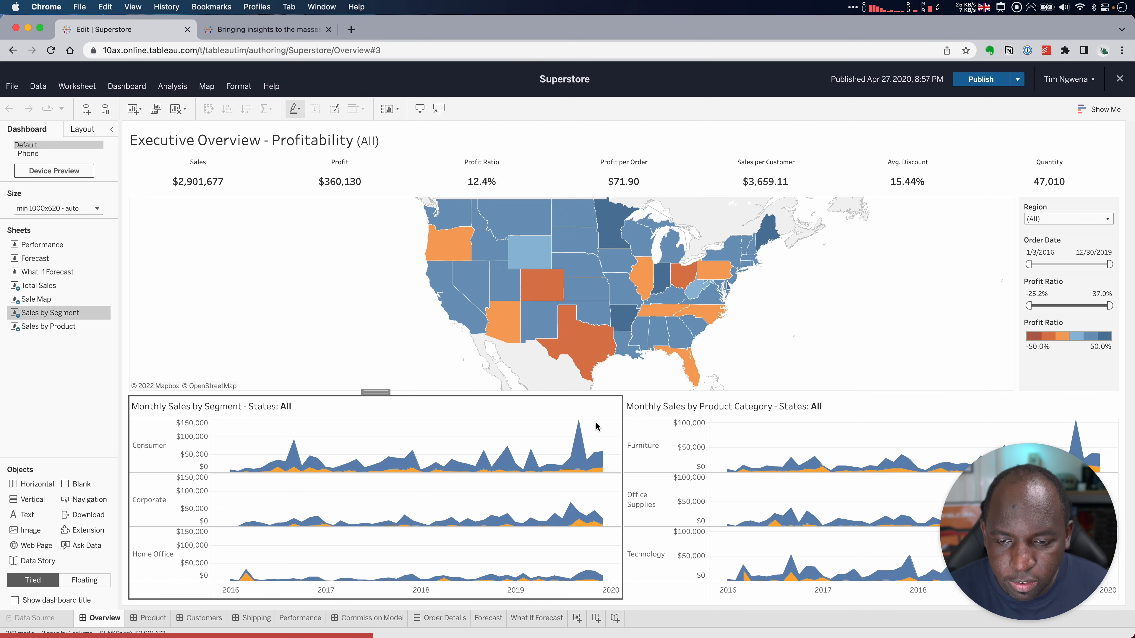
{"action": "left_click", "coordinate": [629, 428]}
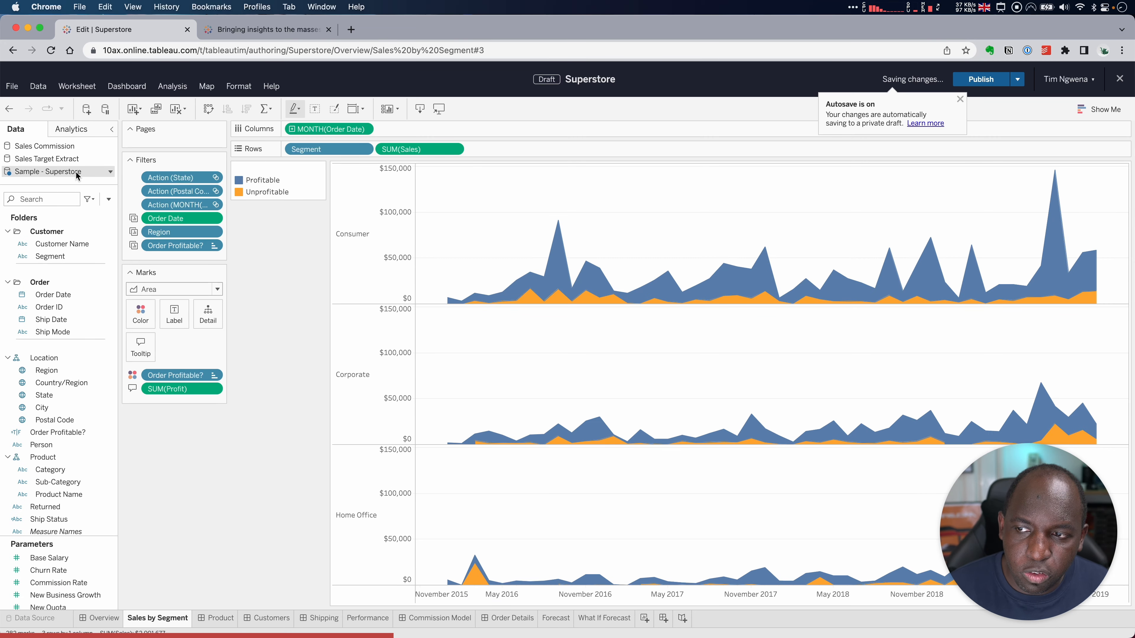
Step: Start saving the Sample - Superstore data source as a published data source
{"action": "right_click", "coordinate": [78, 174]}
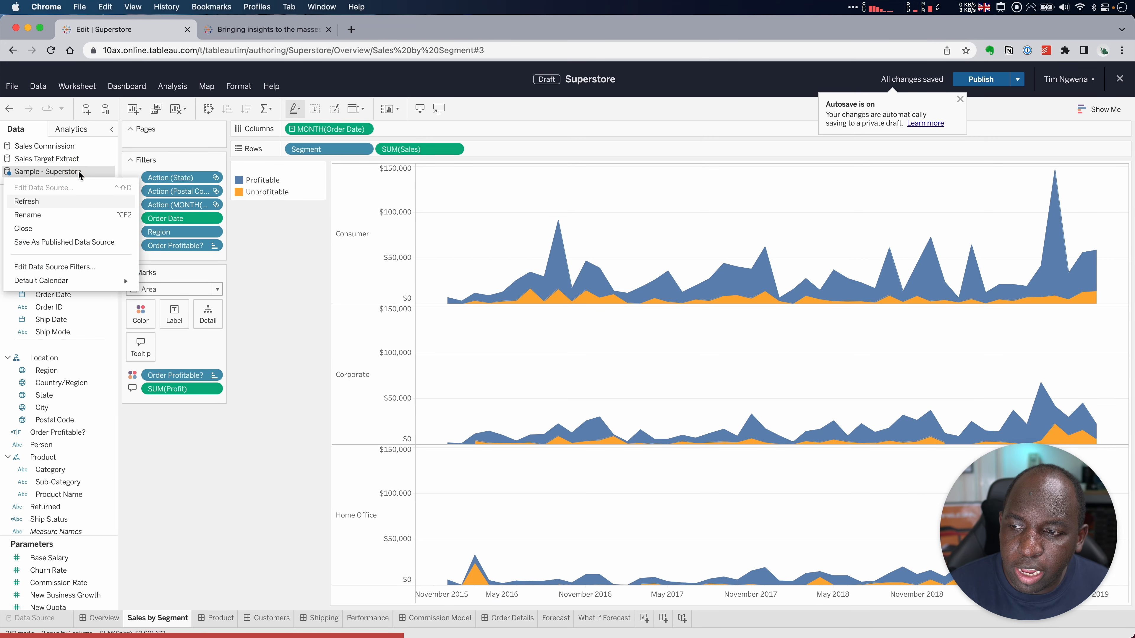
{"action": "left_click", "coordinate": [85, 244]}
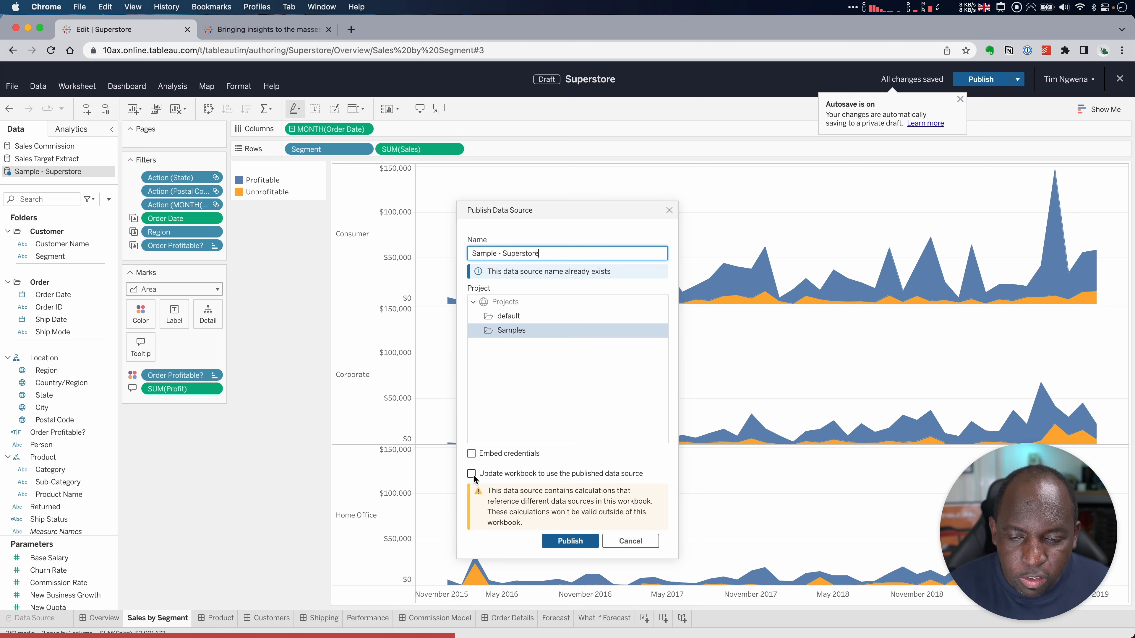
{"action": "key", "text": "ctrl+shift+a"}
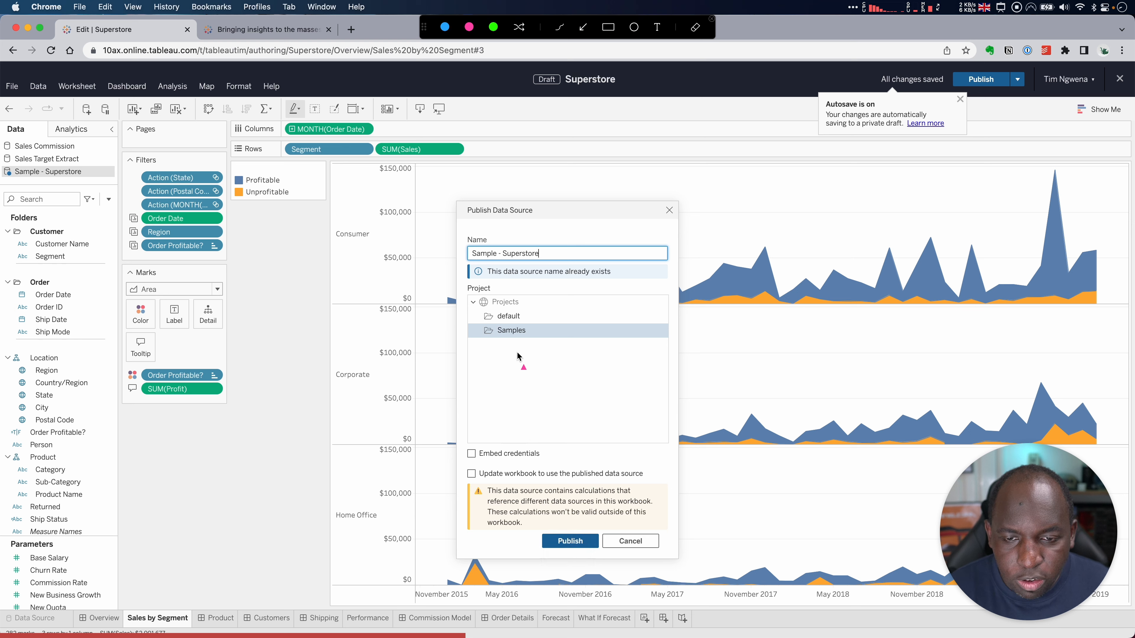
{"action": "mouse_move", "coordinate": [519, 346]}
{"action": "left_mouse_down"}
{"action": "mouse_move", "coordinate": [497, 445]}
{"action": "mouse_move", "coordinate": [472, 472]}
{"action": "left_mouse_up"}
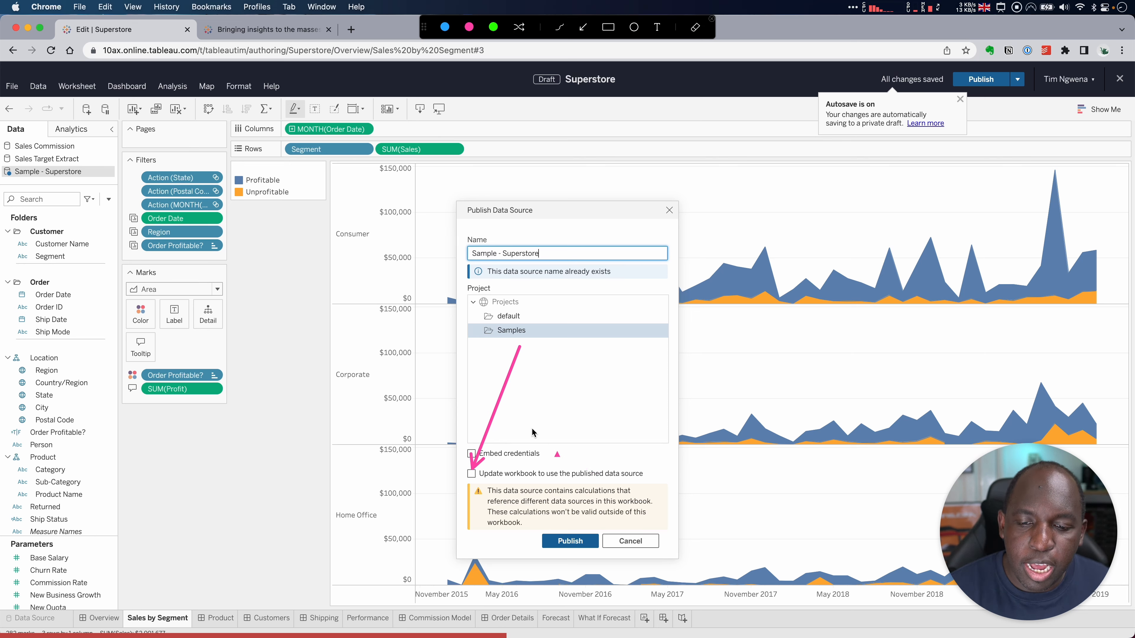
{"action": "mouse_move", "coordinate": [432, 360]}
{"action": "left_mouse_down"}
{"action": "mouse_move", "coordinate": [129, 223]}
{"action": "mouse_move", "coordinate": [76, 179]}
{"action": "left_mouse_up"}
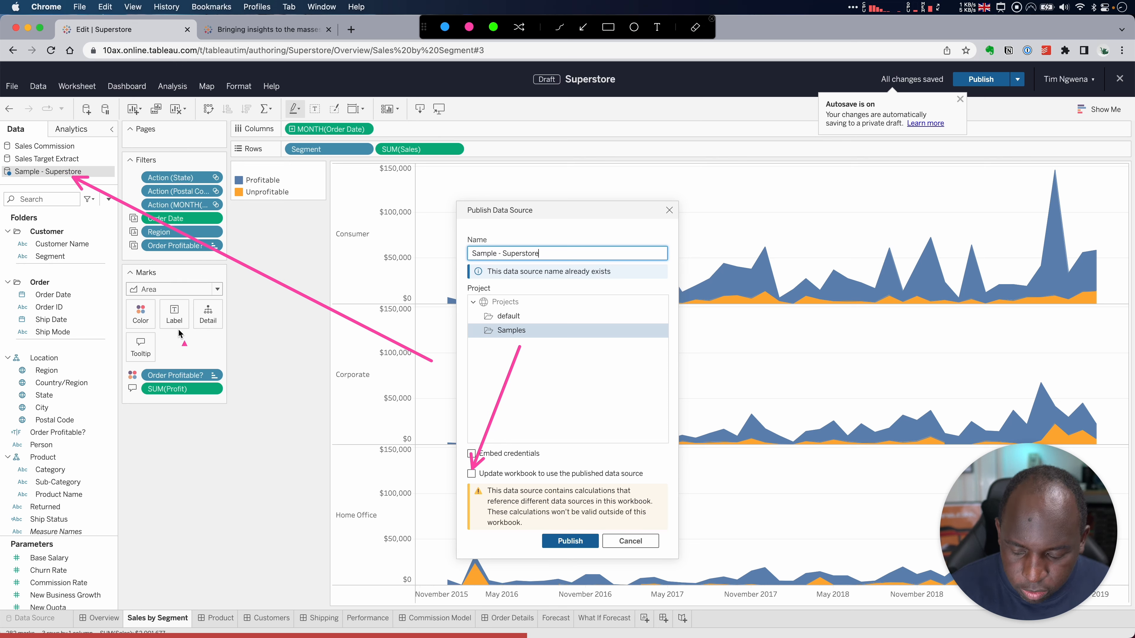
{"action": "key", "text": "Escape"}
Step: Publish Sample - Superstore with the workbook updated to use the published data source, overwriting the existing one
{"action": "left_click", "coordinate": [471, 473]}
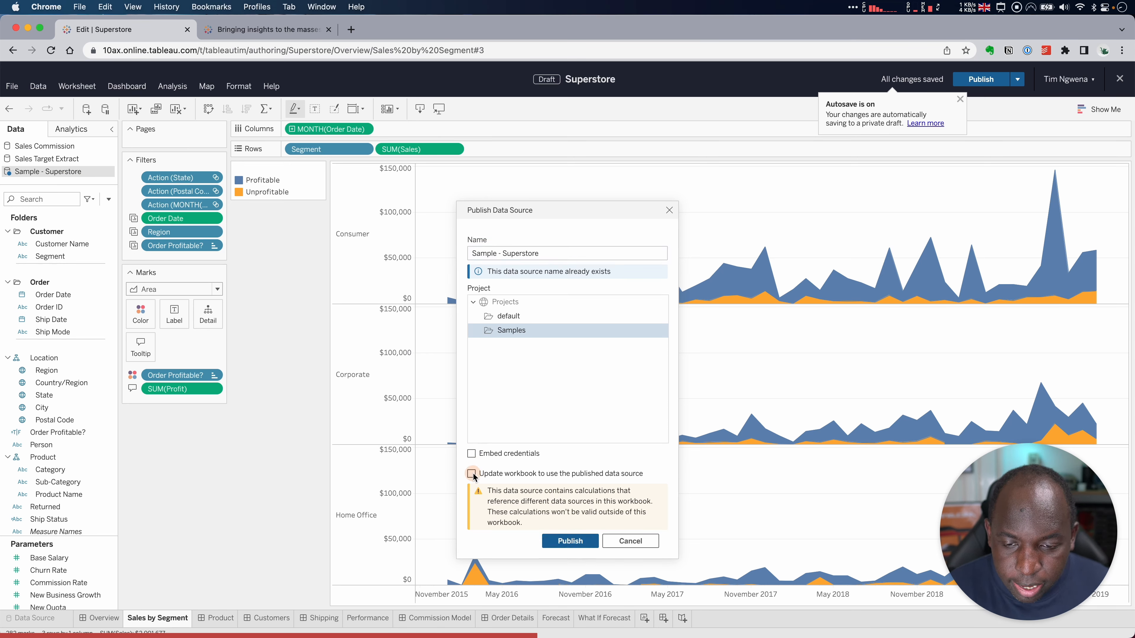
{"action": "left_click", "coordinate": [570, 541]}
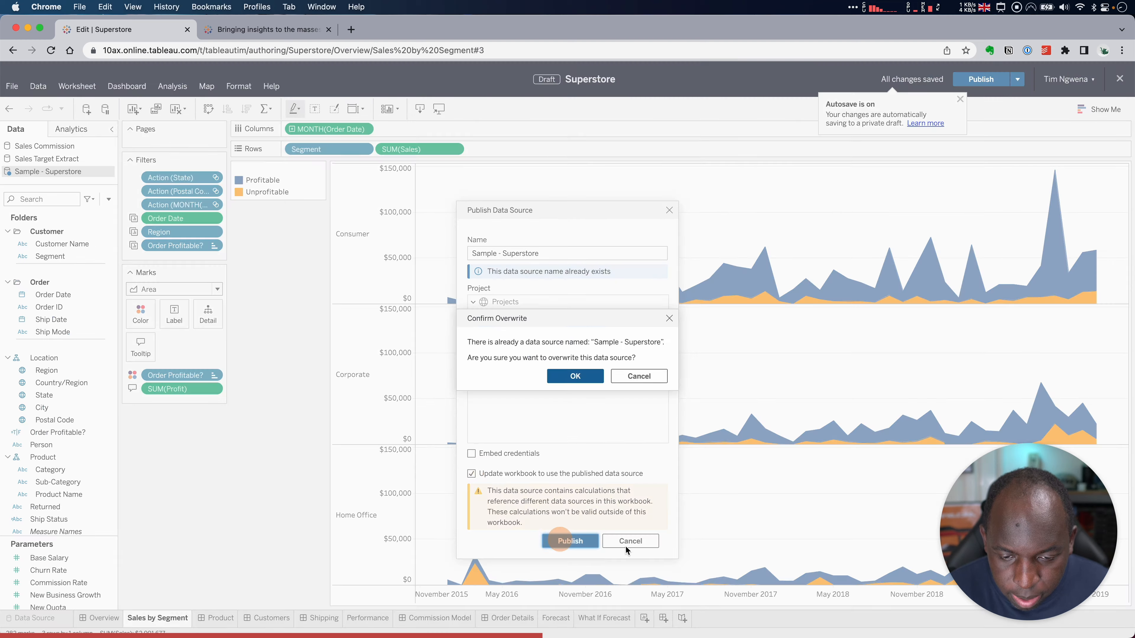
{"action": "left_click", "coordinate": [579, 375]}
{"action": "key", "text": "ctrl"}
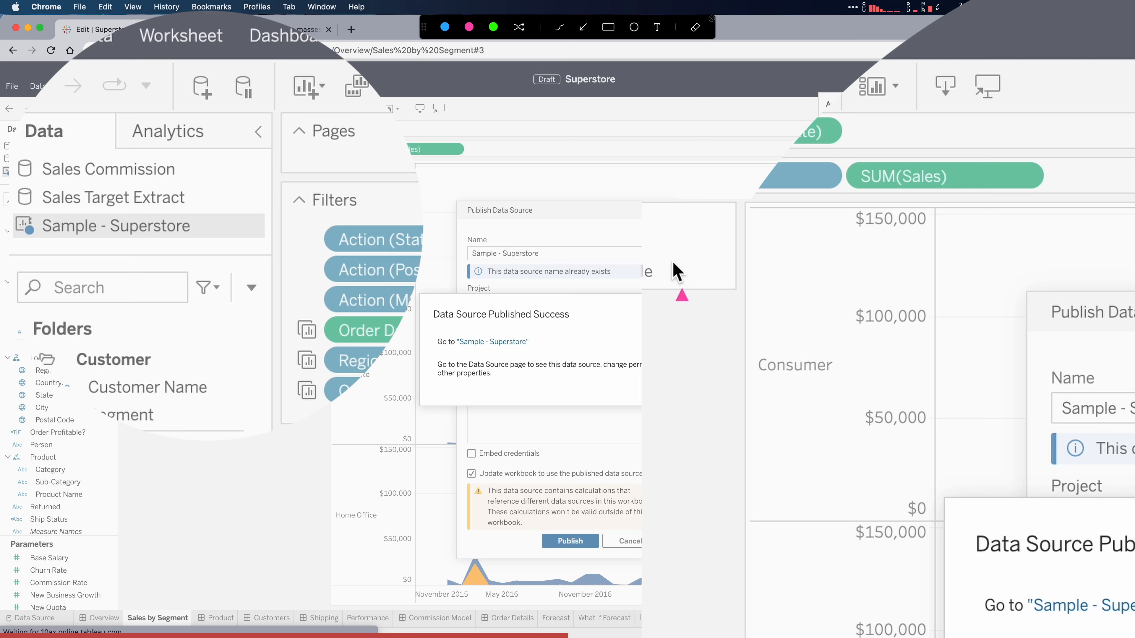
{"action": "left_click_drag", "start_coordinate": [376, 174], "coordinate": [45, 222]}
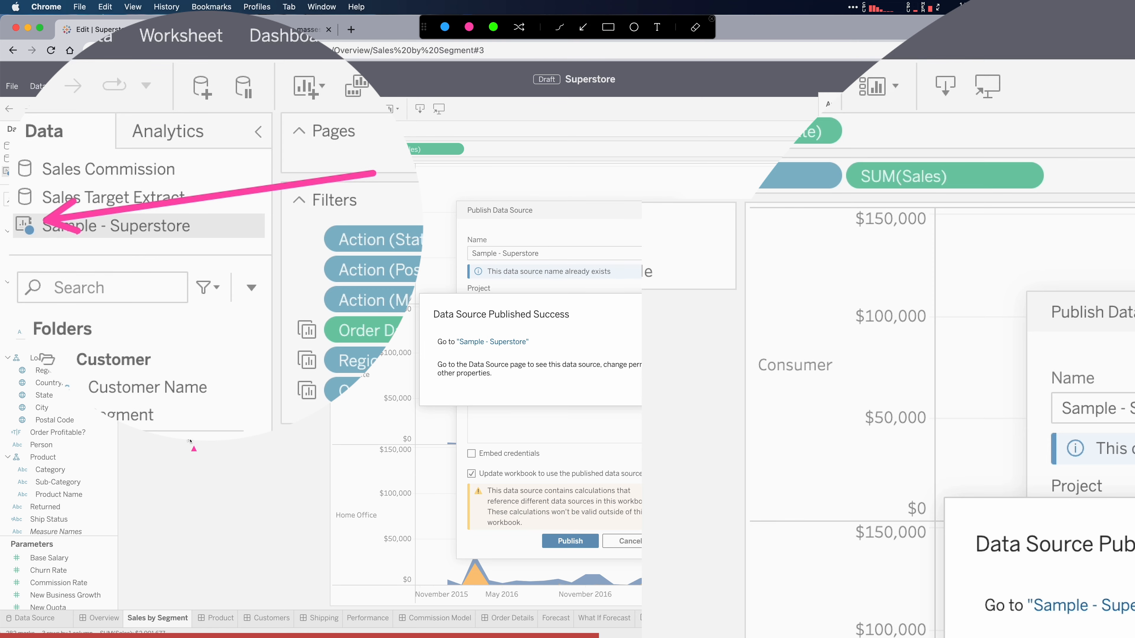
{"action": "key", "text": "ctrl+a"}
Step: Close the publish confirmation and publish the Sales Target Extract data source to Samples, with the workbook updated to use it
{"action": "left_click", "coordinate": [685, 393]}
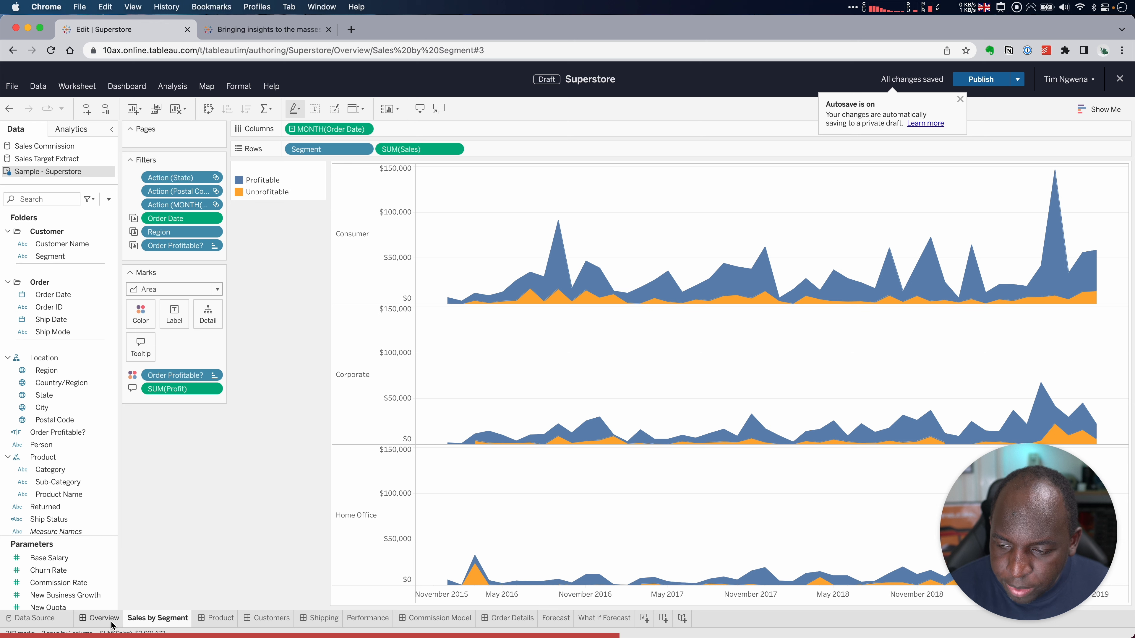
{"action": "left_click", "coordinate": [88, 159]}
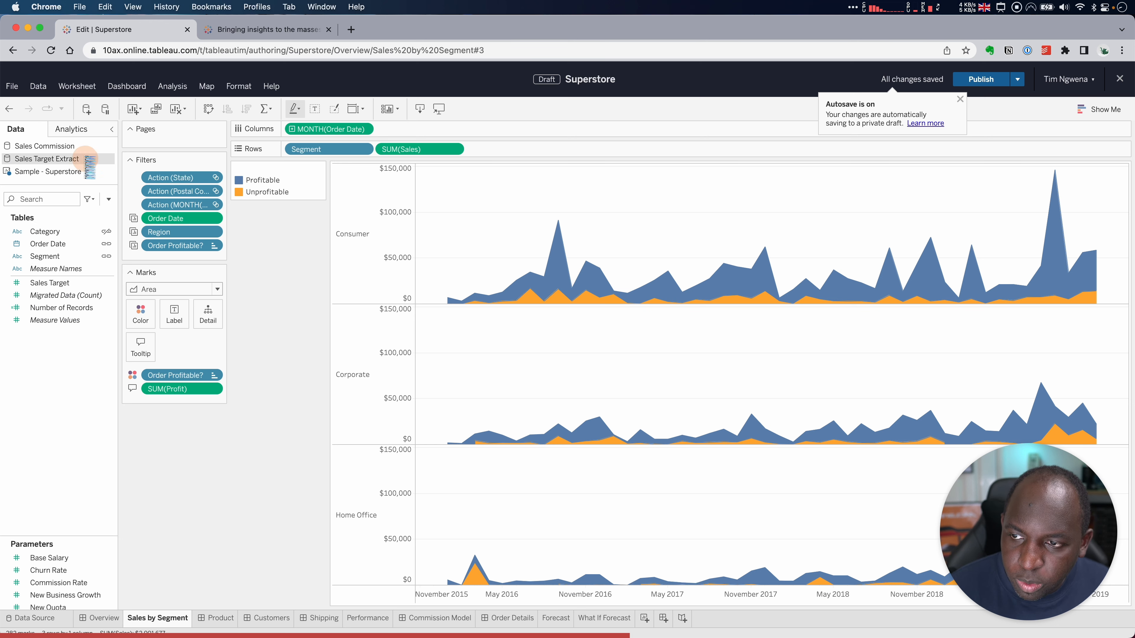
{"action": "left_click", "coordinate": [109, 160]}
{"action": "left_click", "coordinate": [101, 228]}
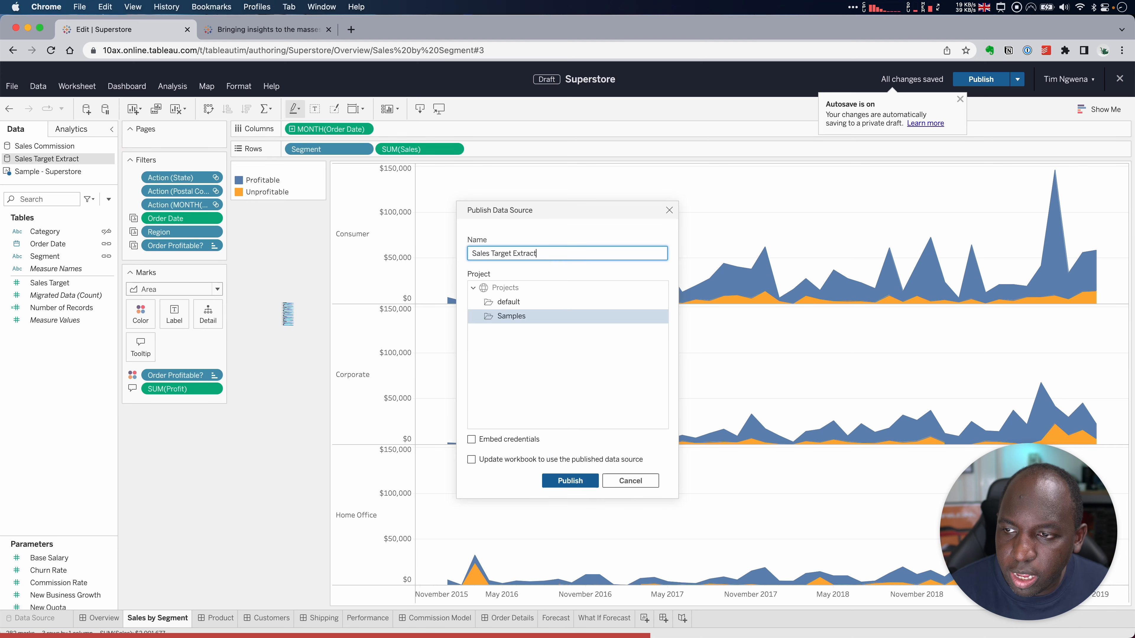
{"action": "left_click", "coordinate": [491, 466]}
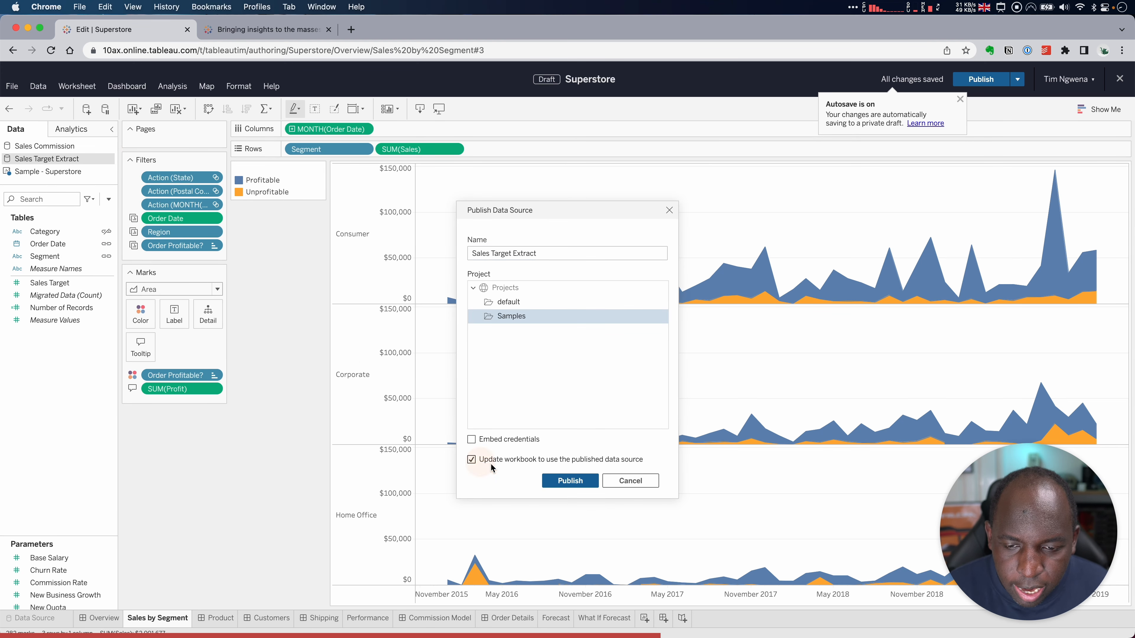
{"action": "key", "text": "Return"}
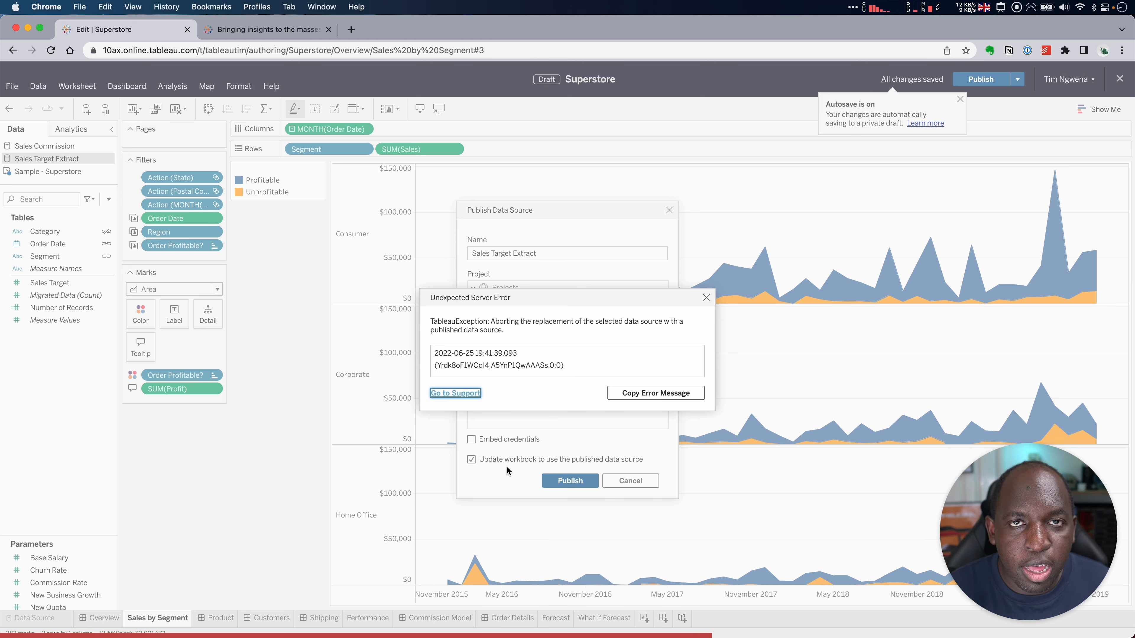
{"action": "key", "text": "ctrl"}
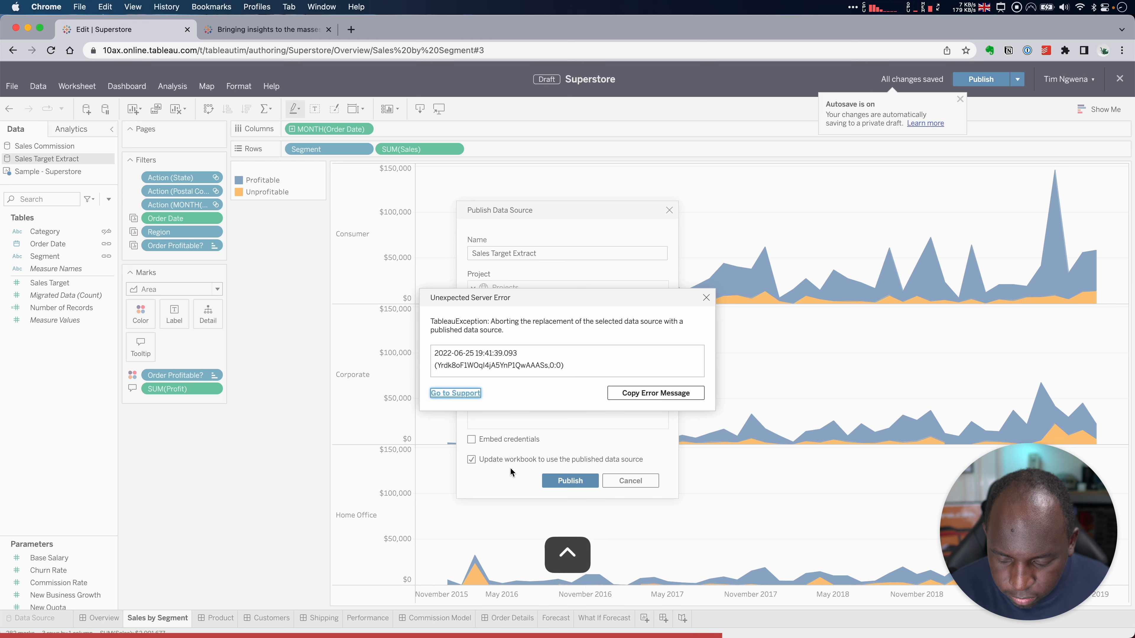
{"action": "left_click_drag", "start_coordinate": [438, 84], "coordinate": [525, 80]}
{"action": "left_click_drag", "start_coordinate": [934, 206], "coordinate": [871, 117]}
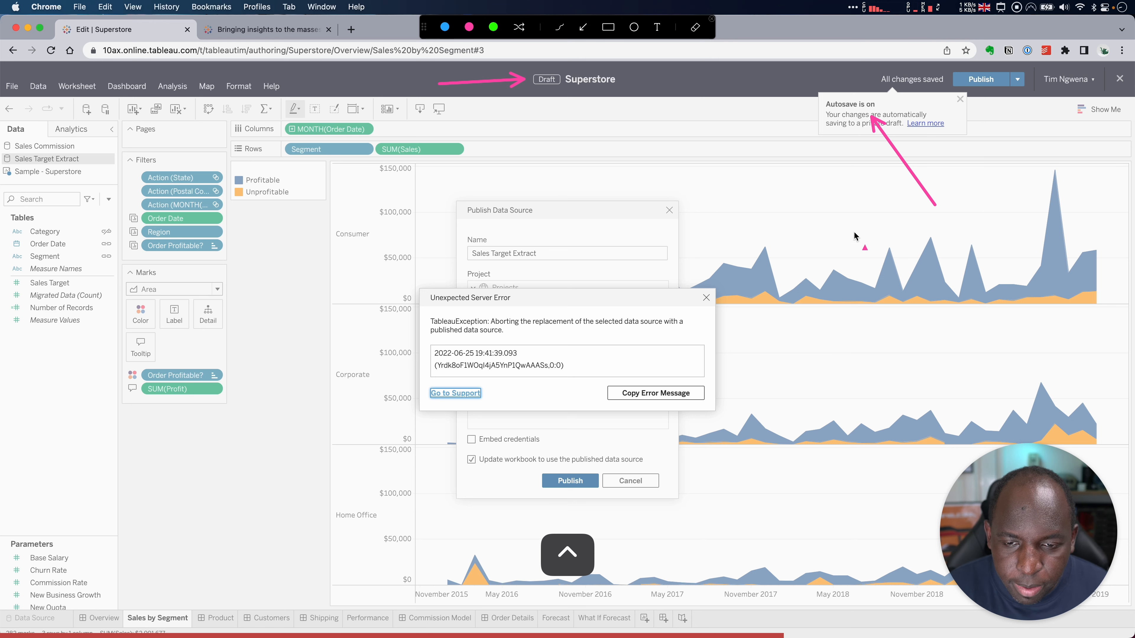
{"action": "key", "text": "ctrl"}
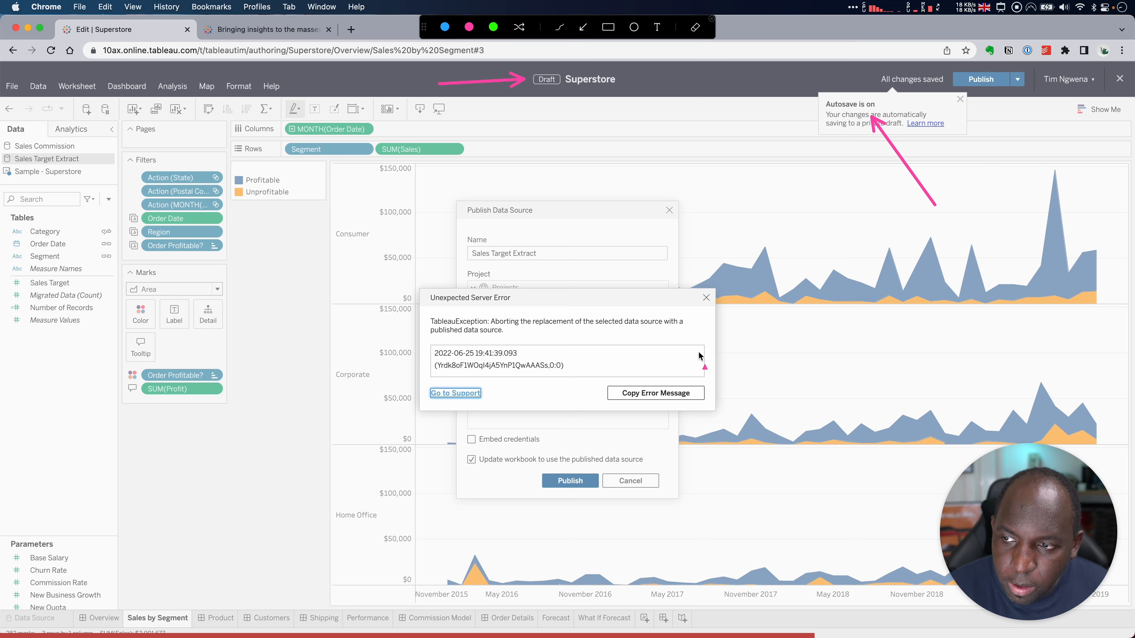
{"action": "key", "text": "ctrl"}
Step: Dismiss the publishing messages and publish Sales Target Extract again as "Sales Target Extract v2", with the workbook updated to use it
{"action": "left_click", "coordinate": [706, 297]}
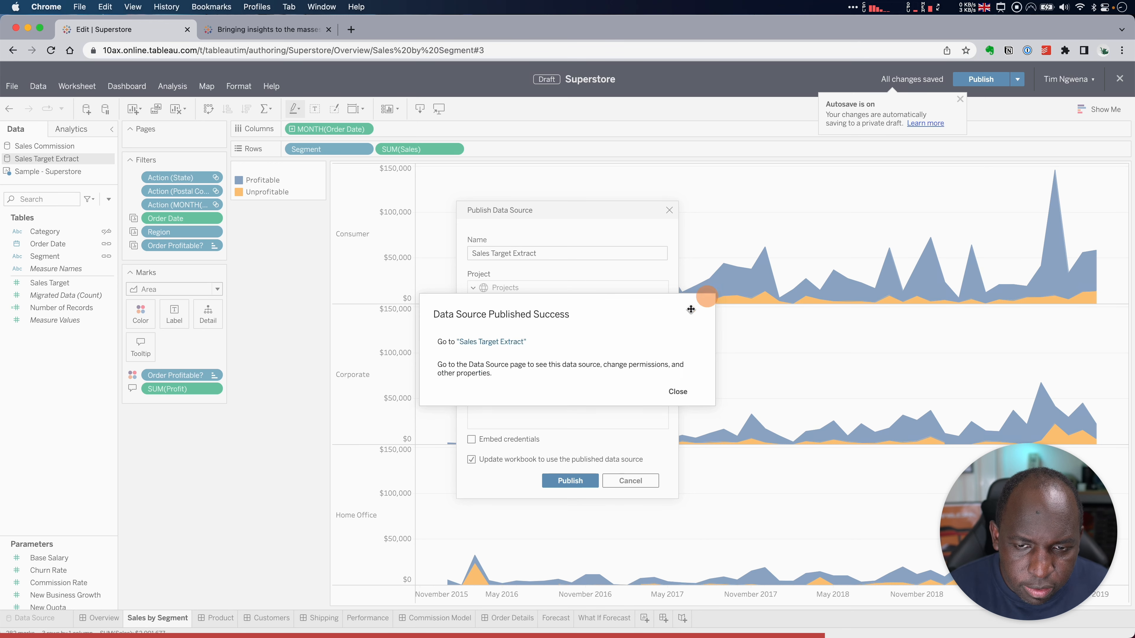
{"action": "left_click", "coordinate": [682, 393]}
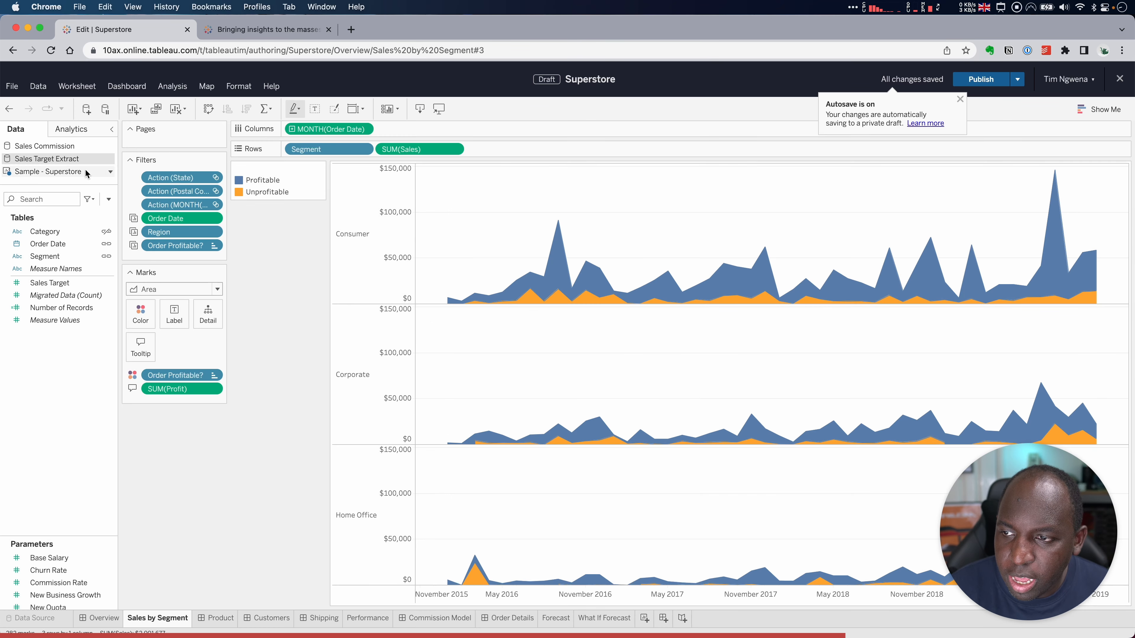
{"action": "left_click", "coordinate": [111, 164]}
{"action": "mouse_move", "coordinate": [112, 164]}
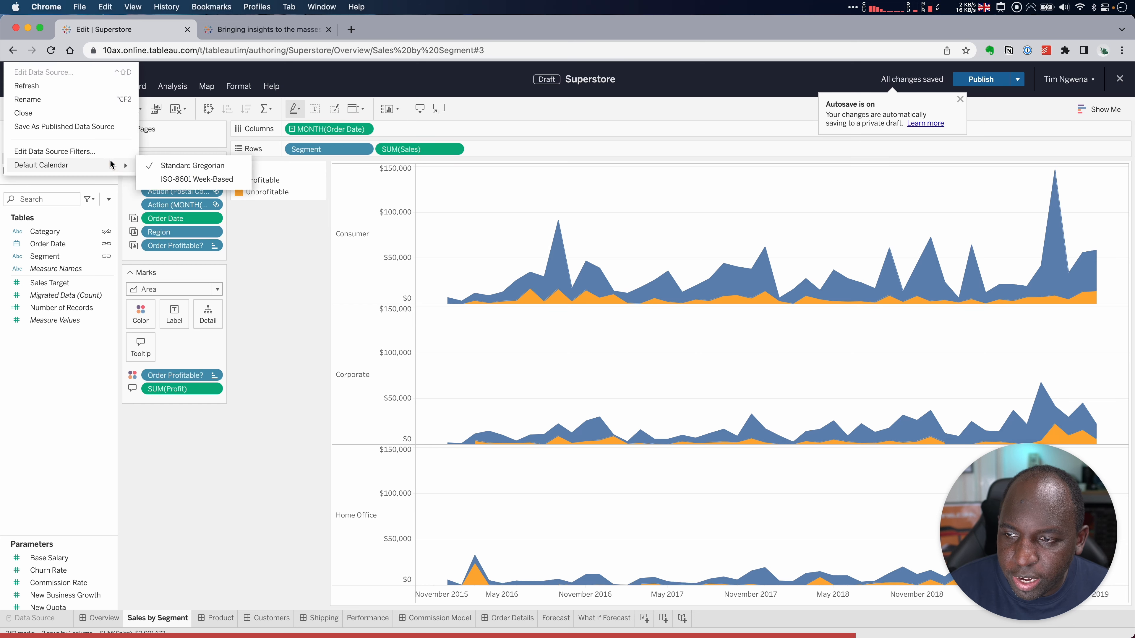
{"action": "left_click", "coordinate": [103, 127]}
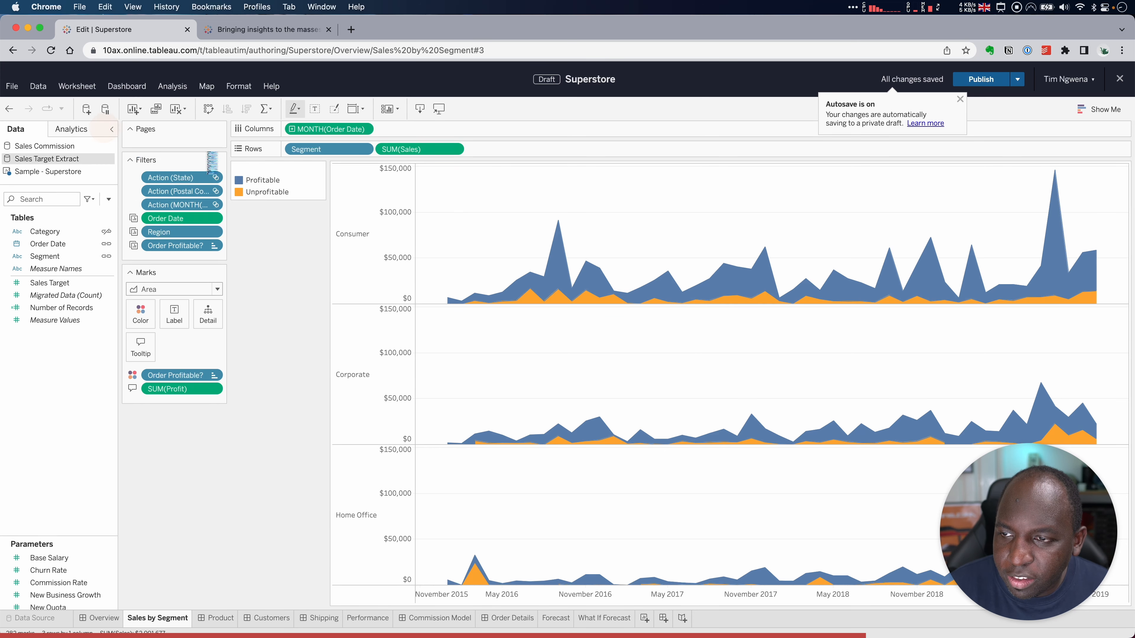
{"action": "left_click", "coordinate": [471, 473]}
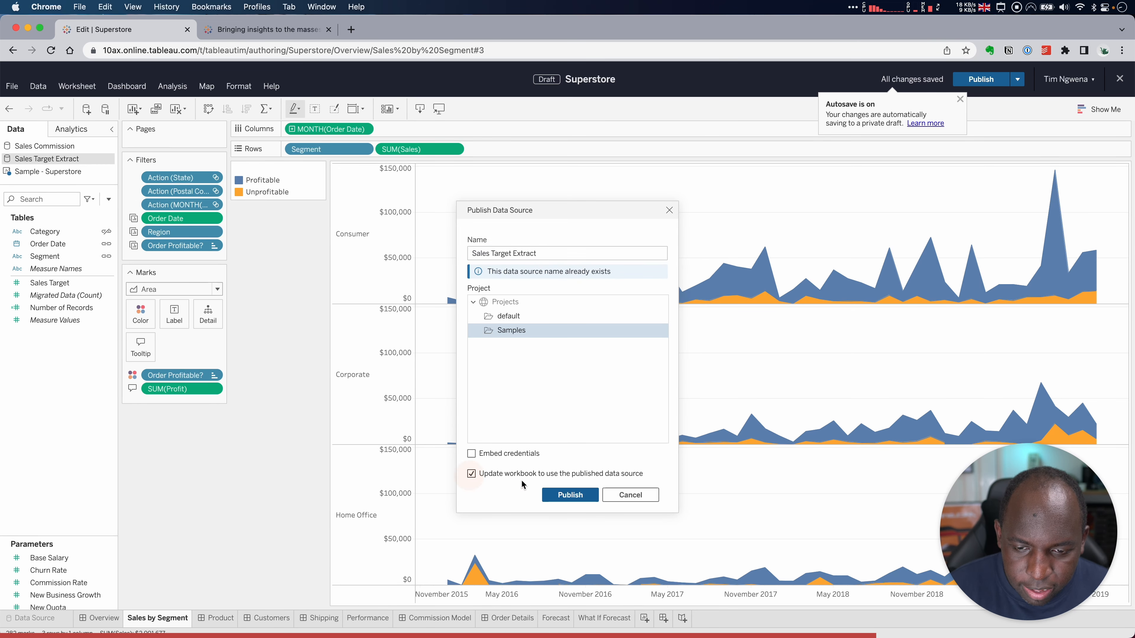
{"action": "left_click", "coordinate": [552, 251]}
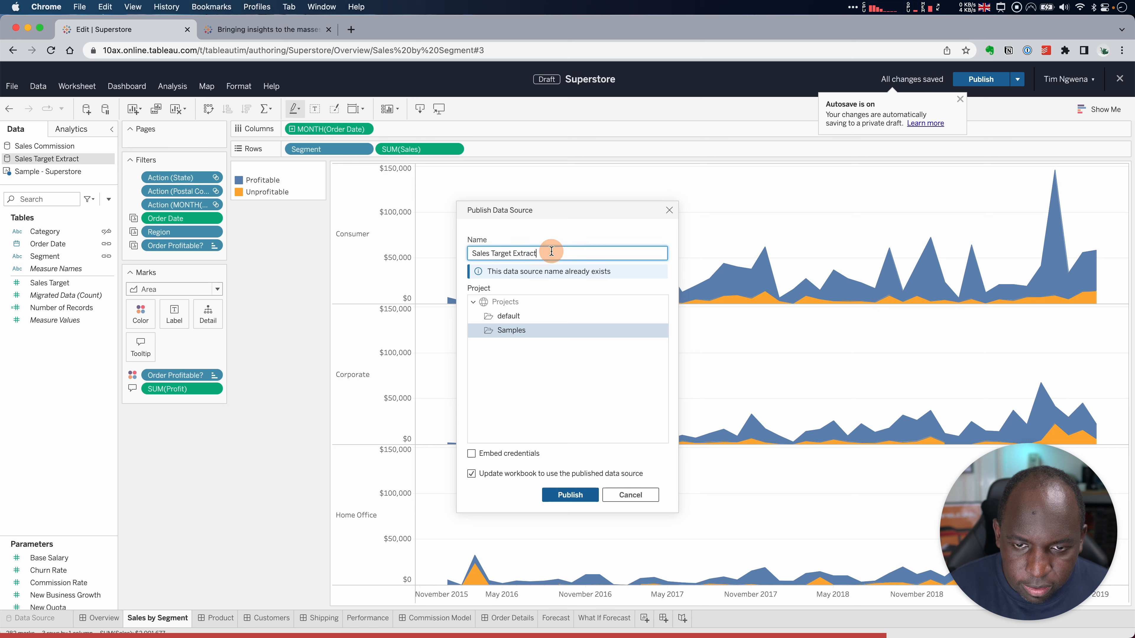
{"action": "type", "text": "v2"}
{"action": "left_click", "coordinate": [523, 384]}
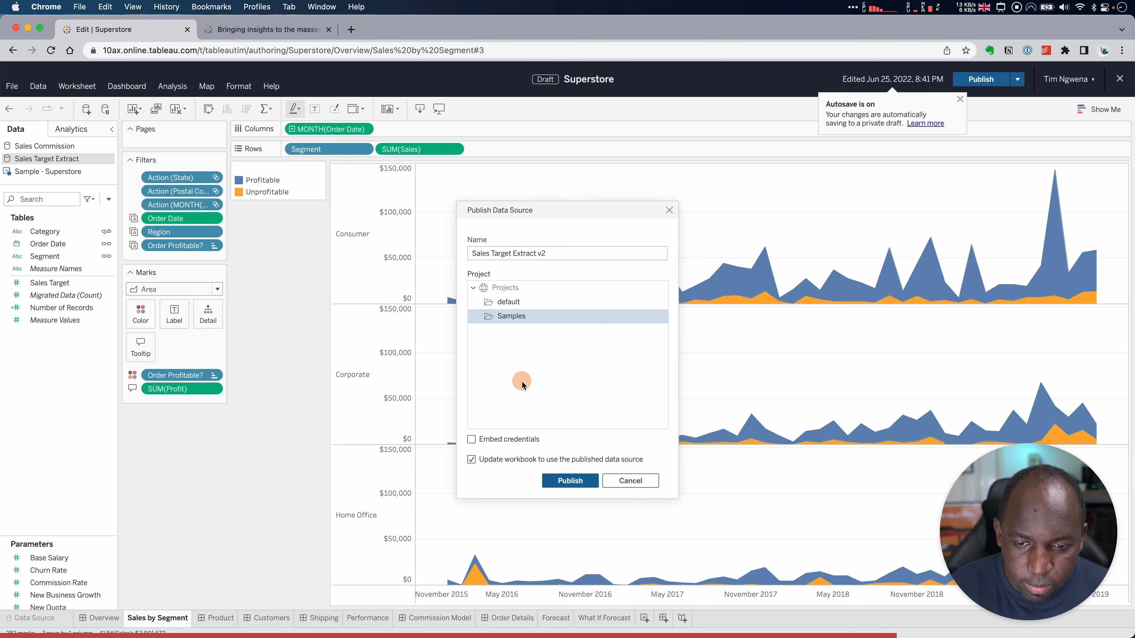
{"action": "left_click", "coordinate": [570, 481]}
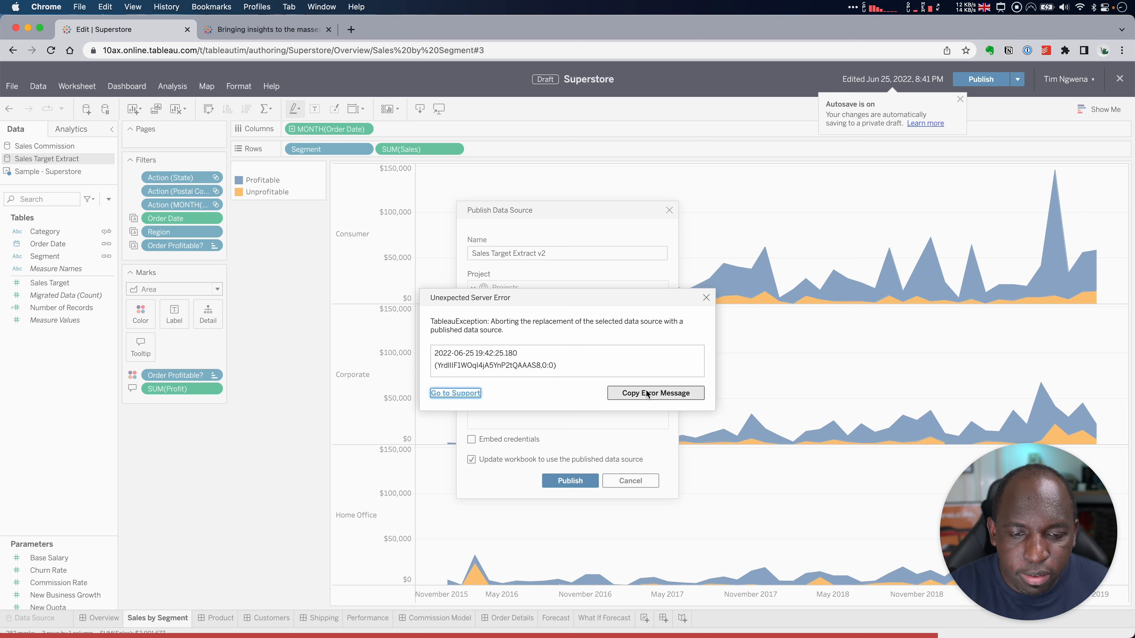
Step: Examine the server error details, then dismiss the error and the publish confirmation
{"action": "left_click_drag", "start_coordinate": [580, 366], "coordinate": [419, 367]}
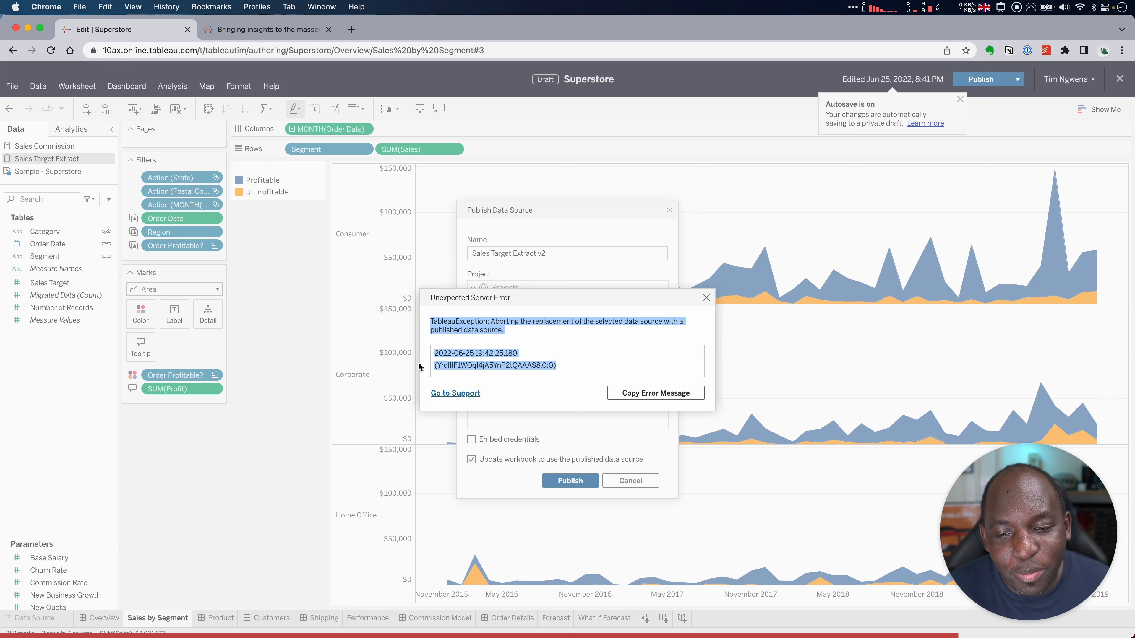
{"action": "left_click", "coordinate": [576, 359]}
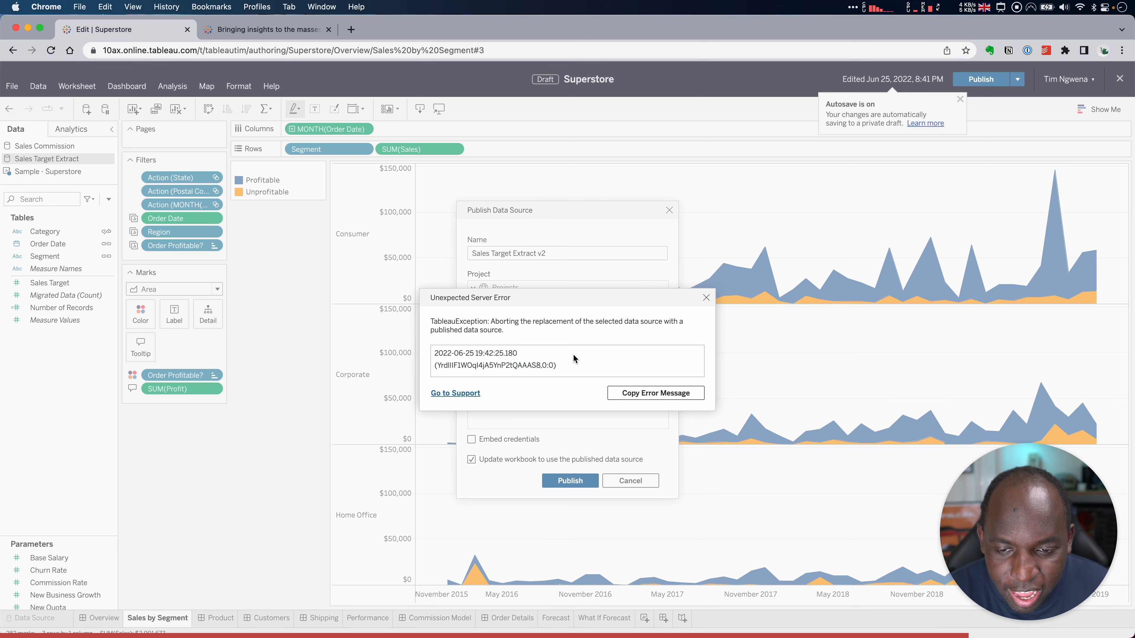
{"action": "left_click", "coordinate": [706, 297]}
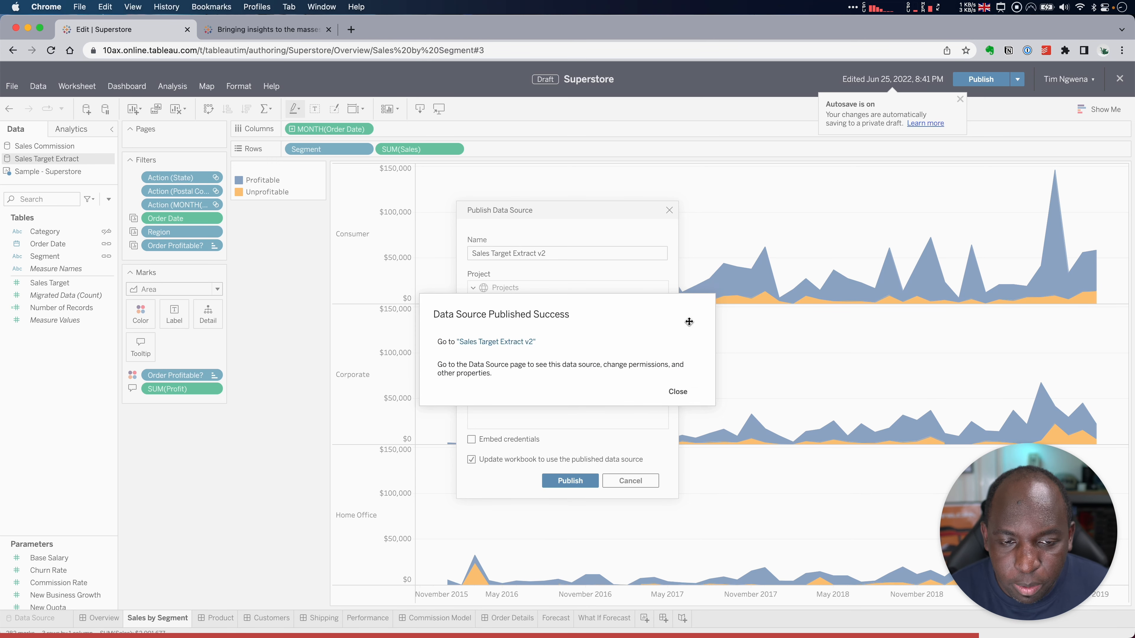
{"action": "left_click", "coordinate": [675, 392]}
Step: Publish the Sales Commission data source to Samples with the workbook updated to use it, and close the publish confirmation
{"action": "left_click", "coordinate": [53, 146]}
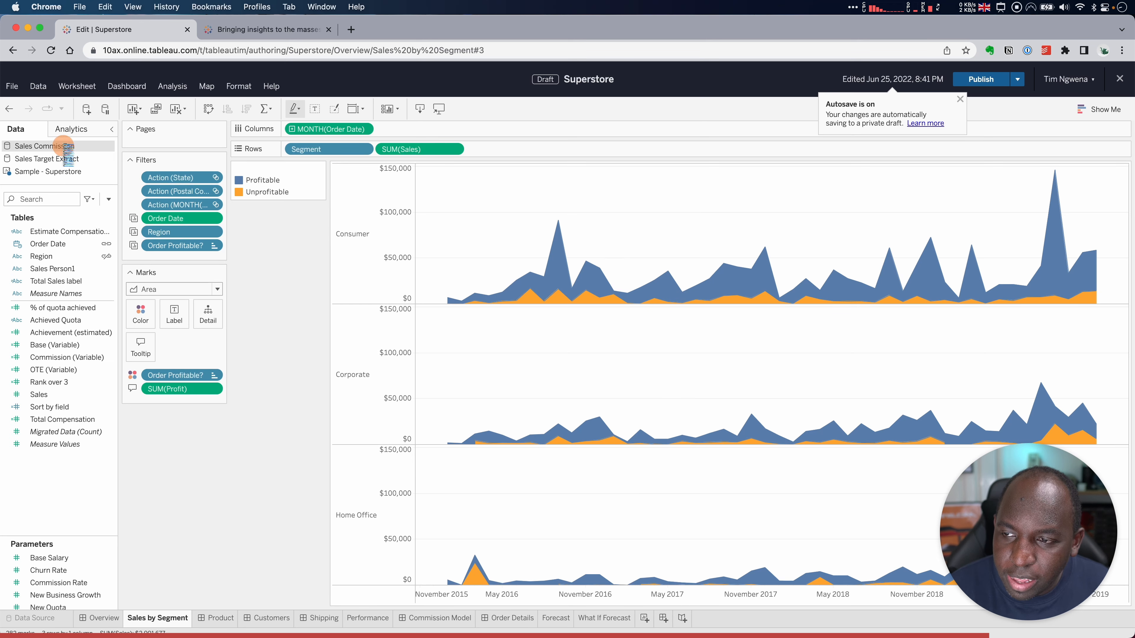
{"action": "left_click", "coordinate": [110, 146]}
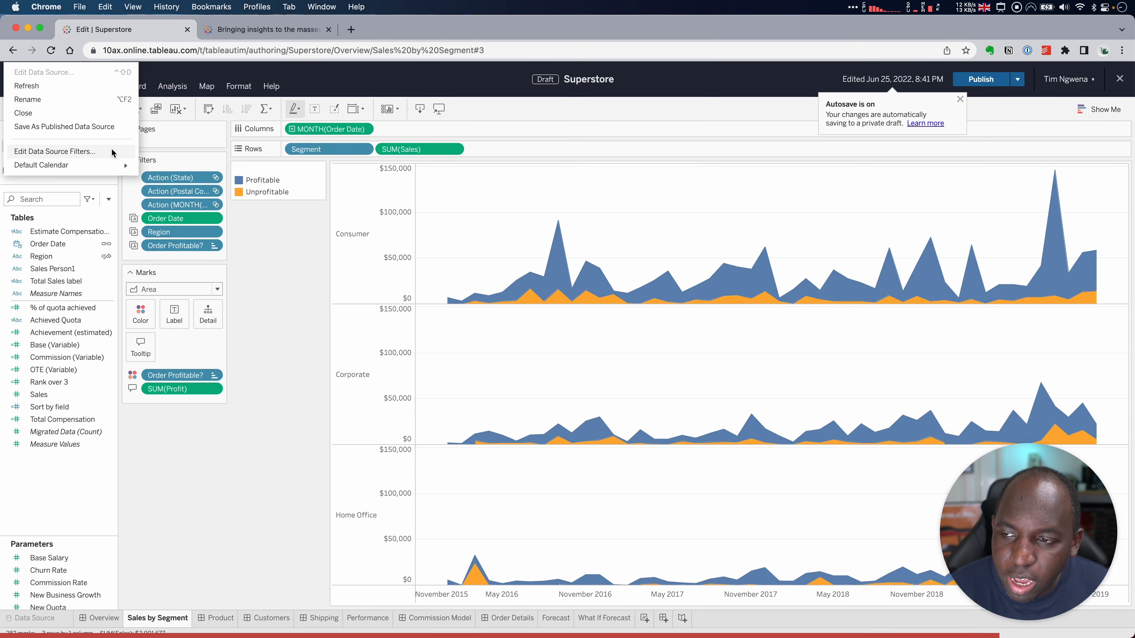
{"action": "left_click", "coordinate": [102, 127]}
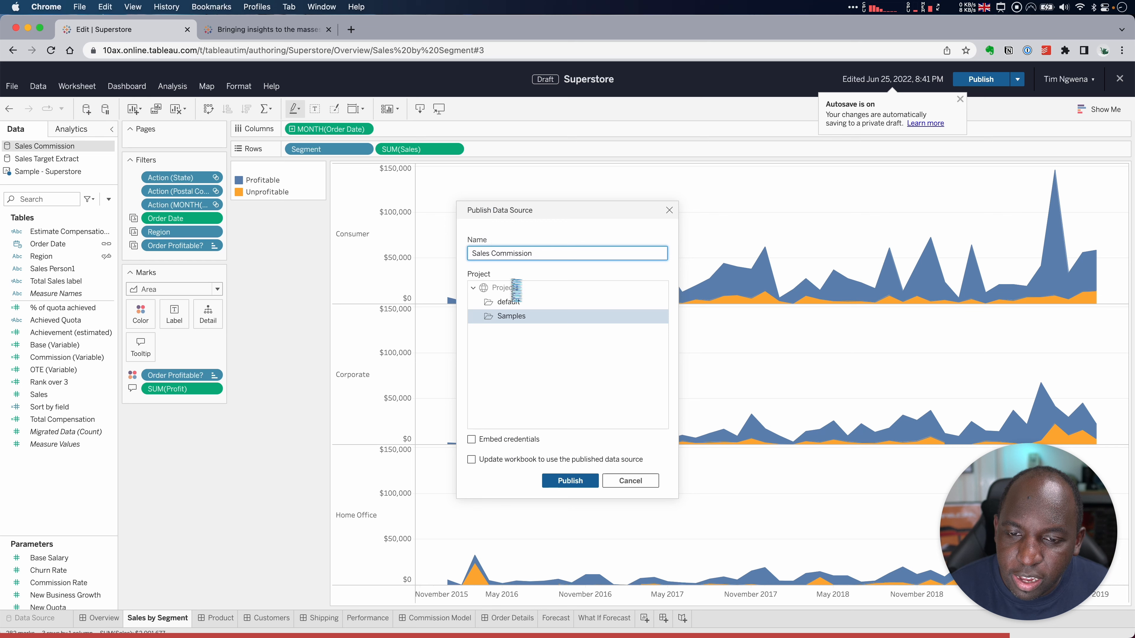
{"action": "left_click", "coordinate": [470, 458]}
{"action": "left_click", "coordinate": [581, 481]}
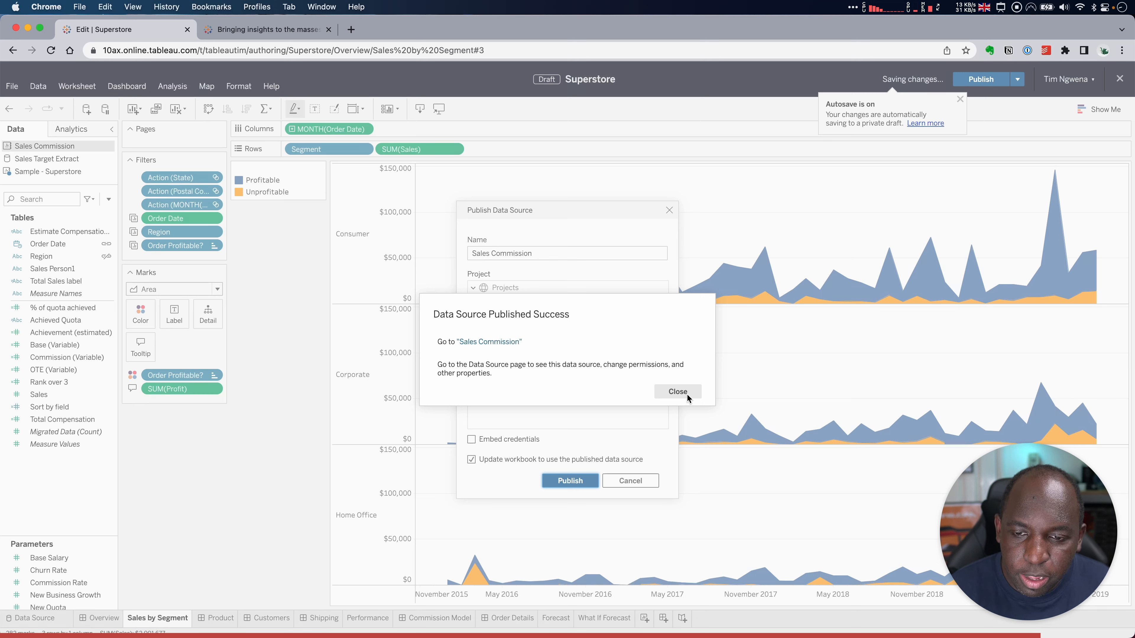
{"action": "key", "text": "ctrl"}
{"action": "mouse_move", "coordinate": [143, 197]}
{"action": "left_mouse_down"}
{"action": "mouse_move", "coordinate": [137, 183]}
{"action": "mouse_move", "coordinate": [13, 139]}
{"action": "left_mouse_up"}
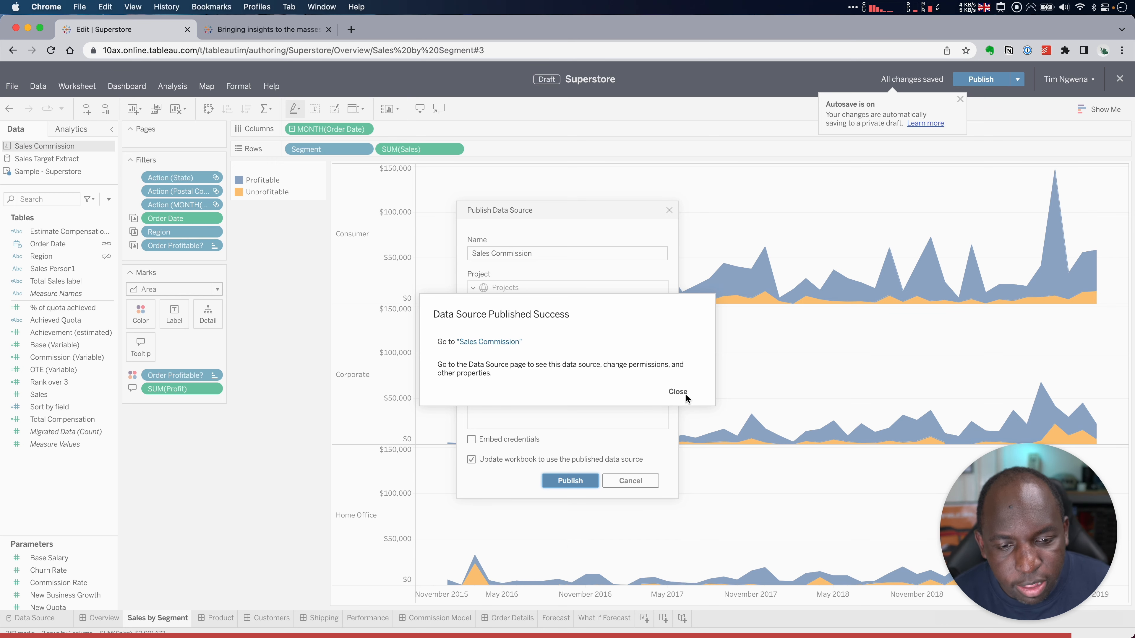
{"action": "left_click", "coordinate": [677, 391]}
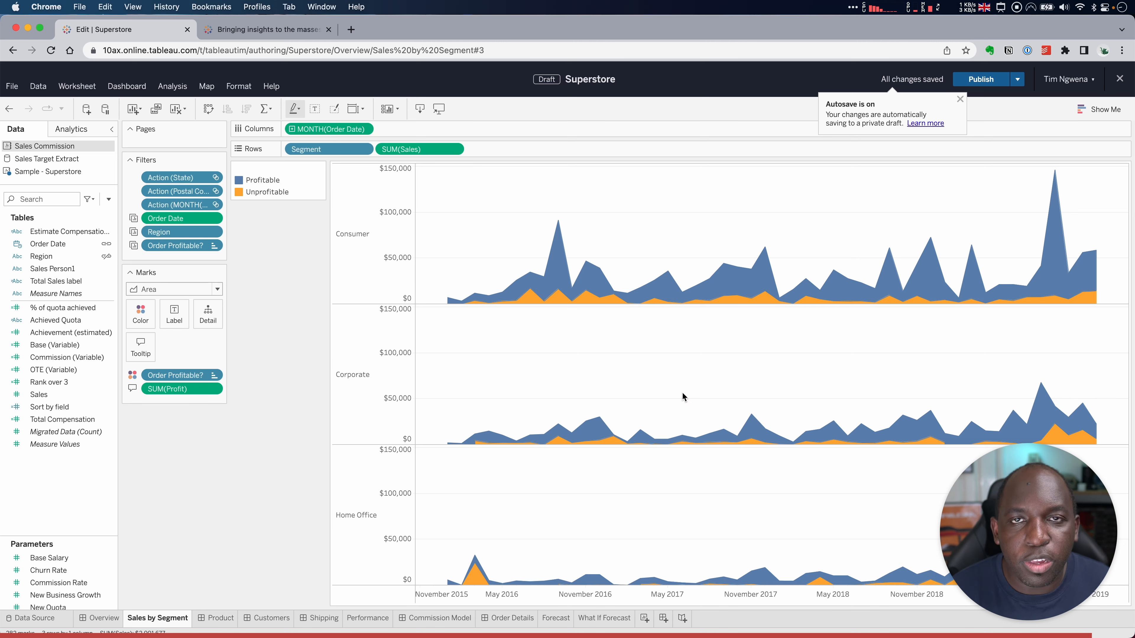
Step: On the Customers dashboard, add a Data Story object between Sales and Profit by Customer and Customer Ranking, moving its setup window over the scatter plot
{"action": "left_click", "coordinate": [96, 619]}
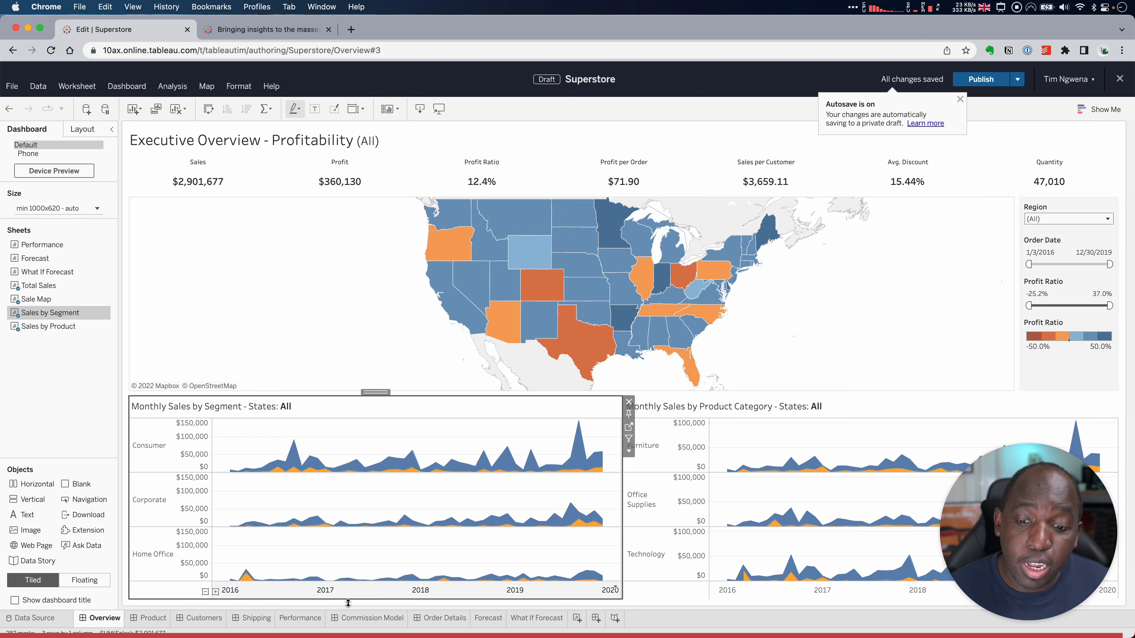
{"action": "left_click", "coordinate": [153, 621]}
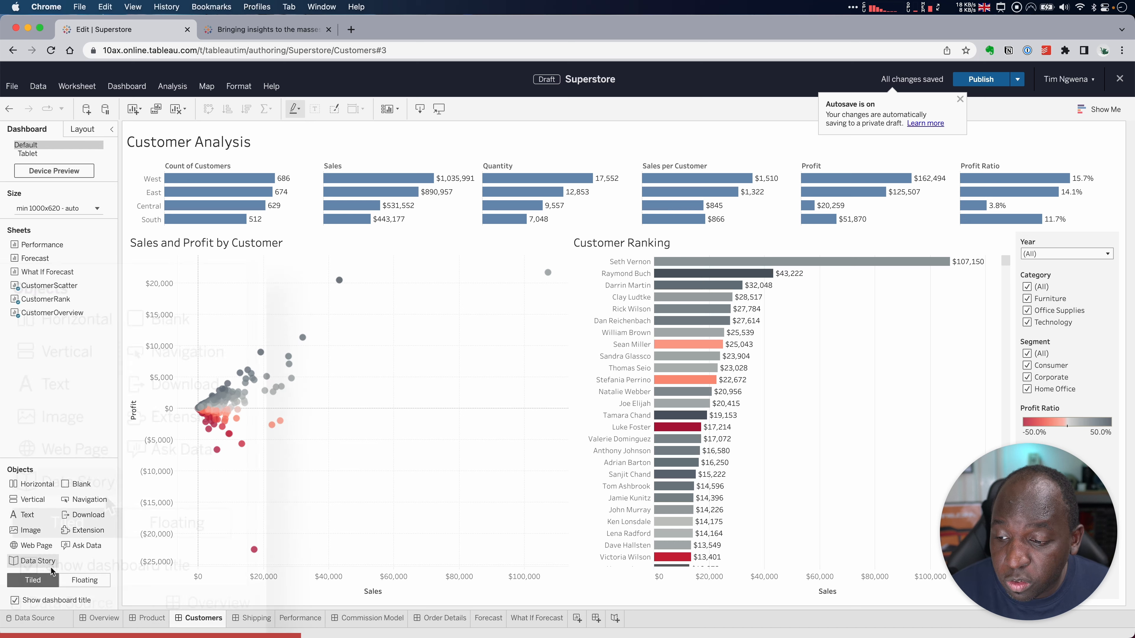
{"action": "key", "text": "ctrl+a"}
{"action": "left_click_drag", "start_coordinate": [194, 263], "coordinate": [89, 461]}
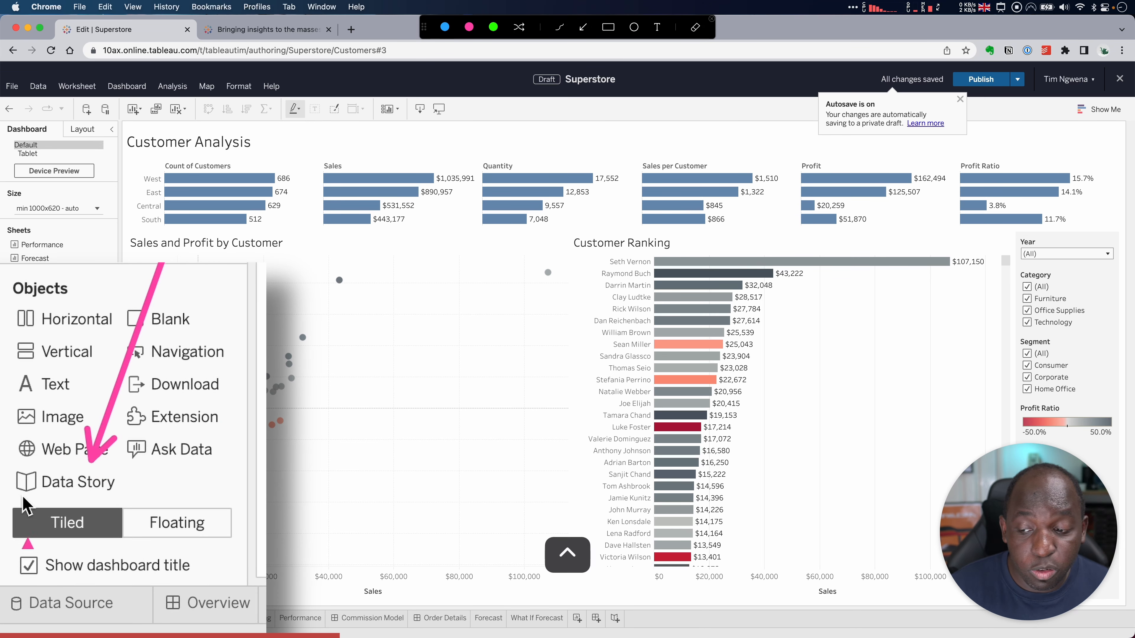
{"action": "key", "text": "ctrl+a"}
{"action": "mouse_move", "coordinate": [46, 482]}
{"action": "left_mouse_down"}
{"action": "mouse_move", "coordinate": [258, 445]}
{"action": "mouse_move", "coordinate": [62, 487]}
{"action": "mouse_move", "coordinate": [241, 483]}
{"action": "mouse_move", "coordinate": [551, 283]}
{"action": "mouse_move", "coordinate": [300, 324]}
{"action": "mouse_move", "coordinate": [312, 337]}
{"action": "mouse_move", "coordinate": [580, 344]}
{"action": "mouse_move", "coordinate": [856, 296]}
{"action": "mouse_move", "coordinate": [547, 191]}
{"action": "mouse_move", "coordinate": [496, 338]}
{"action": "mouse_move", "coordinate": [474, 300]}
{"action": "mouse_move", "coordinate": [276, 393]}
{"action": "mouse_move", "coordinate": [557, 371]}
{"action": "left_mouse_up"}
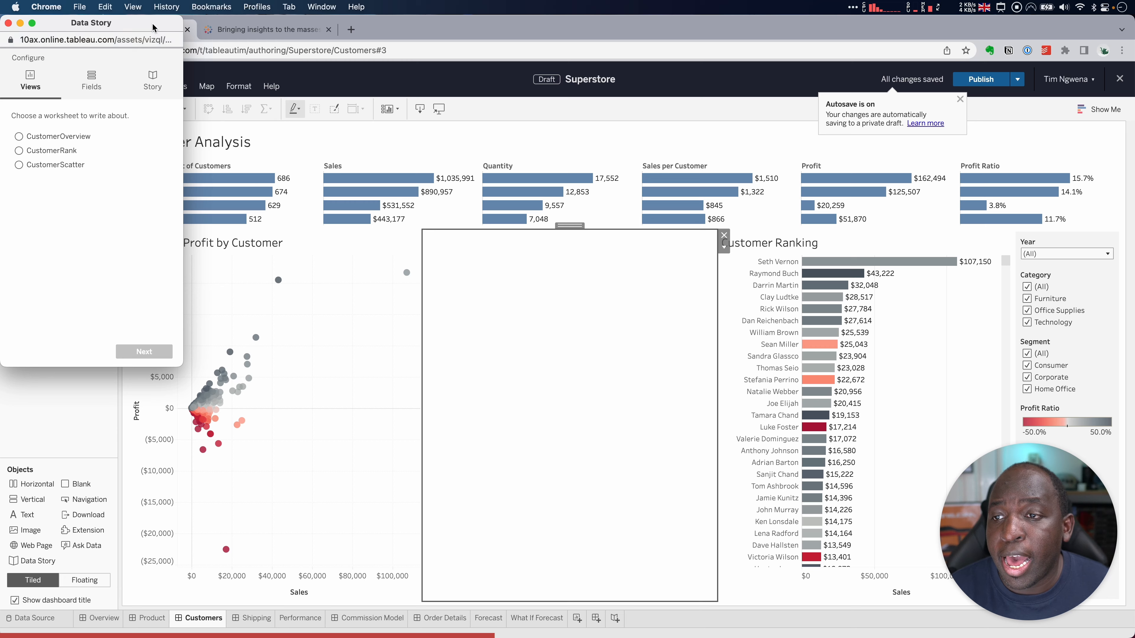
{"action": "left_click_drag", "start_coordinate": [153, 23], "coordinate": [297, 154]}
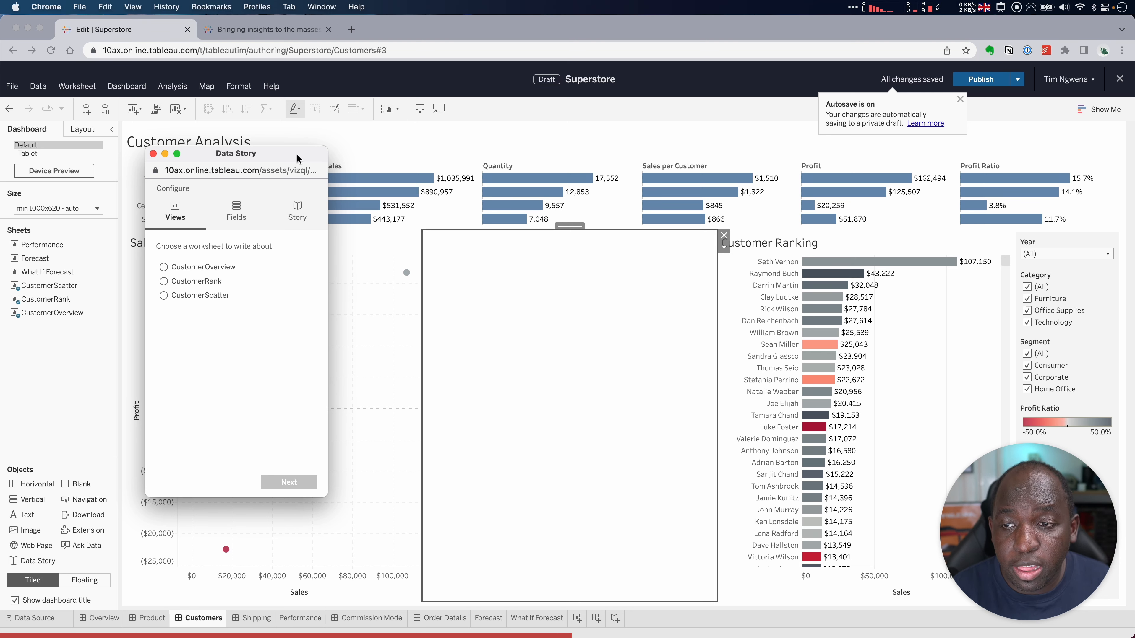
{"action": "mouse_move", "coordinate": [297, 158]}
{"action": "left_mouse_down"}
{"action": "mouse_move", "coordinate": [329, 149]}
{"action": "mouse_move", "coordinate": [319, 157]}
{"action": "left_mouse_up"}
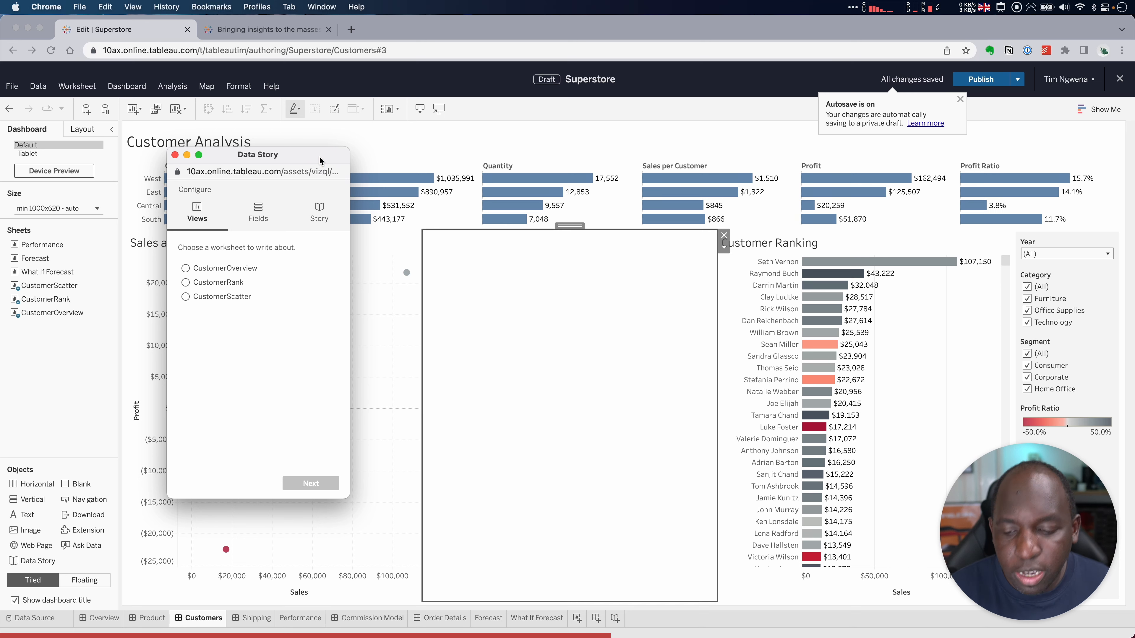
{"action": "key", "text": "ctrl+a"}
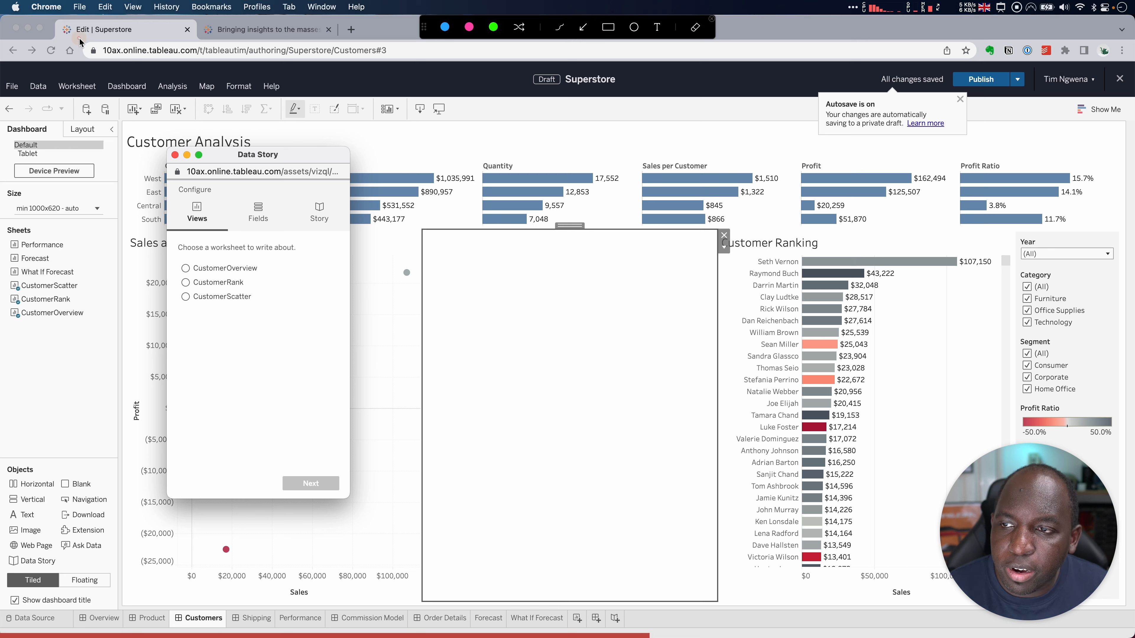
{"action": "left_click_drag", "start_coordinate": [79, 38], "coordinate": [976, 66]}
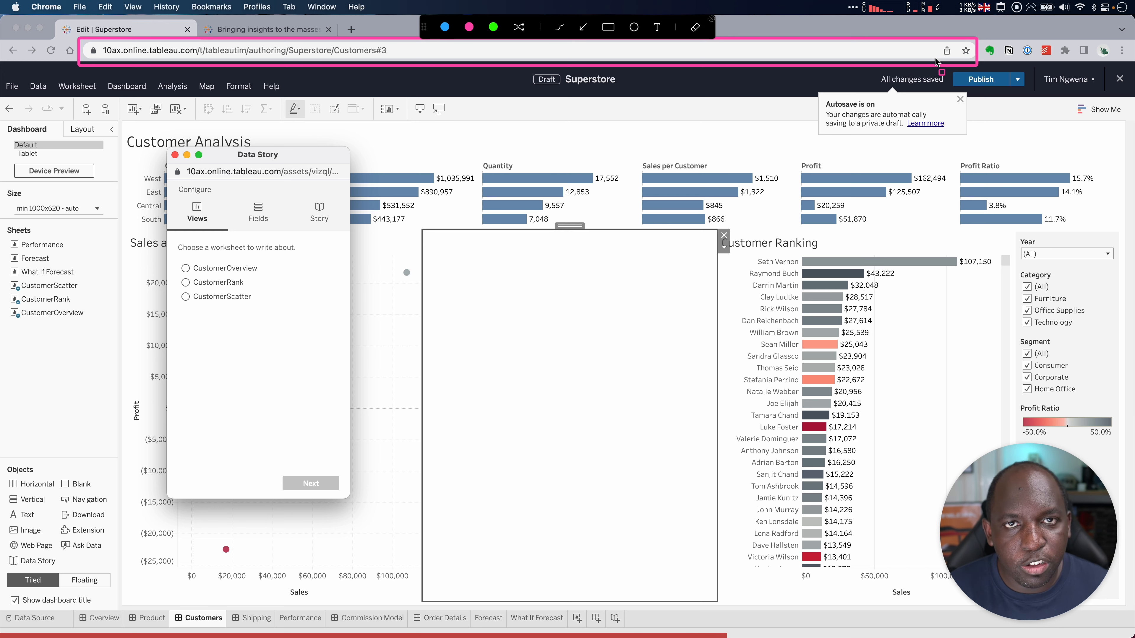
{"action": "key", "text": "Escape"}
{"action": "mouse_move", "coordinate": [277, 155]}
{"action": "left_mouse_down"}
{"action": "mouse_move", "coordinate": [308, 148]}
{"action": "mouse_move", "coordinate": [283, 157]}
{"action": "left_mouse_up"}
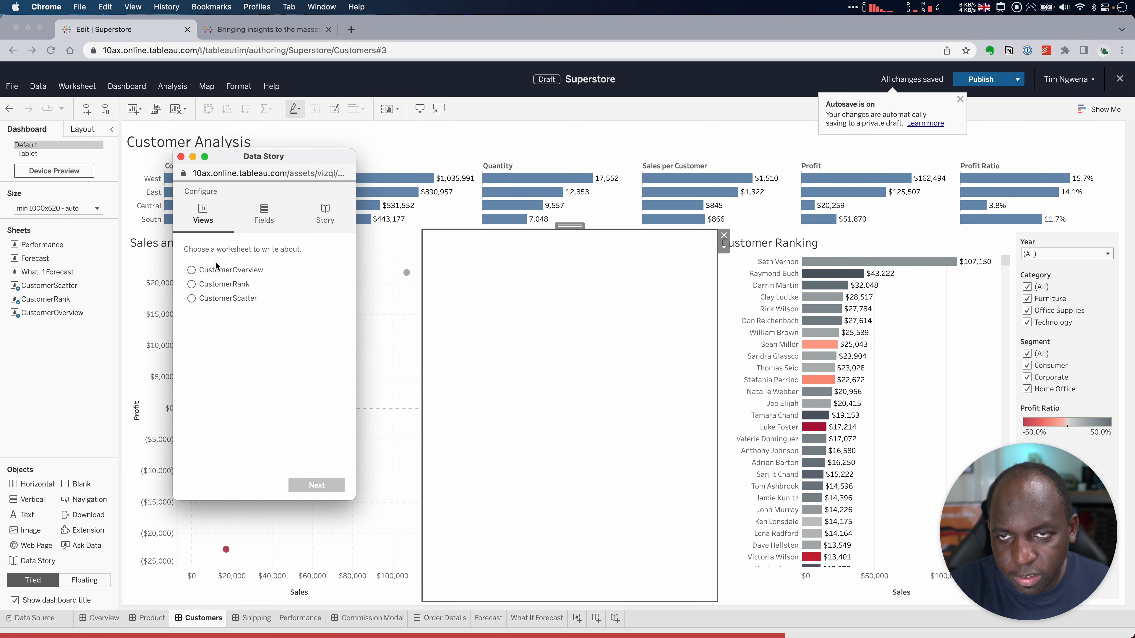
{"action": "key", "text": "ctrl+Up"}
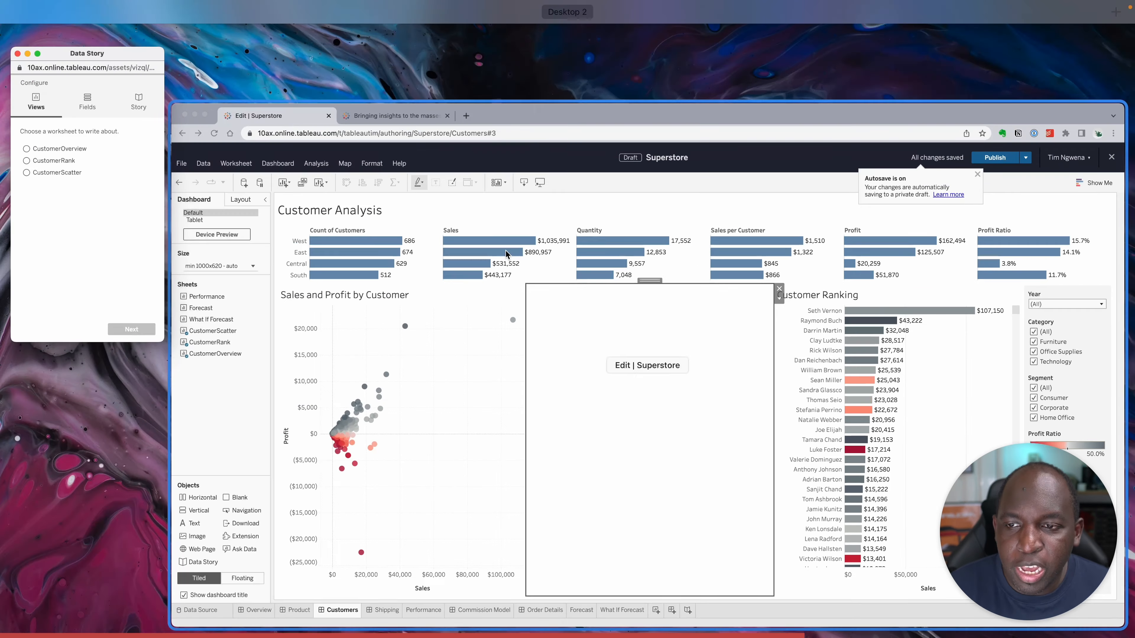
{"action": "key", "text": "ctrl+Up"}
{"action": "key", "text": "ctrl+Up"}
{"action": "left_click", "coordinate": [490, 219]}
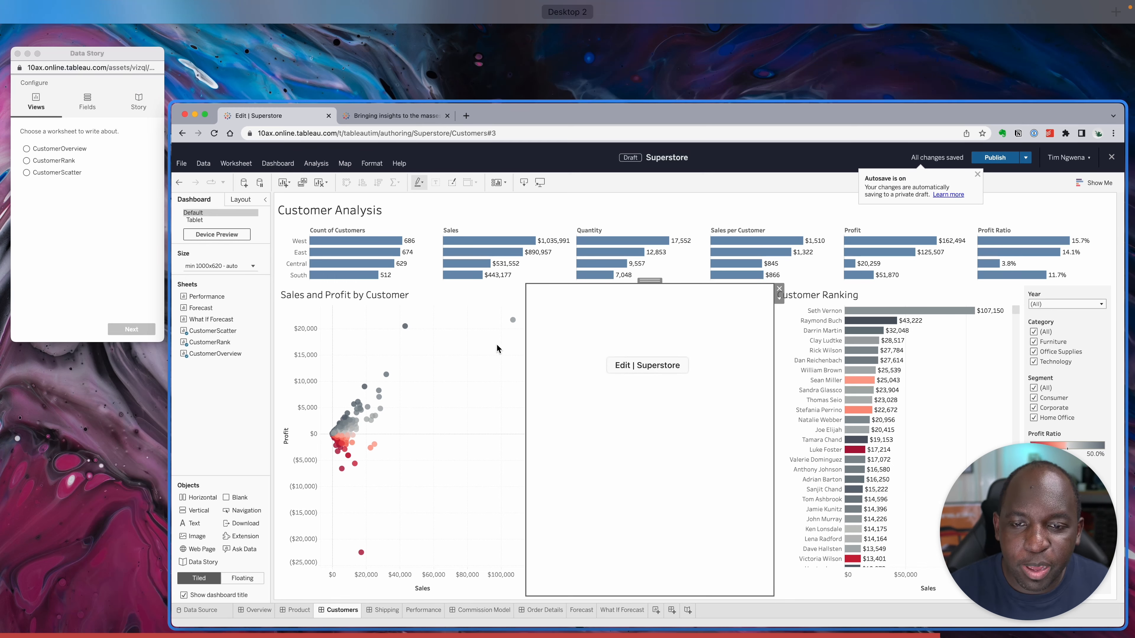
{"action": "left_click", "coordinate": [92, 242]}
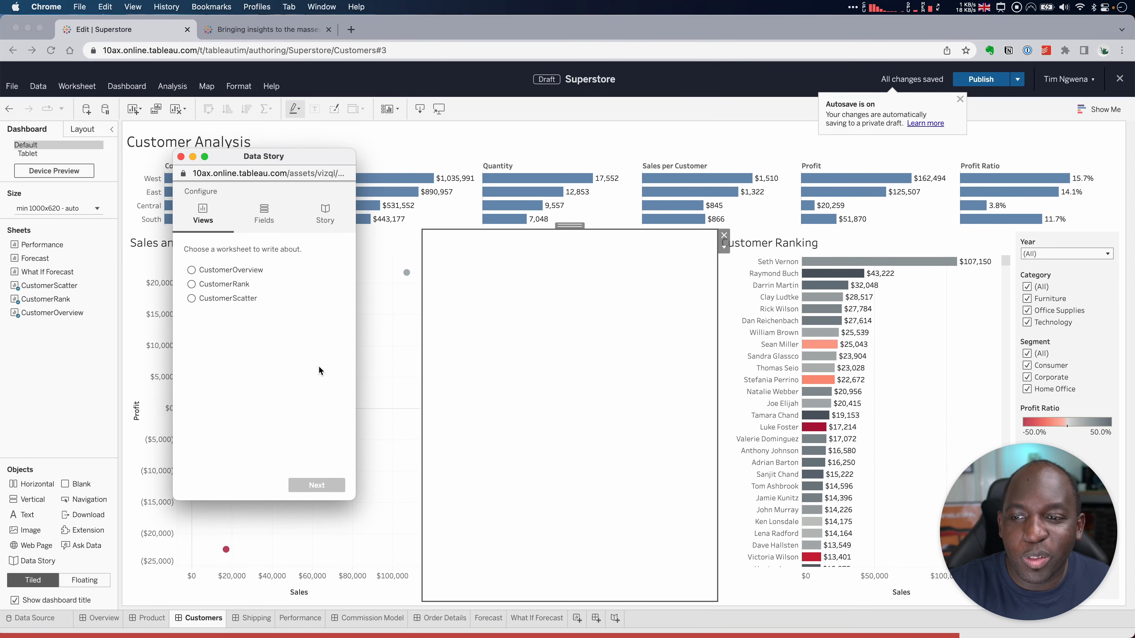
Step: Move the Data Story window over the empty story container and choose CustomerScatter as the worksheet to write about
{"action": "left_click_drag", "start_coordinate": [282, 158], "coordinate": [327, 161]}
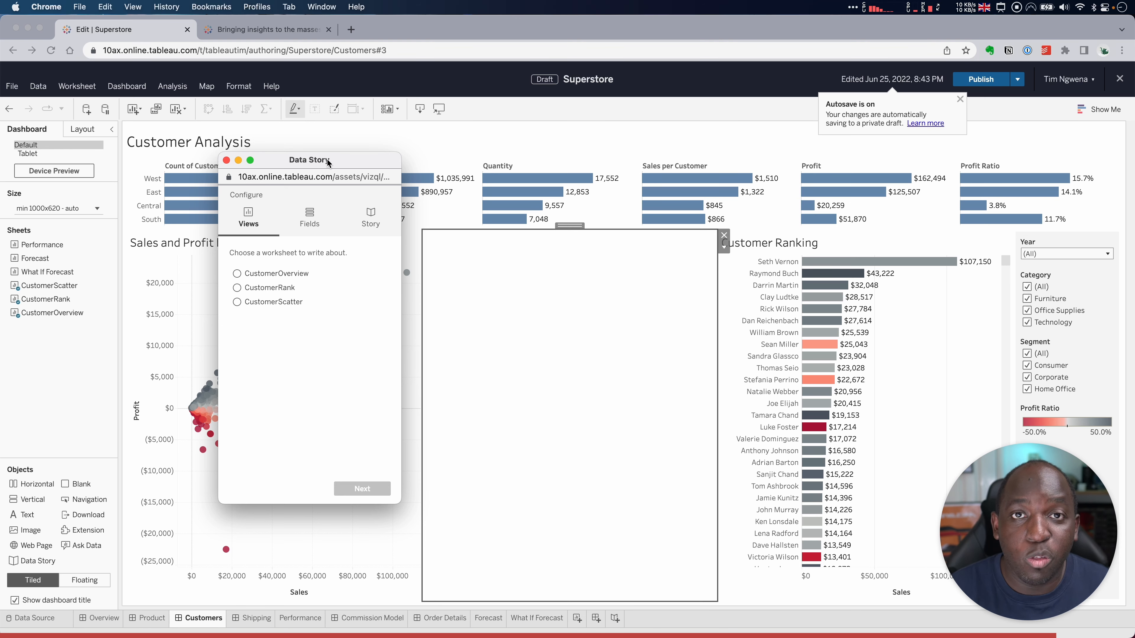
{"action": "left_click_drag", "start_coordinate": [327, 159], "coordinate": [581, 161]}
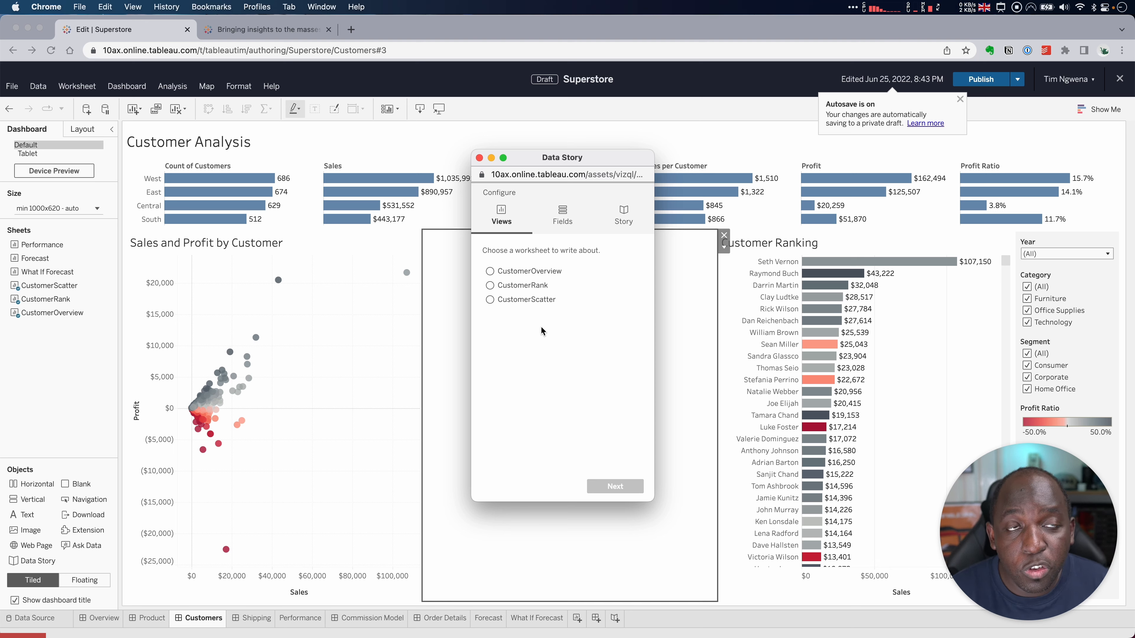
{"action": "left_click", "coordinate": [490, 300]}
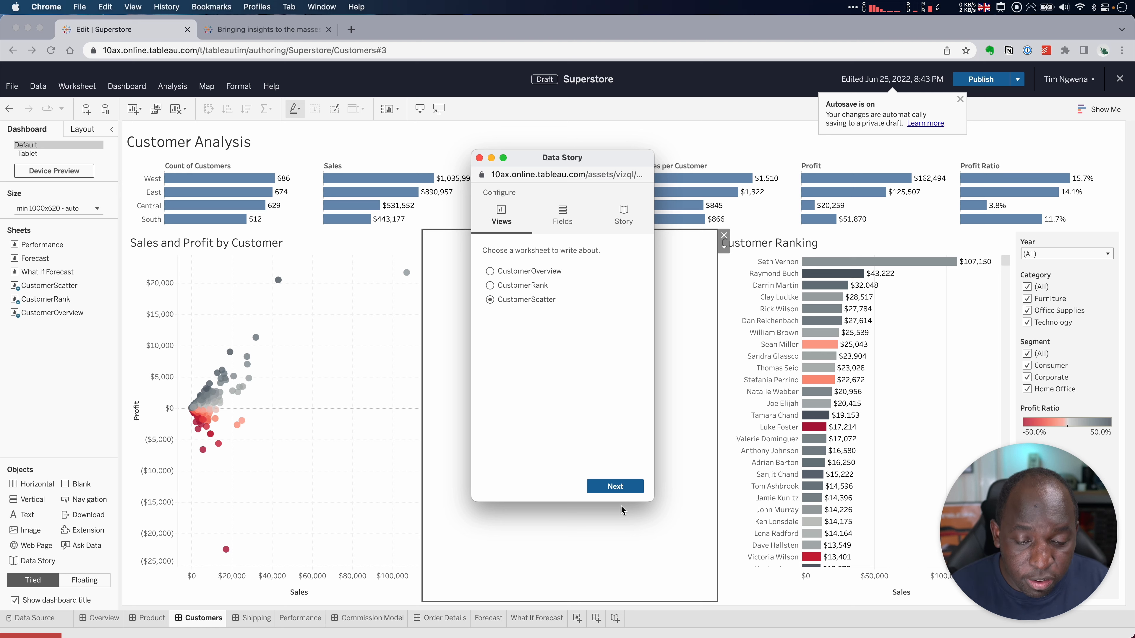
{"action": "left_click", "coordinate": [627, 489]}
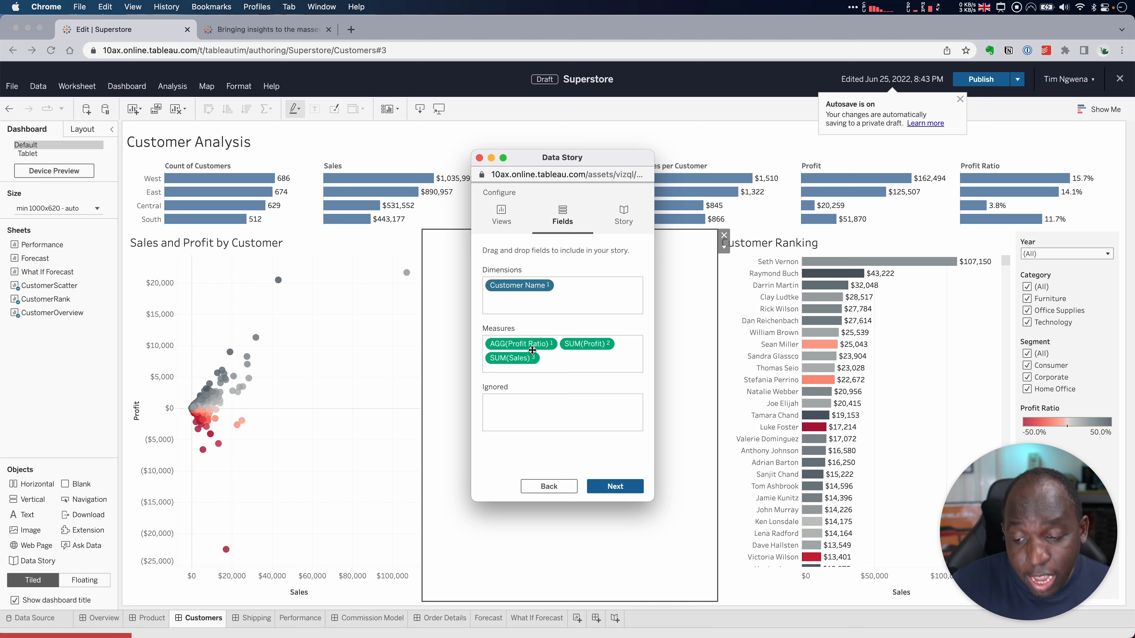
Step: Move AGG(Profit Ratio) from the story's measures to the ignored fields and continue to the story type options
{"action": "left_click_drag", "start_coordinate": [533, 348], "coordinate": [484, 472]}
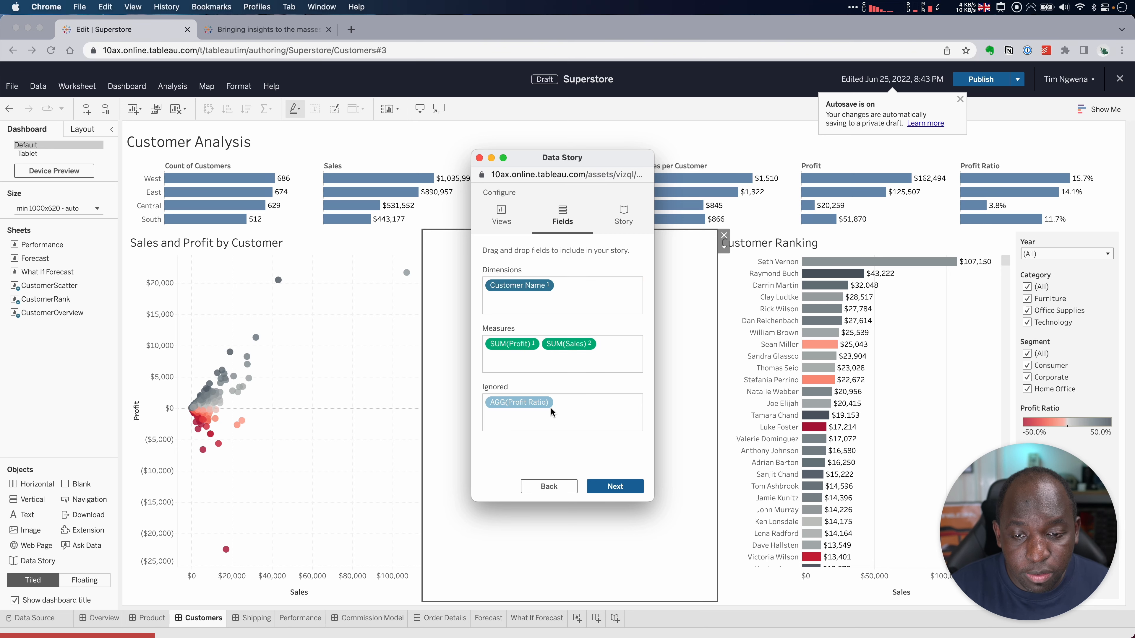
{"action": "key", "text": "ctrl+a"}
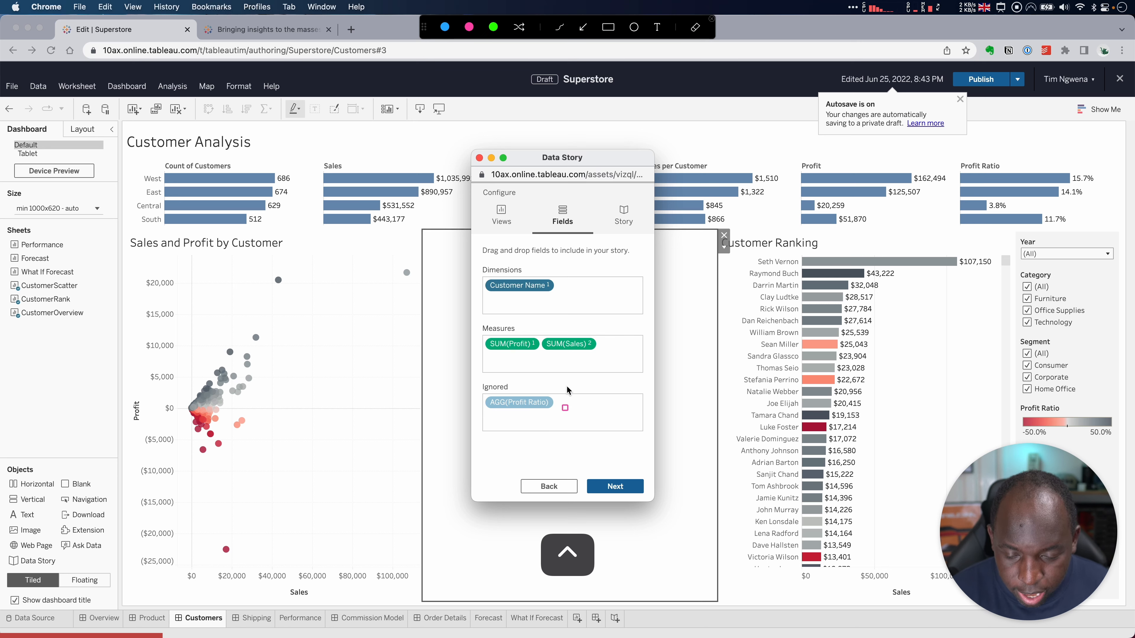
{"action": "left_click_drag", "start_coordinate": [594, 363], "coordinate": [481, 431]}
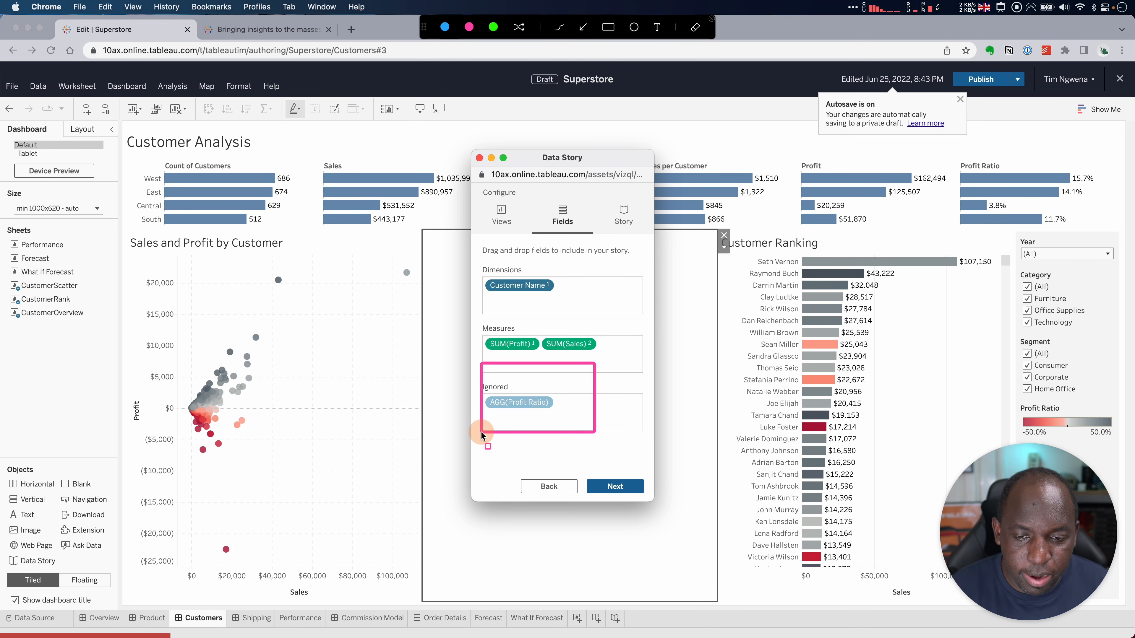
{"action": "key", "text": "ctrl+a"}
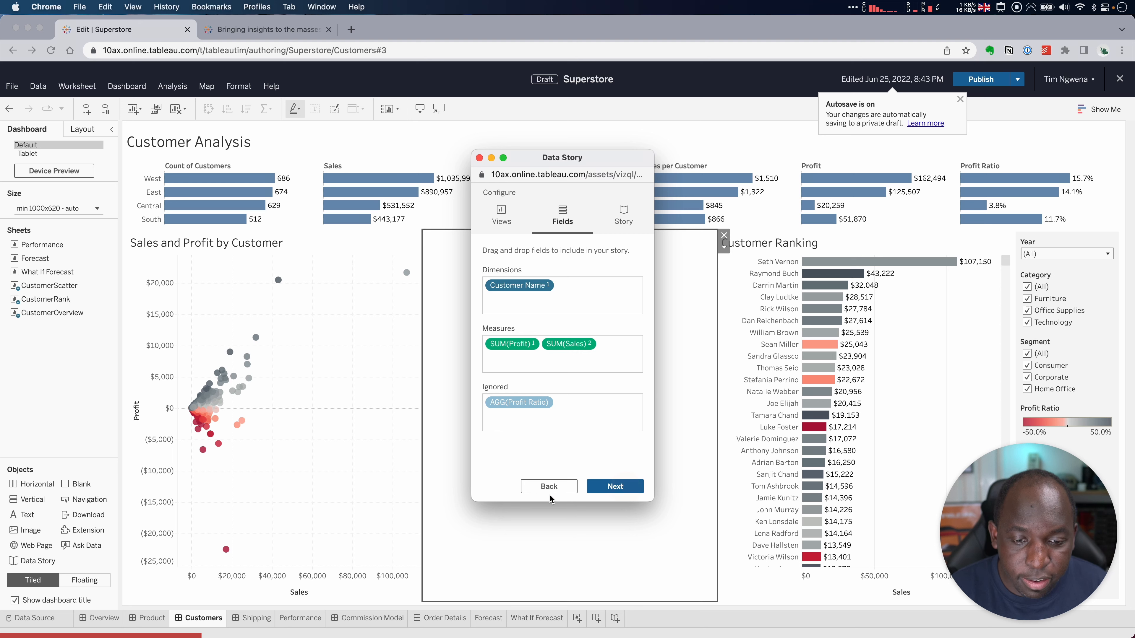
{"action": "left_click", "coordinate": [621, 486]}
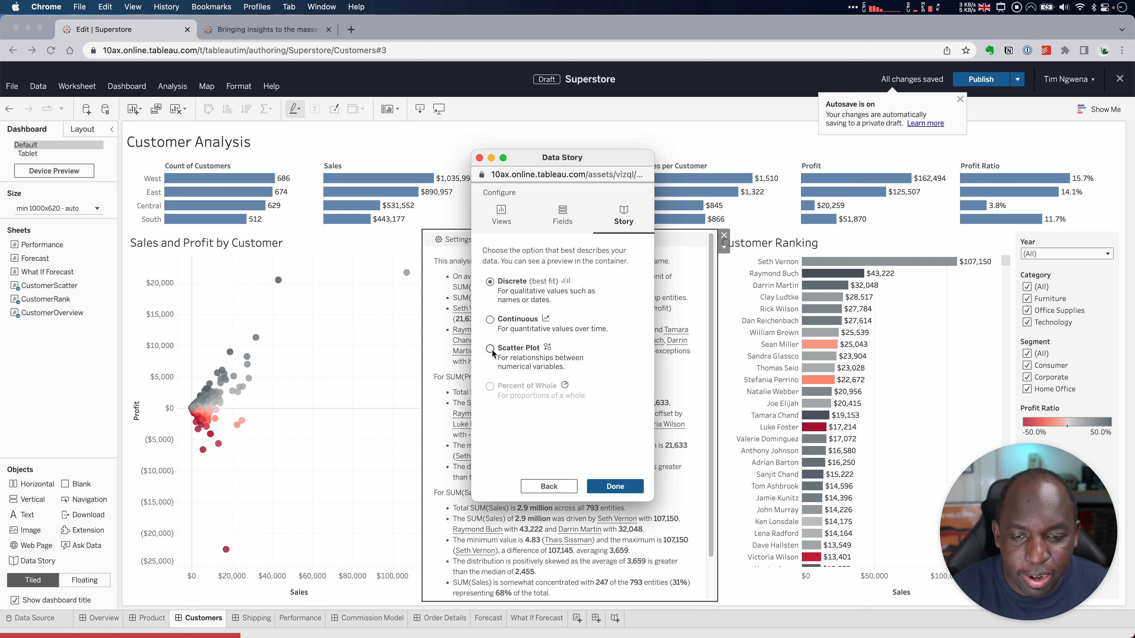
Step: Set the story type to Scatter Plot and move the Data Story window aside to uncover the story preview
{"action": "left_click", "coordinate": [490, 348]}
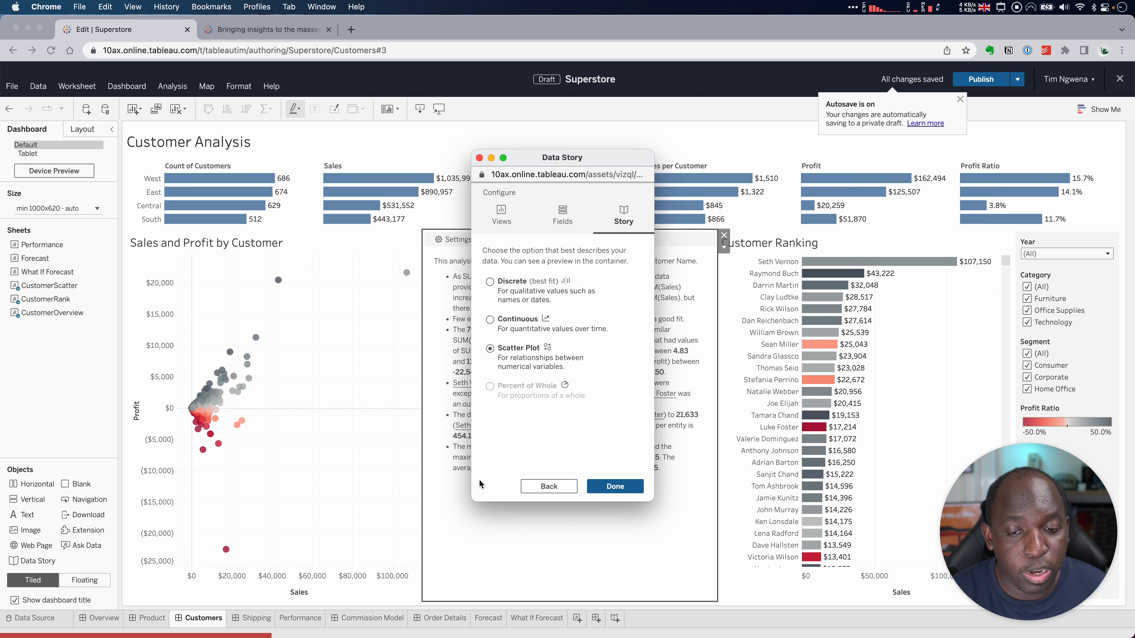
{"action": "left_click_drag", "start_coordinate": [562, 158], "coordinate": [279, 168]}
{"action": "key", "text": "ctrl"}
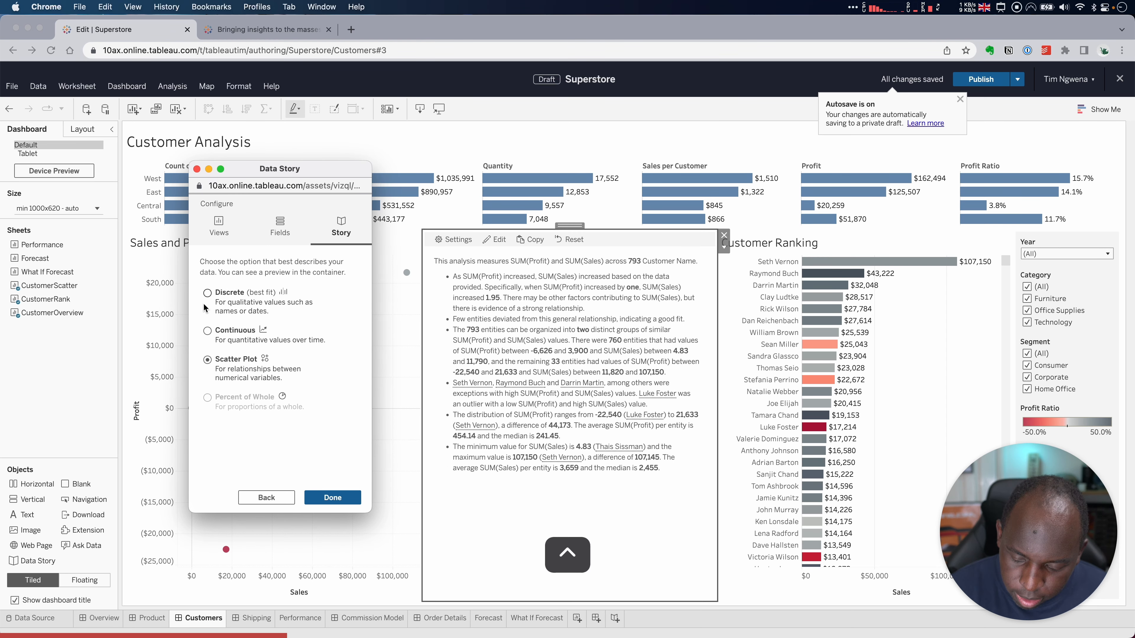
{"action": "left_click_drag", "start_coordinate": [348, 241], "coordinate": [476, 312]}
{"action": "left_click", "coordinate": [582, 28]}
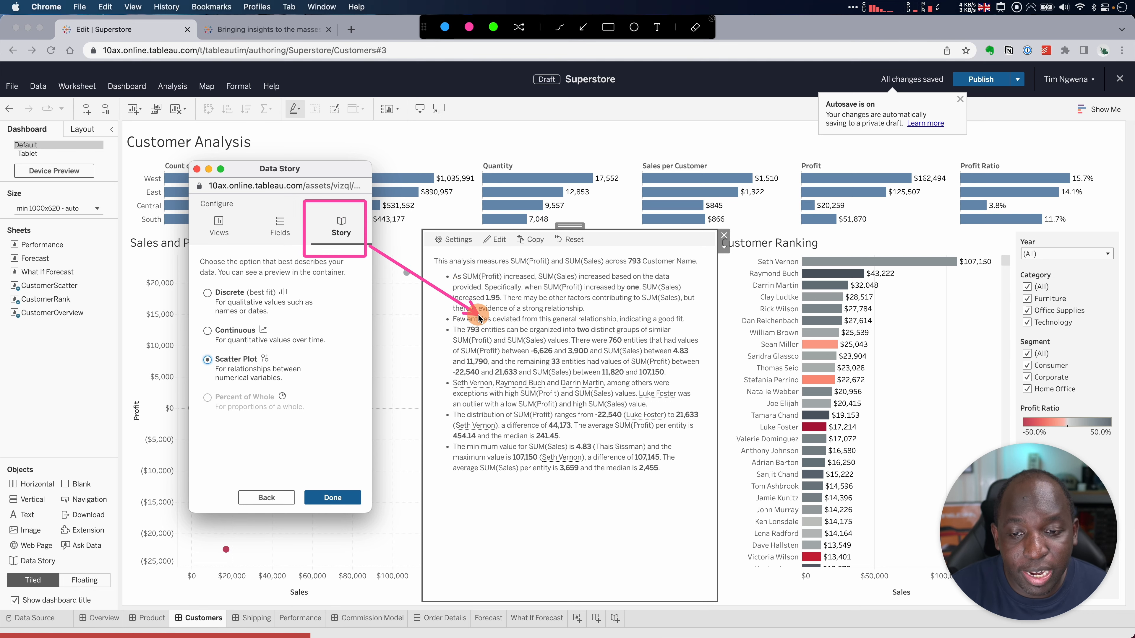
{"action": "key", "text": "Escape"}
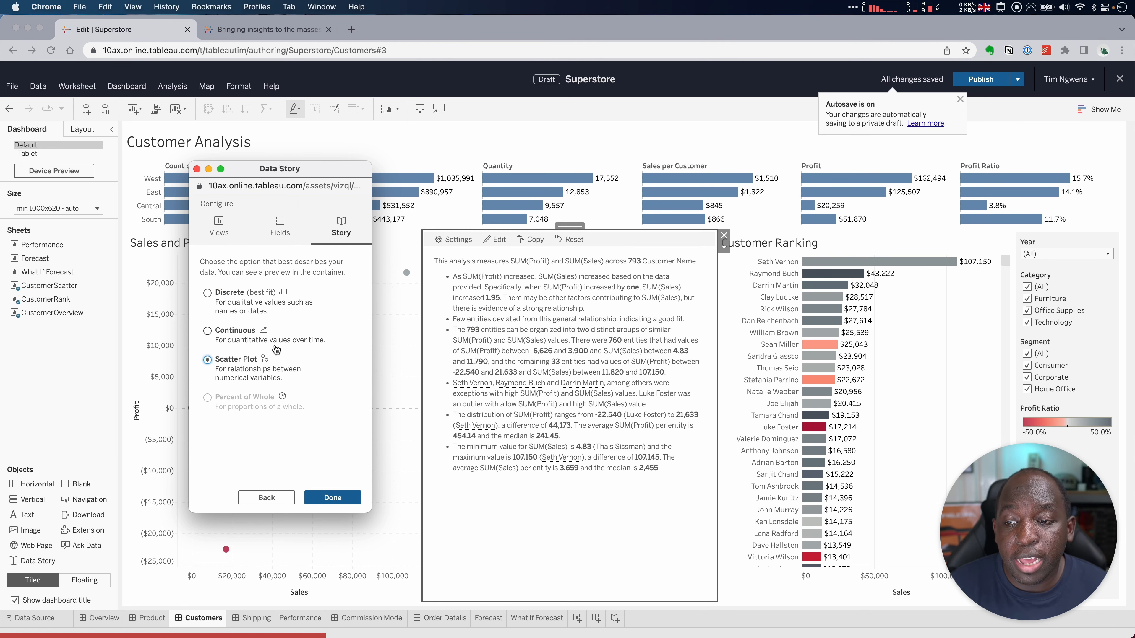
Step: Compare the story previews for the Discrete and Continuous types, and return the story type to Scatter Plot
{"action": "left_click", "coordinate": [209, 294]}
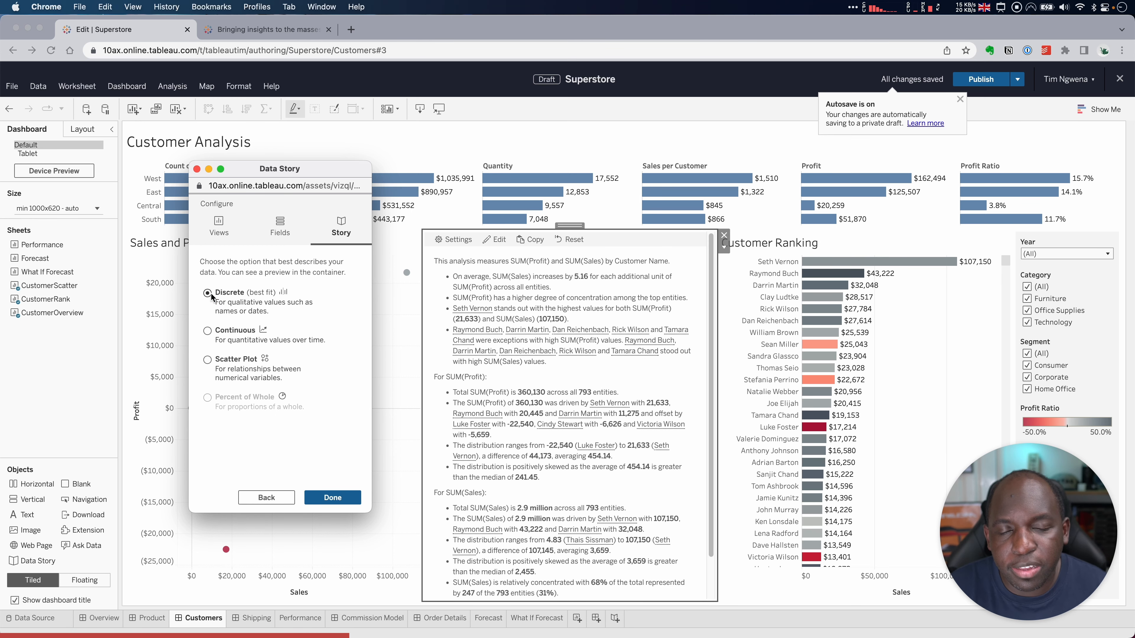
{"action": "left_click", "coordinate": [210, 331]}
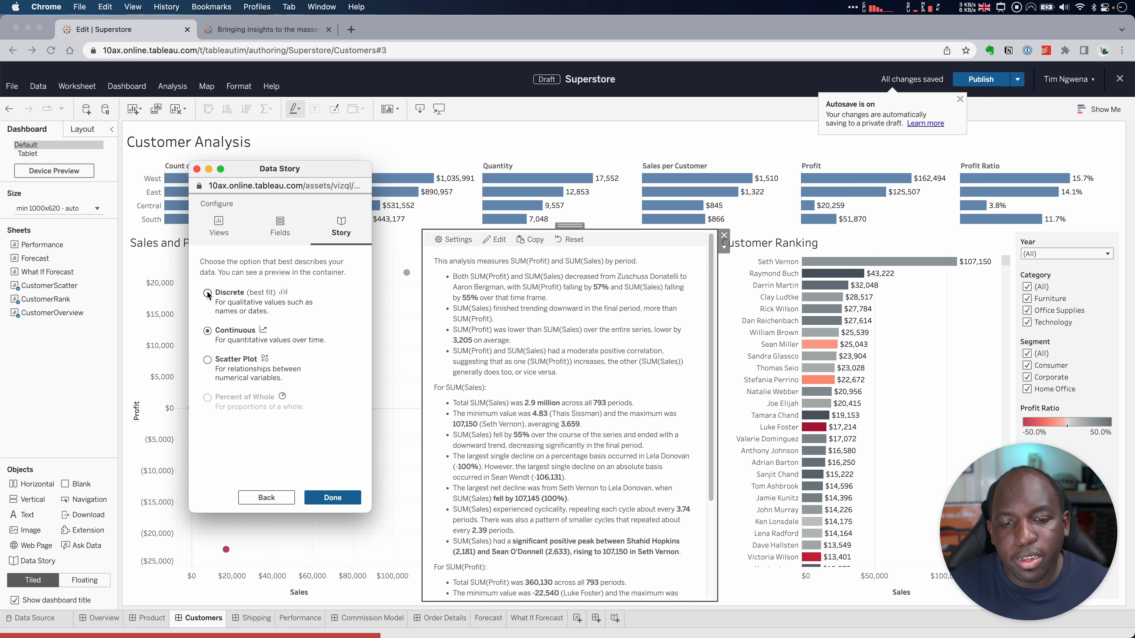
{"action": "left_click", "coordinate": [206, 292]}
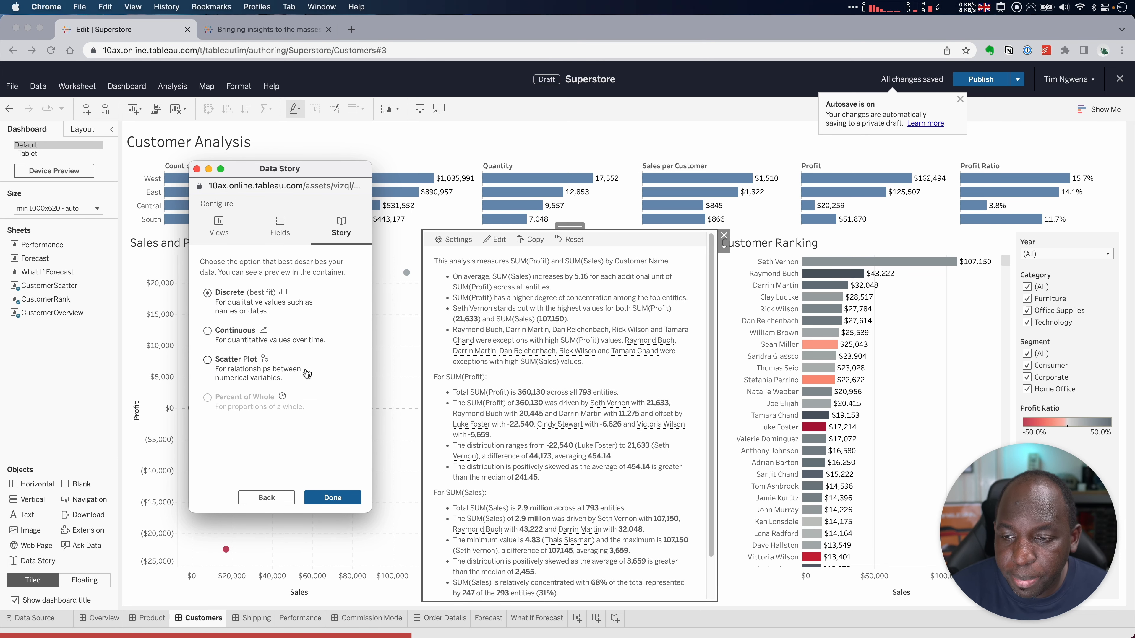
{"action": "left_click", "coordinate": [207, 360]}
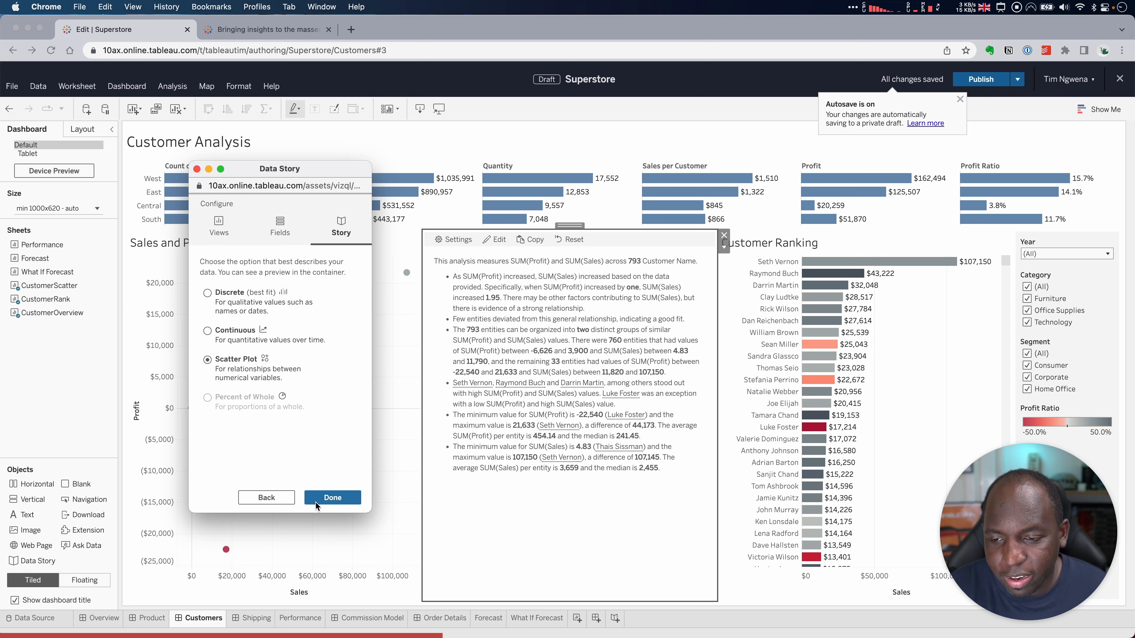
Step: Finish the Scatter Plot Data Story setup and clear the selection on the Customers dashboard
{"action": "left_click", "coordinate": [338, 501]}
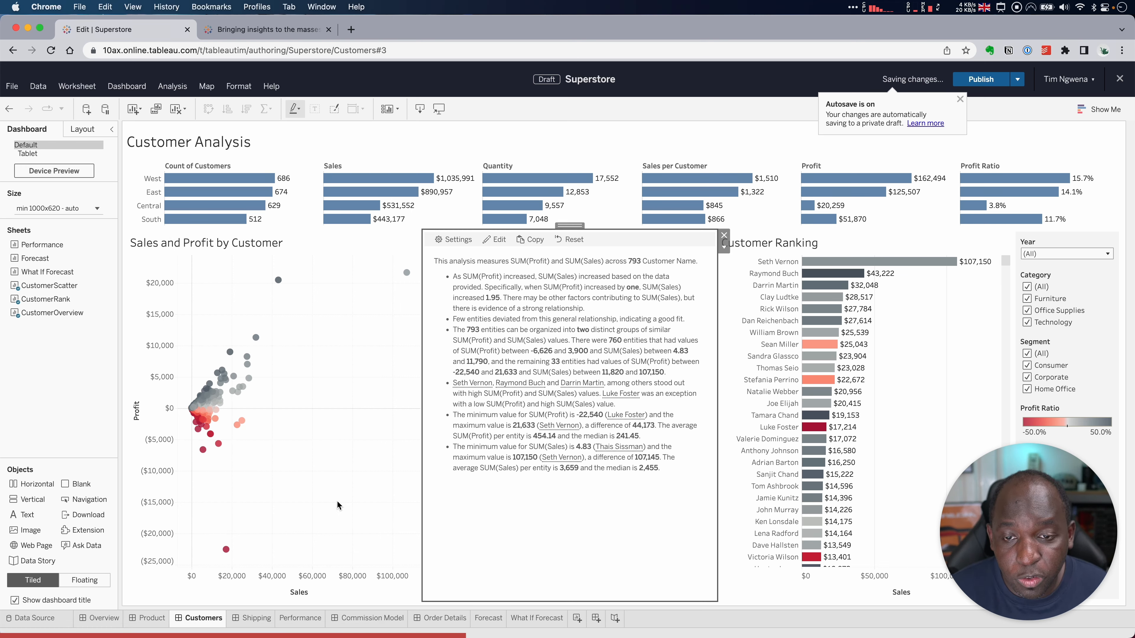
{"action": "left_click", "coordinate": [752, 601]}
{"action": "left_click", "coordinate": [536, 570]}
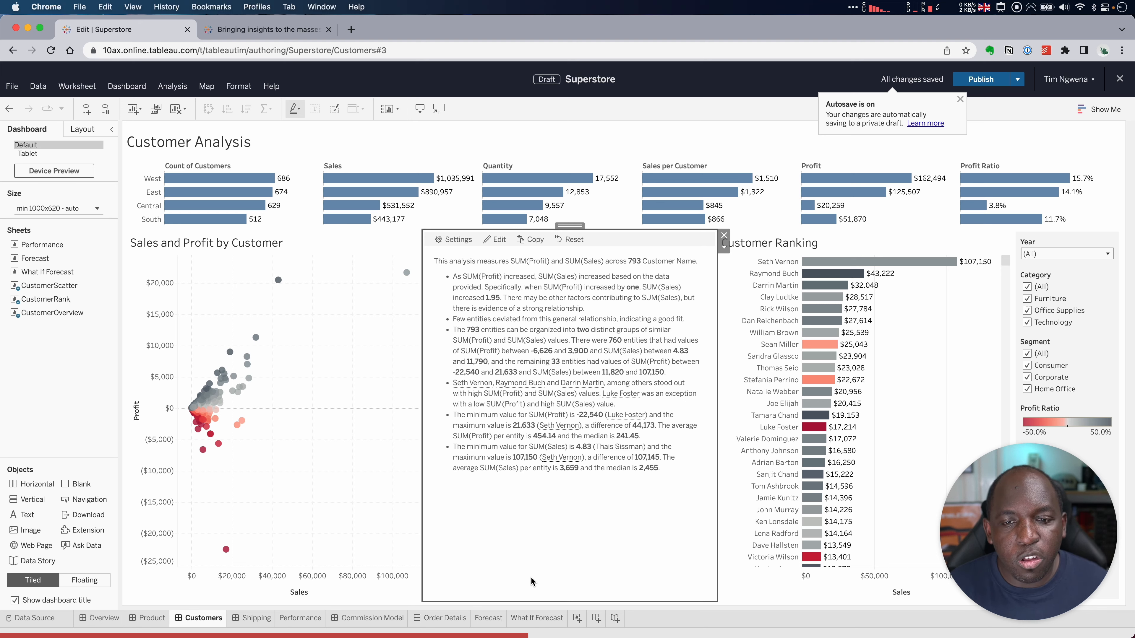
{"action": "left_click", "coordinate": [772, 596]}
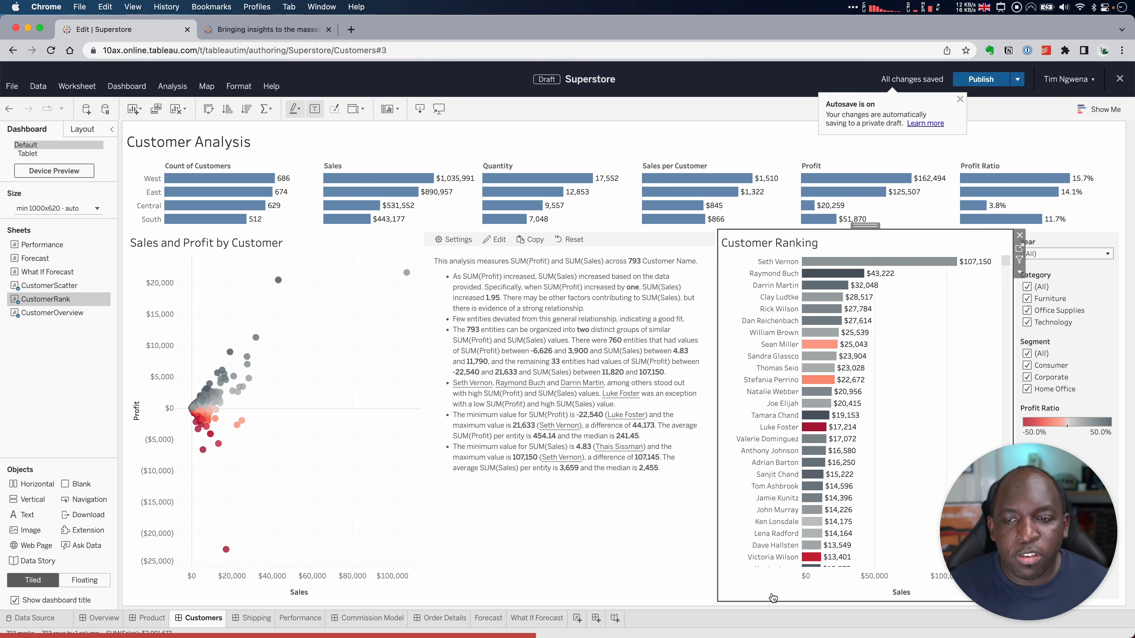
{"action": "left_click", "coordinate": [980, 236]}
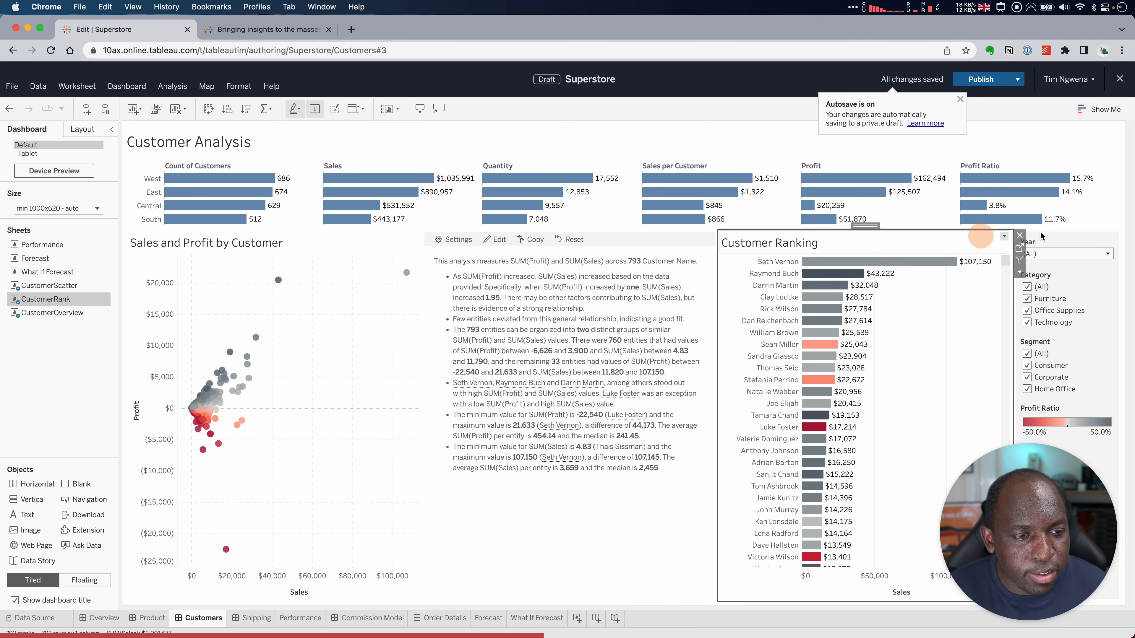
{"action": "left_click", "coordinate": [686, 621]}
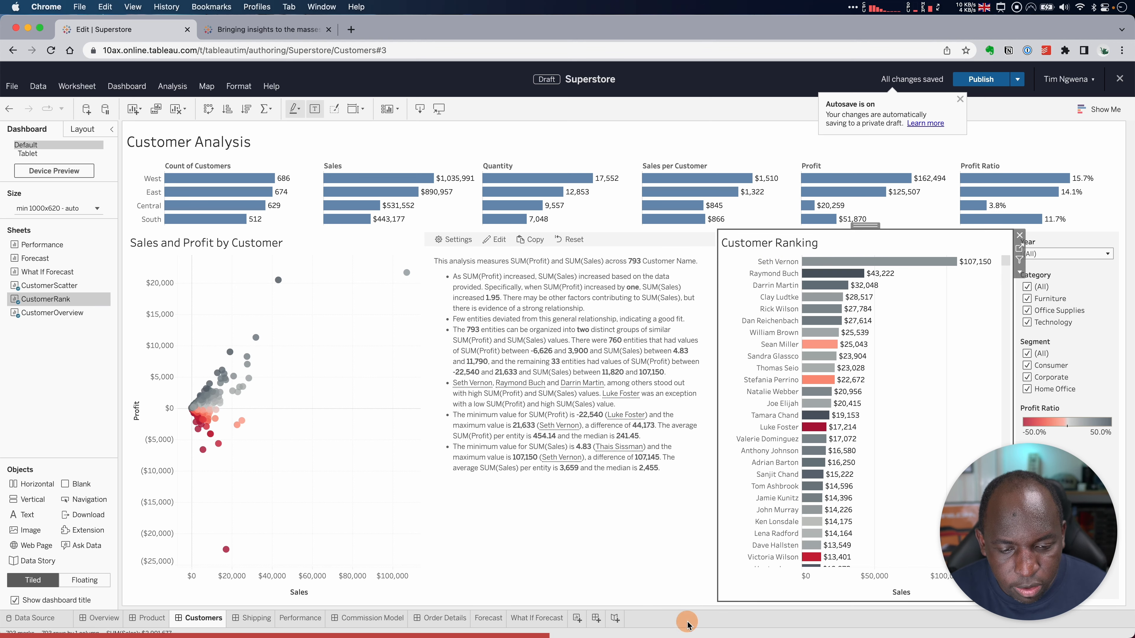
{"action": "left_click", "coordinate": [737, 609]}
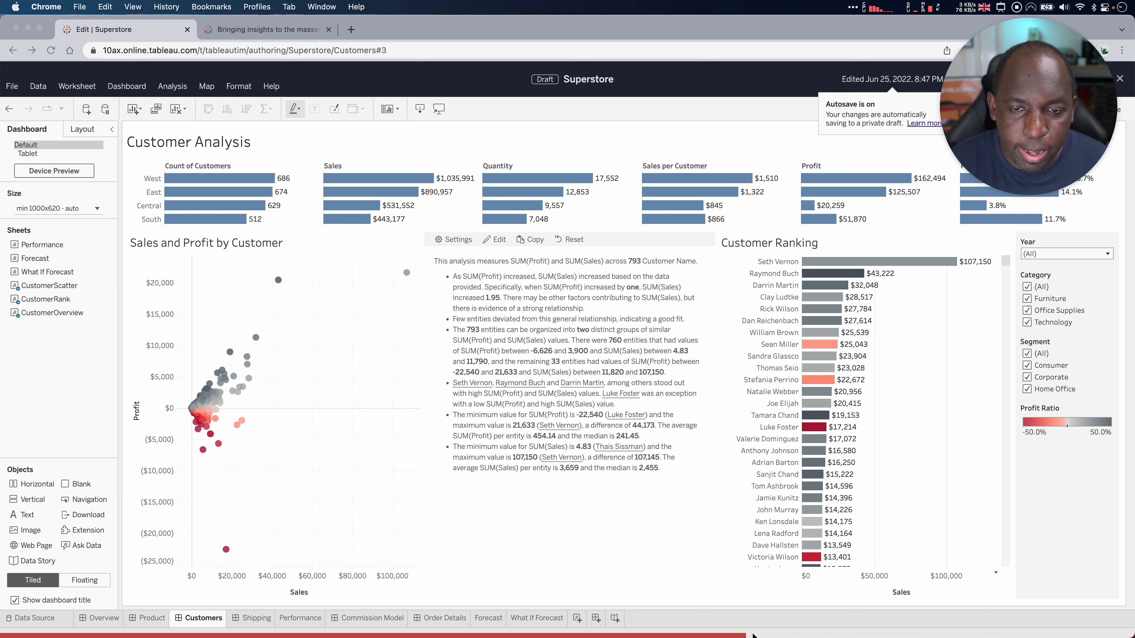
Step: Add a horizontal container between the Sales and Profit scatter plot and the Data Story, with a solid orange border in the second-thinnest weight
{"action": "left_click", "coordinate": [360, 282]}
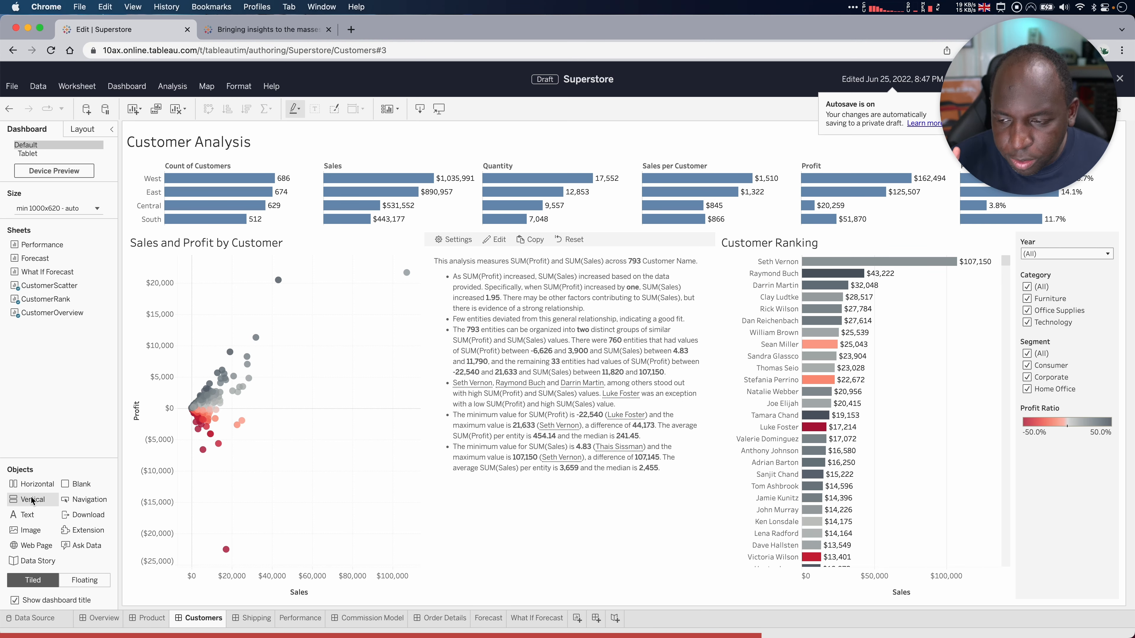
{"action": "left_click_drag", "start_coordinate": [41, 482], "coordinate": [431, 369]}
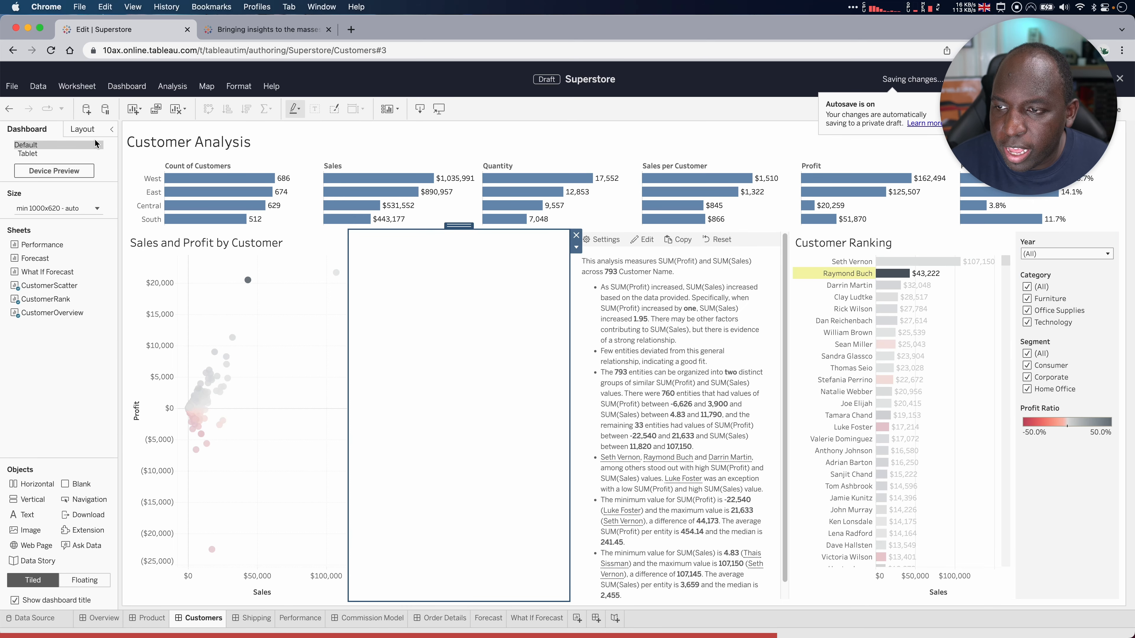
{"action": "left_click", "coordinate": [82, 130]}
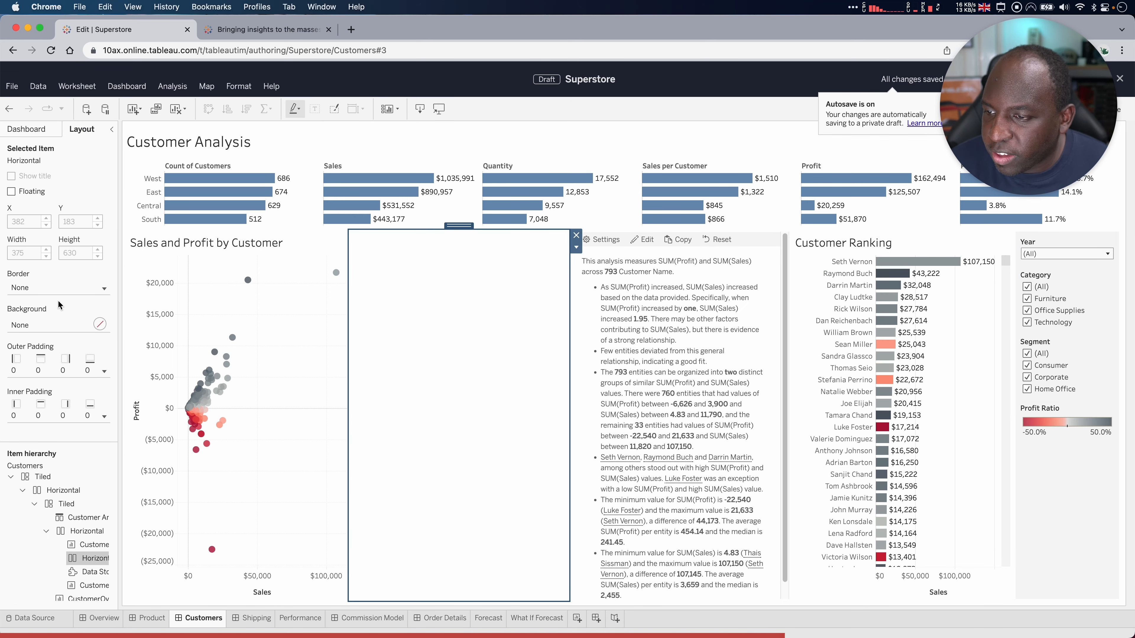
{"action": "left_click", "coordinate": [58, 289]}
{"action": "left_click", "coordinate": [49, 329]}
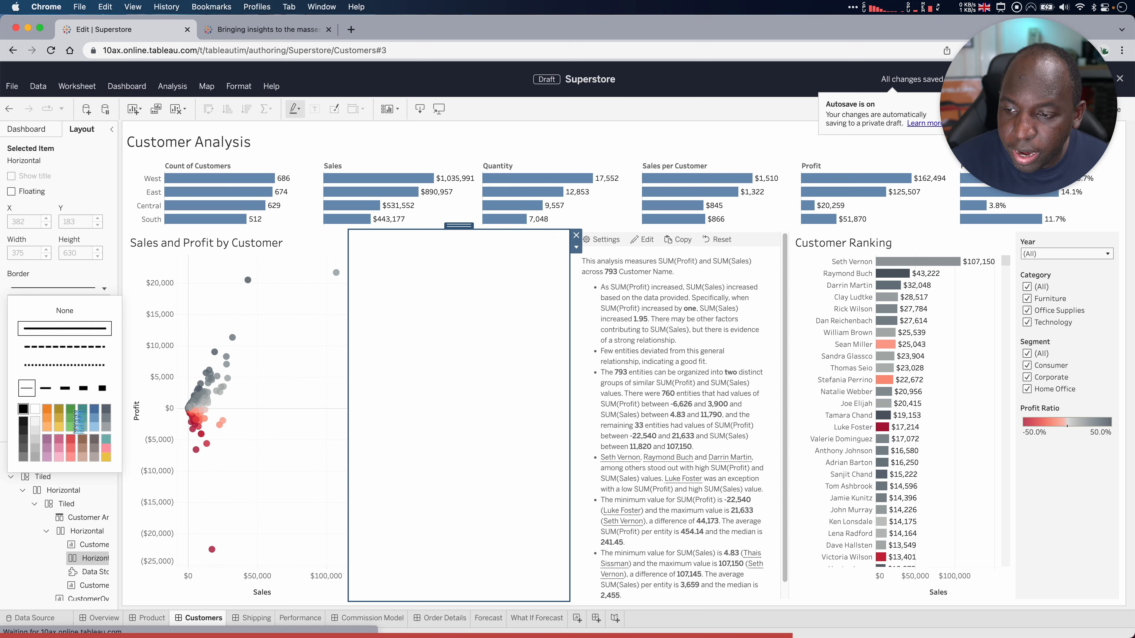
{"action": "left_click", "coordinate": [45, 388]}
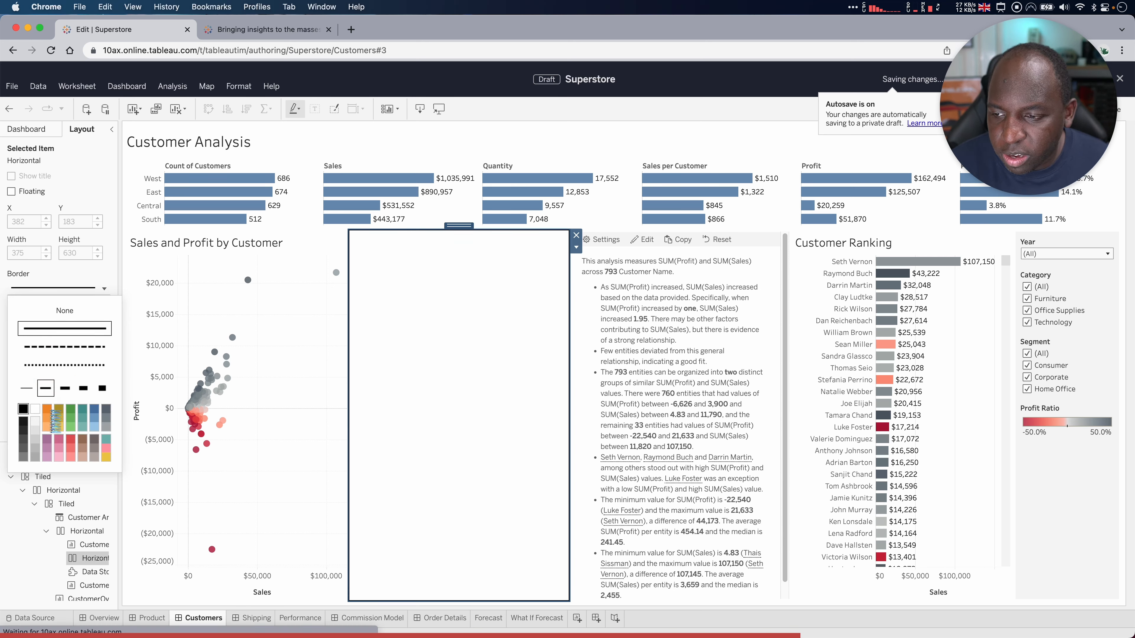
{"action": "left_click", "coordinate": [47, 417]}
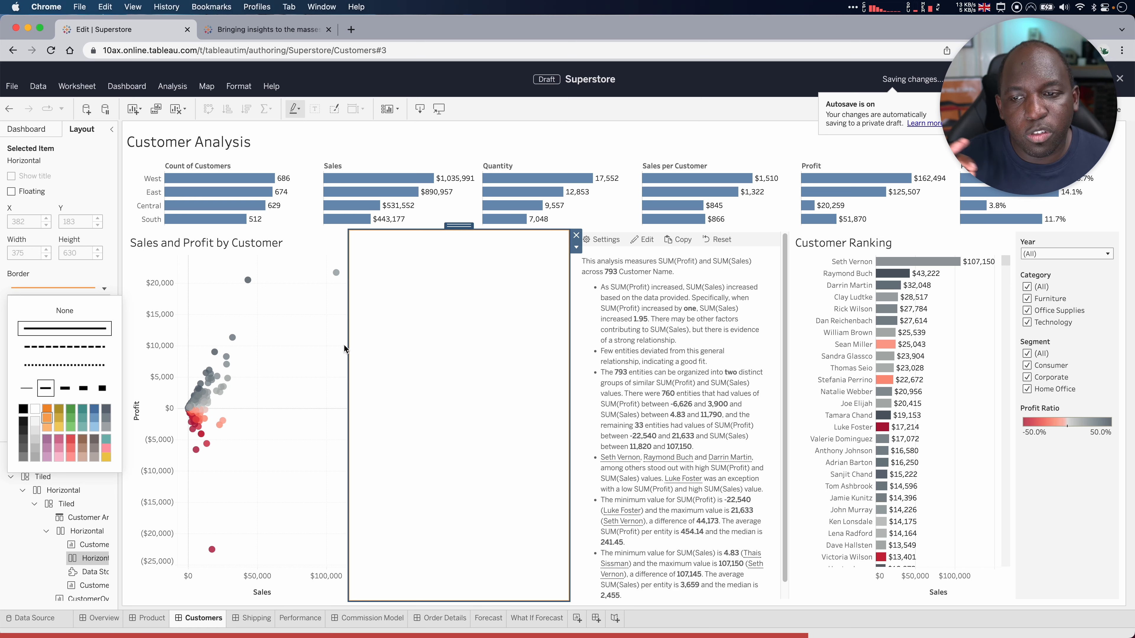
Step: Move the Sales and Profit by Customer scatter plot and the Data Story side by side into the orange-bordered container
{"action": "left_click", "coordinate": [285, 293]}
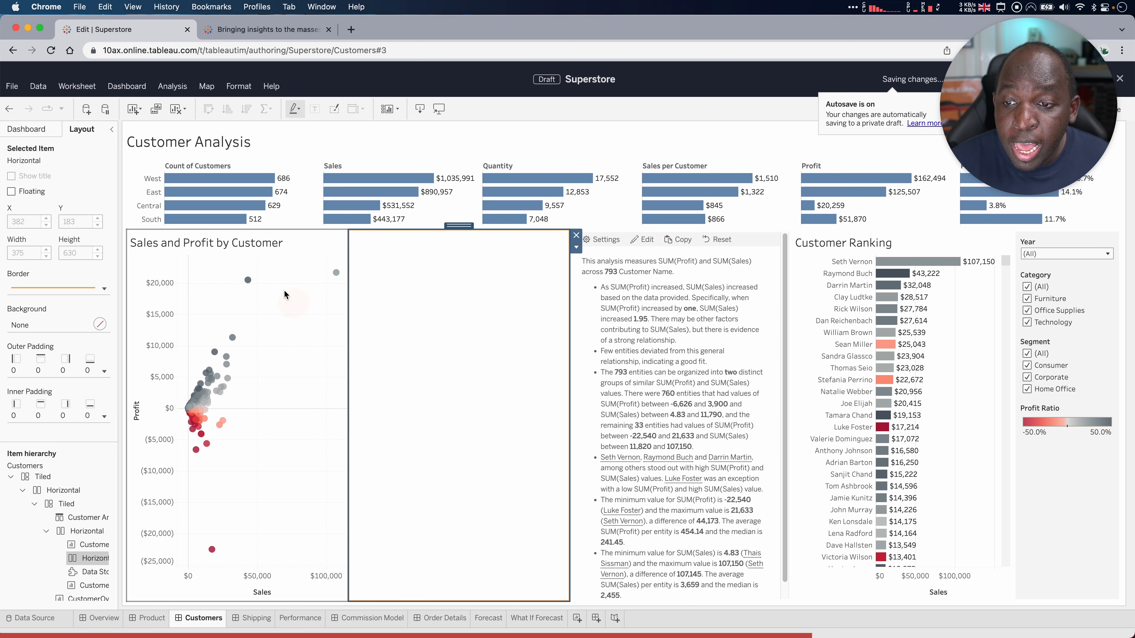
{"action": "left_click", "coordinate": [208, 293]}
{"action": "left_click_drag", "start_coordinate": [241, 223], "coordinate": [402, 268]}
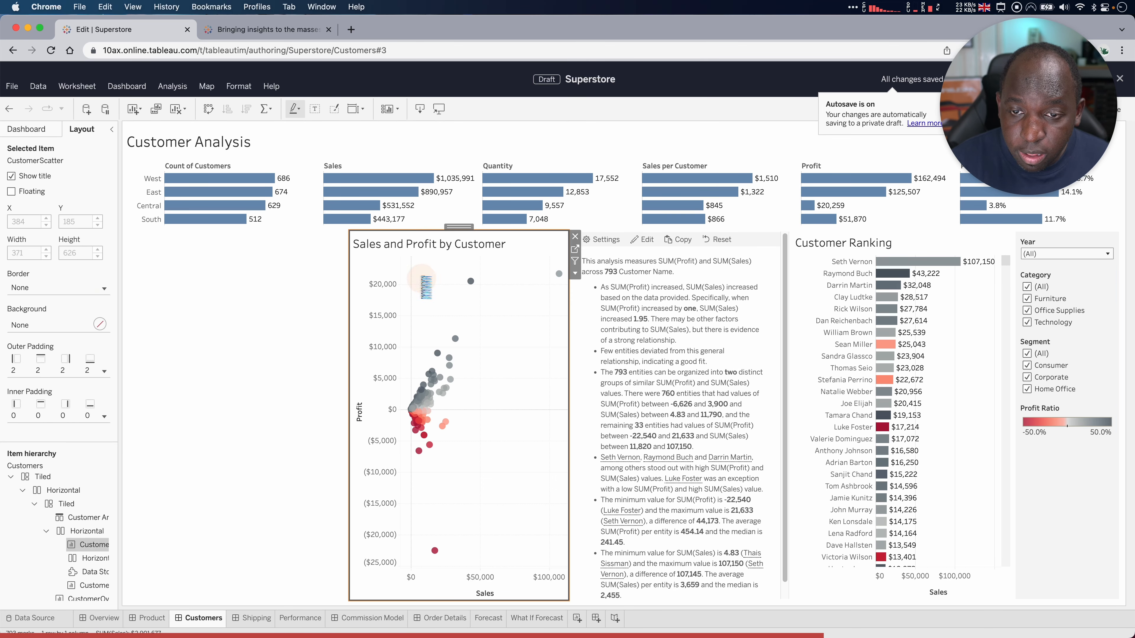
{"action": "left_click", "coordinate": [629, 277]}
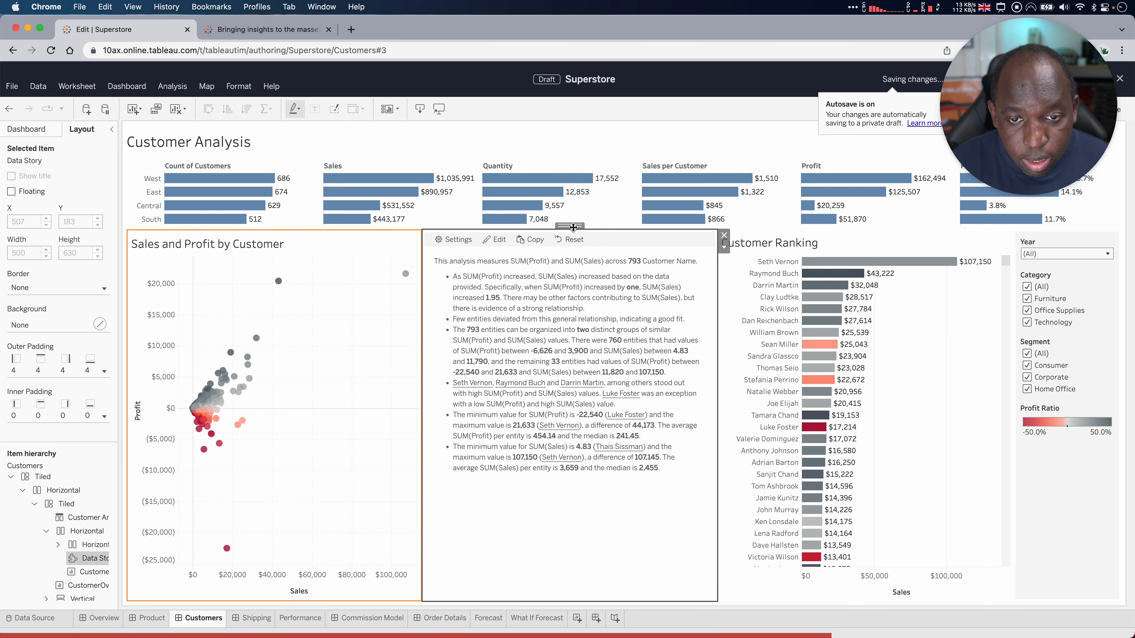
{"action": "left_click_drag", "start_coordinate": [418, 286], "coordinate": [605, 476]}
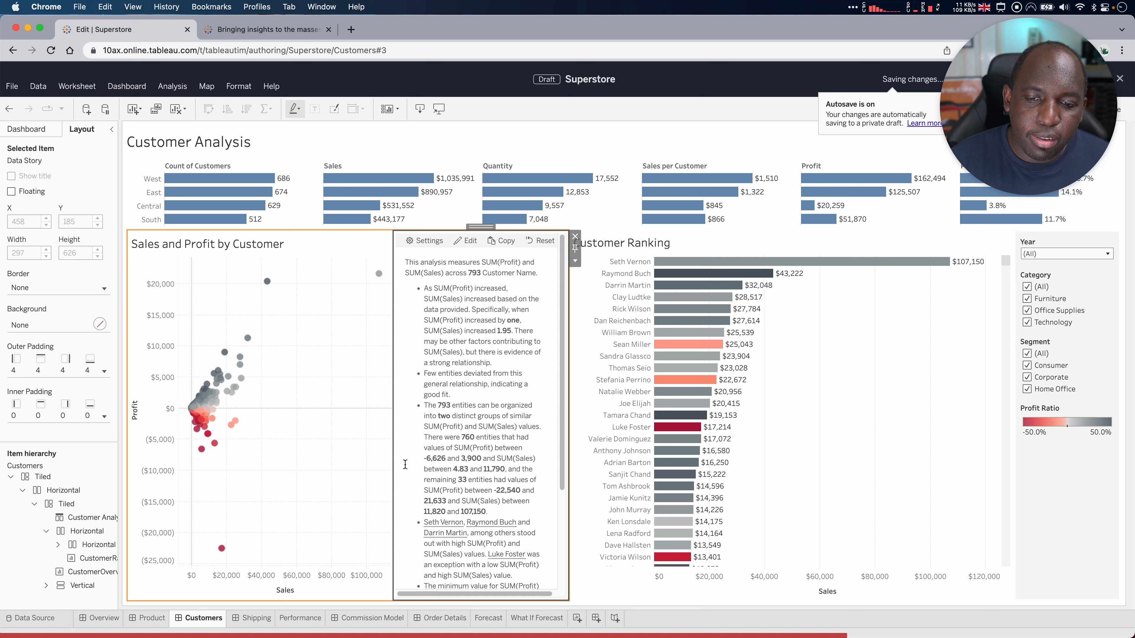
{"action": "left_click", "coordinate": [366, 546]}
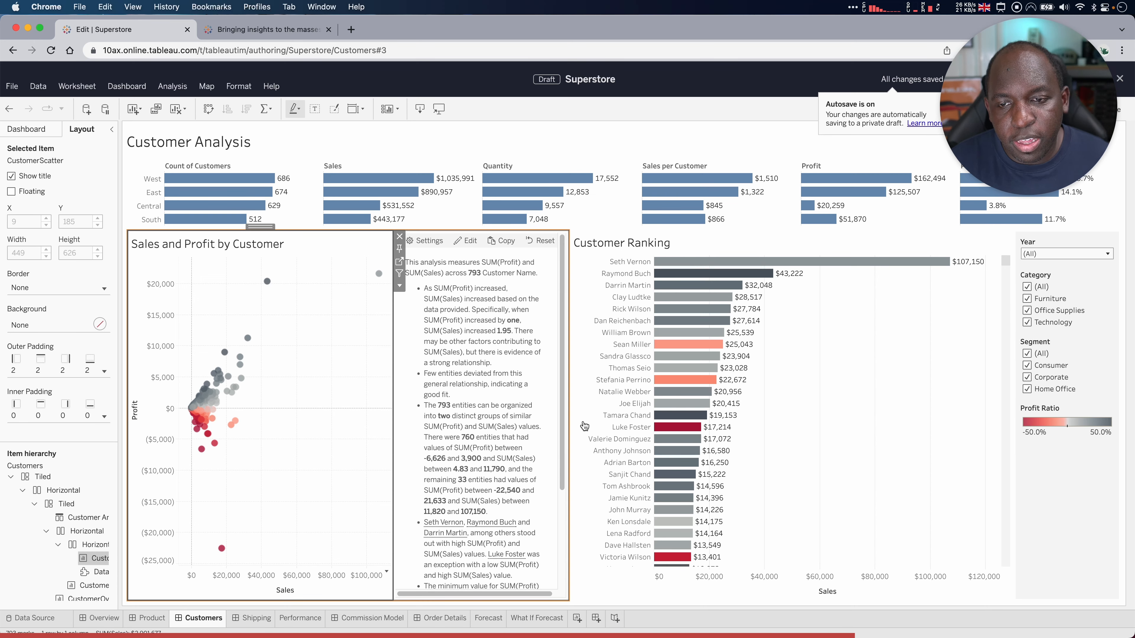
{"action": "left_click", "coordinate": [813, 426]}
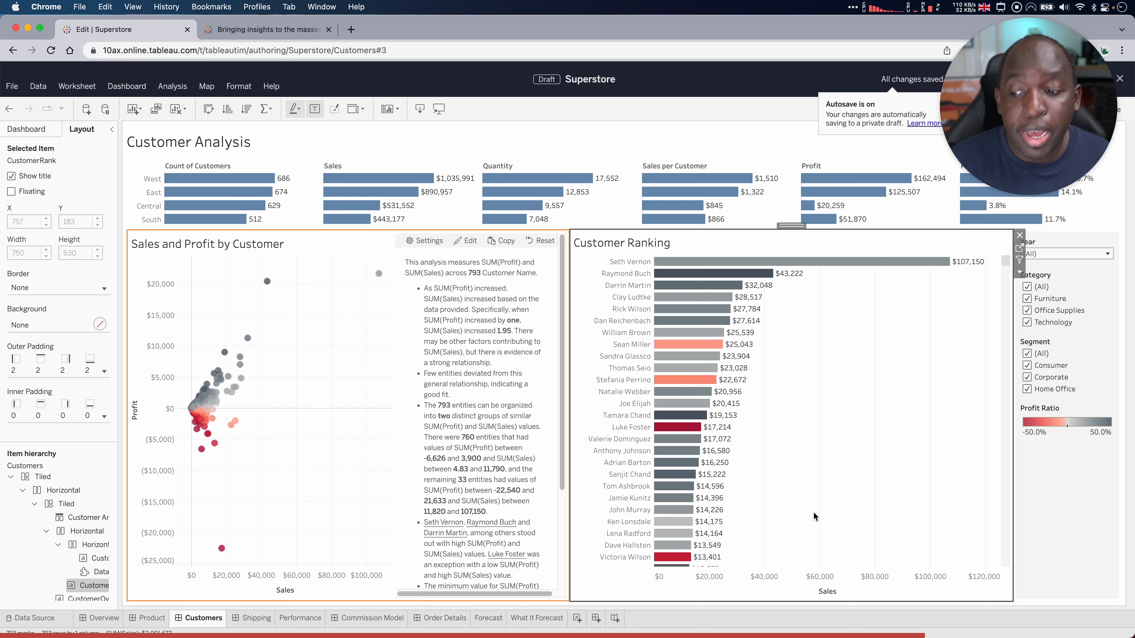
Step: Turn off Distribute Contents Evenly for the outer horizontal container and widen the orange-bordered container, narrowing the Customer Ranking chart
{"action": "left_click", "coordinate": [34, 133]}
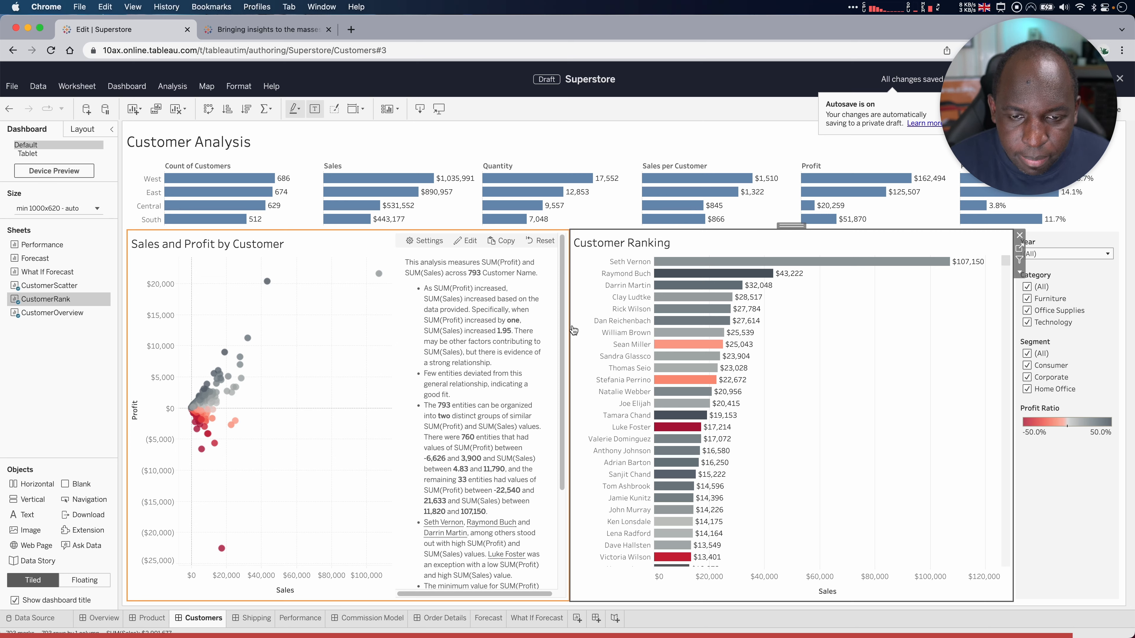
{"action": "left_click", "coordinate": [655, 323]}
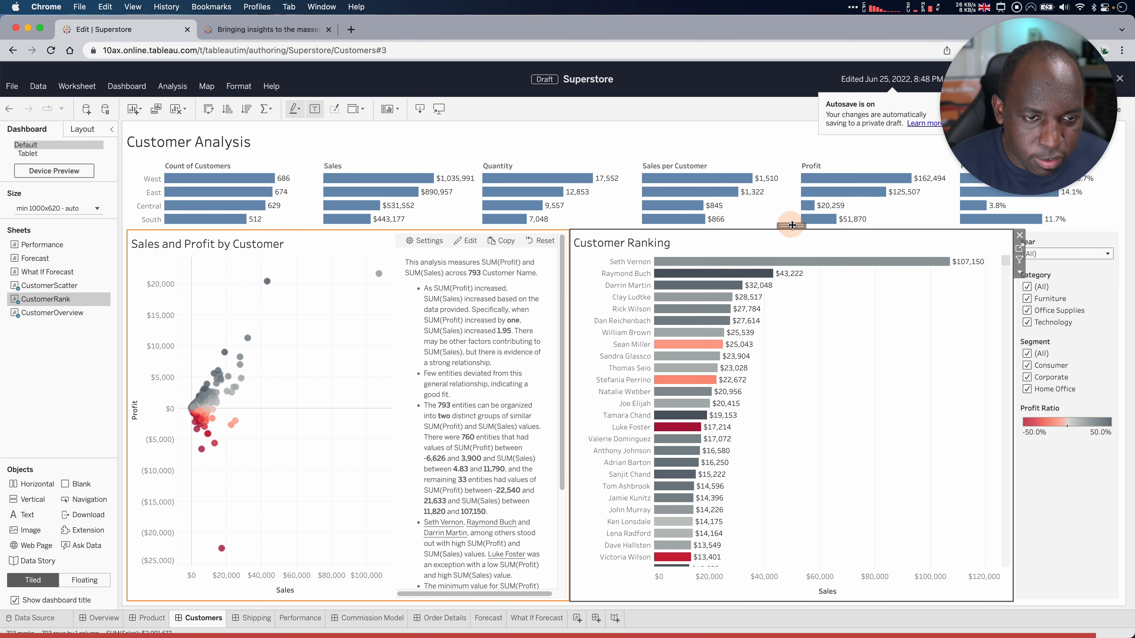
{"action": "left_click", "coordinate": [790, 225]}
{"action": "left_click", "coordinate": [1020, 249]}
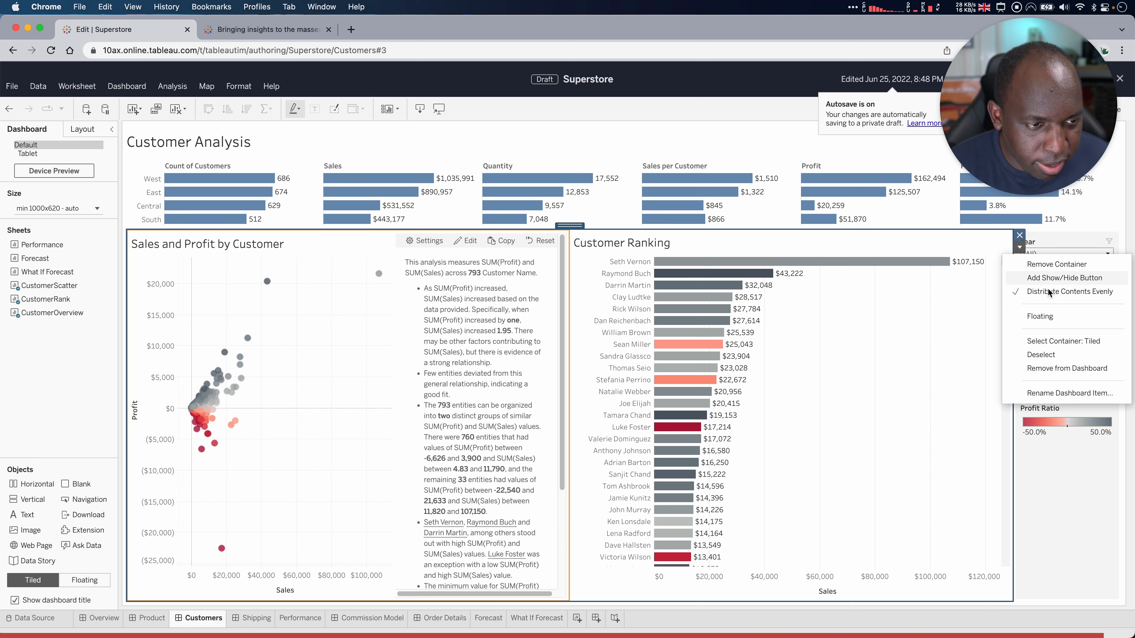
{"action": "left_click", "coordinate": [1069, 292]}
{"action": "left_click_drag", "start_coordinate": [569, 289], "coordinate": [699, 293]}
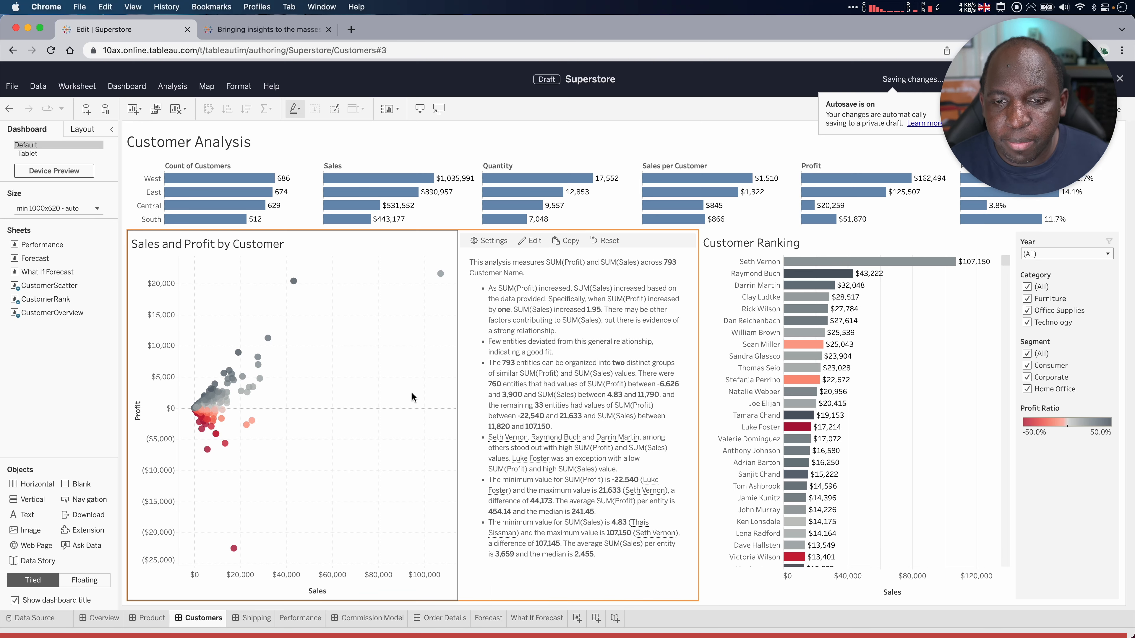
{"action": "left_click", "coordinate": [413, 398]}
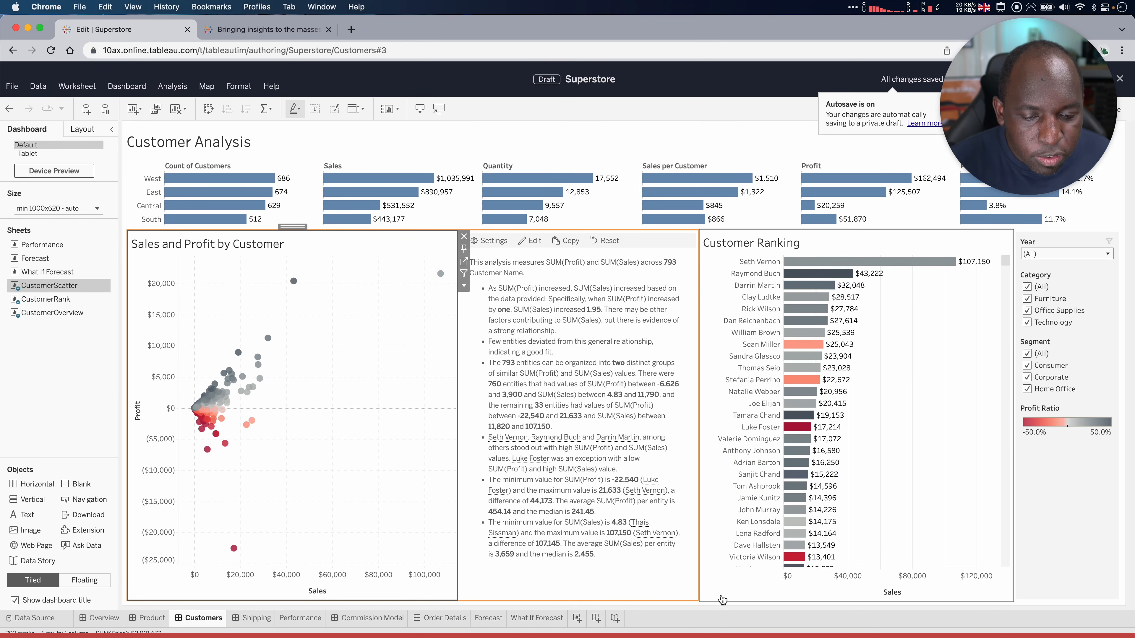
{"action": "left_click", "coordinate": [714, 611]}
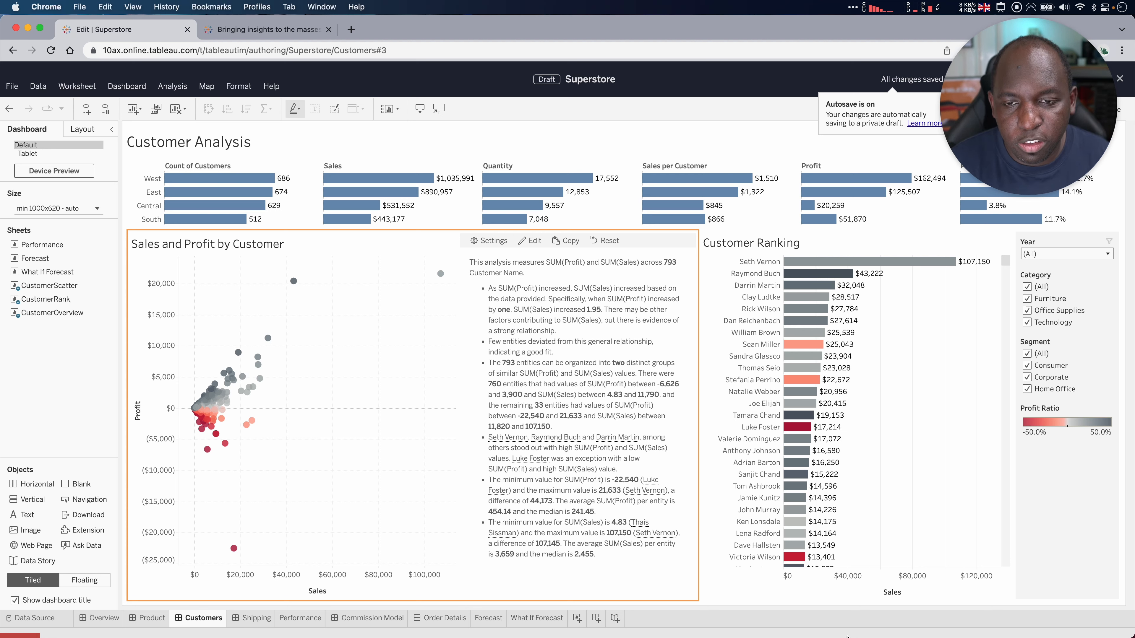
{"action": "key", "text": "ctrl+a"}
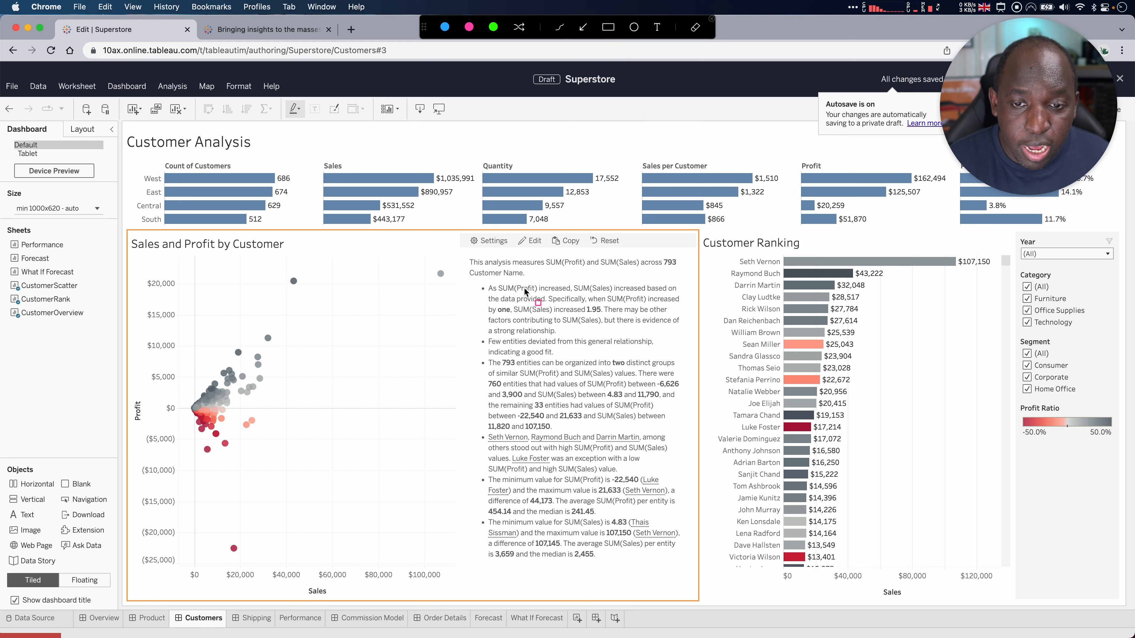
{"action": "mouse_move", "coordinate": [455, 231]}
{"action": "left_mouse_down"}
{"action": "mouse_move", "coordinate": [597, 255]}
{"action": "mouse_move", "coordinate": [699, 255]}
{"action": "left_mouse_up"}
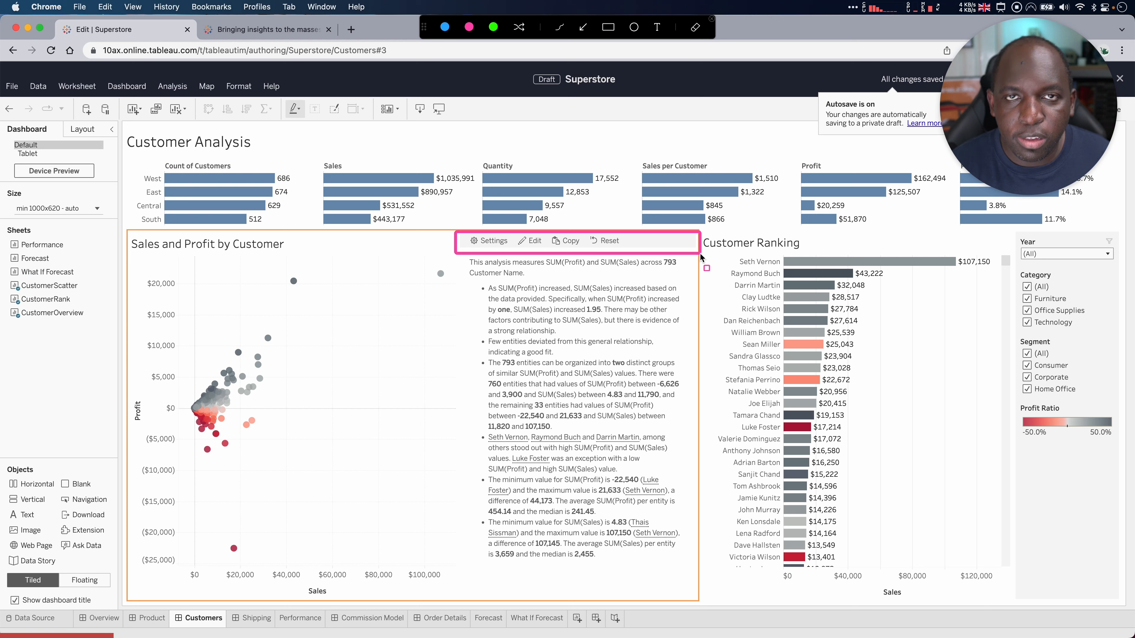
{"action": "key", "text": "ctrl+a"}
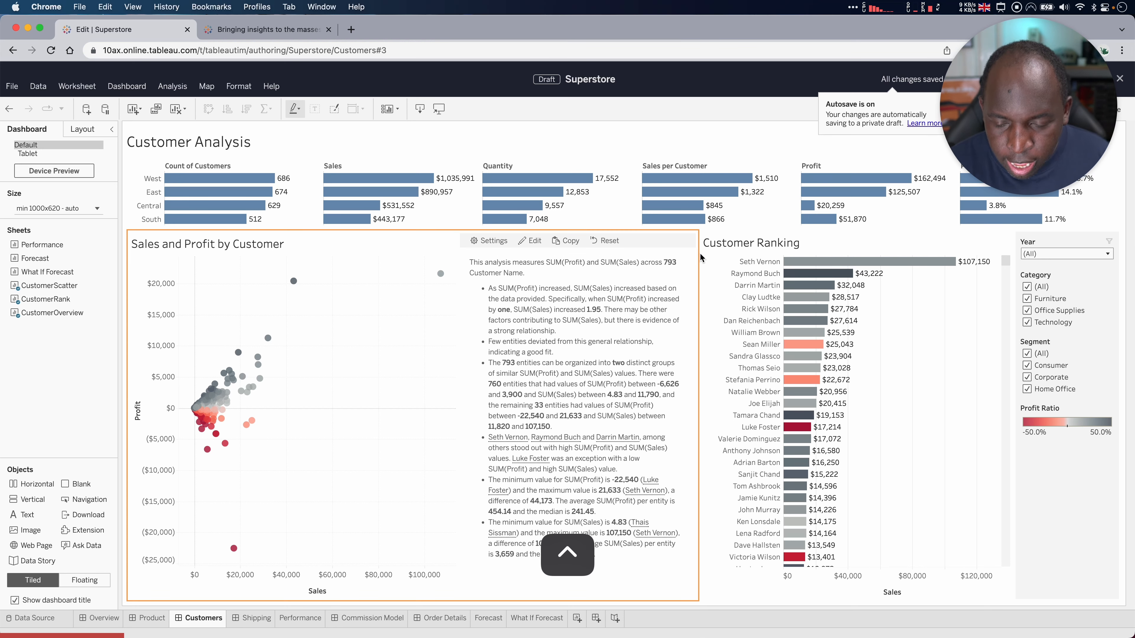
Step: Open the Data Story's settings, move the window clear of the story, and set the Narrative verbosity to Low
{"action": "left_click", "coordinate": [489, 241]}
{"action": "left_click", "coordinate": [489, 241]}
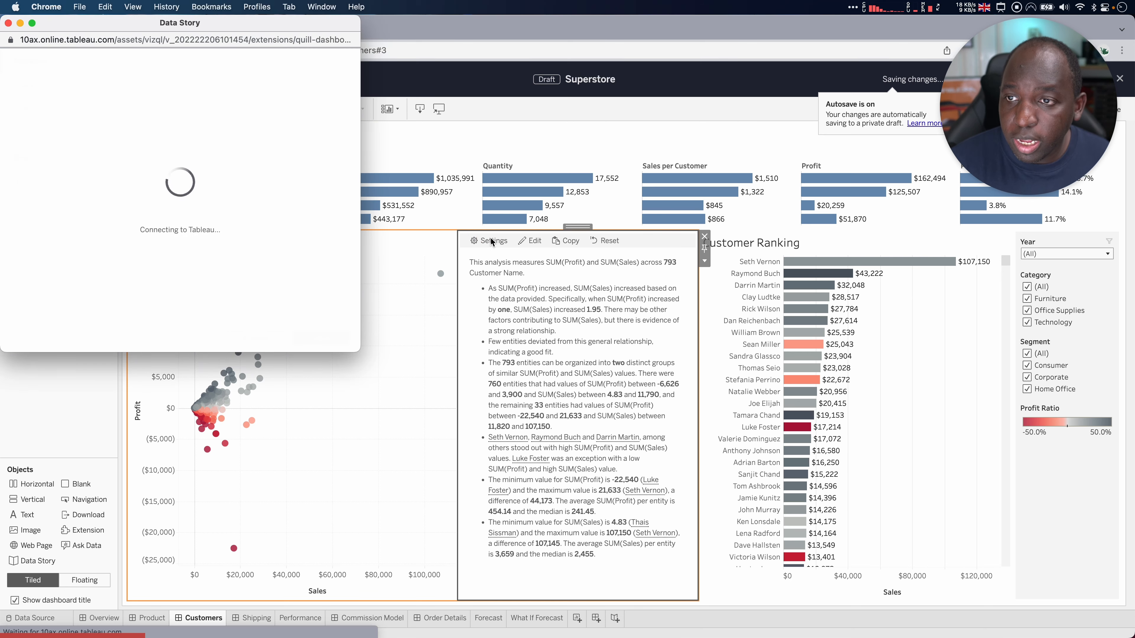
{"action": "left_click_drag", "start_coordinate": [271, 24], "coordinate": [341, 133]}
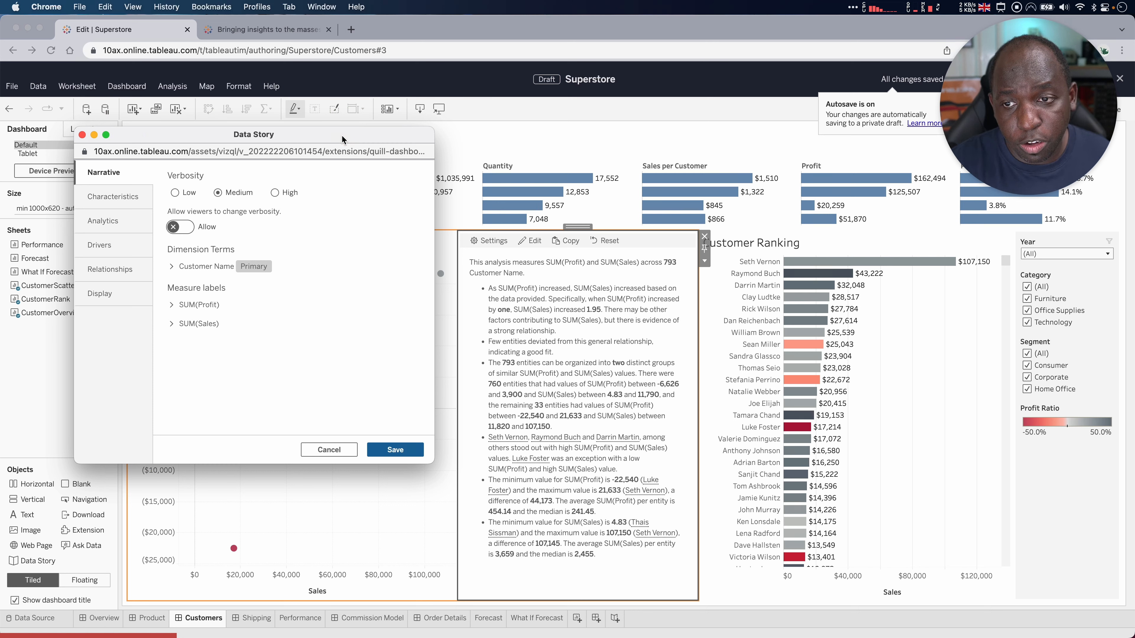
{"action": "left_click", "coordinate": [177, 194]}
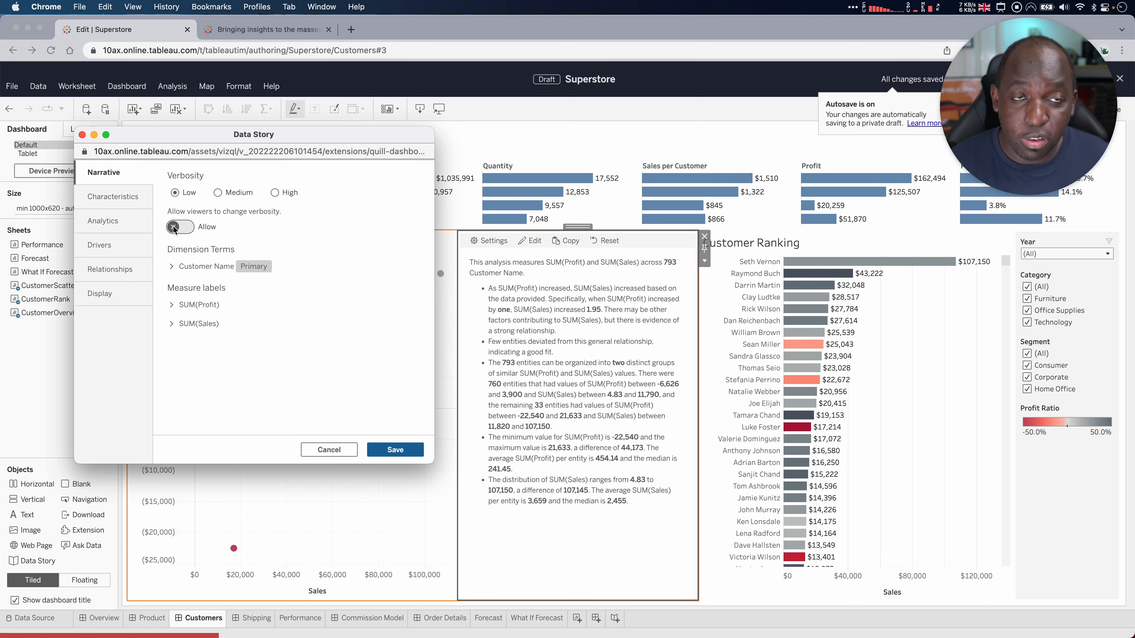
Step: Expand the Customer Name dimension terms and the SUM(Profit) and SUM(Sales) measure labels in the Narrative settings
{"action": "left_click", "coordinate": [172, 267]}
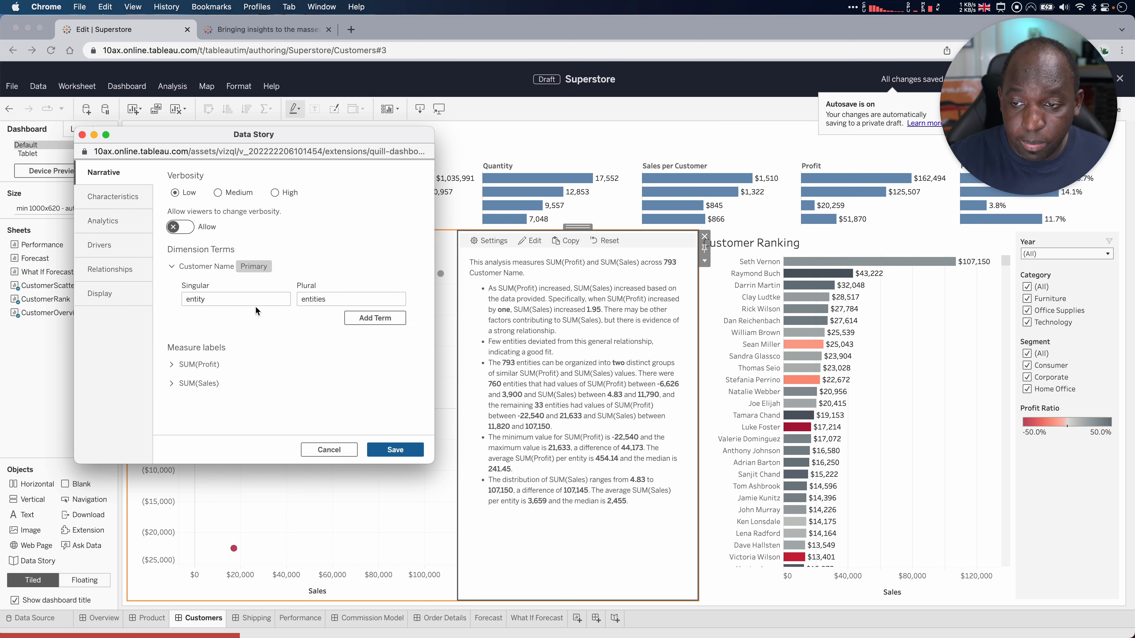
{"action": "left_click", "coordinate": [170, 365]}
{"action": "left_click", "coordinate": [171, 422]}
{"action": "scroll", "coordinate": [256, 355], "scroll_direction": "down", "scroll_amount": 2}
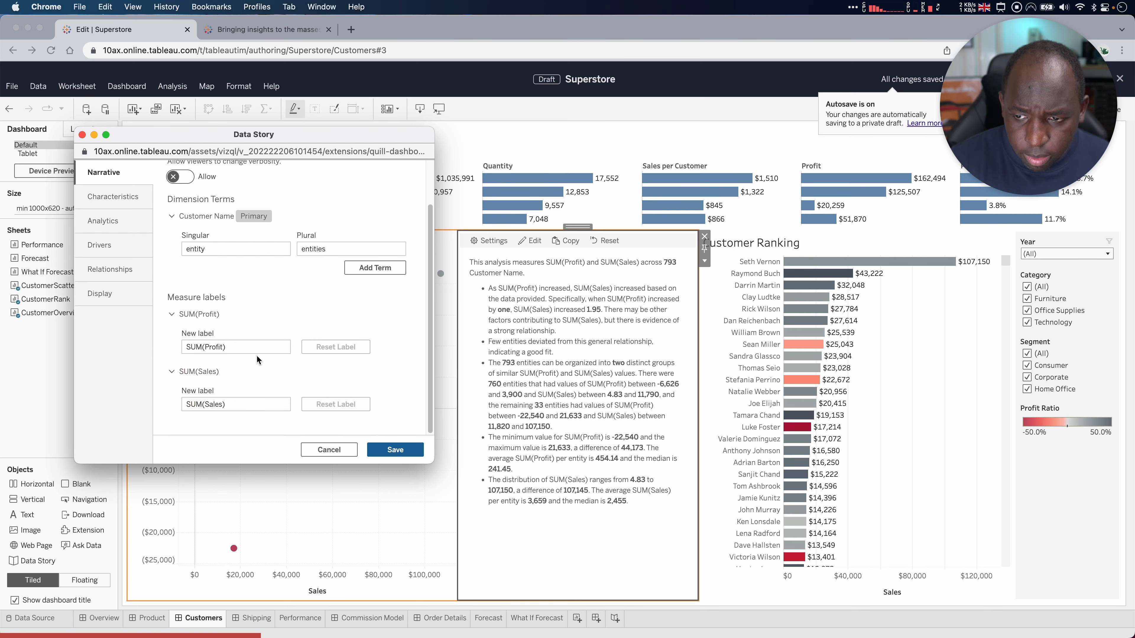
Step: Relabel the SUM(Profit) measure as Profit in the Data Story's Narrative settings
{"action": "left_click", "coordinate": [266, 346]}
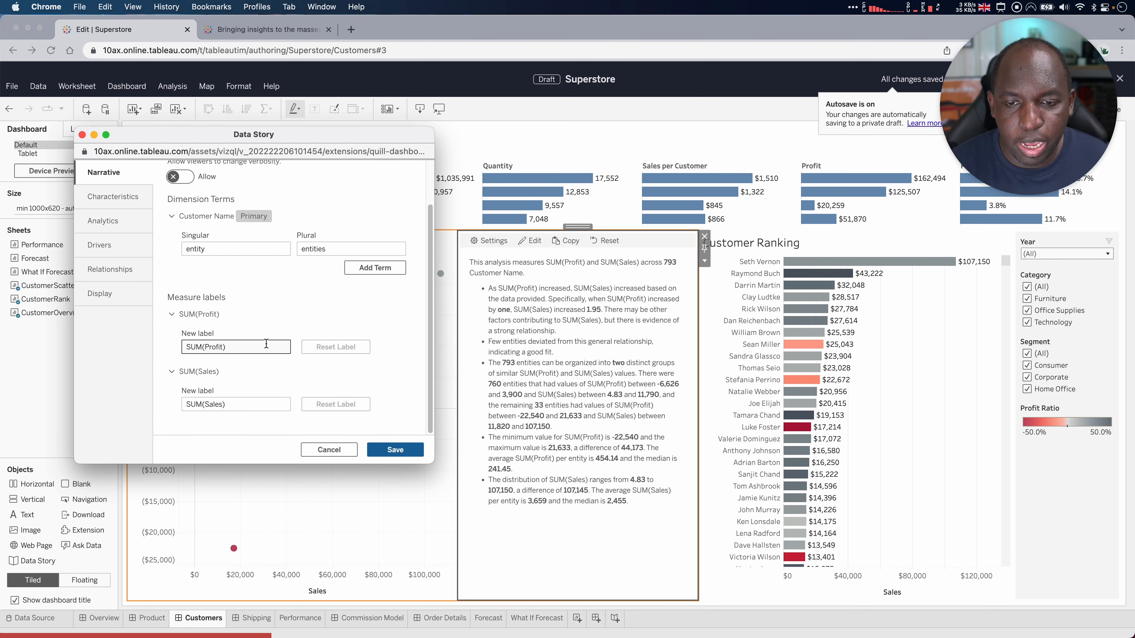
{"action": "left_click_drag", "start_coordinate": [253, 346], "coordinate": [173, 347]}
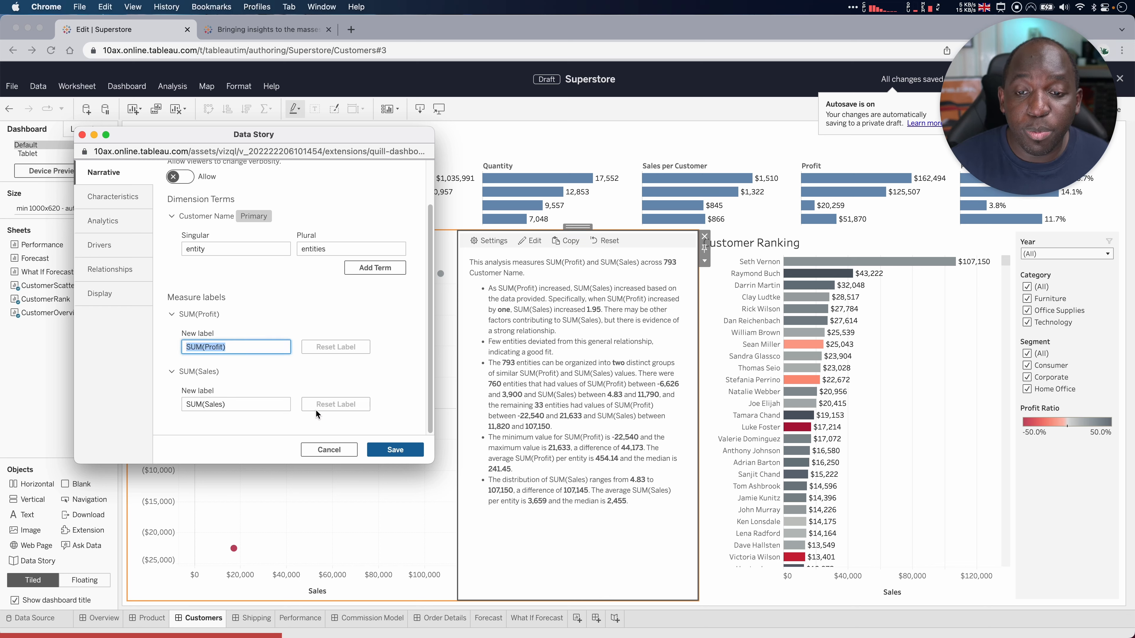
{"action": "left_click", "coordinate": [241, 347]}
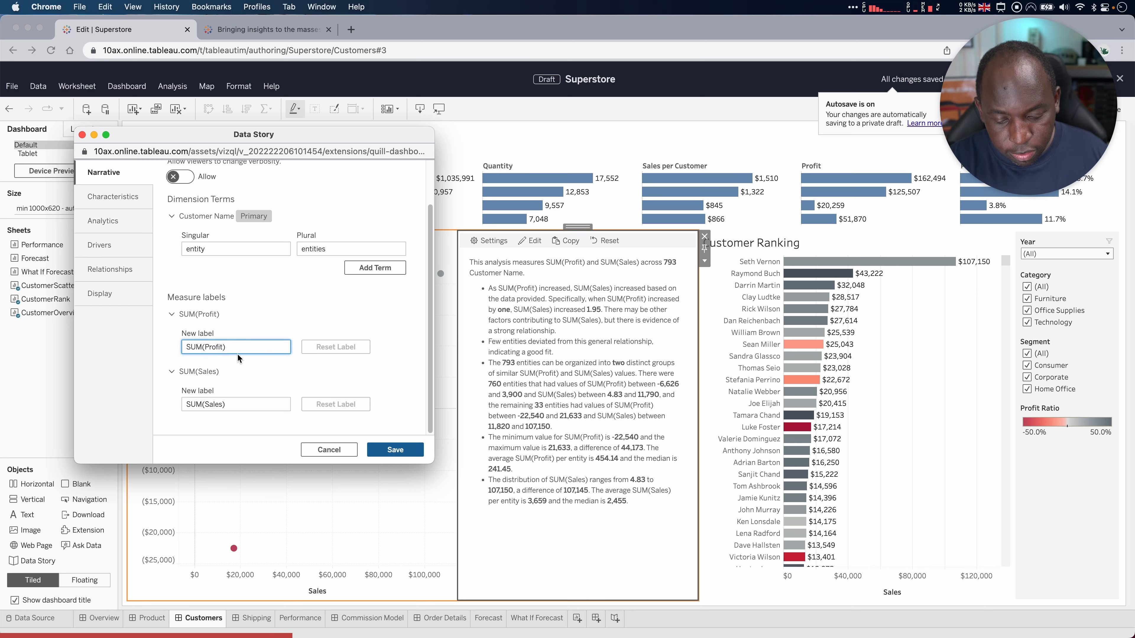
{"action": "key", "text": "BackSpace"}
{"action": "left_click", "coordinate": [204, 347]}
{"action": "key", "text": "BackSpace"}
{"action": "key", "text": "BackSpace"}
{"action": "key", "text": "BackSpace"}
{"action": "key", "text": "BackSpace"}
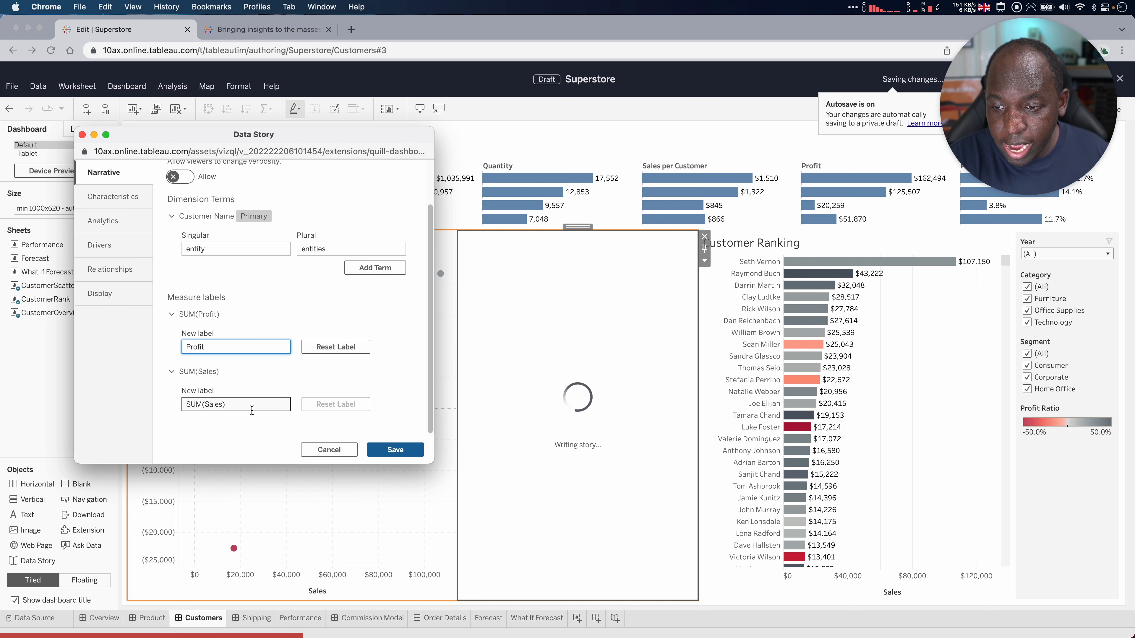
Step: Relabel the SUM(Sales) measure as Sales in the Narrative settings
{"action": "left_click", "coordinate": [250, 410]}
{"action": "key", "text": "BackSpace"}
{"action": "left_click", "coordinate": [202, 404]}
{"action": "key", "text": "BackSpace"}
{"action": "key", "text": "BackSpace"}
{"action": "key", "text": "BackSpace"}
{"action": "key", "text": "BackSpace"}
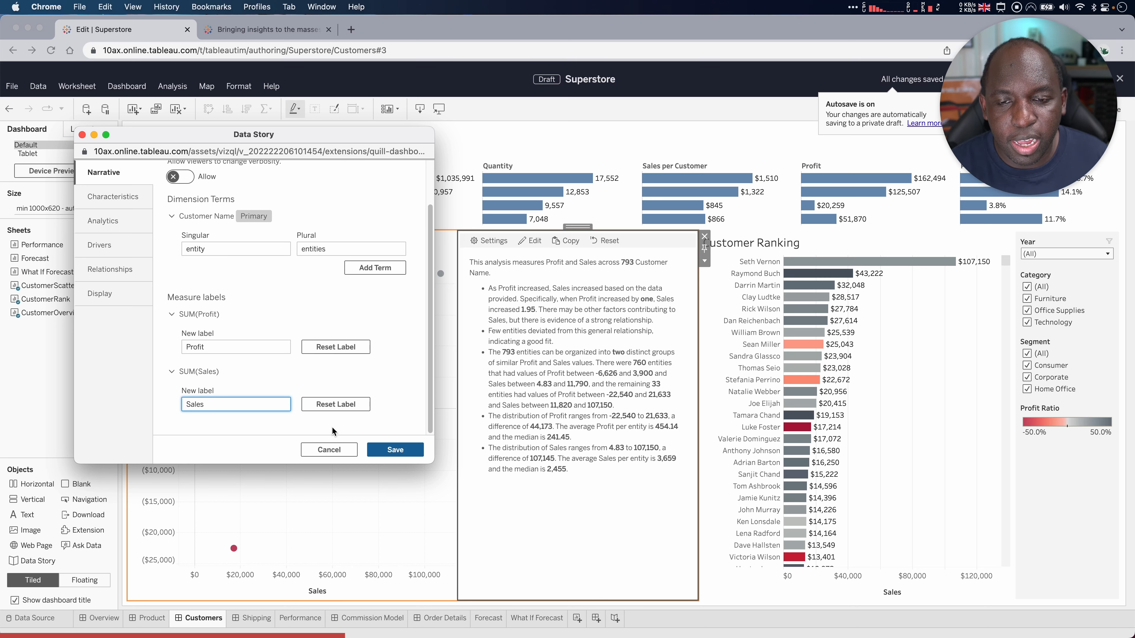
{"action": "key", "text": "ctrl+a"}
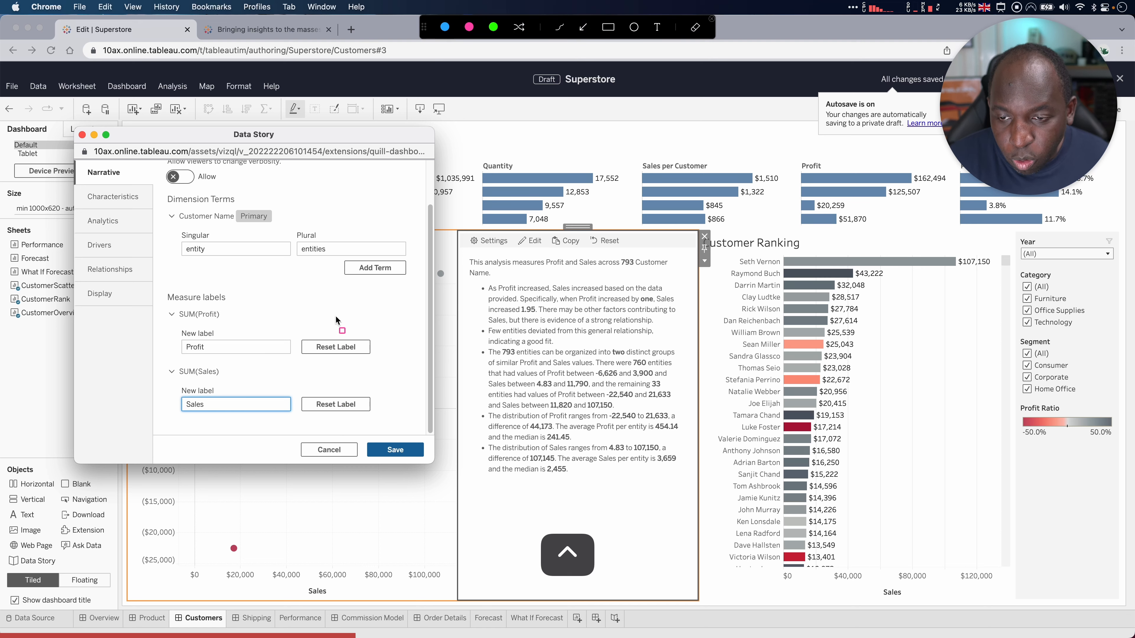
{"action": "left_click", "coordinate": [583, 30]}
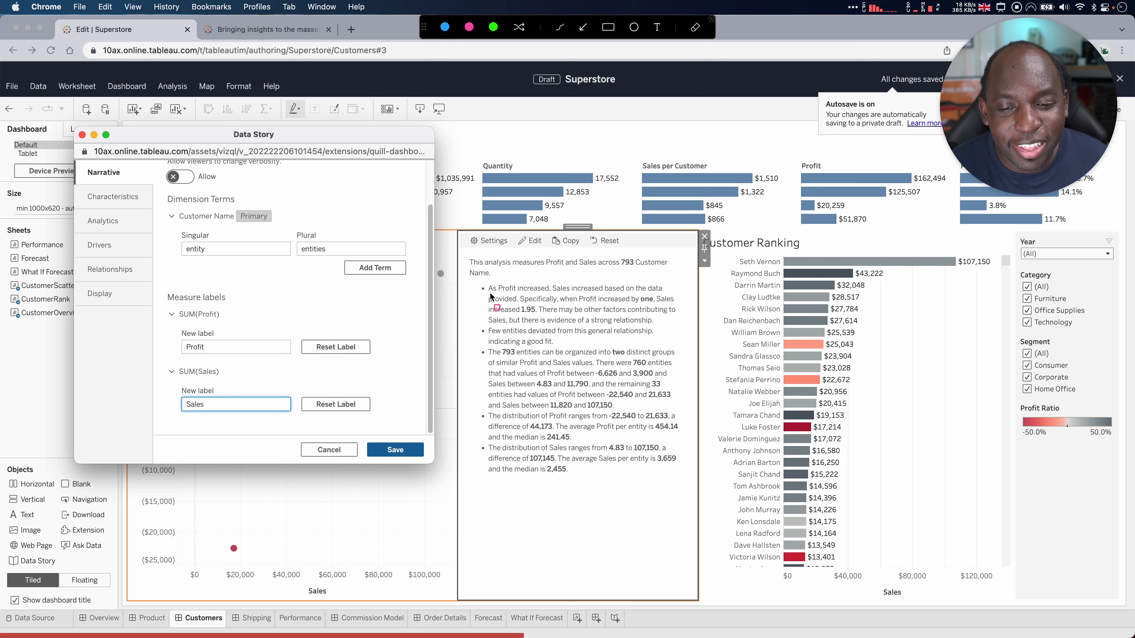
{"action": "mouse_move", "coordinate": [481, 276]}
{"action": "left_mouse_down"}
{"action": "mouse_move", "coordinate": [627, 325]}
{"action": "mouse_move", "coordinate": [691, 330]}
{"action": "mouse_move", "coordinate": [685, 322]}
{"action": "left_mouse_up"}
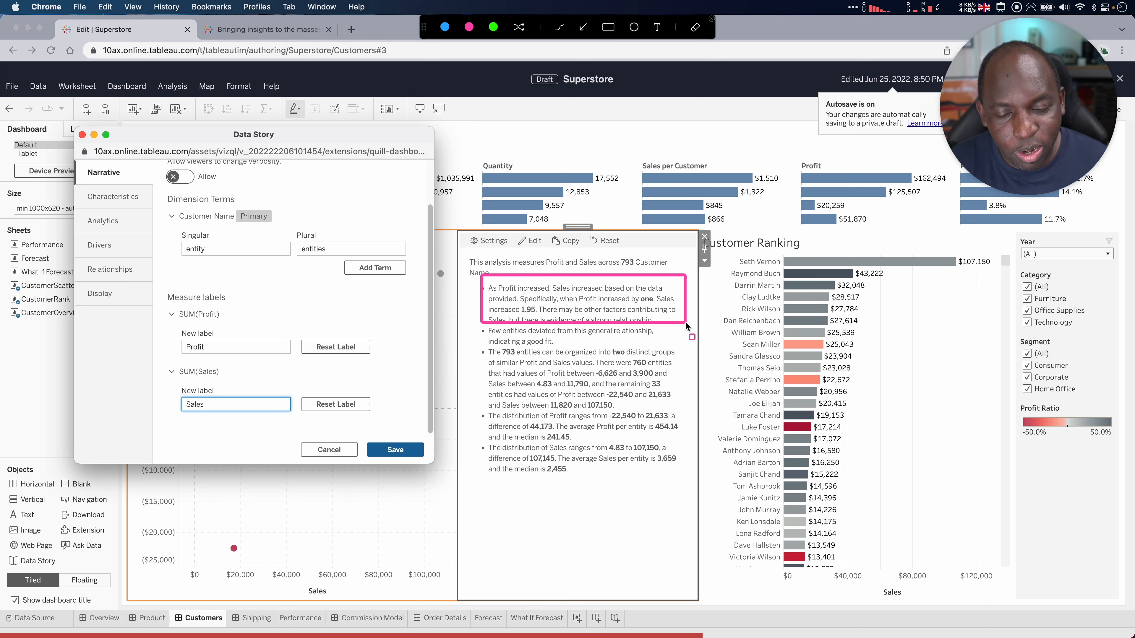
{"action": "key", "text": "ctrl+a"}
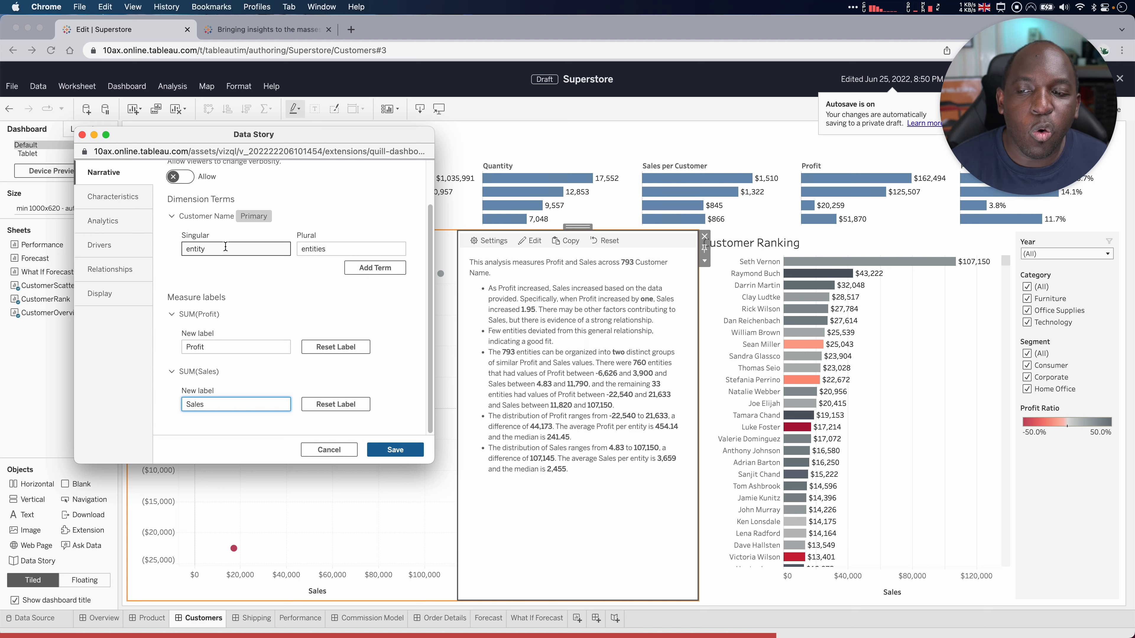
Step: Set the Customer Name dimension's singular term to Customer and its plural term to customers
{"action": "left_click", "coordinate": [213, 249]}
{"action": "double_click", "coordinate": [195, 249]}
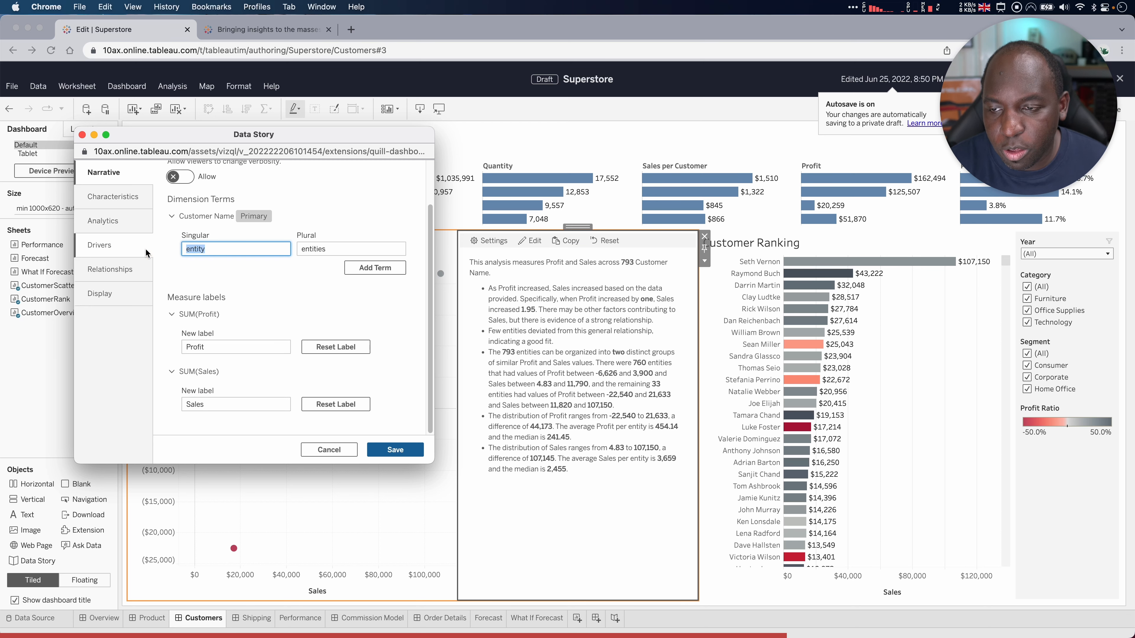
{"action": "type", "text": "Customers"}
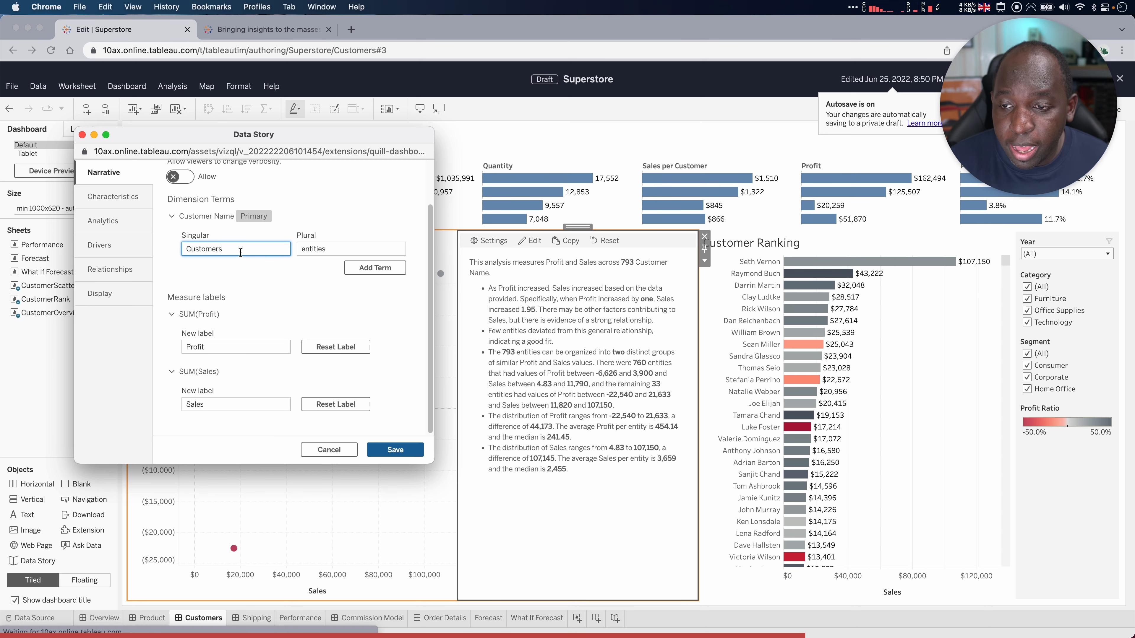
{"action": "key", "text": "BackSpace"}
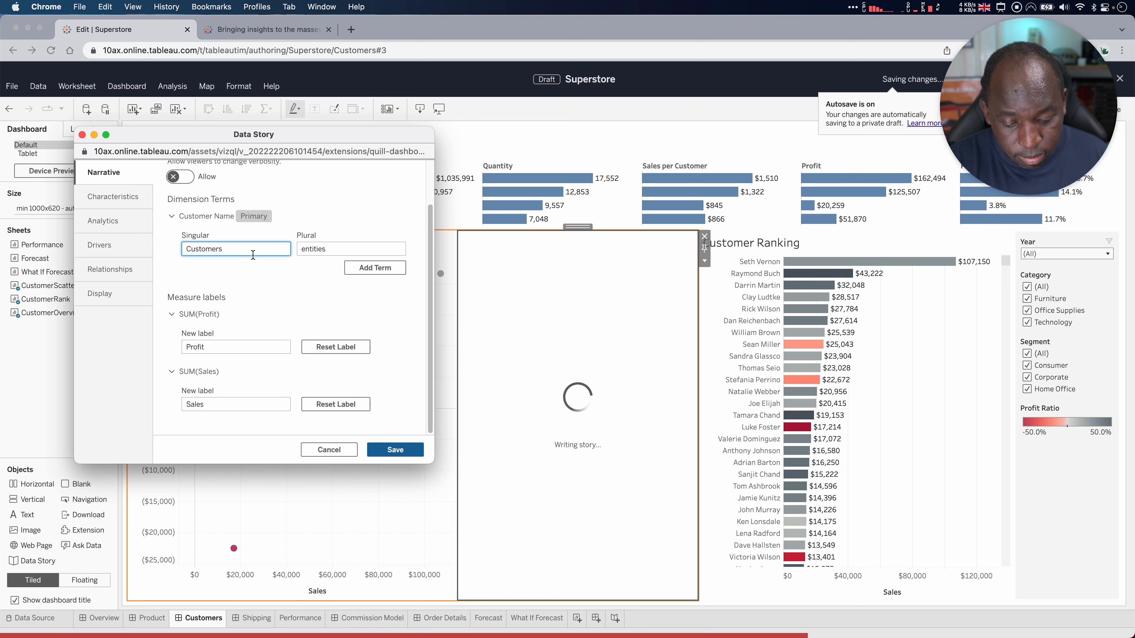
{"action": "key", "text": "Tab"}
{"action": "type", "text": "customers"}
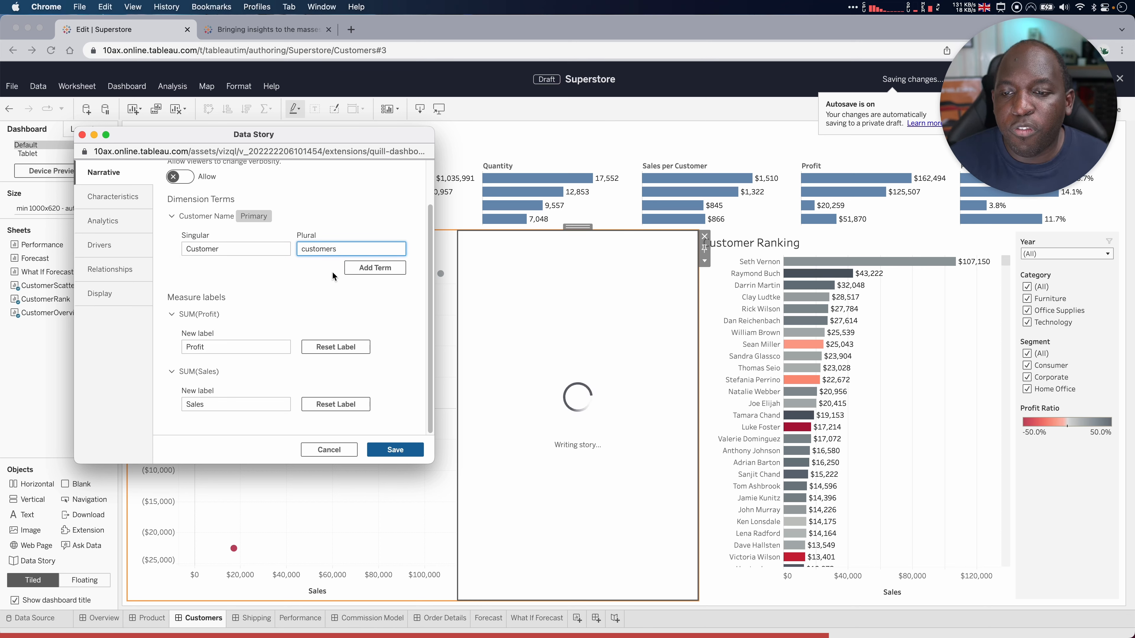
Step: Try a second Customer Name dimension term with singular user and plural users, and delete that term
{"action": "left_click", "coordinate": [378, 271]}
{"action": "left_click", "coordinate": [239, 280]}
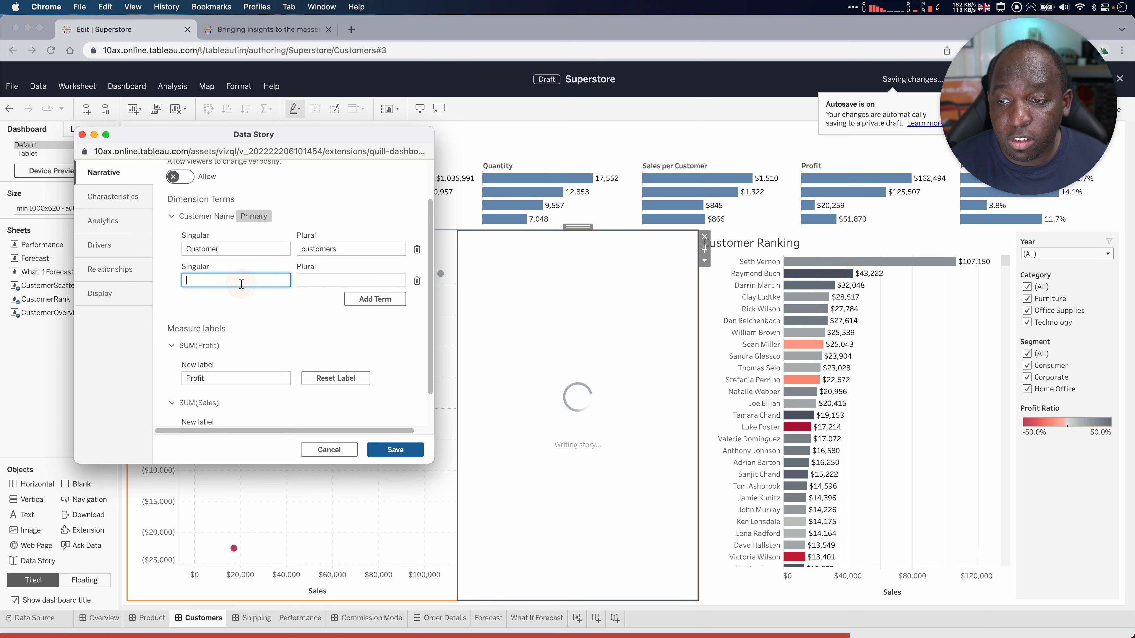
{"action": "type", "text": "user"}
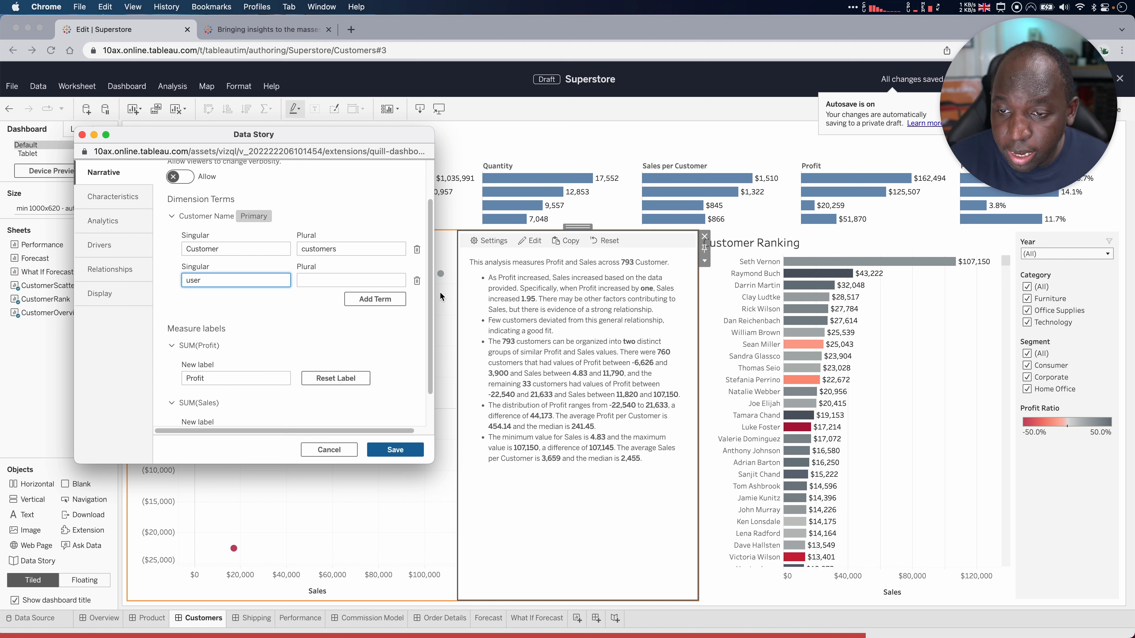
{"action": "key", "text": "Tab"}
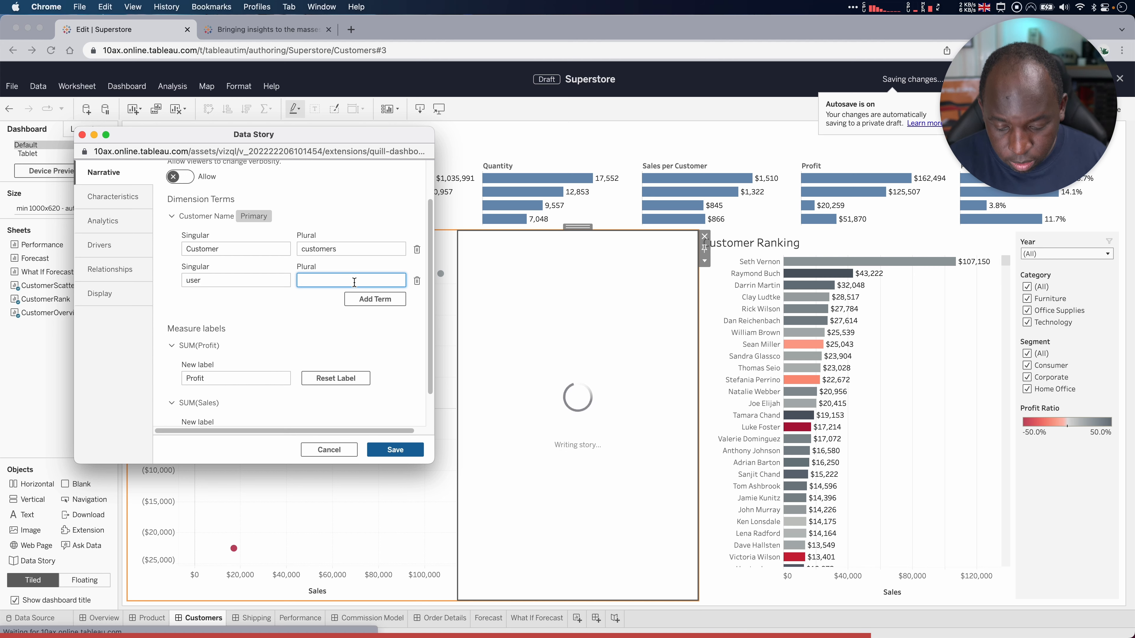
{"action": "type", "text": "user"}
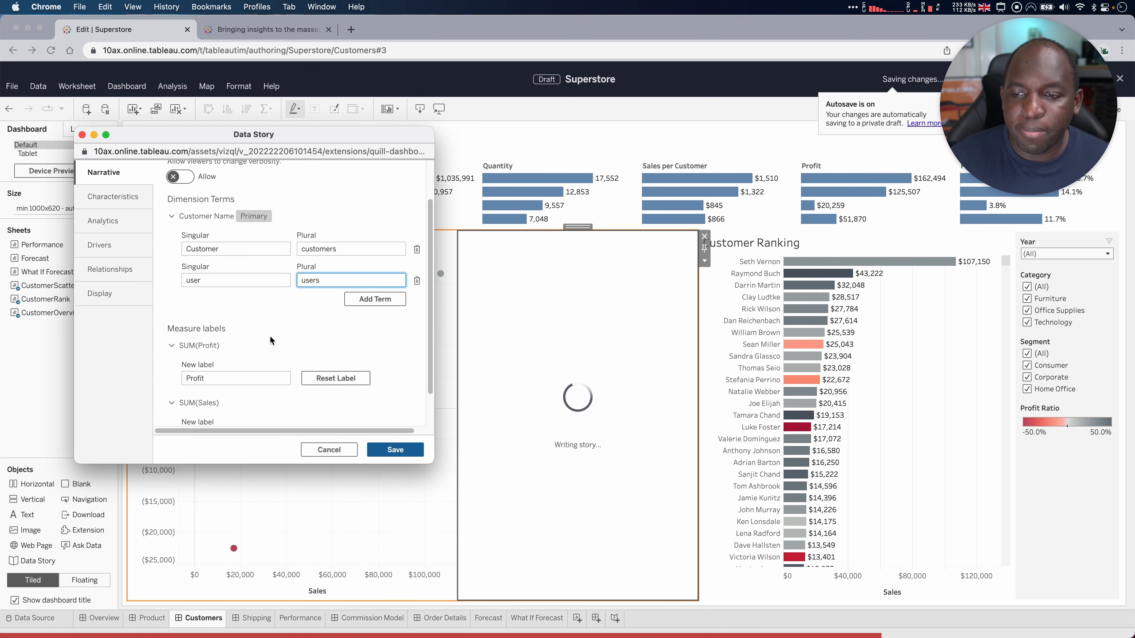
{"action": "type", "text": "s"}
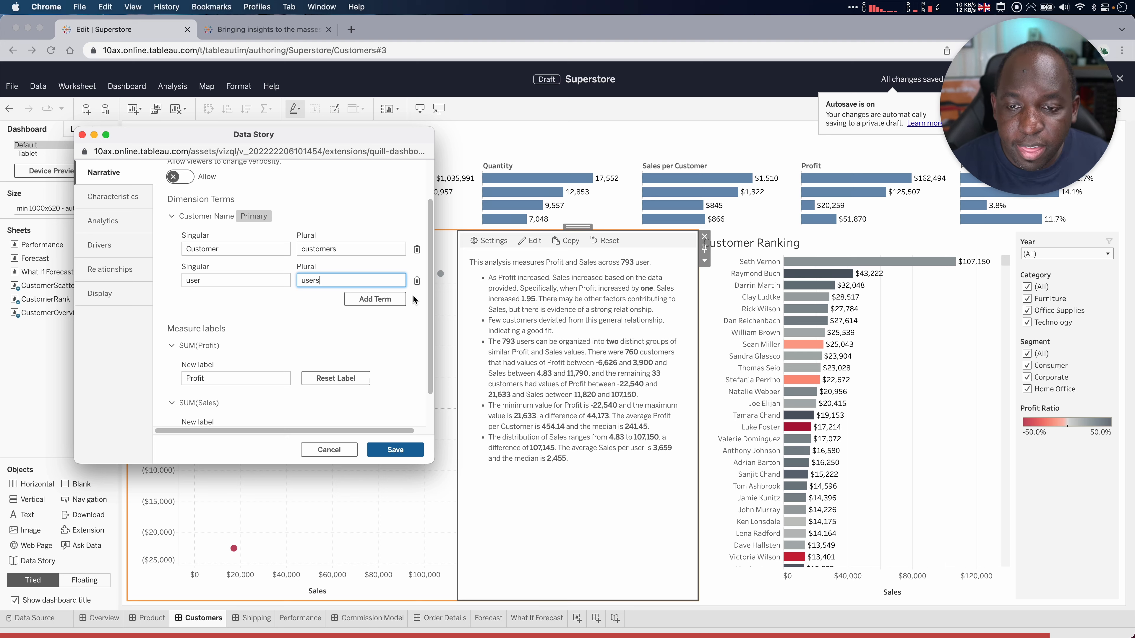
{"action": "left_click", "coordinate": [417, 280]}
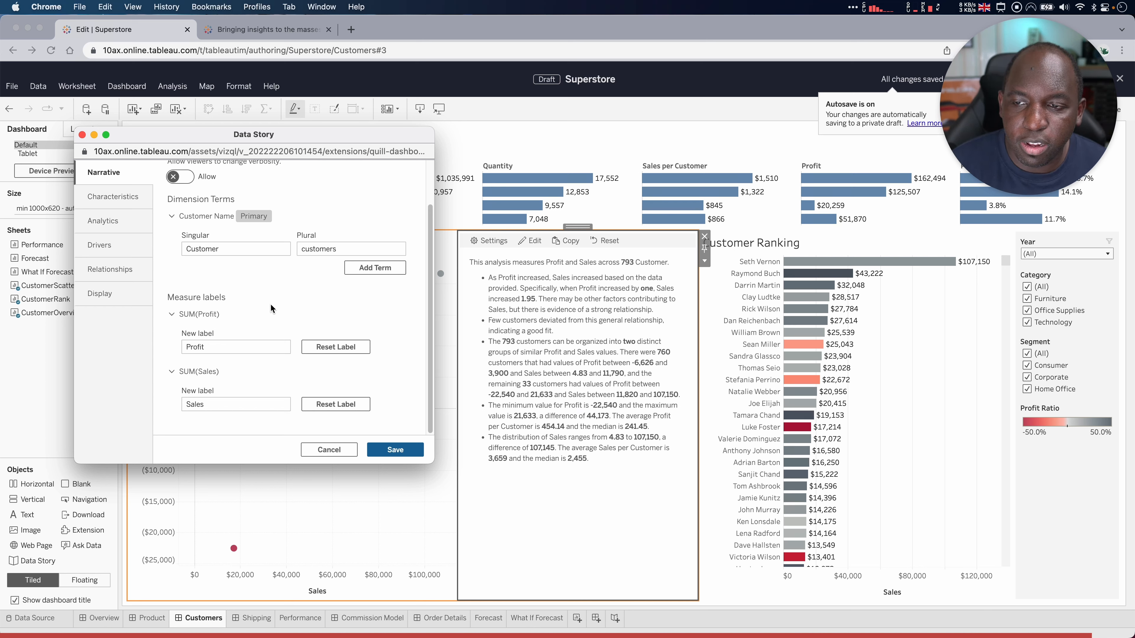
Step: Make the Data Story settings window taller and set SUM(Profit)'s number type to Currency in the measure characteristics
{"action": "scroll", "coordinate": [228, 272], "scroll_direction": "up", "scroll_amount": 3}
{"action": "scroll", "coordinate": [227, 272], "scroll_direction": "down", "scroll_amount": 3}
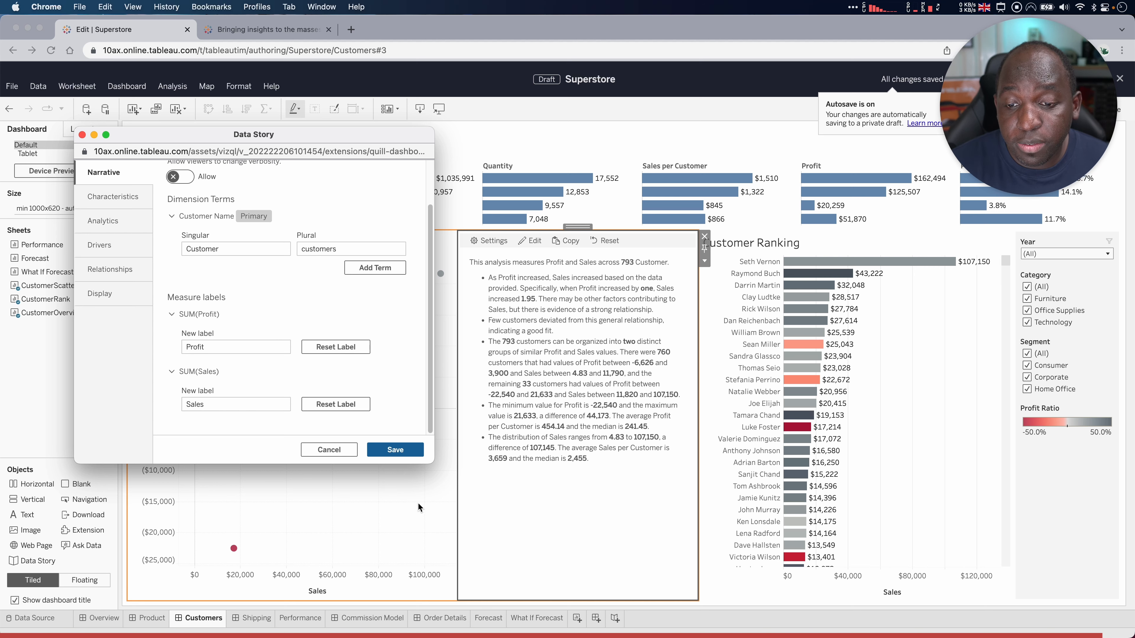
{"action": "left_click_drag", "start_coordinate": [427, 465], "coordinate": [442, 574]}
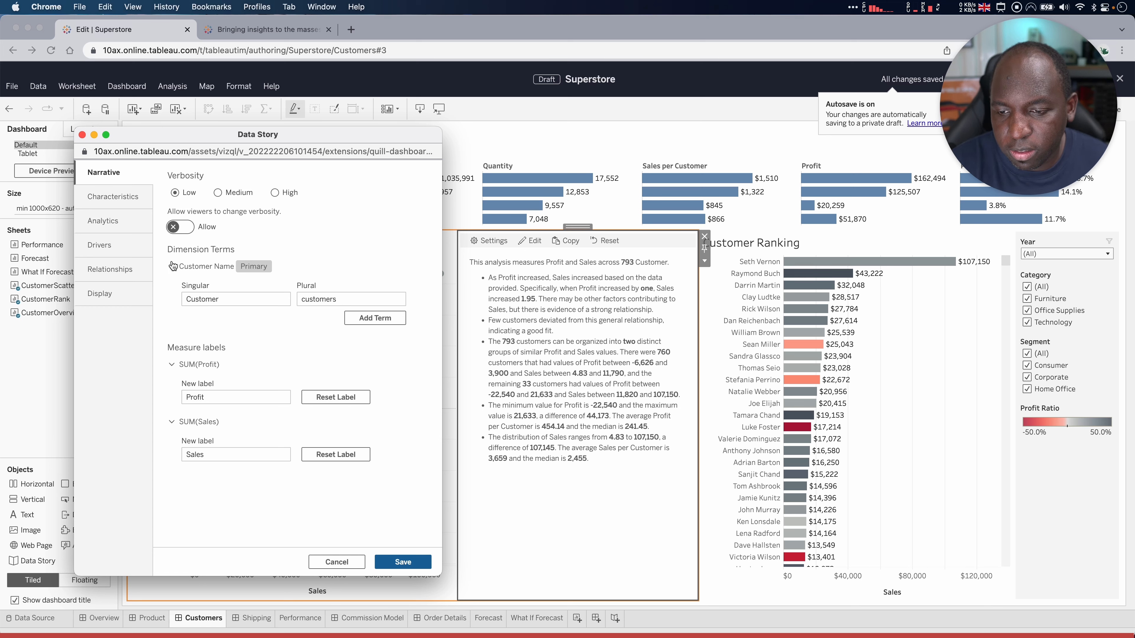
{"action": "left_click", "coordinate": [130, 203]}
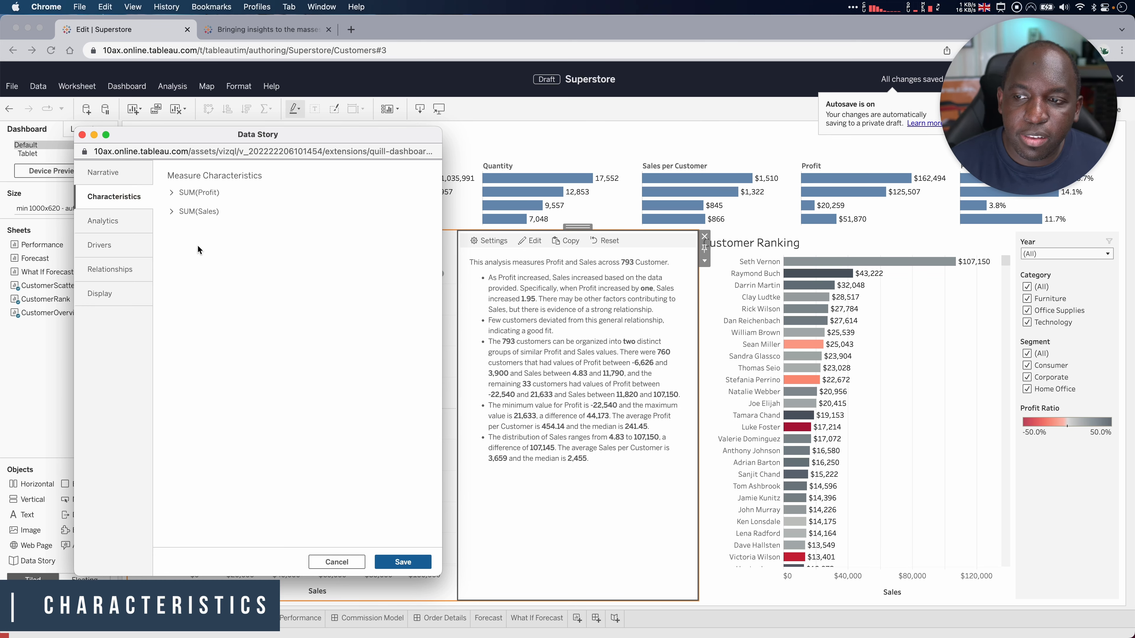
{"action": "left_click", "coordinate": [170, 193]}
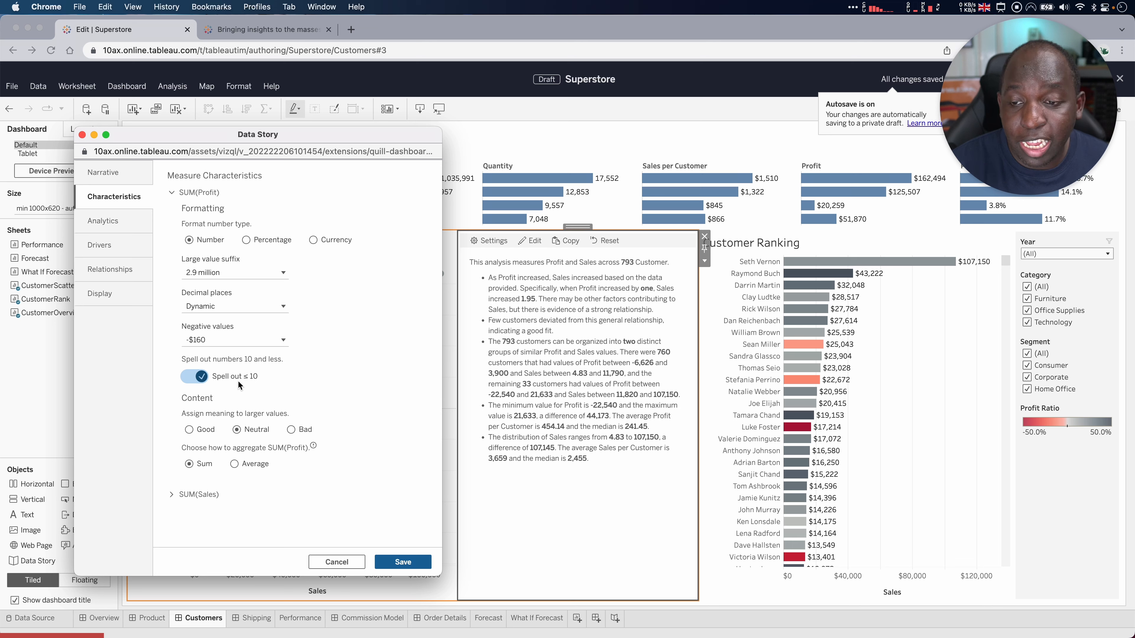
{"action": "left_click", "coordinate": [313, 240]}
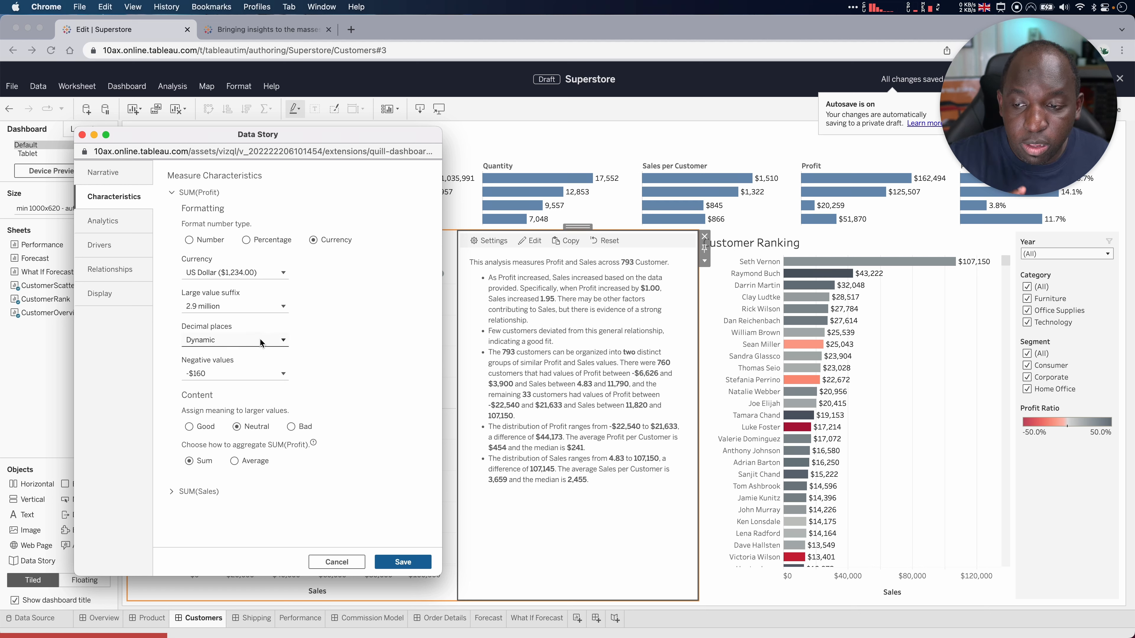
{"action": "left_click", "coordinate": [247, 374]}
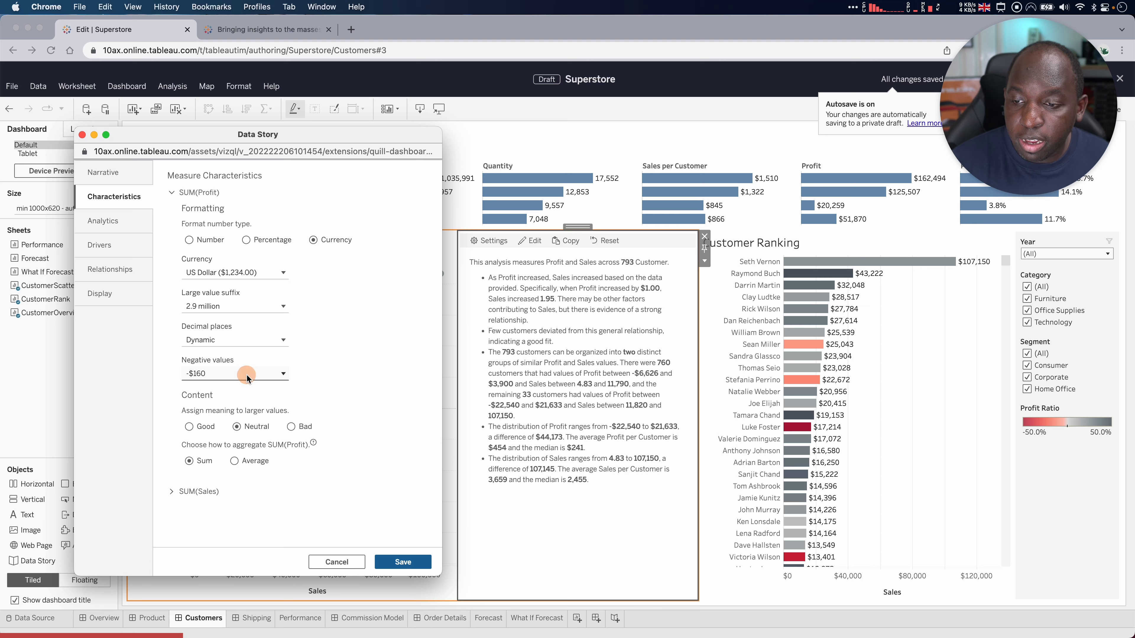
{"action": "left_click", "coordinate": [372, 364]}
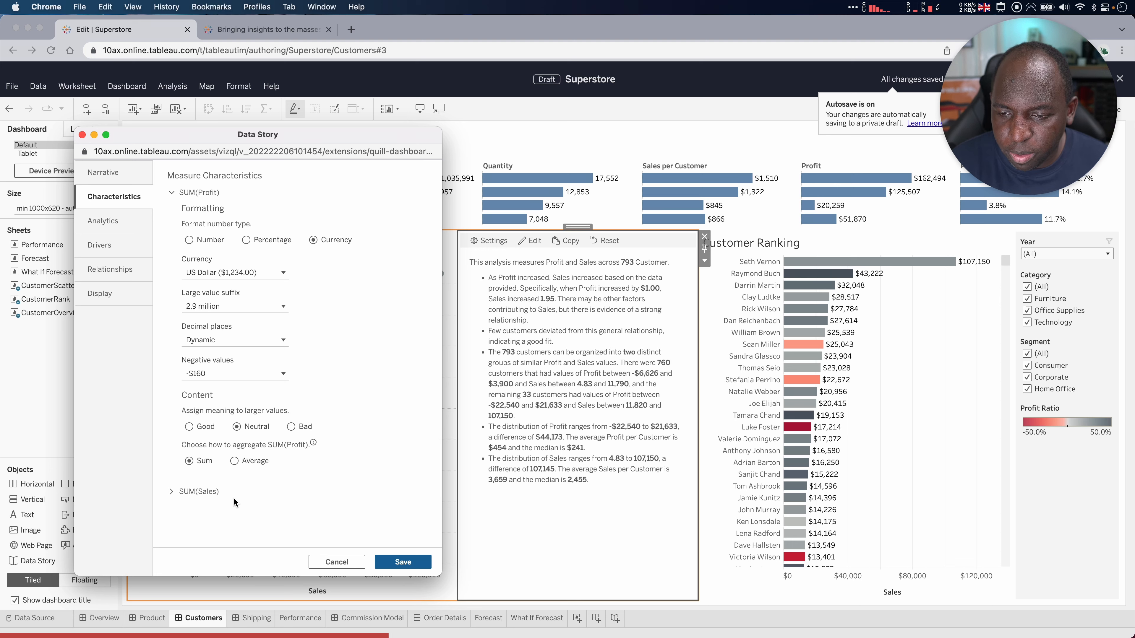
Step: Set SUM(Sales)'s number type to Currency in the measure characteristics and save the Data Story settings
{"action": "left_click", "coordinate": [175, 491]}
{"action": "scroll", "coordinate": [319, 405], "scroll_direction": "down", "scroll_amount": 5}
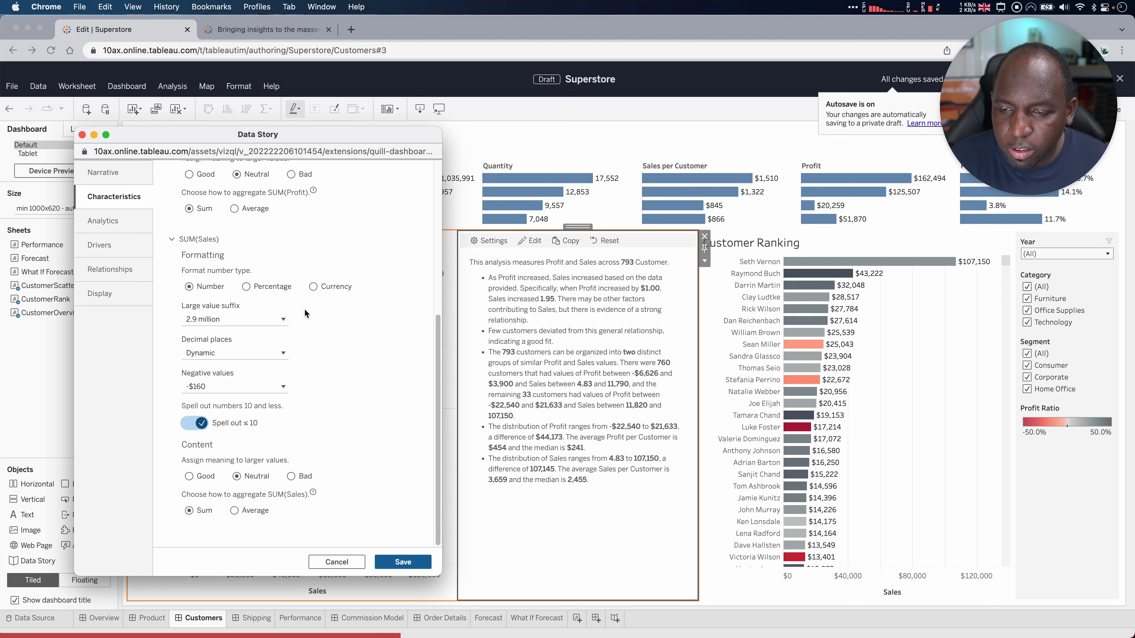
{"action": "left_click", "coordinate": [313, 286]}
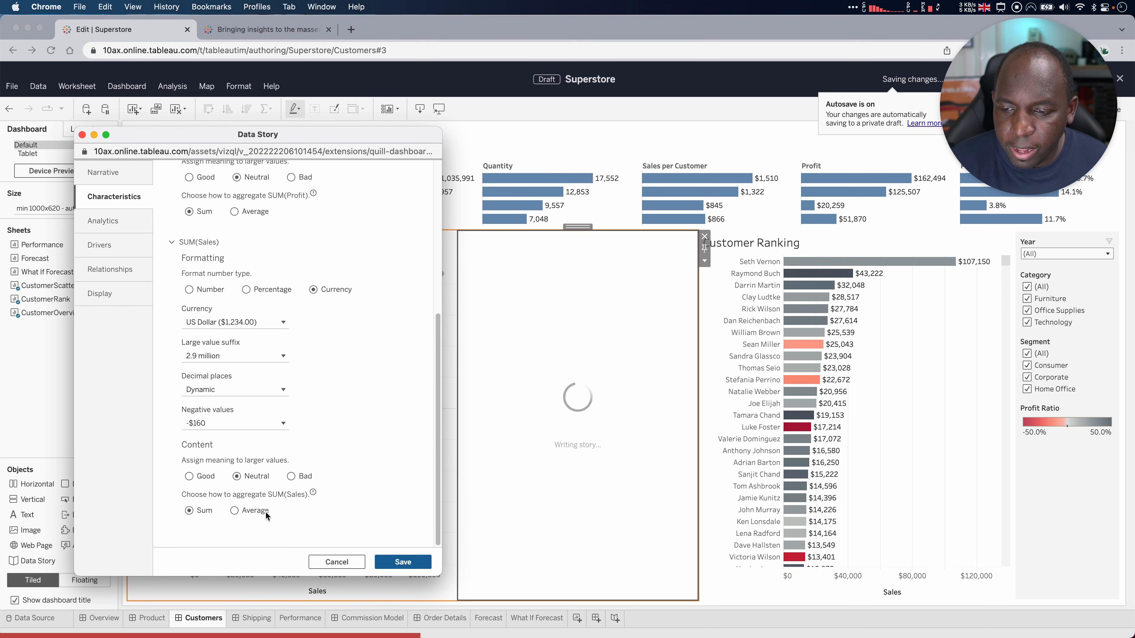
{"action": "left_click", "coordinate": [402, 562]}
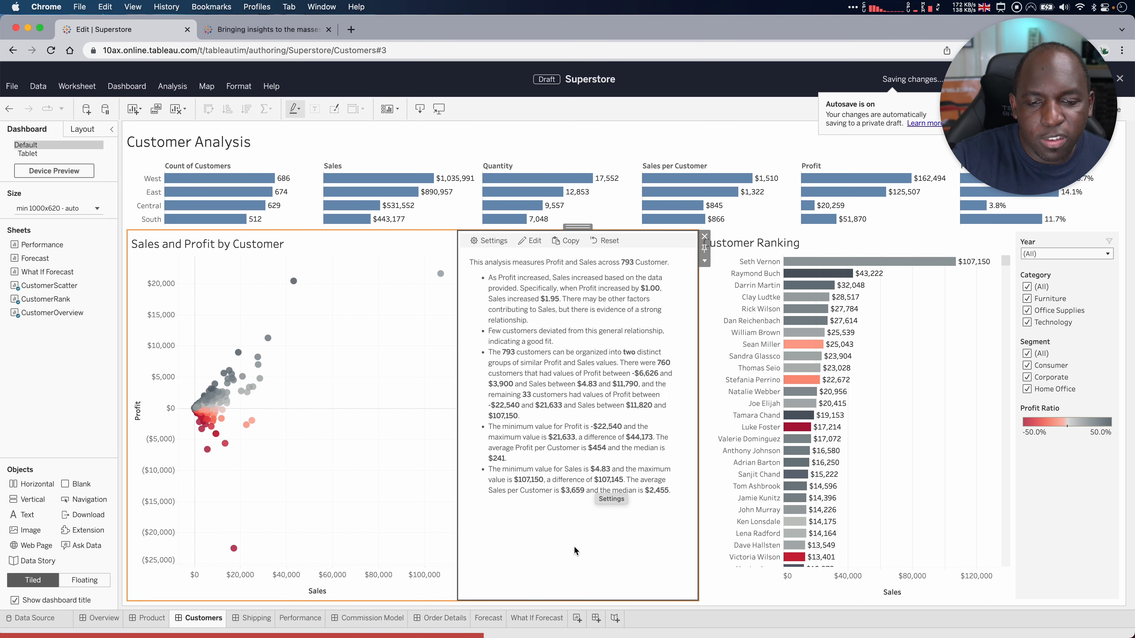
Step: Reopen the Data Story settings clear of the story and review the Analytics, Drivers and Relationships options
{"action": "left_click", "coordinate": [493, 240]}
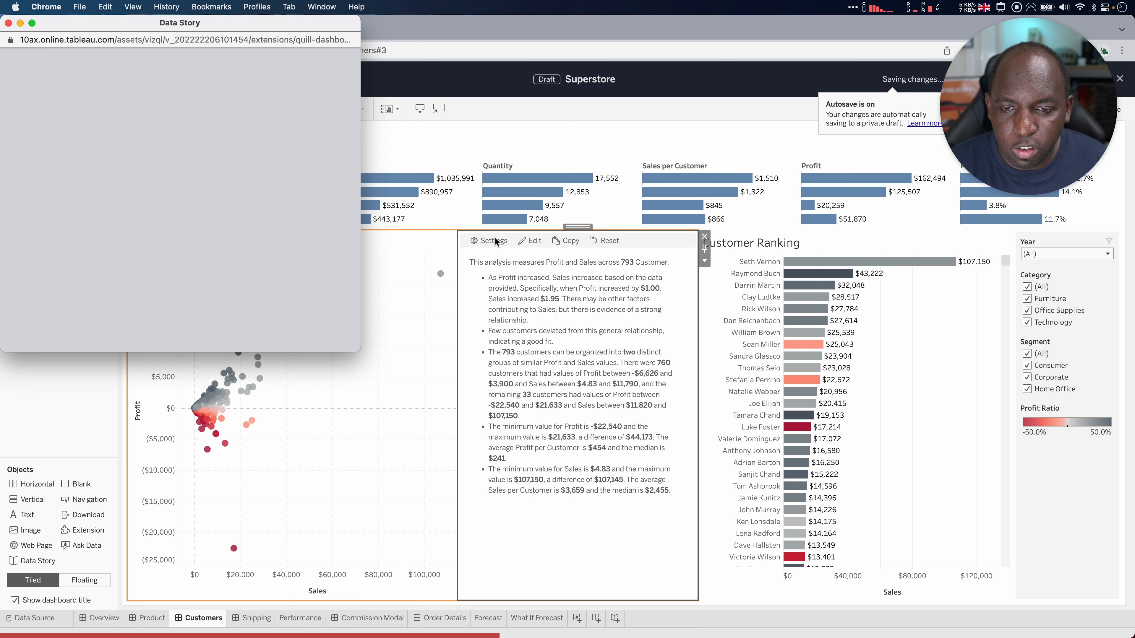
{"action": "left_click_drag", "start_coordinate": [299, 23], "coordinate": [298, 75]}
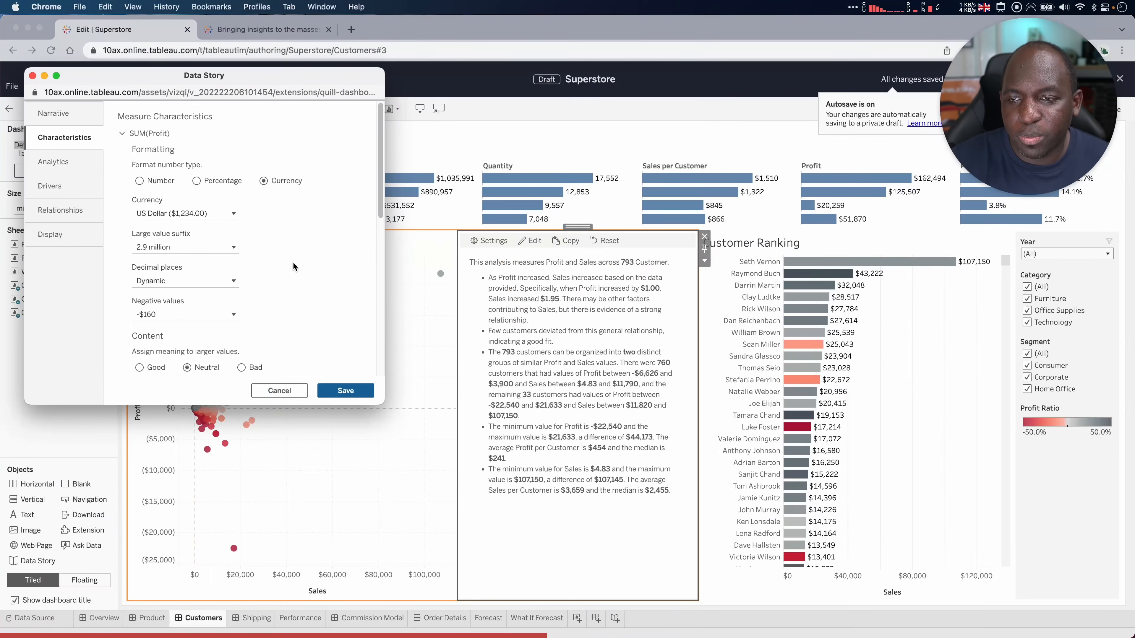
{"action": "left_click", "coordinate": [54, 161]}
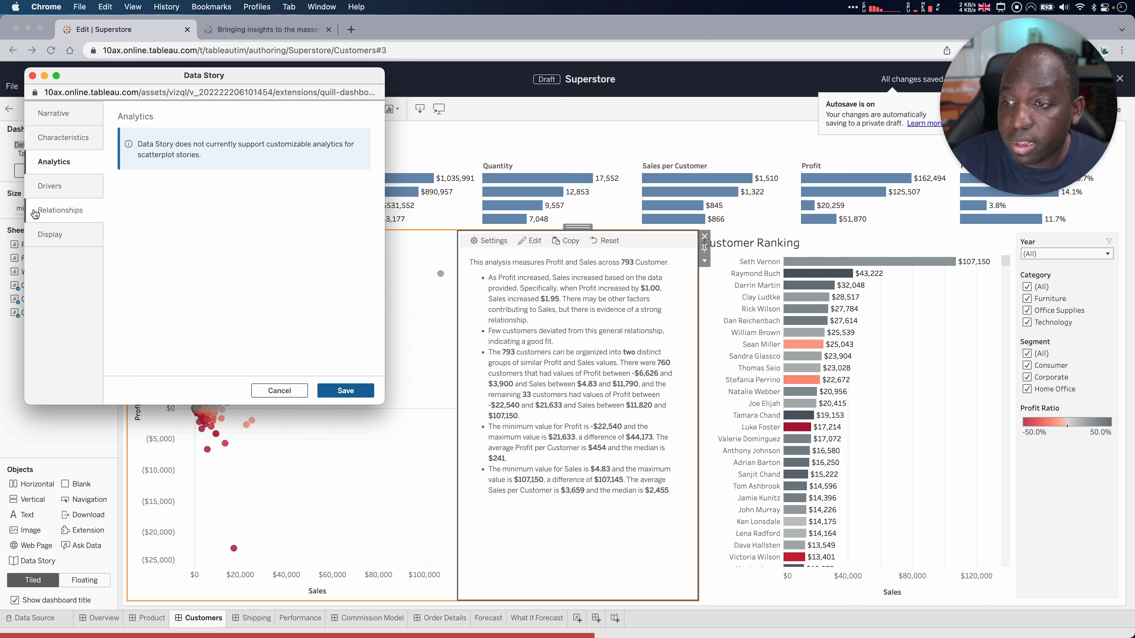
{"action": "left_click", "coordinate": [77, 193]}
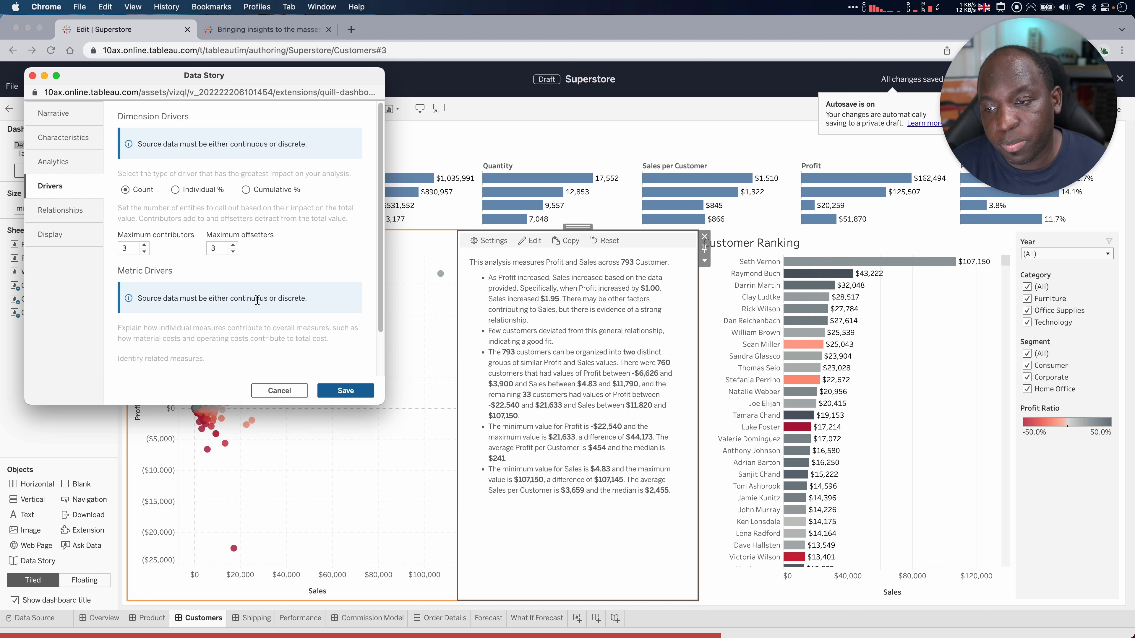
{"action": "scroll", "coordinate": [224, 289], "scroll_direction": "down", "scroll_amount": 2}
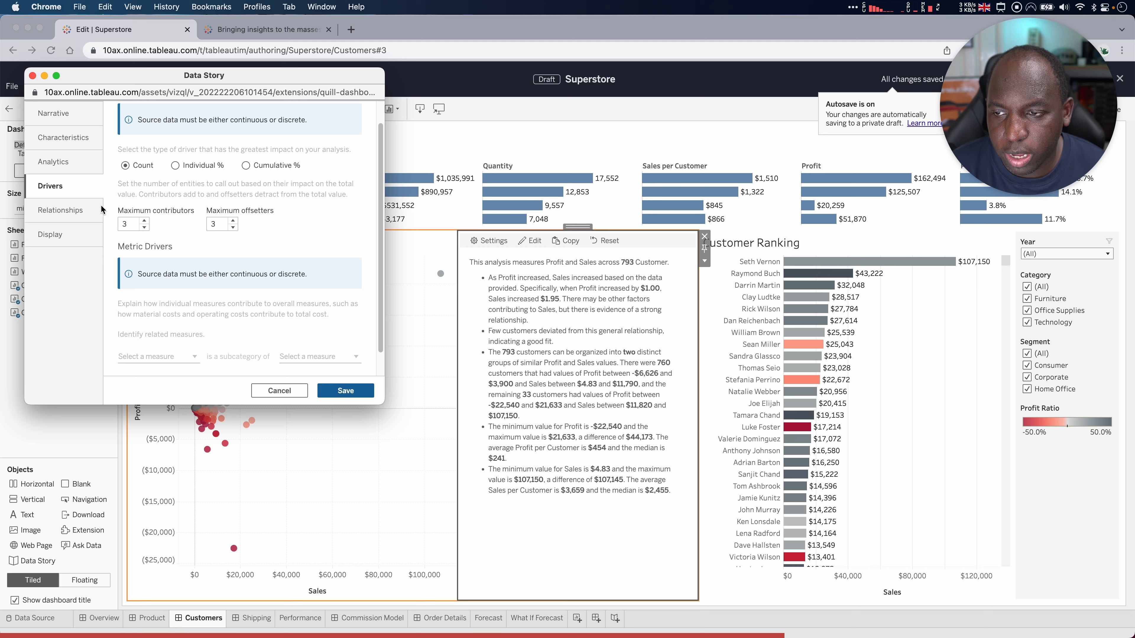
{"action": "left_click", "coordinate": [60, 210]}
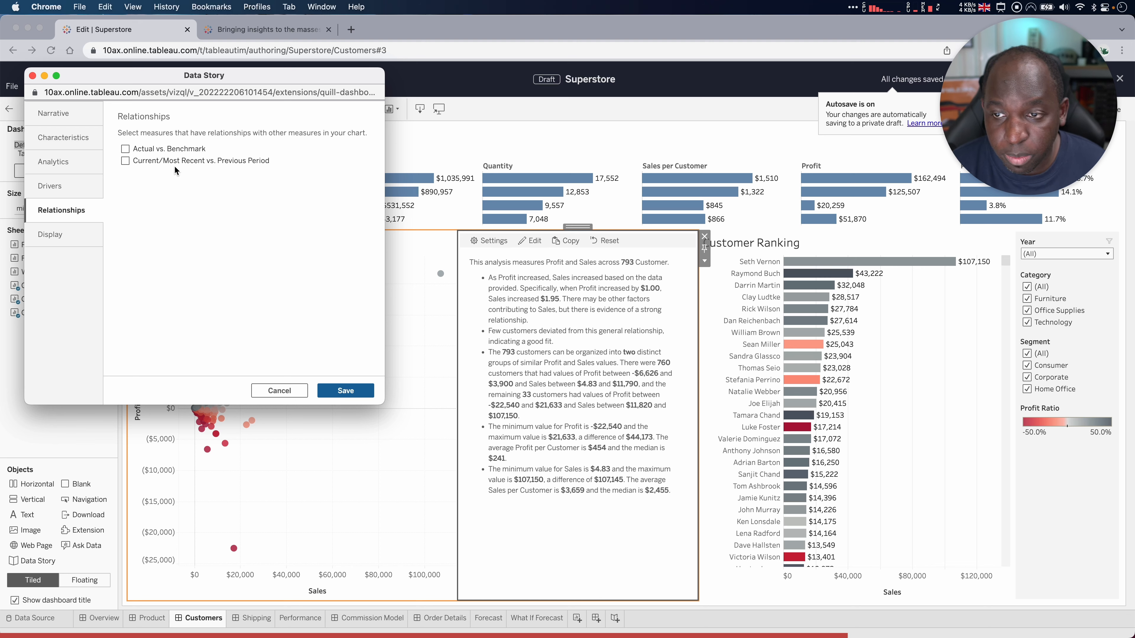
Step: Try the Paragraphs structure in the Data Story's display settings, return it to Bullets and save the settings
{"action": "left_click", "coordinate": [76, 233]}
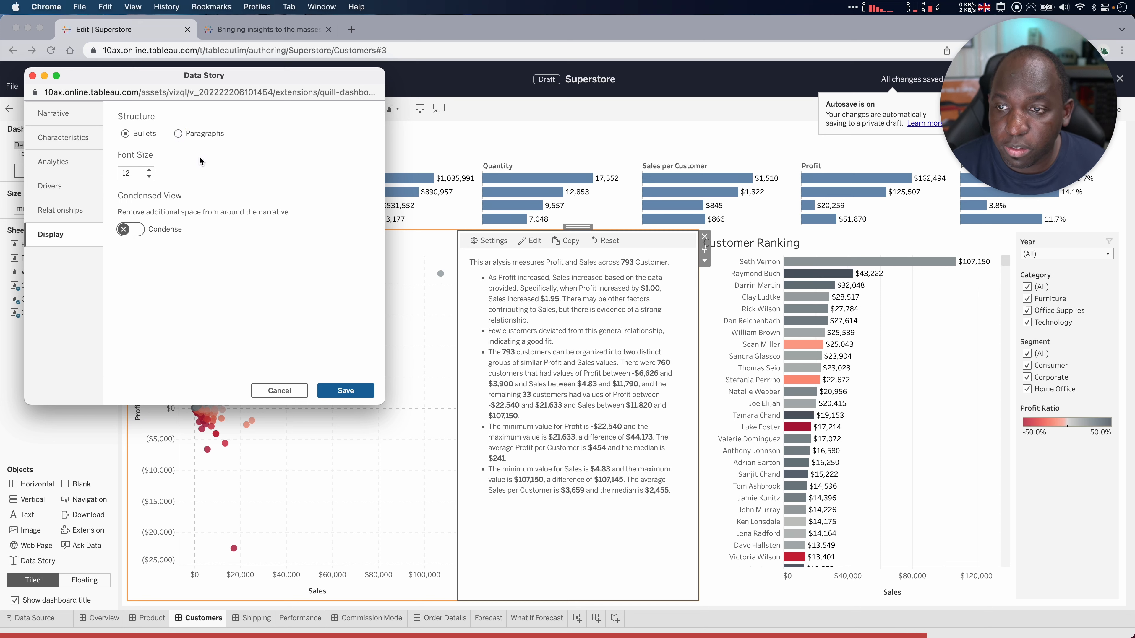
{"action": "left_click", "coordinate": [179, 133]}
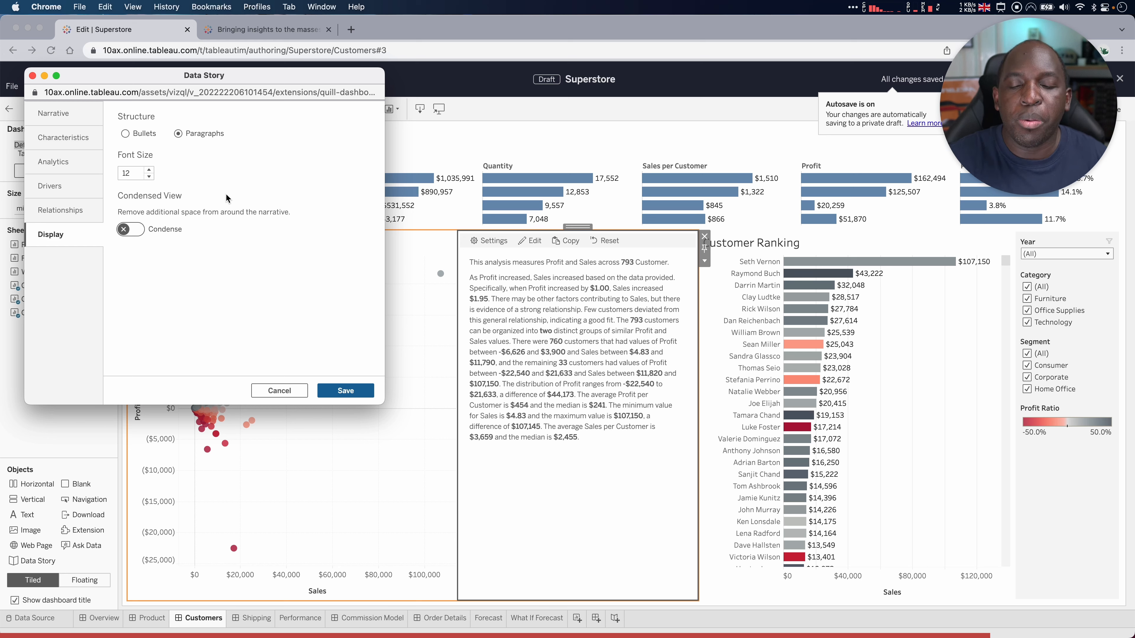
{"action": "left_click", "coordinate": [128, 136]}
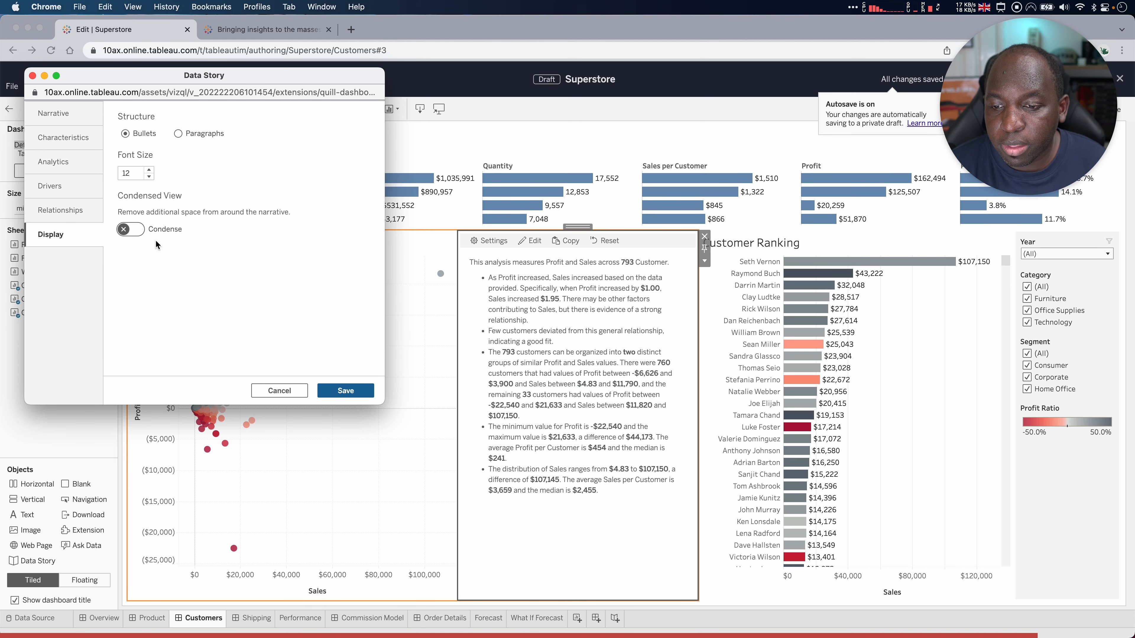
{"action": "left_click_drag", "start_coordinate": [131, 84], "coordinate": [160, 149]}
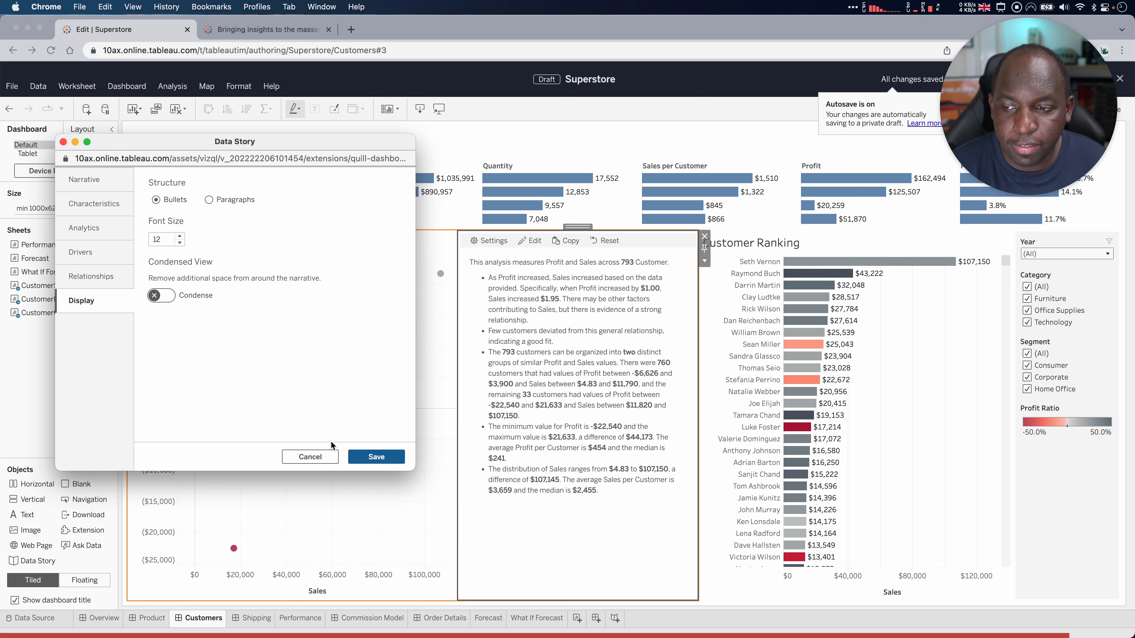
{"action": "left_click", "coordinate": [371, 456]}
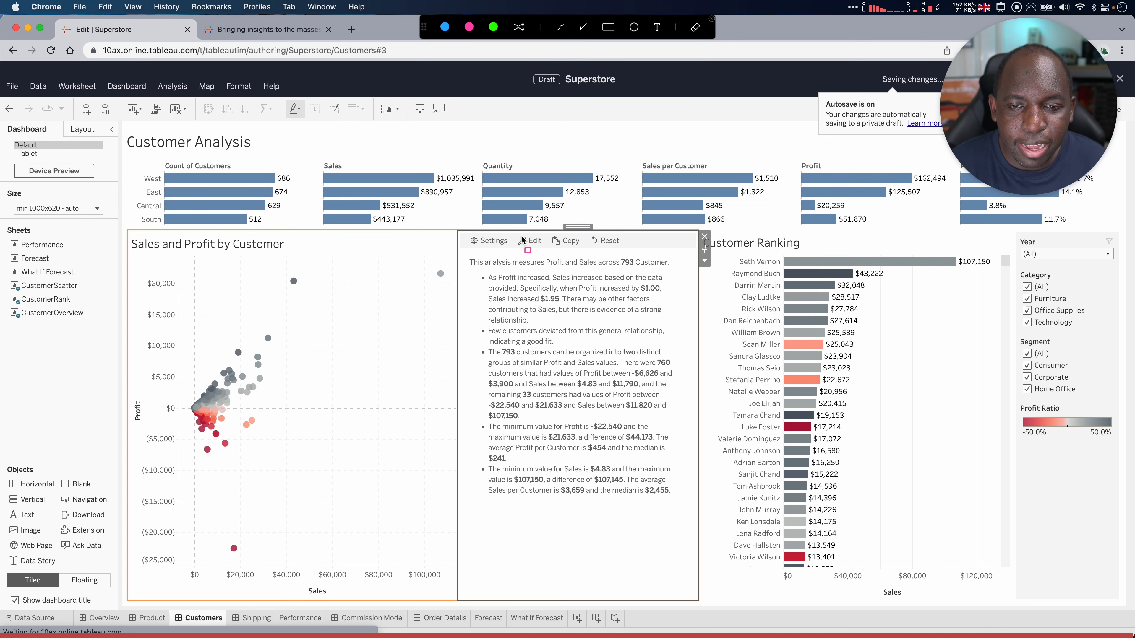
{"action": "left_click_drag", "start_coordinate": [515, 233], "coordinate": [547, 248]}
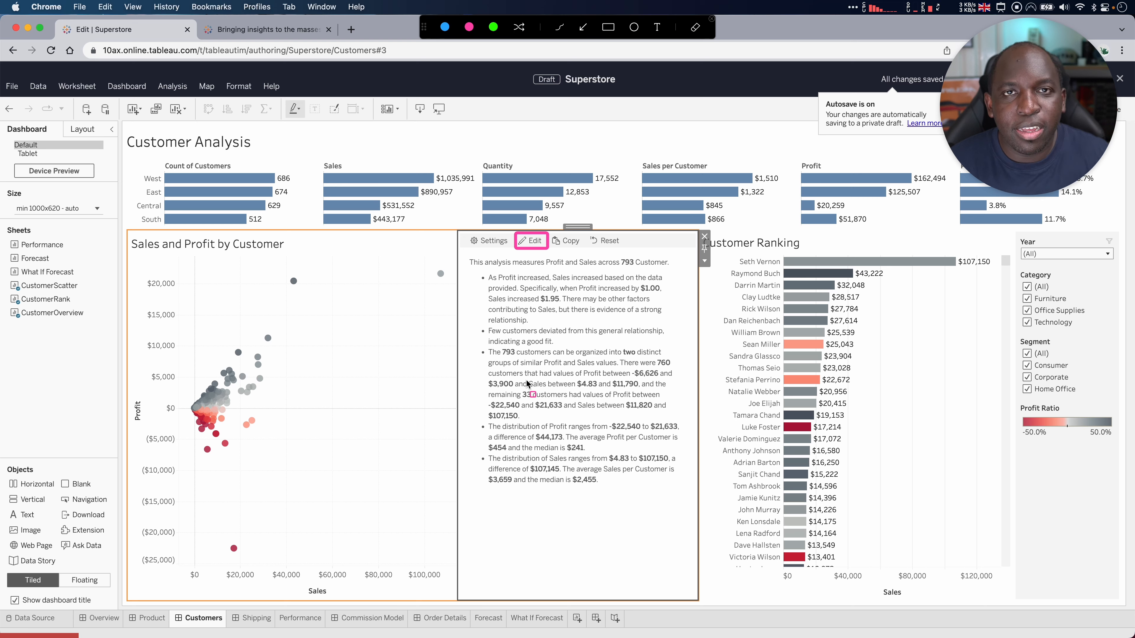
{"action": "key", "text": "Escape"}
Step: Open the Data Story's content for editing and shift its window slightly away from the screen corner
{"action": "left_click", "coordinate": [532, 241]}
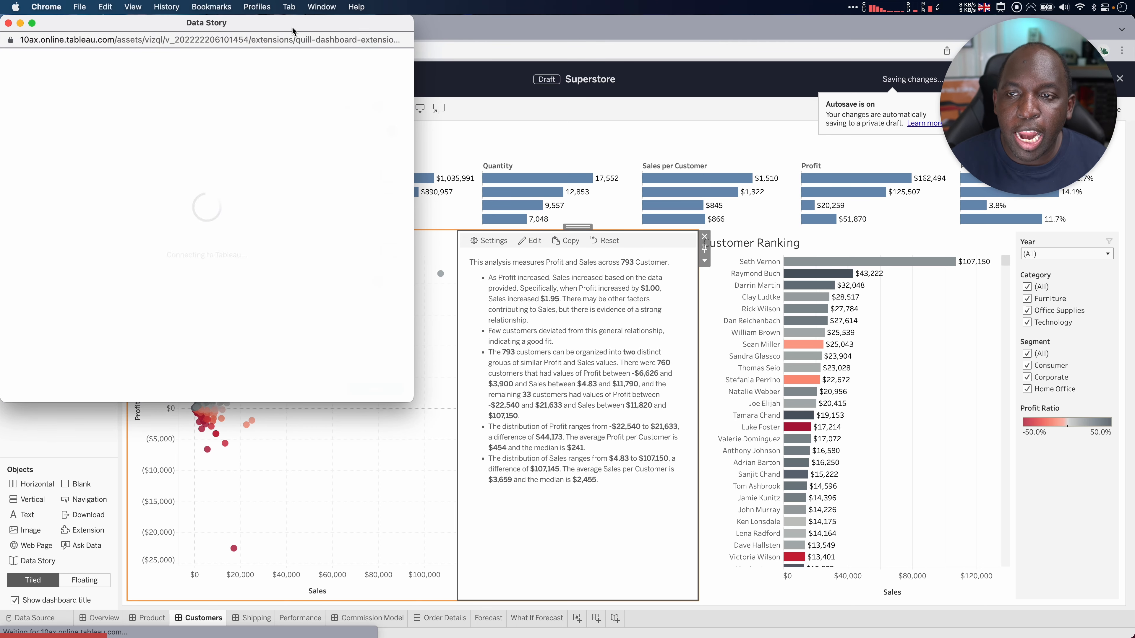
{"action": "left_click_drag", "start_coordinate": [292, 26], "coordinate": [312, 49]}
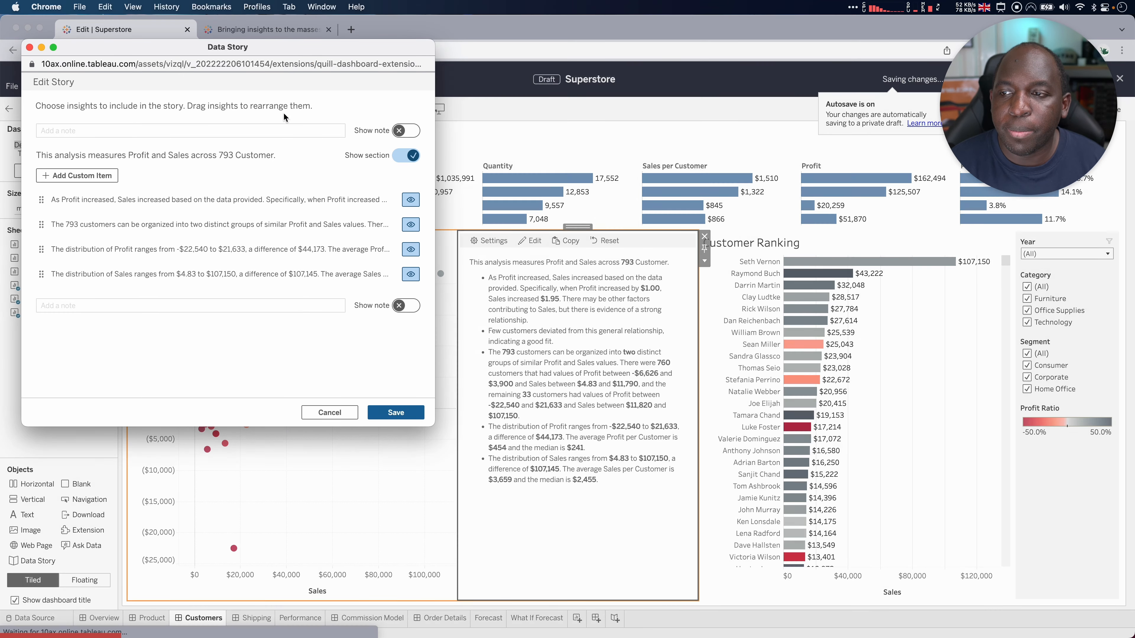
{"action": "key", "text": "ctrl"}
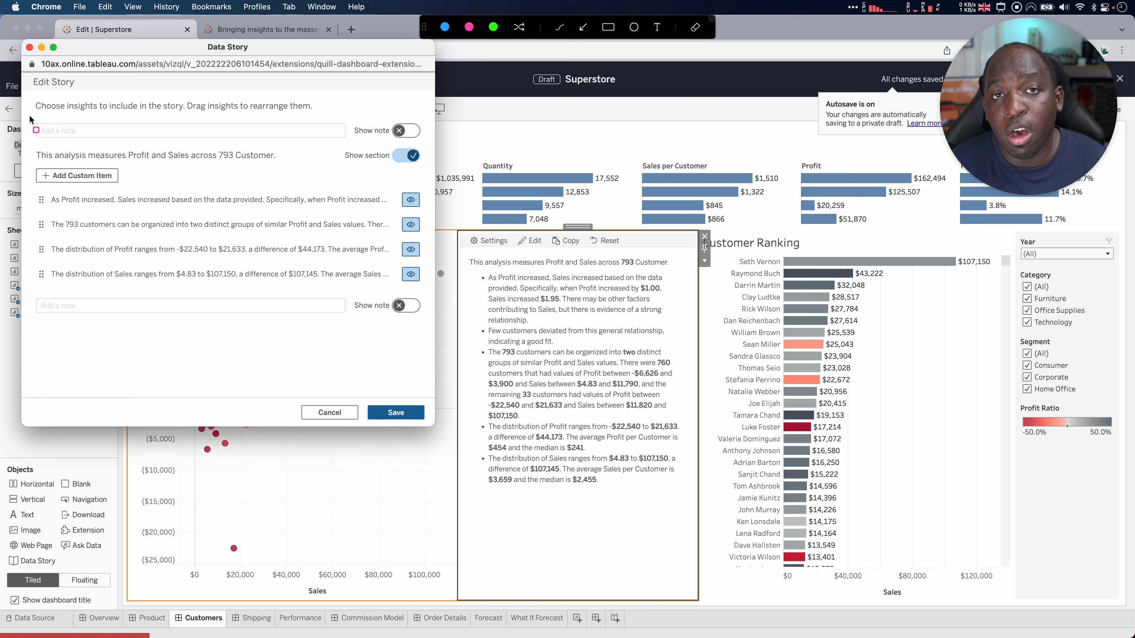
{"action": "left_click_drag", "start_coordinate": [146, 134], "coordinate": [431, 145]}
{"action": "left_click_drag", "start_coordinate": [424, 319], "coordinate": [28, 287]}
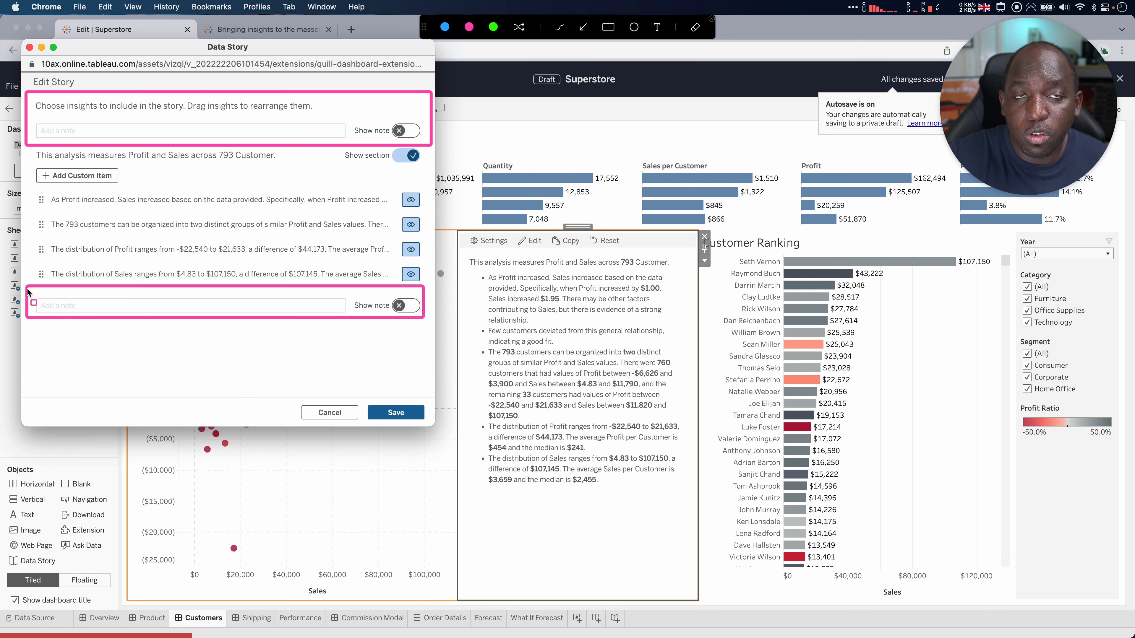
{"action": "key", "text": "ctrl"}
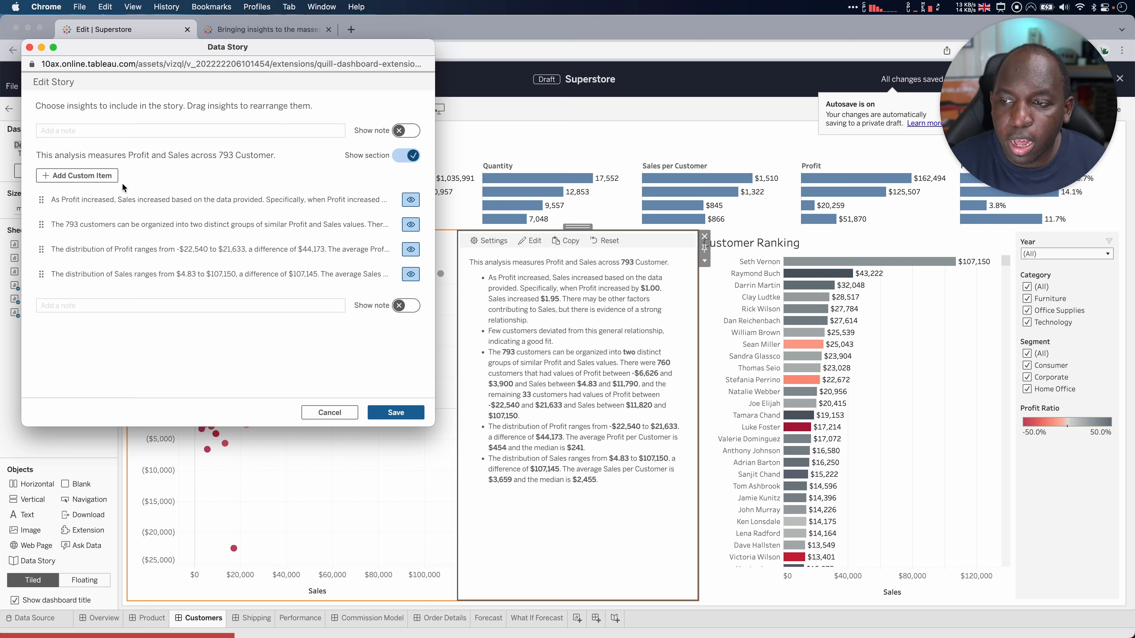
Step: Add an empty custom item to the list of insights in the story section
{"action": "left_click", "coordinate": [86, 175]}
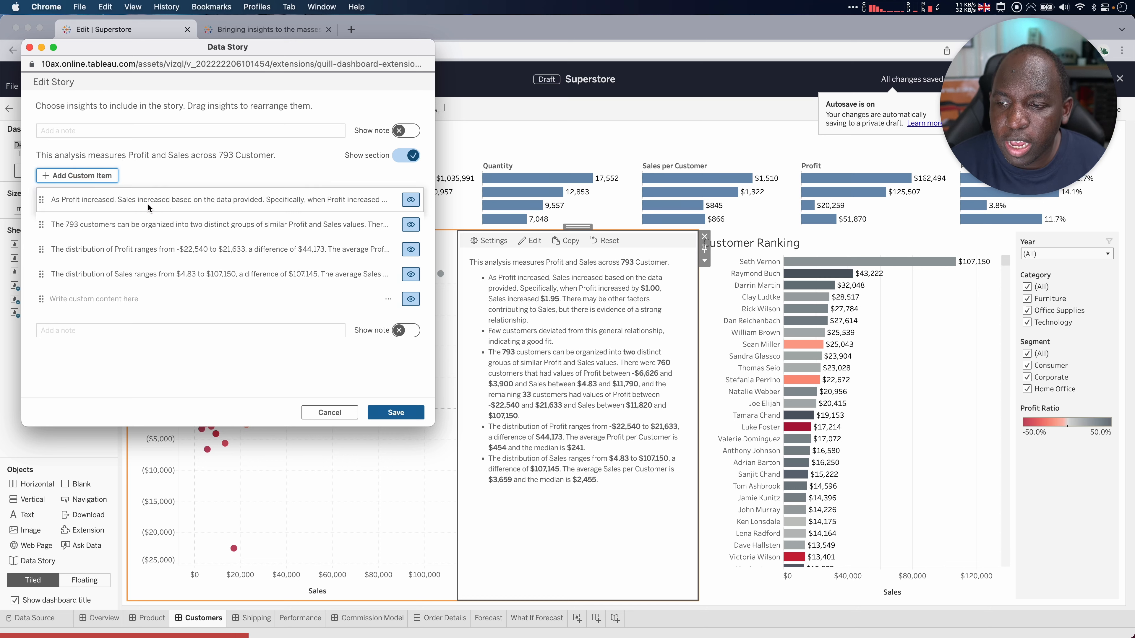
{"action": "left_click", "coordinate": [100, 300]}
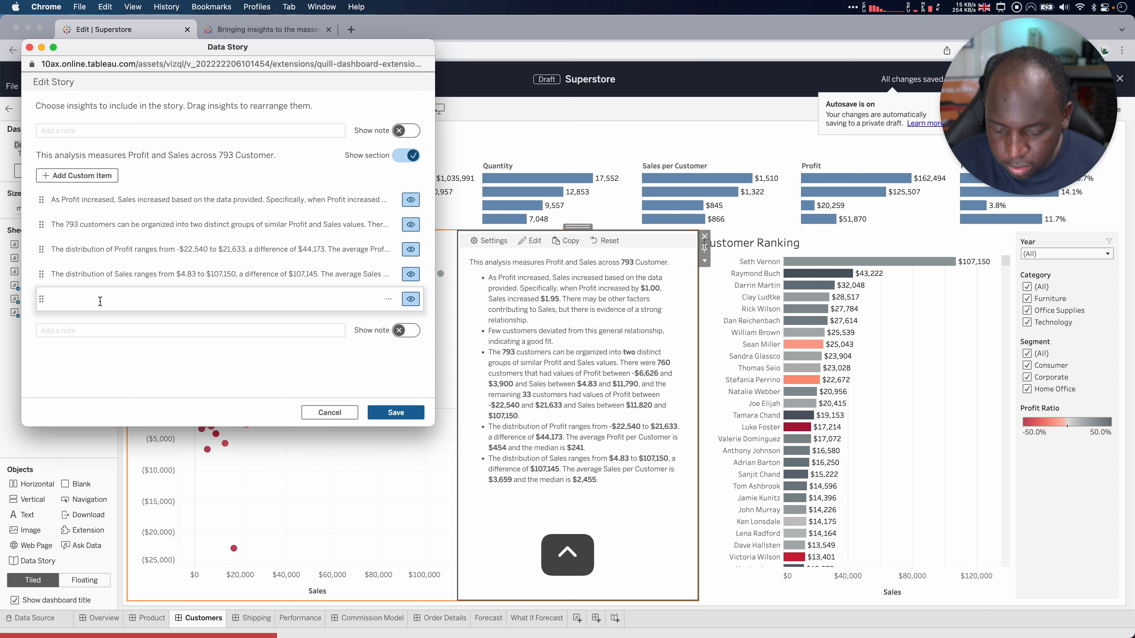
{"action": "key", "text": "ctrl+a"}
{"action": "mouse_move", "coordinate": [31, 165]}
{"action": "left_mouse_down"}
{"action": "mouse_move", "coordinate": [134, 187]}
{"action": "mouse_move", "coordinate": [70, 208]}
{"action": "mouse_move", "coordinate": [65, 297]}
{"action": "left_mouse_up"}
{"action": "left_click", "coordinate": [582, 28]}
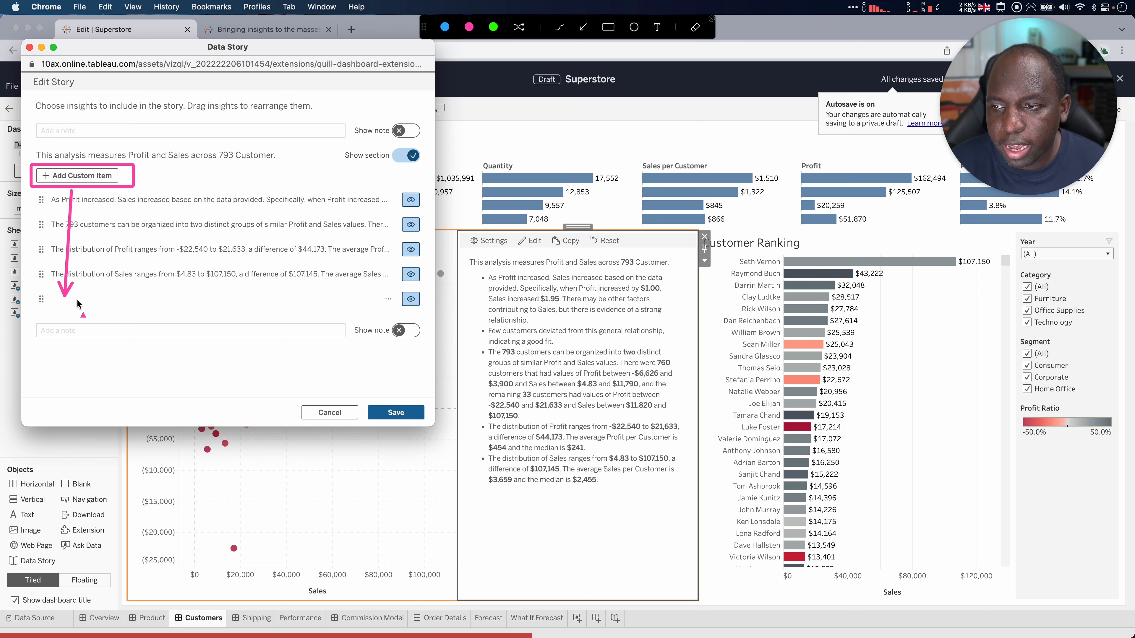
{"action": "key", "text": "ctrl"}
{"action": "key", "text": "ctrl"}
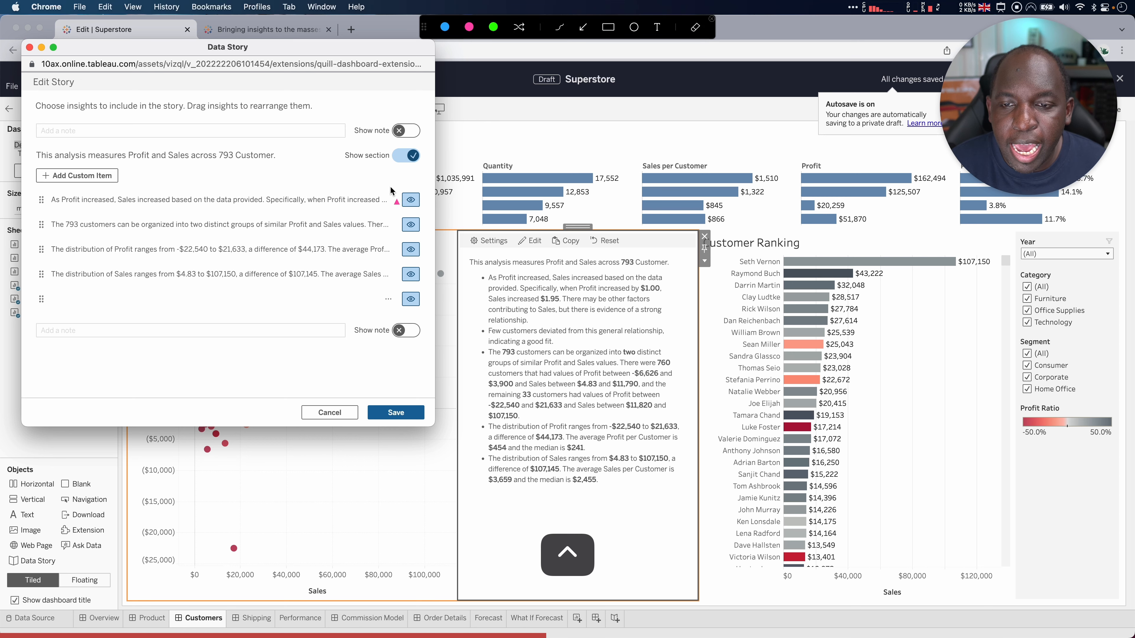
{"action": "mouse_move", "coordinate": [427, 159]}
{"action": "left_mouse_down"}
{"action": "mouse_move", "coordinate": [418, 299]}
{"action": "mouse_move", "coordinate": [428, 183]}
{"action": "mouse_move", "coordinate": [421, 192]}
{"action": "left_mouse_up"}
{"action": "key", "text": "ctrl"}
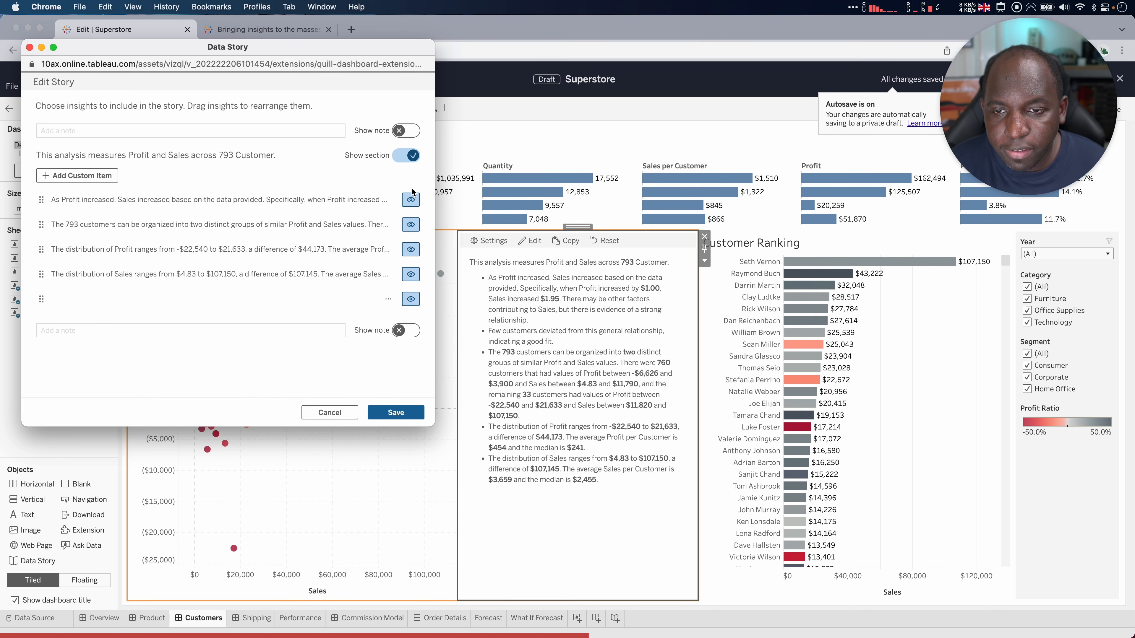
Step: Hide the Profit-Sales relationship, customer groups and Profit distribution insights, keep the Sales distribution insight shown, and save the story
{"action": "left_click", "coordinate": [410, 200]}
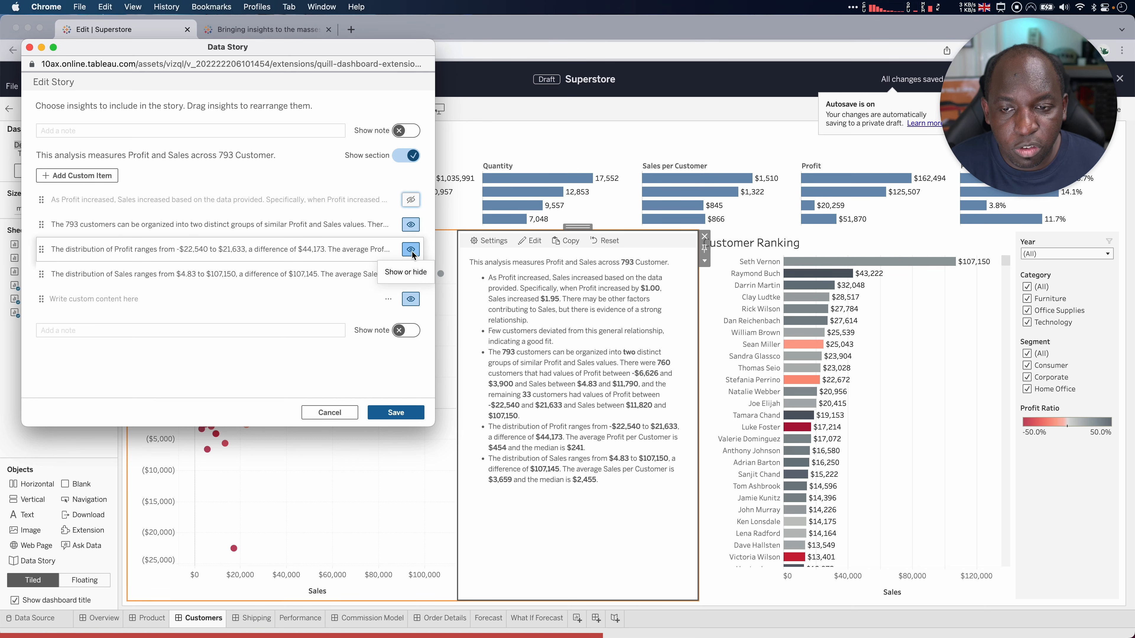
{"action": "left_click", "coordinate": [410, 224]}
{"action": "left_click", "coordinate": [411, 249]}
{"action": "left_click", "coordinate": [410, 274]}
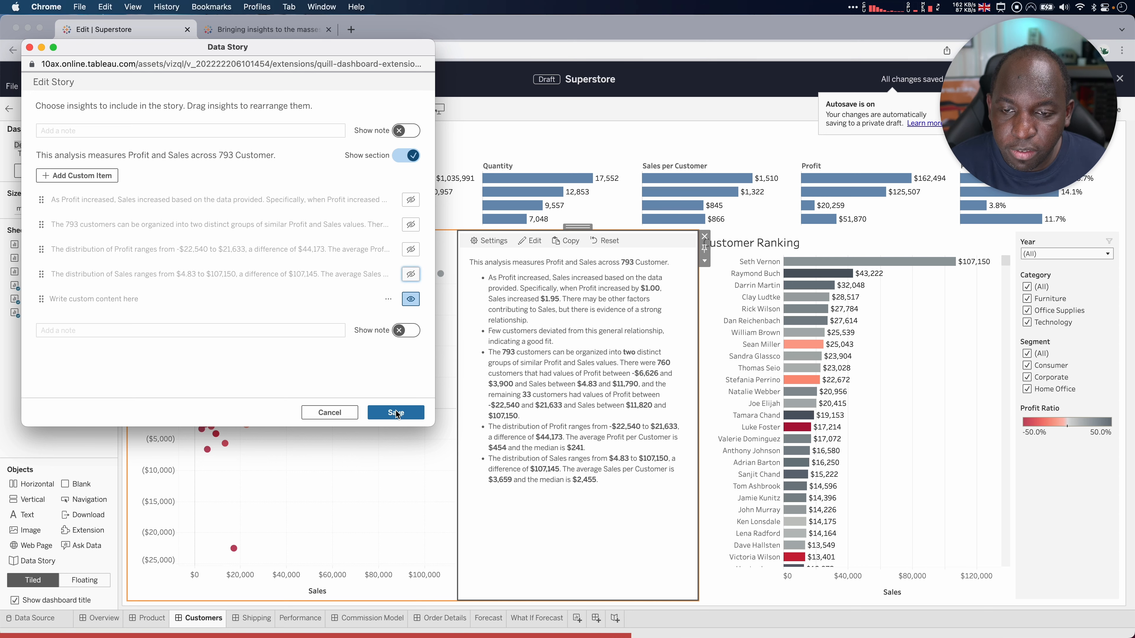
{"action": "left_click", "coordinate": [410, 274]}
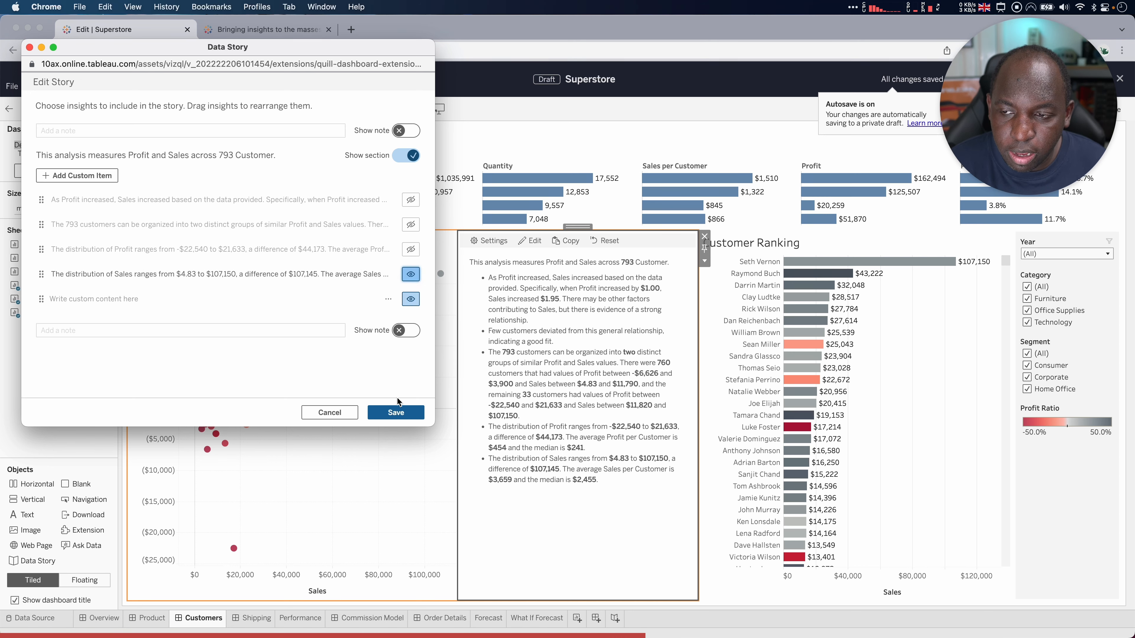
{"action": "left_click", "coordinate": [395, 412]}
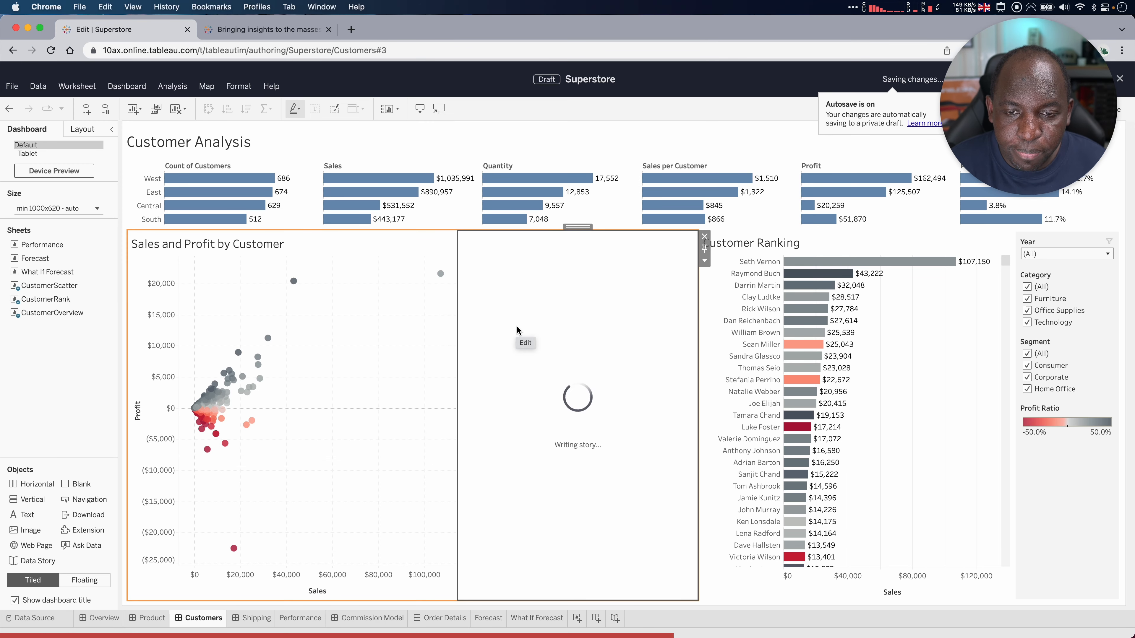
Step: Reopen the story for editing and show a note above the section reading "Adda starting note"
{"action": "left_click", "coordinate": [528, 247]}
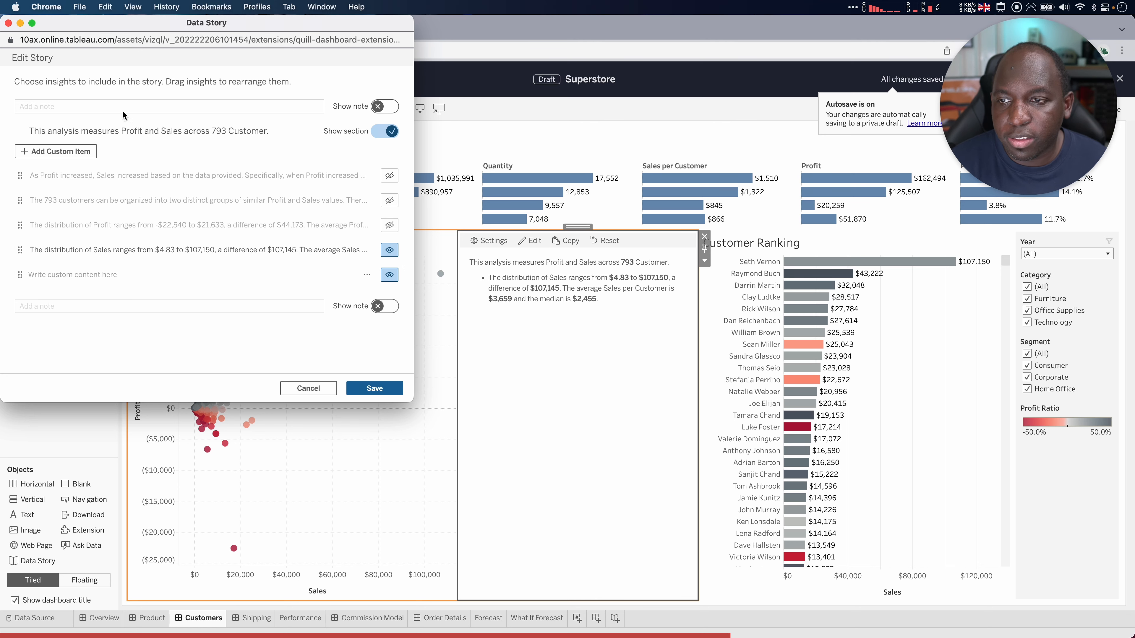
{"action": "left_click", "coordinate": [375, 108]}
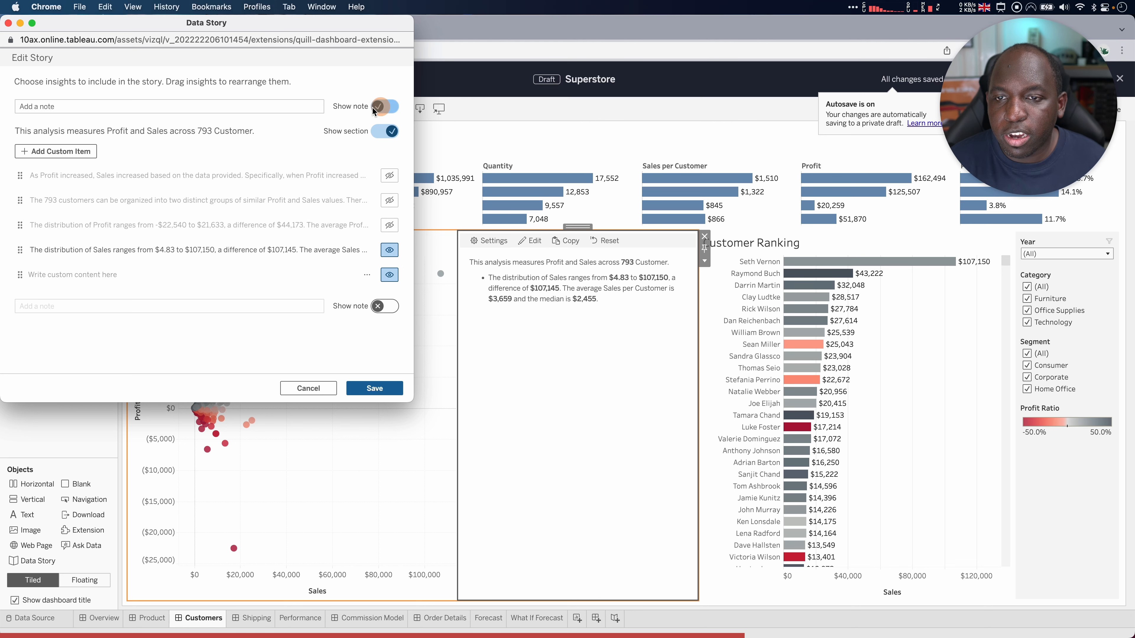
{"action": "left_click", "coordinate": [144, 109]}
{"action": "type", "text": "Add"}
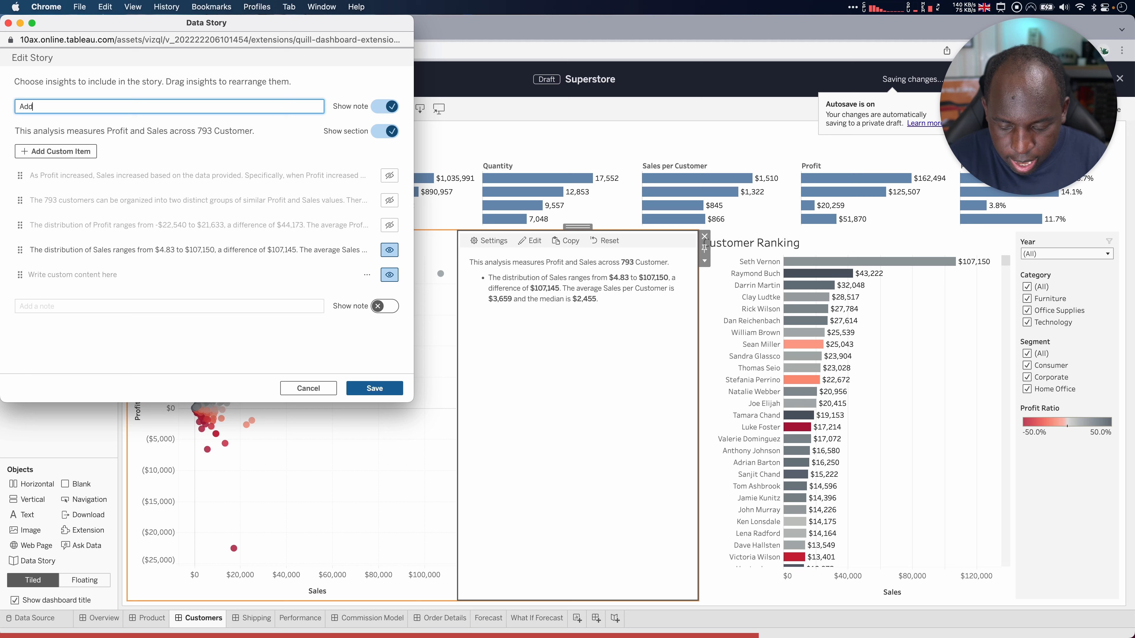
{"action": "type", "text": "a starting note"}
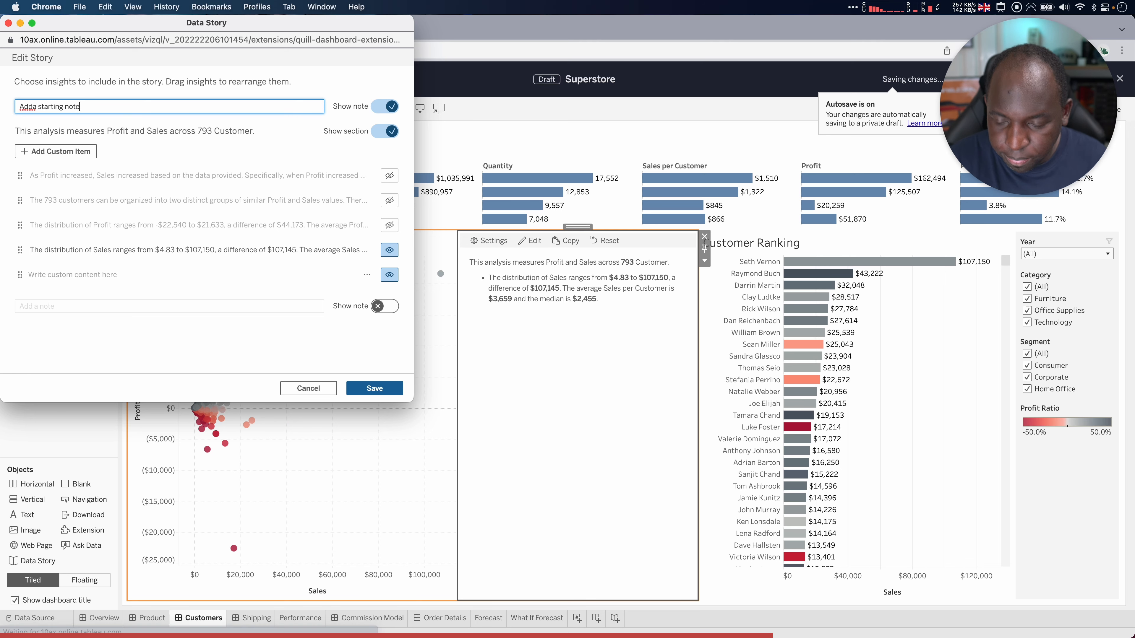
Step: Show a note below the section reading "Add an ending note" and save the story
{"action": "left_click", "coordinate": [380, 306]}
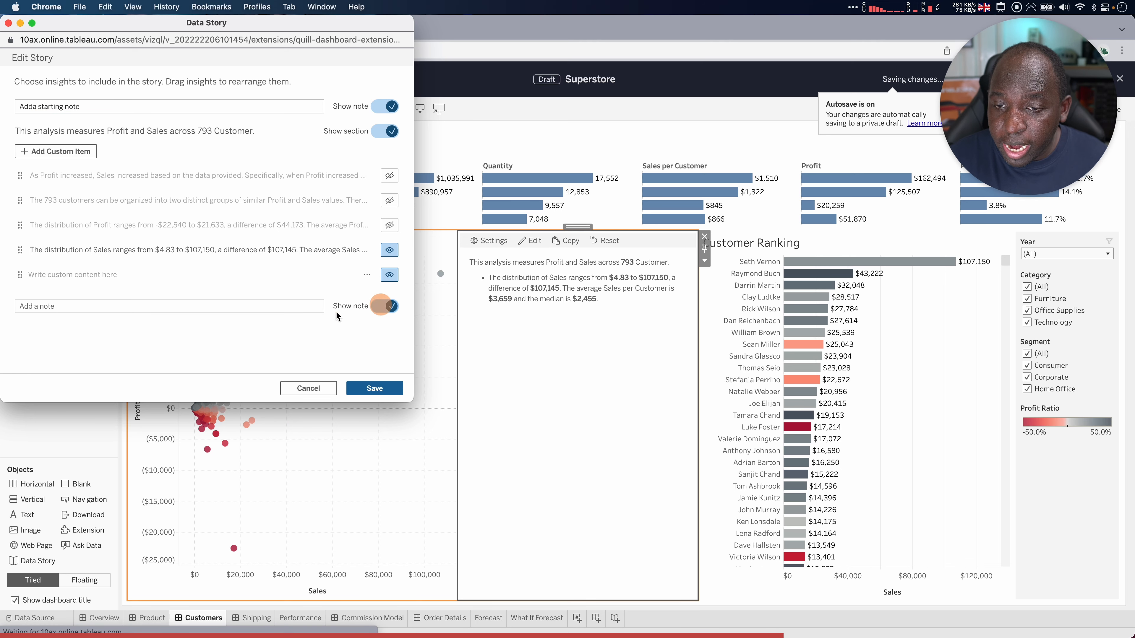
{"action": "left_click", "coordinate": [76, 302]}
{"action": "type", "text": "Add an ending note"}
{"action": "left_click", "coordinate": [223, 354]}
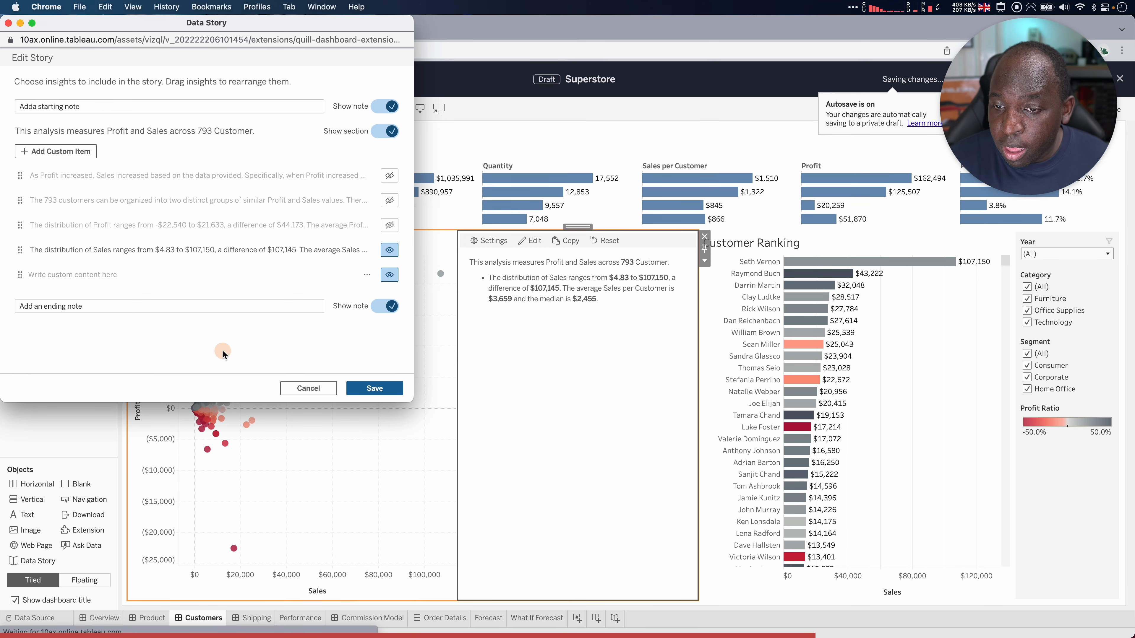
{"action": "left_click", "coordinate": [374, 388]}
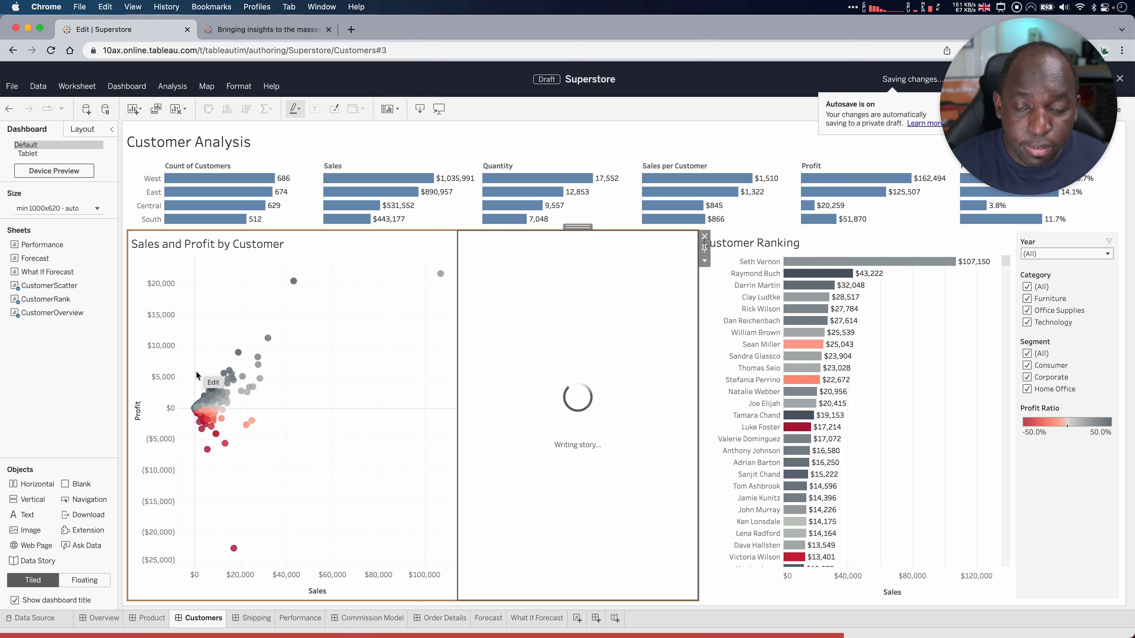
{"action": "left_click", "coordinate": [232, 374]}
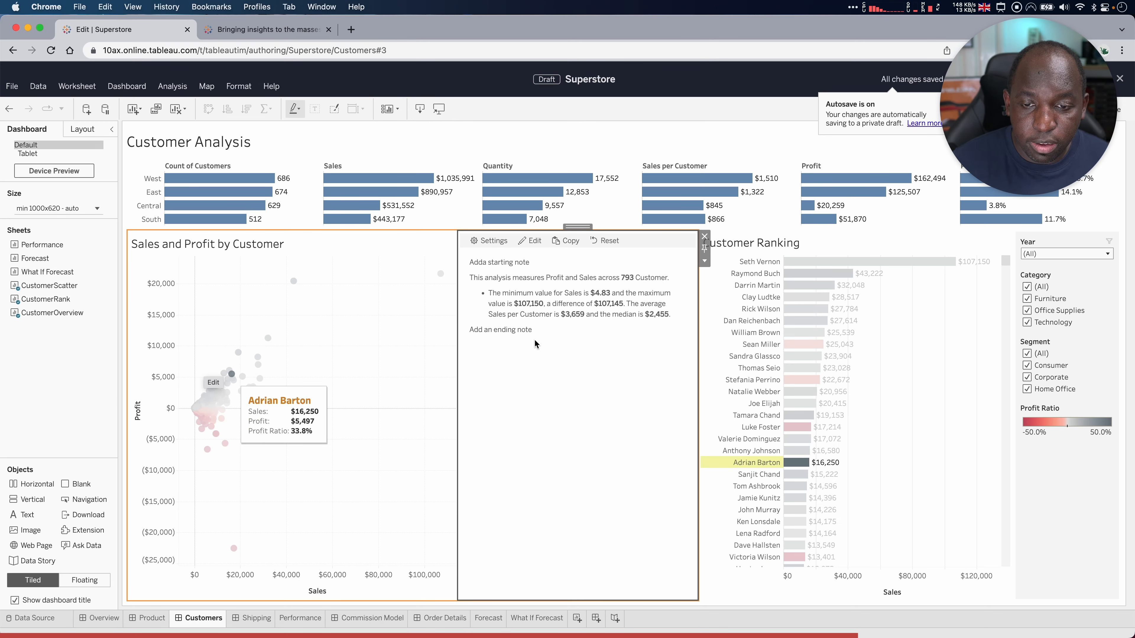
Step: Correct the opening note to "Add a starting note", fill the custom item with "Lorem ipsum dolor..." and save the story
{"action": "left_click", "coordinate": [530, 242]}
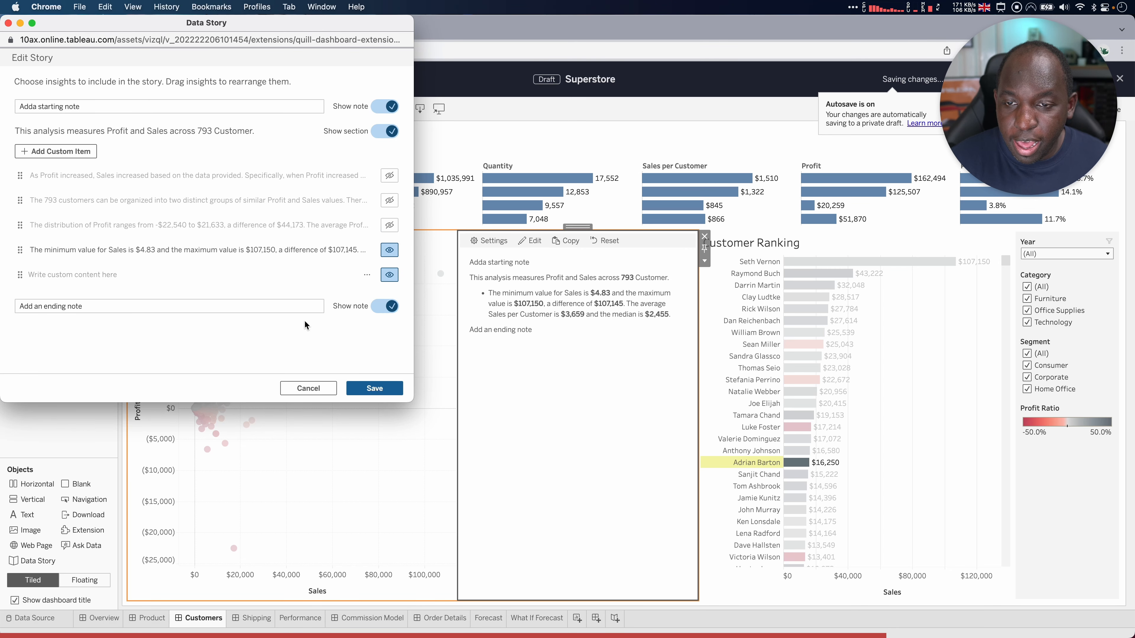
{"action": "left_click", "coordinate": [35, 108]}
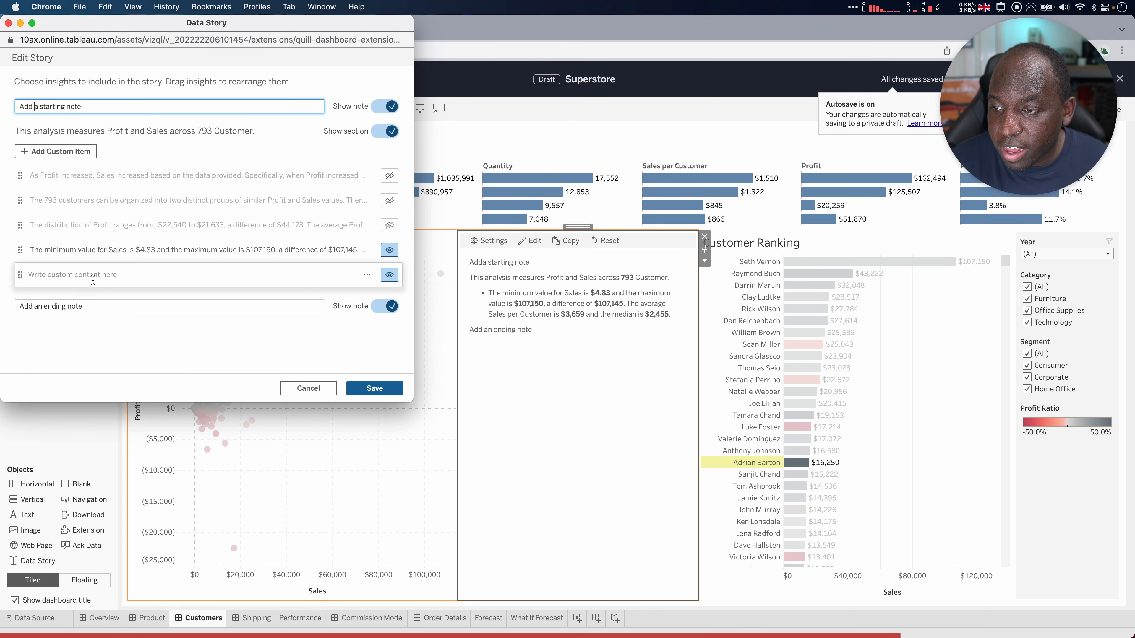
{"action": "left_click", "coordinate": [82, 279]}
{"action": "left_click", "coordinate": [79, 276]}
{"action": "type", "text": "Lorem ipsum dolor..."}
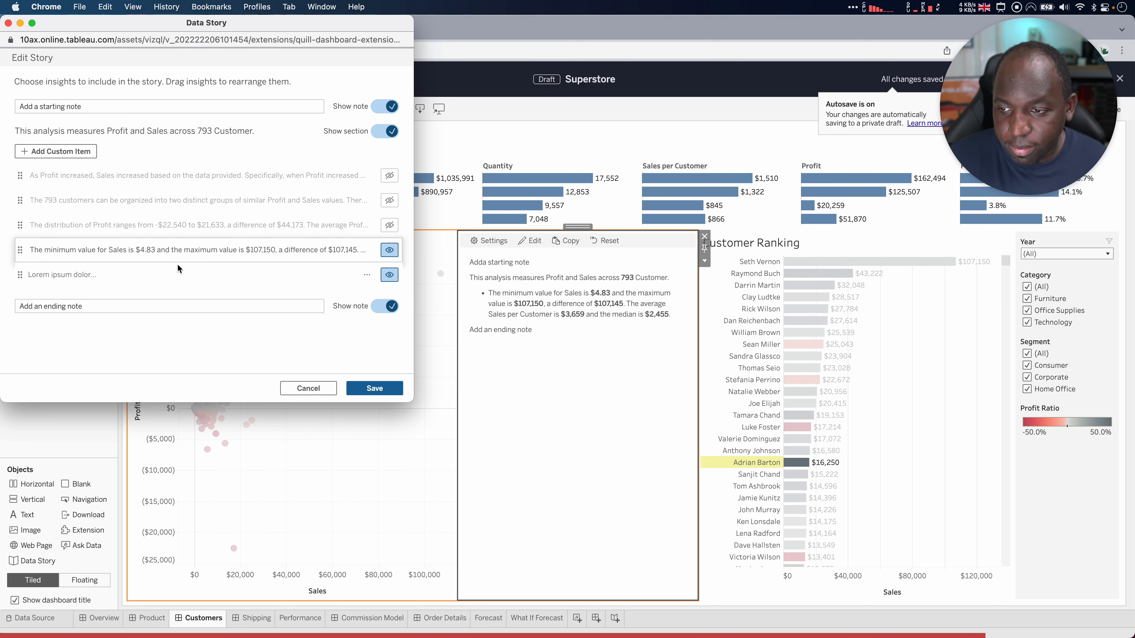
{"action": "left_click", "coordinate": [367, 388]}
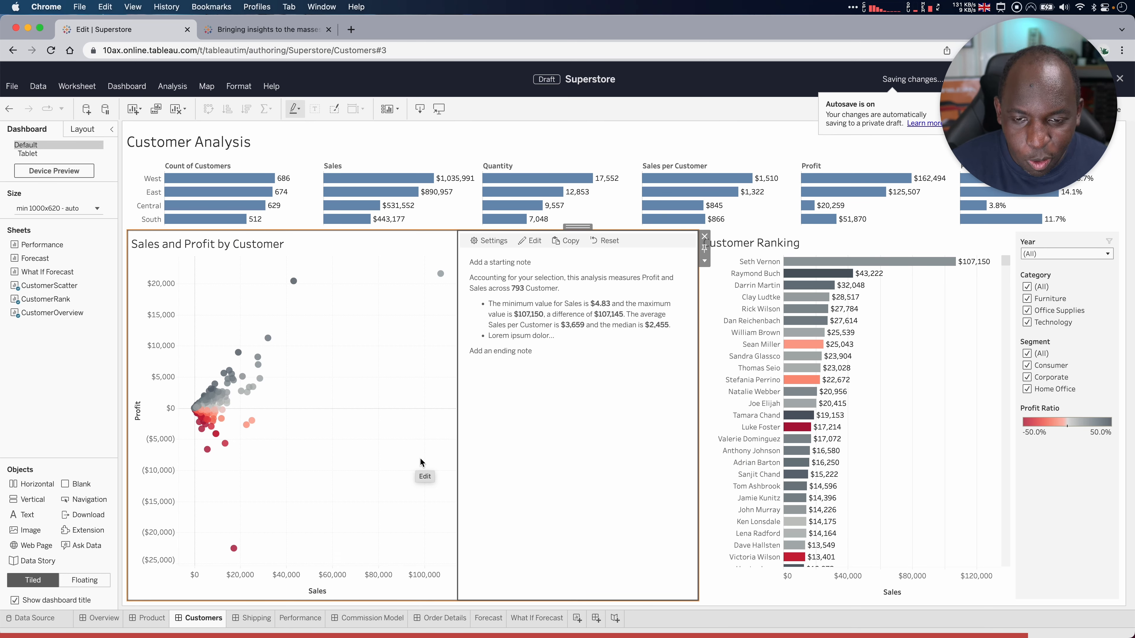
Step: Highlight the custom bullet in the story, review the story's notes and insights in the editor, and save without changes
{"action": "left_click_drag", "start_coordinate": [554, 335], "coordinate": [475, 336]}
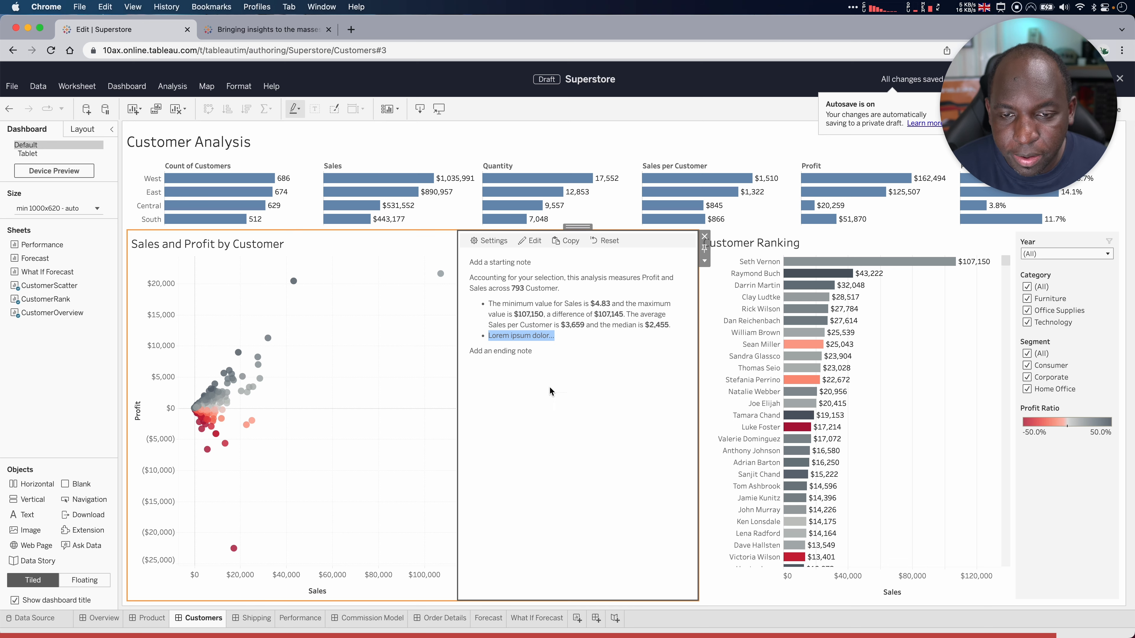
{"action": "left_click", "coordinate": [536, 244]}
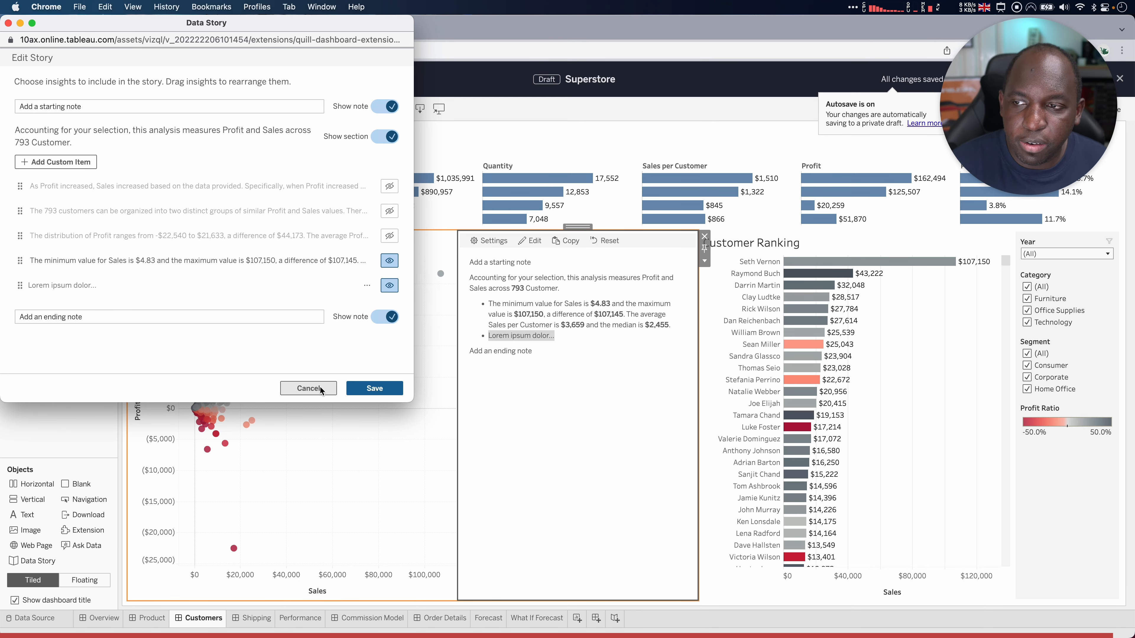
{"action": "left_click", "coordinate": [383, 392]}
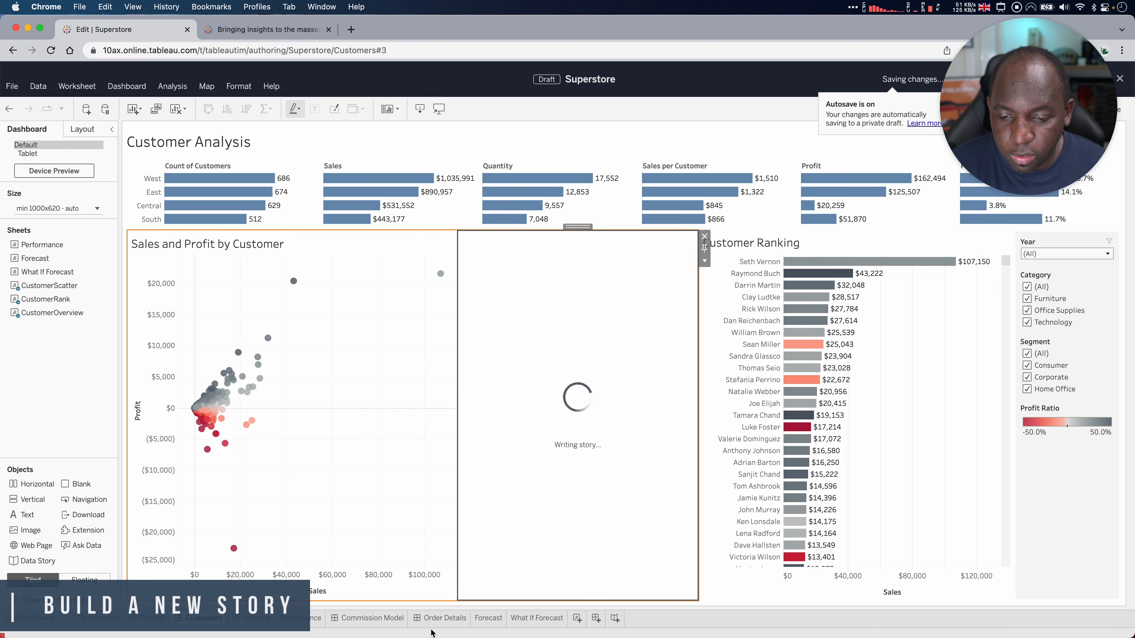
Step: Create a new dashboard containing the Forecast sheet and remove the segment and forecast indicator legend from it
{"action": "left_click", "coordinate": [488, 618]}
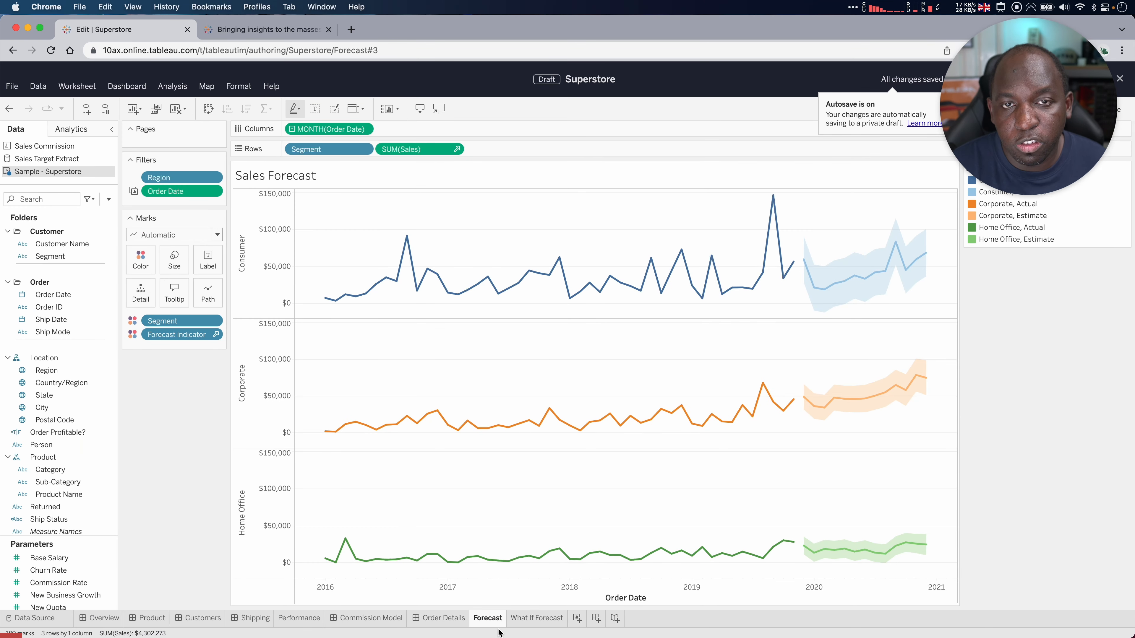
{"action": "left_click", "coordinate": [596, 619]}
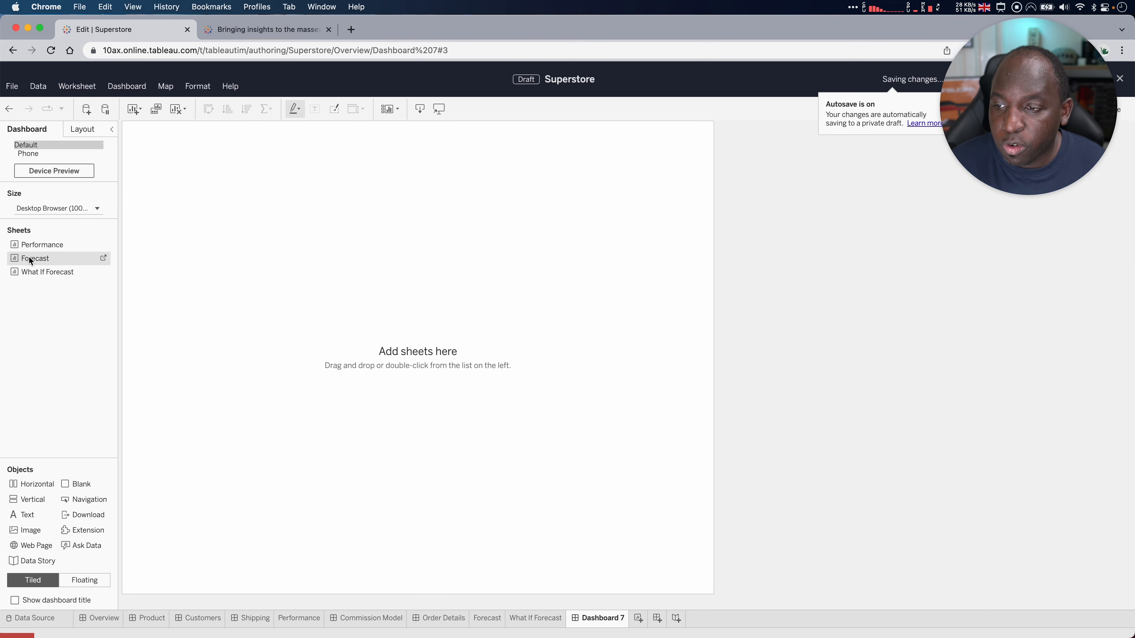
{"action": "left_click_drag", "start_coordinate": [28, 258], "coordinate": [224, 241]}
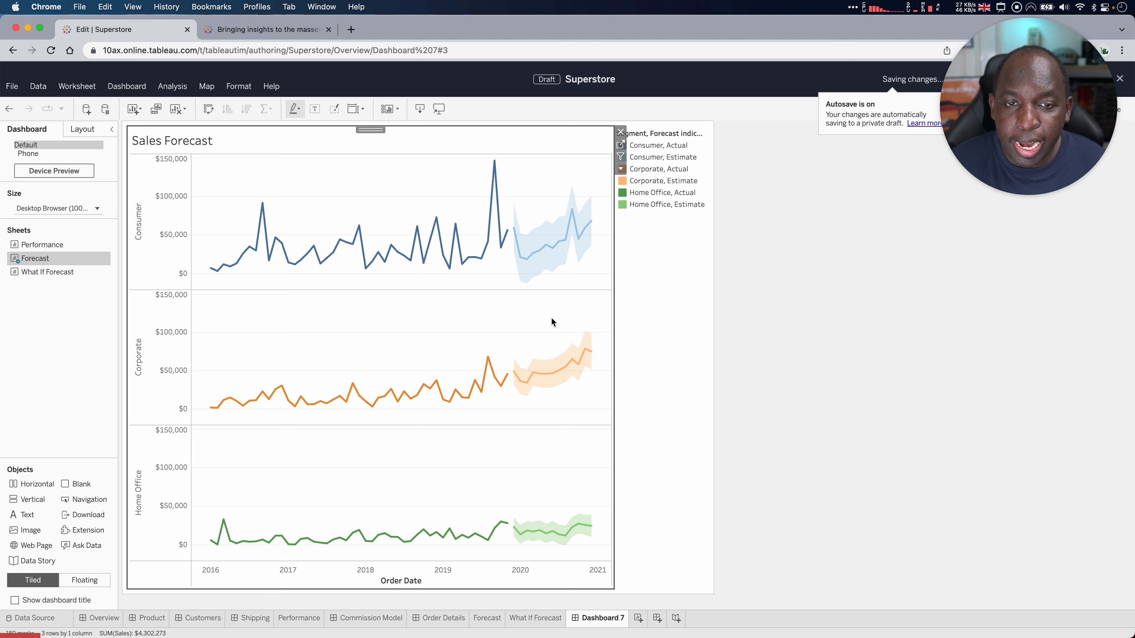
{"action": "left_click", "coordinate": [660, 162]}
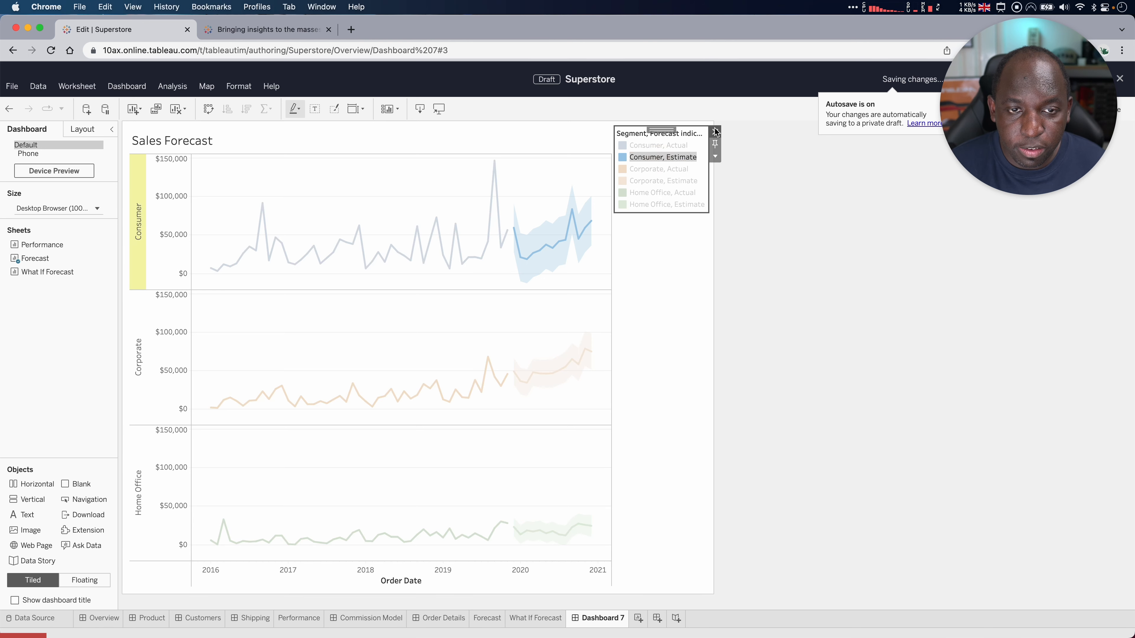
{"action": "left_click", "coordinate": [642, 158]}
{"action": "left_click", "coordinate": [714, 132]}
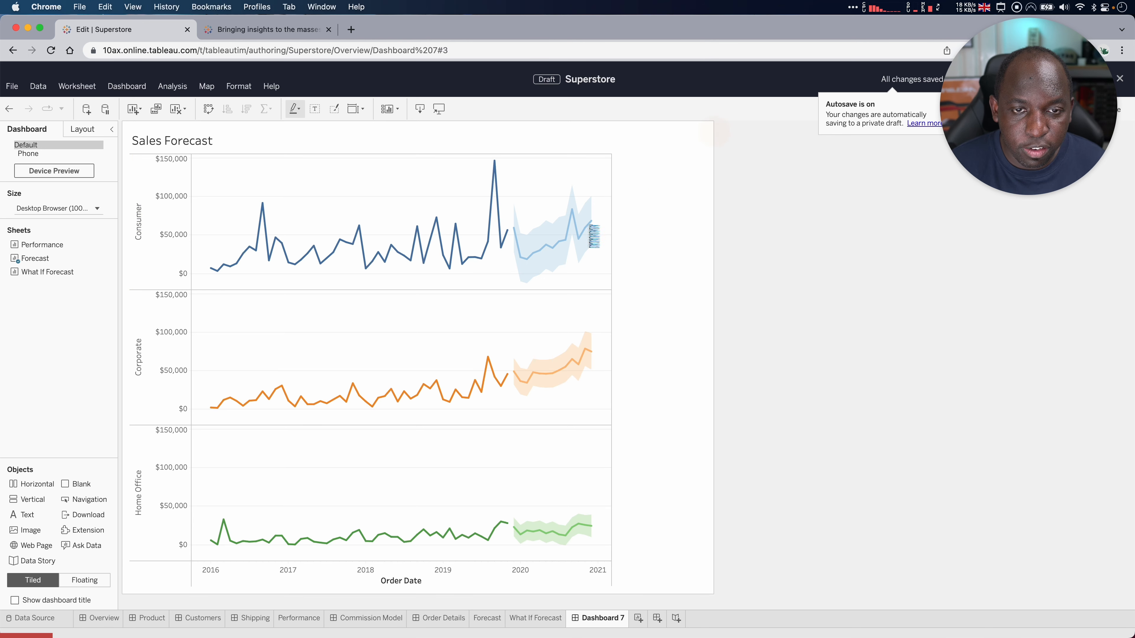
Step: Add a Data Story beside the Sales Forecast chart, based on the Forecast worksheet with its default fields and the Continuous story type
{"action": "left_click_drag", "start_coordinate": [34, 562], "coordinate": [686, 290]}
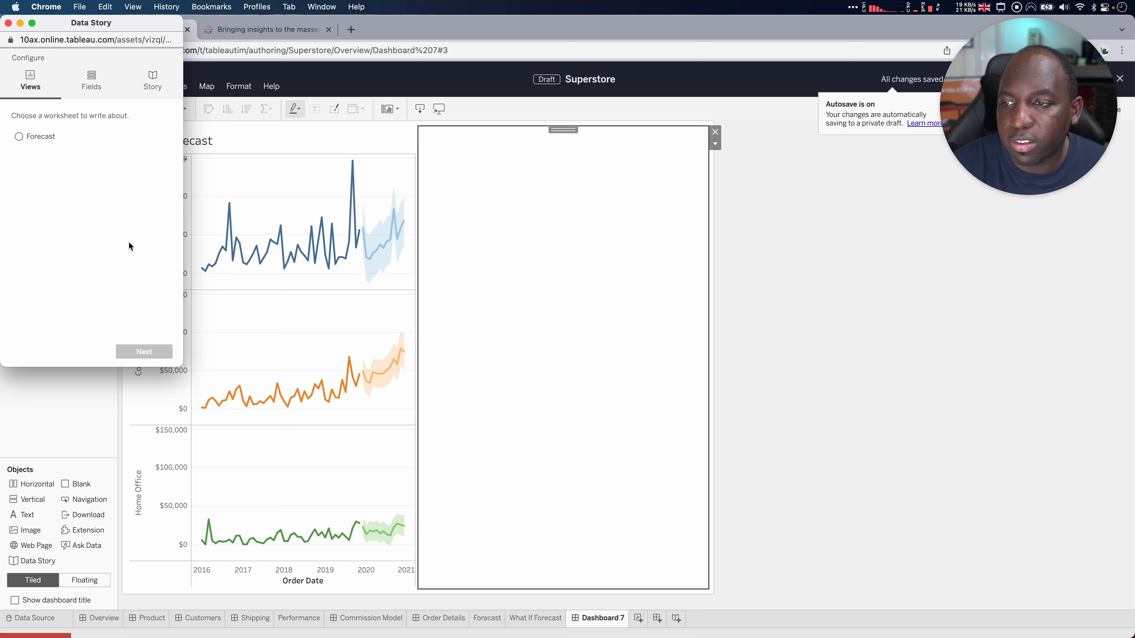
{"action": "left_click", "coordinate": [20, 137]}
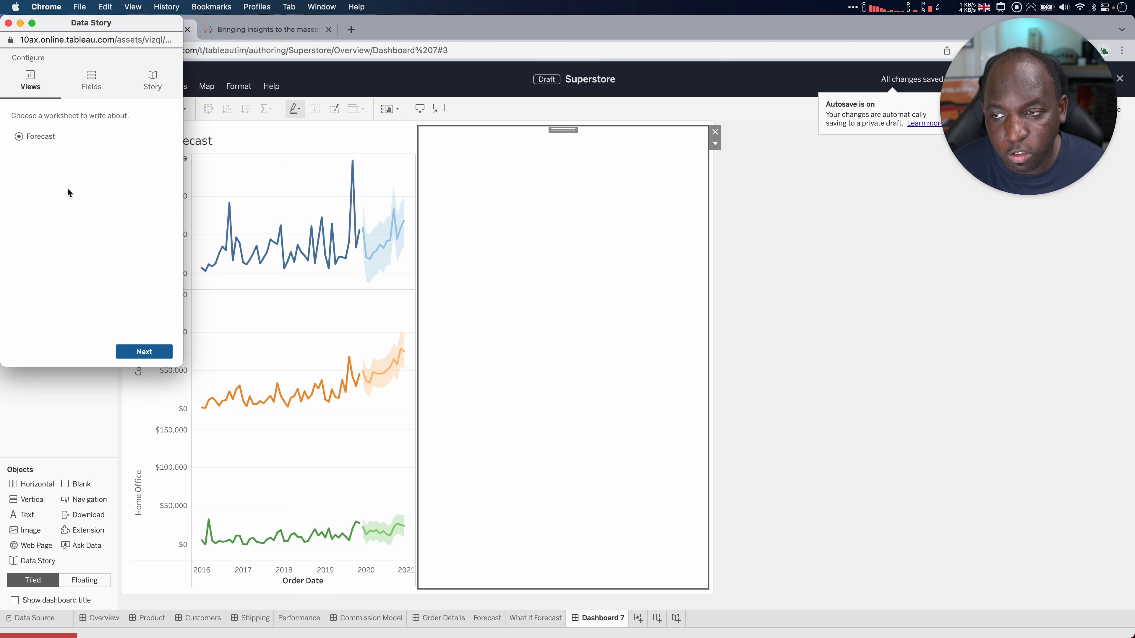
{"action": "left_click", "coordinate": [143, 352]}
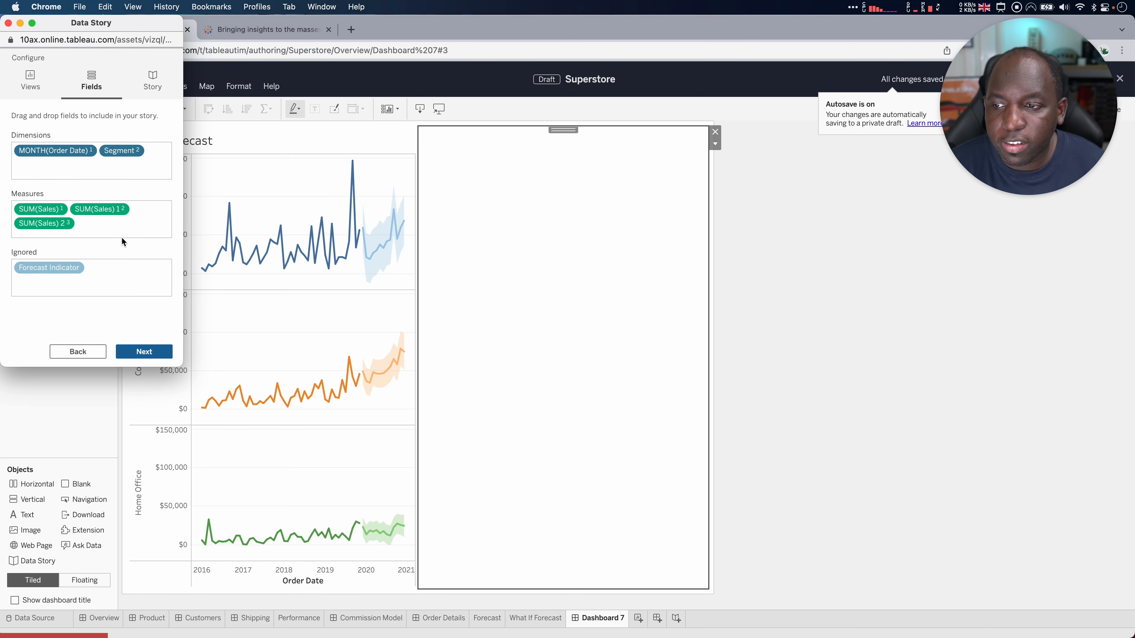
{"action": "left_click_drag", "start_coordinate": [91, 28], "coordinate": [800, 180]}
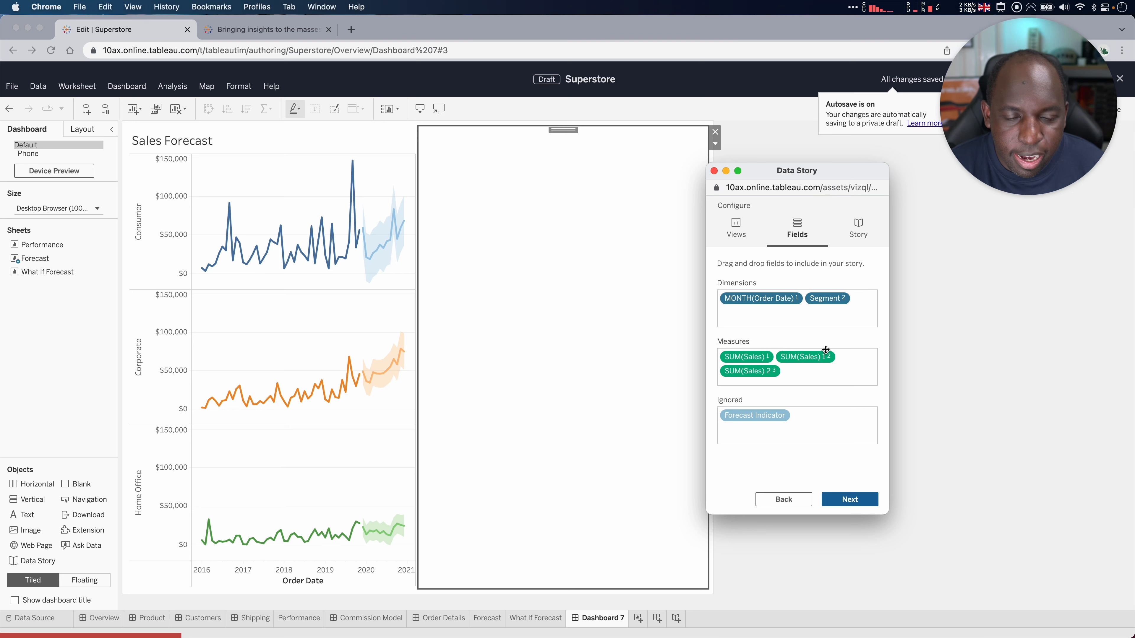
{"action": "left_click_drag", "start_coordinate": [754, 170], "coordinate": [204, 140]}
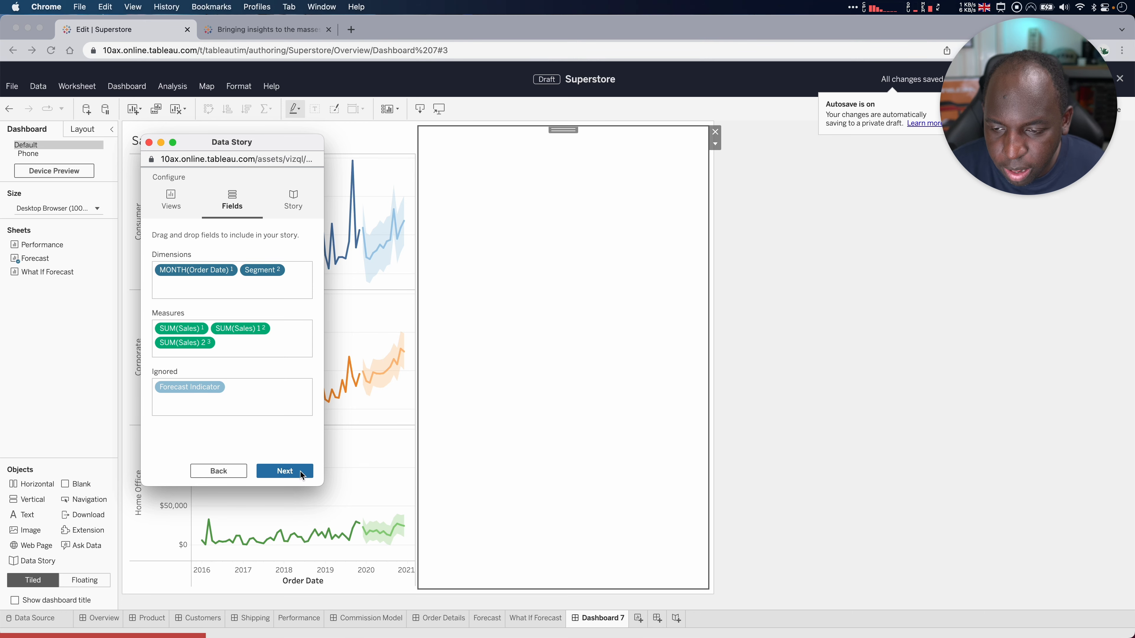
{"action": "left_click", "coordinate": [284, 471]}
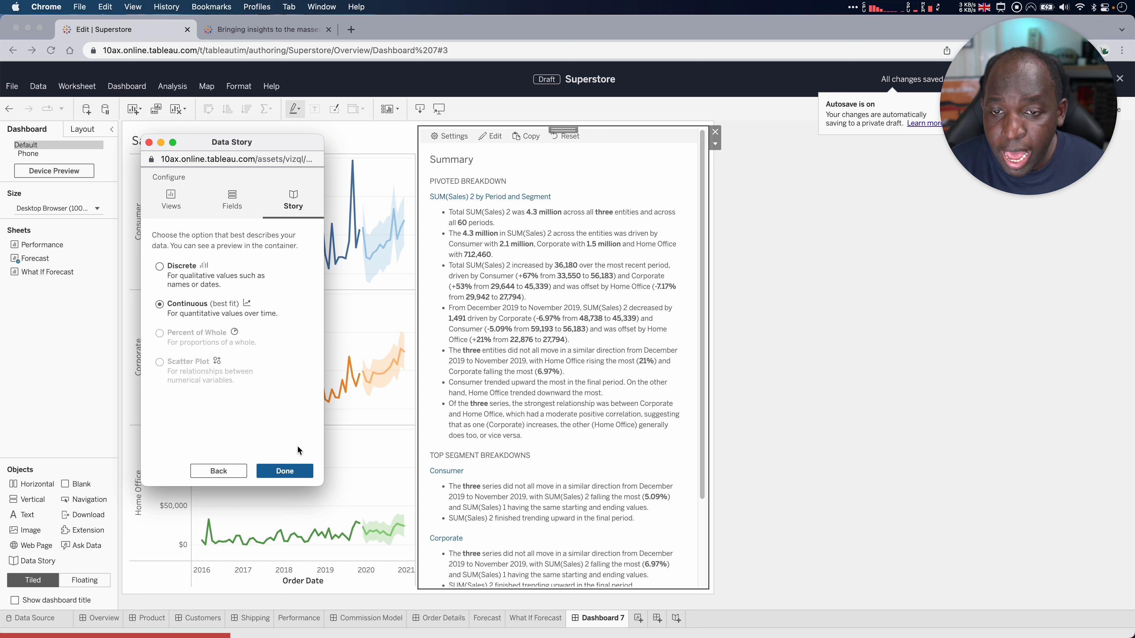
{"action": "left_click", "coordinate": [285, 472]}
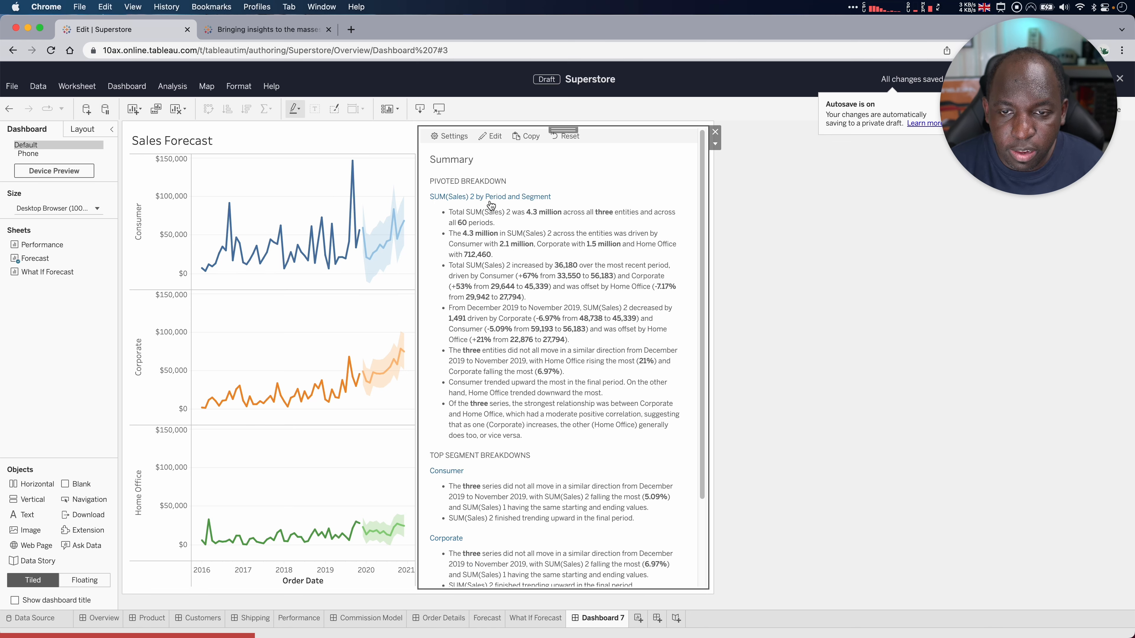
Step: Read through the forecast story, try turning off its Consumer, Corporate and Home Office sections in the story editor, and close it without saving
{"action": "scroll", "coordinate": [583, 505], "scroll_direction": "down", "scroll_amount": 2}
{"action": "scroll", "coordinate": [536, 458], "scroll_direction": "down", "scroll_amount": 2}
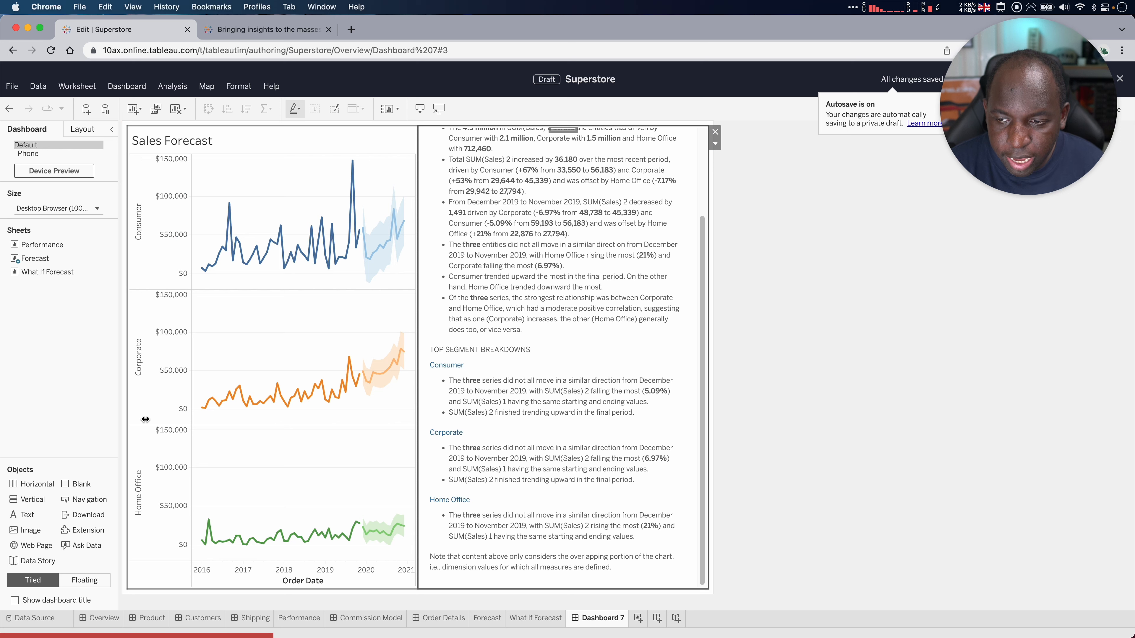
{"action": "scroll", "coordinate": [585, 416], "scroll_direction": "up", "scroll_amount": 2}
{"action": "scroll", "coordinate": [585, 416], "scroll_direction": "up", "scroll_amount": 1}
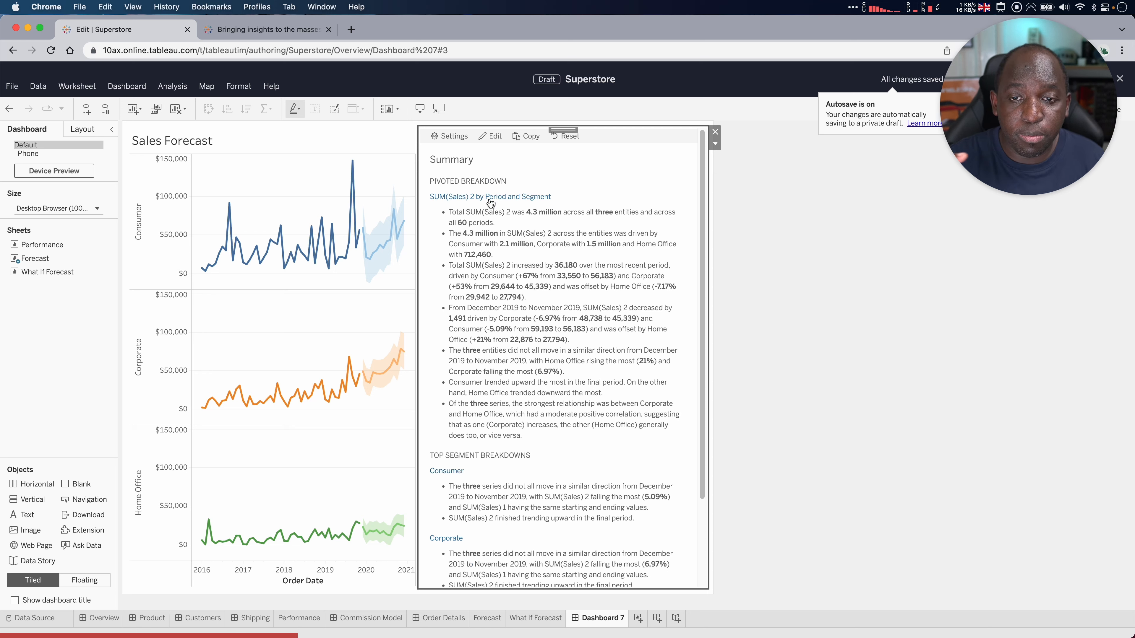
{"action": "left_click", "coordinate": [491, 136]}
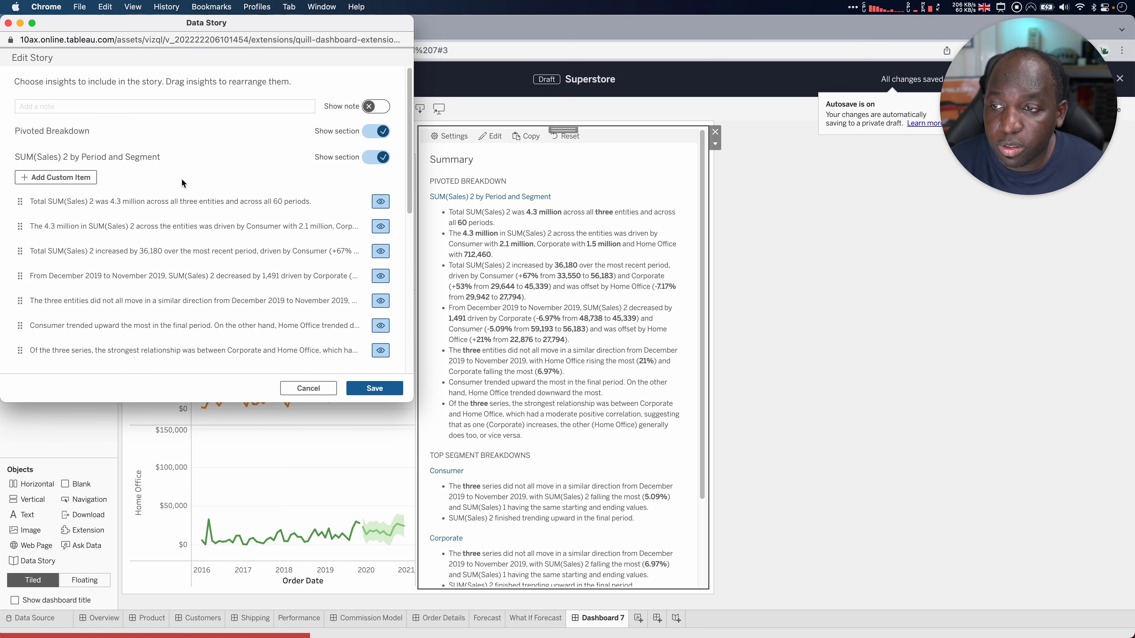
{"action": "scroll", "coordinate": [88, 102], "scroll_direction": "down", "scroll_amount": 10}
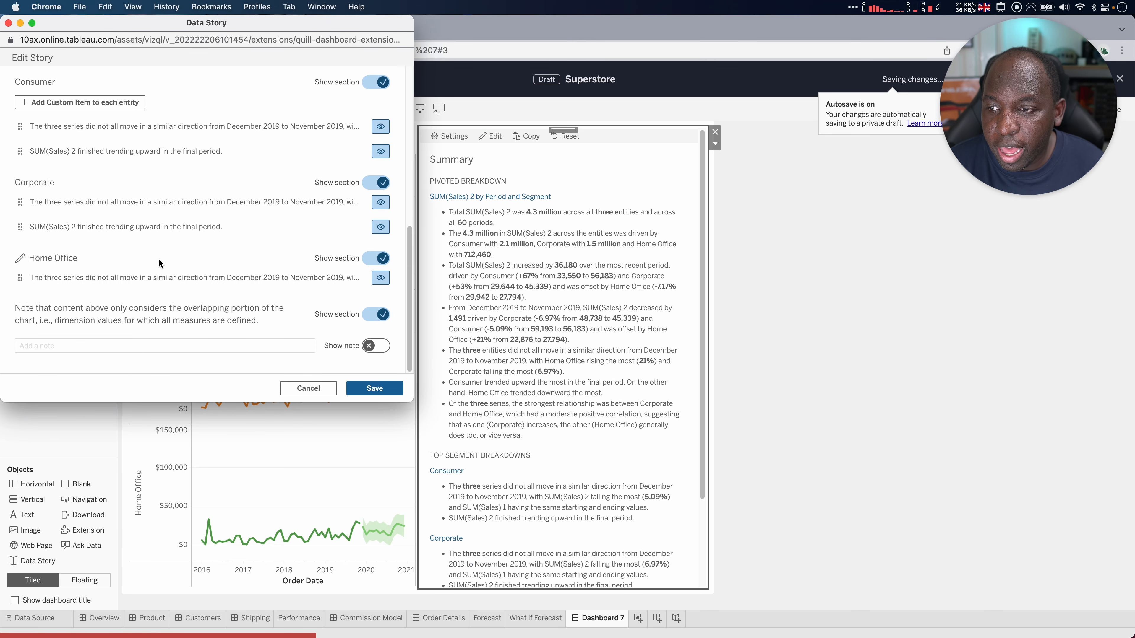
{"action": "left_click_drag", "start_coordinate": [410, 404], "coordinate": [396, 629]}
{"action": "scroll", "coordinate": [223, 412], "scroll_direction": "up", "scroll_amount": 3}
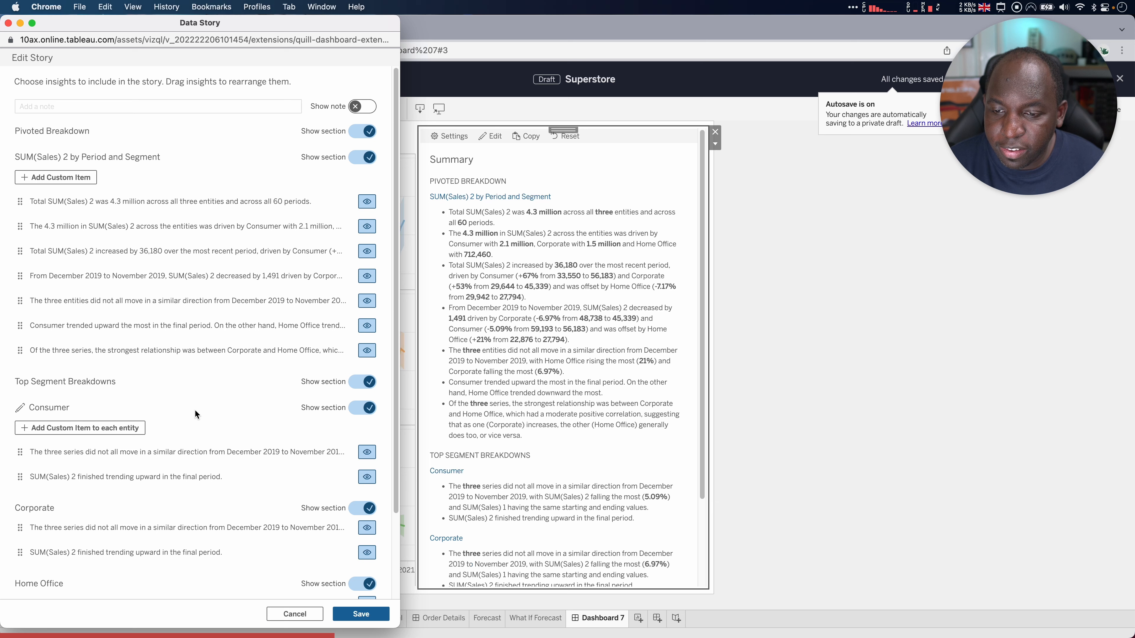
{"action": "left_click", "coordinate": [362, 408]}
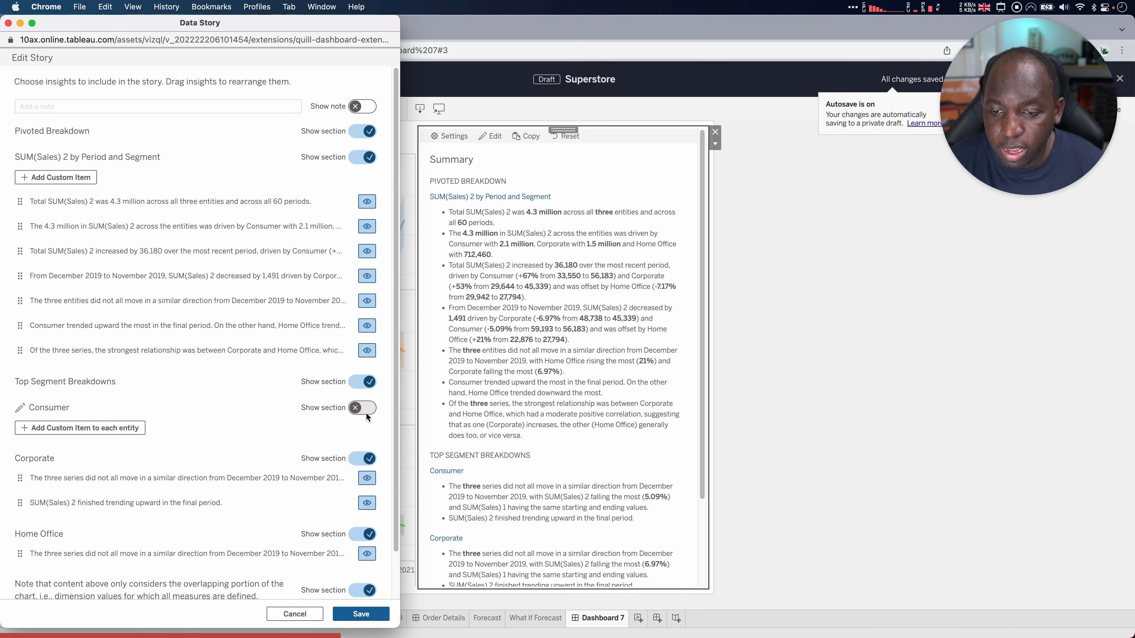
{"action": "left_click", "coordinate": [362, 459]}
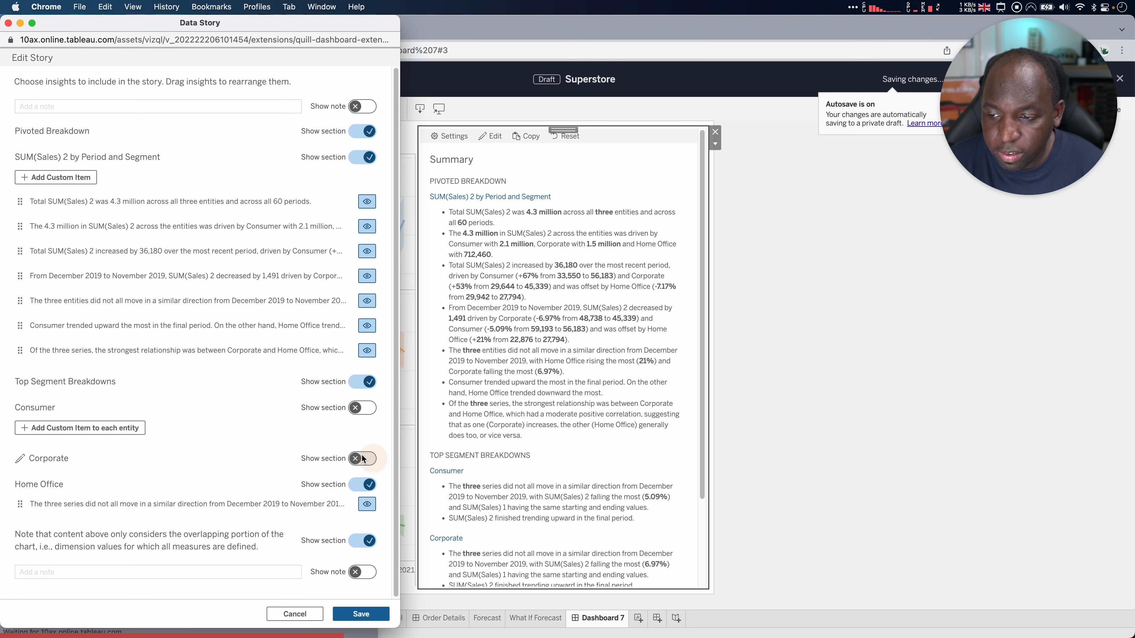
{"action": "left_click", "coordinate": [366, 485]}
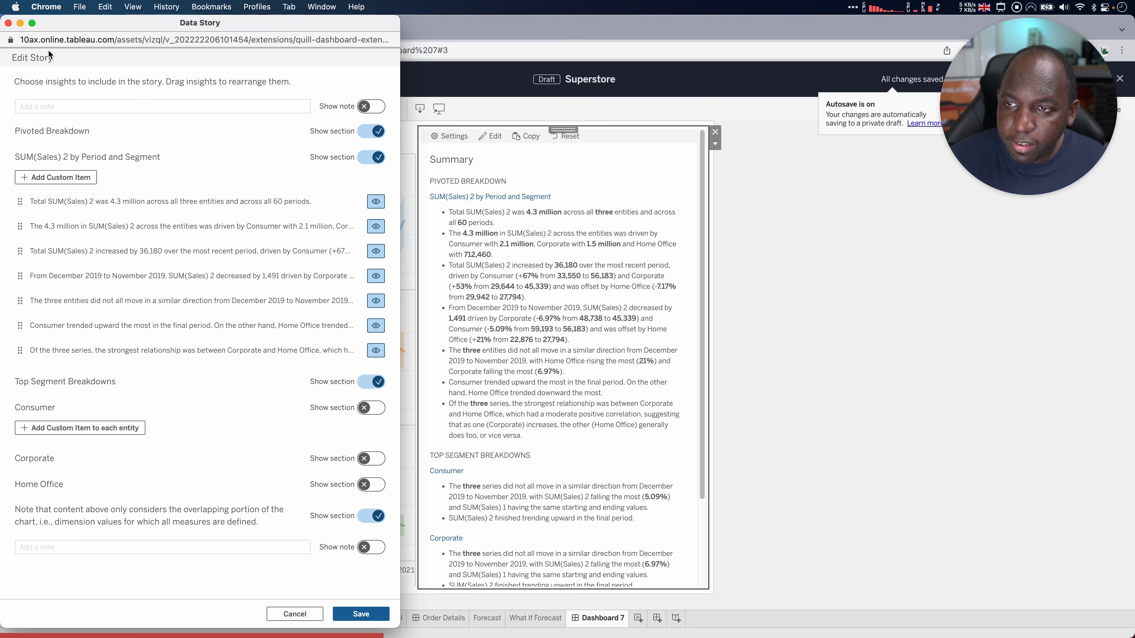
{"action": "left_click", "coordinate": [8, 22]}
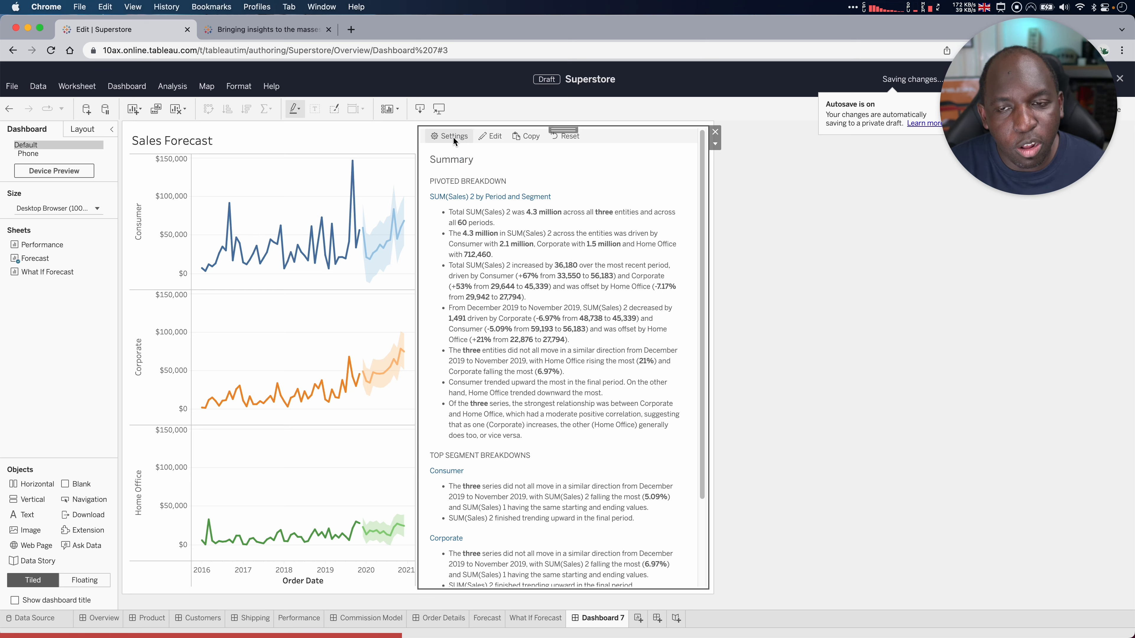
Step: Open the forecast story's settings and examine the analytics options for correlation, segments, trend line, predictions and volatility
{"action": "left_click", "coordinate": [453, 137]}
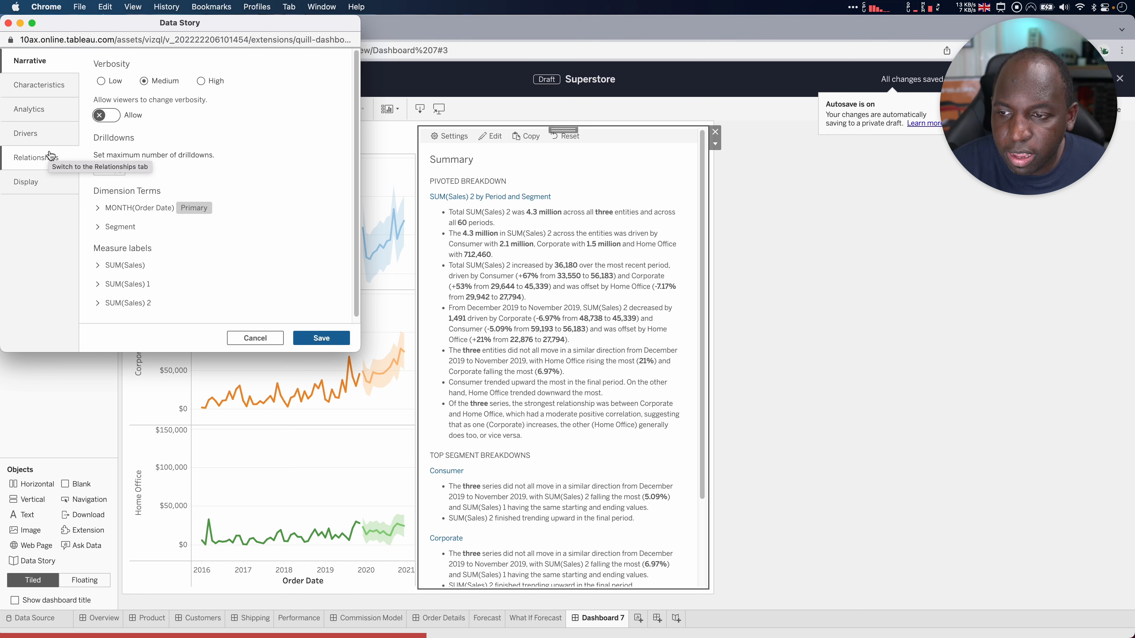
{"action": "left_click_drag", "start_coordinate": [216, 25], "coordinate": [261, 74]}
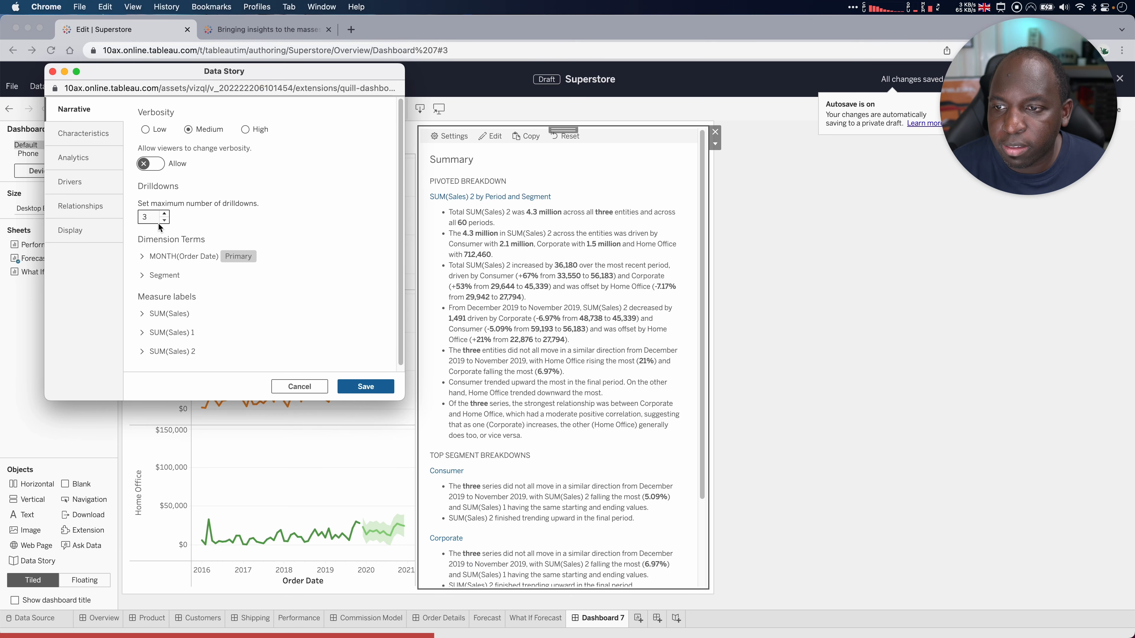
{"action": "left_click", "coordinate": [89, 166]}
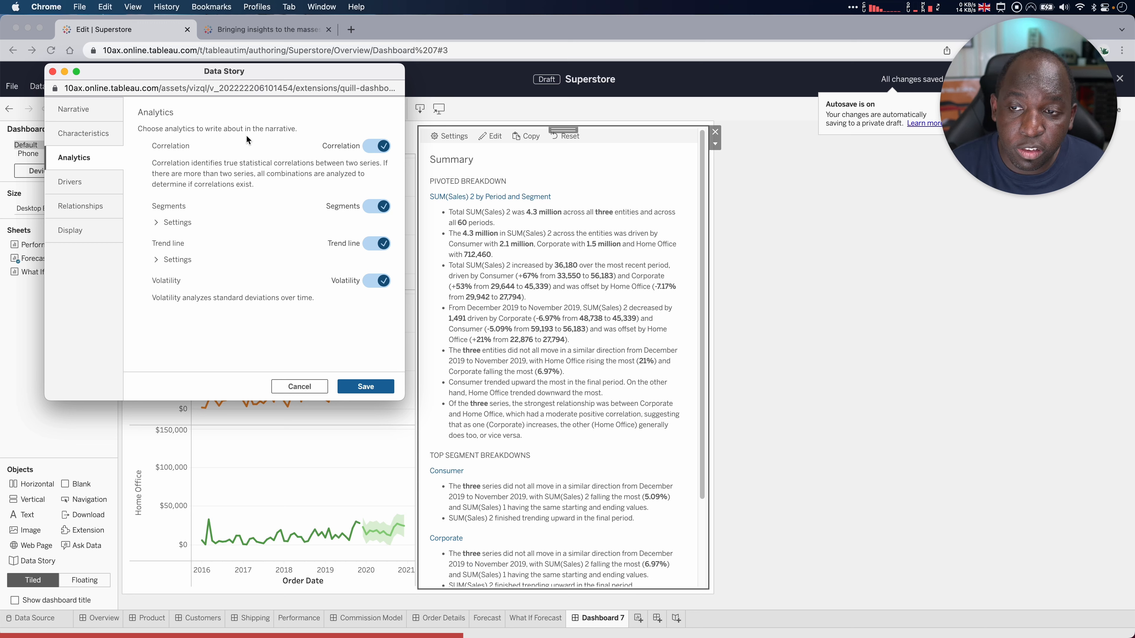
{"action": "left_click", "coordinate": [157, 222]}
{"action": "scroll", "coordinate": [213, 252], "scroll_direction": "down", "scroll_amount": 5}
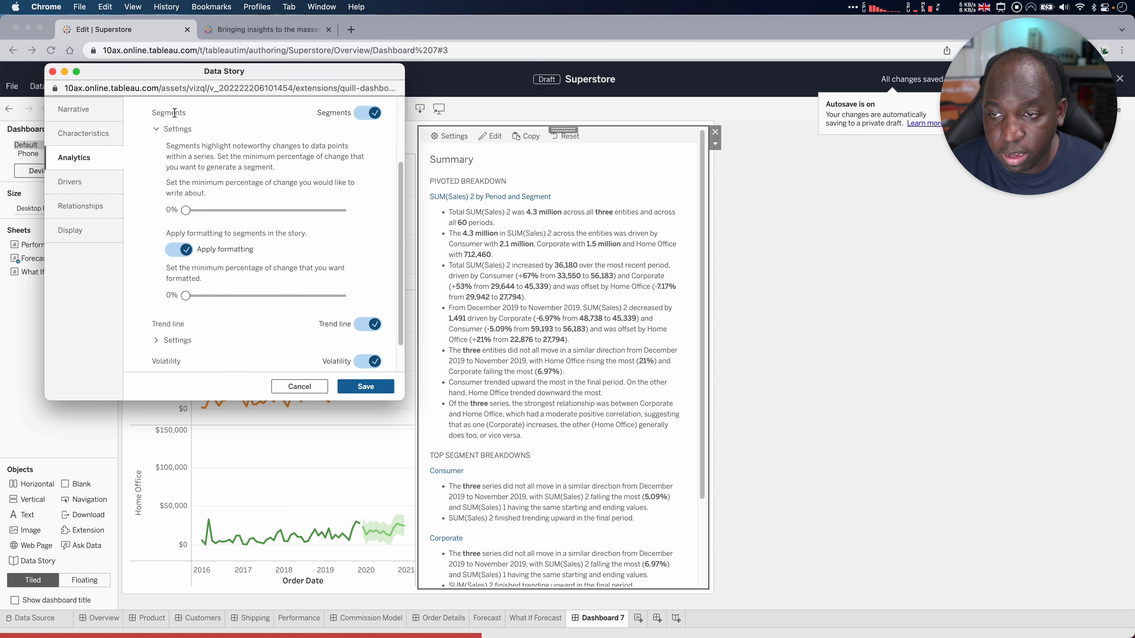
{"action": "left_click", "coordinate": [157, 305]}
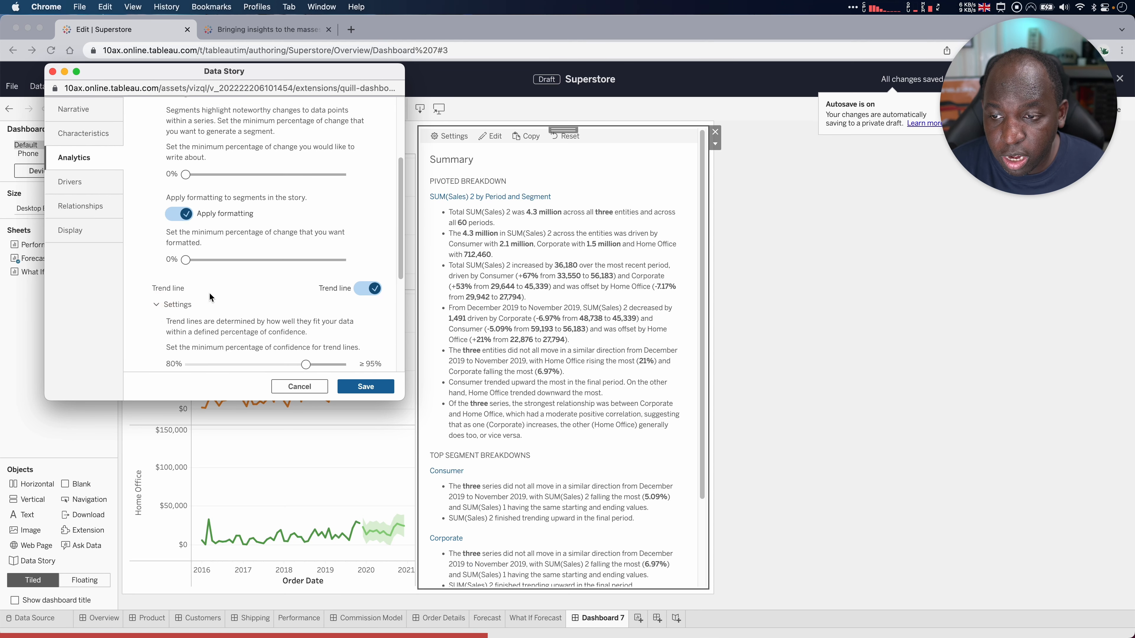
{"action": "scroll", "coordinate": [209, 292], "scroll_direction": "down", "scroll_amount": 5}
{"action": "scroll", "coordinate": [304, 257], "scroll_direction": "down", "scroll_amount": 3}
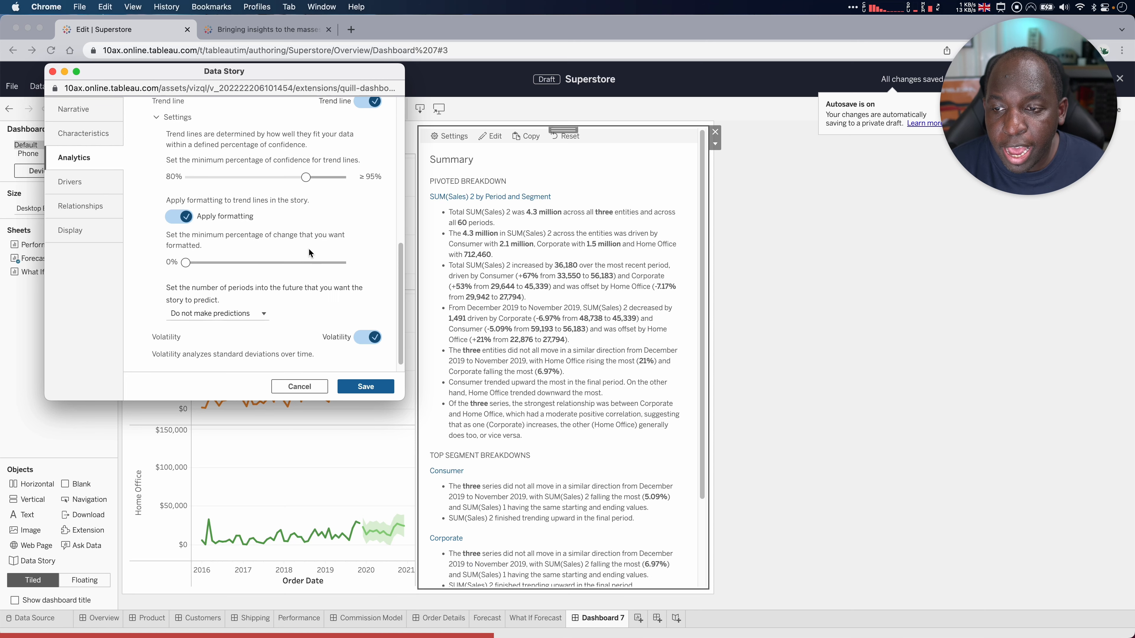
{"action": "scroll", "coordinate": [286, 261], "scroll_direction": "up", "scroll_amount": 10}
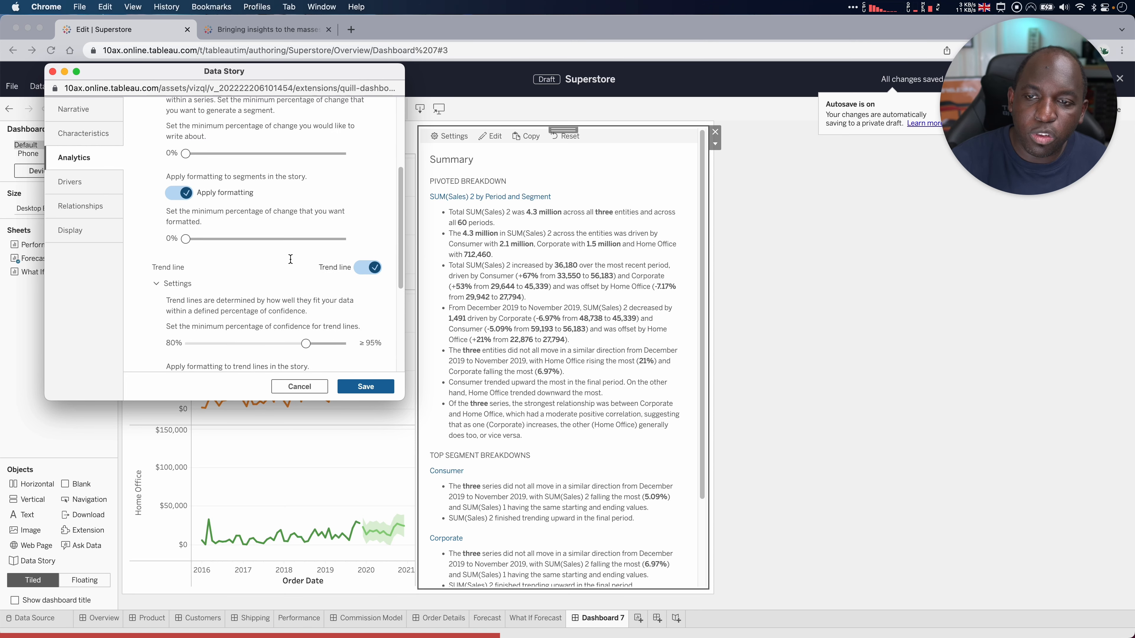
{"action": "scroll", "coordinate": [289, 258], "scroll_direction": "down", "scroll_amount": 4}
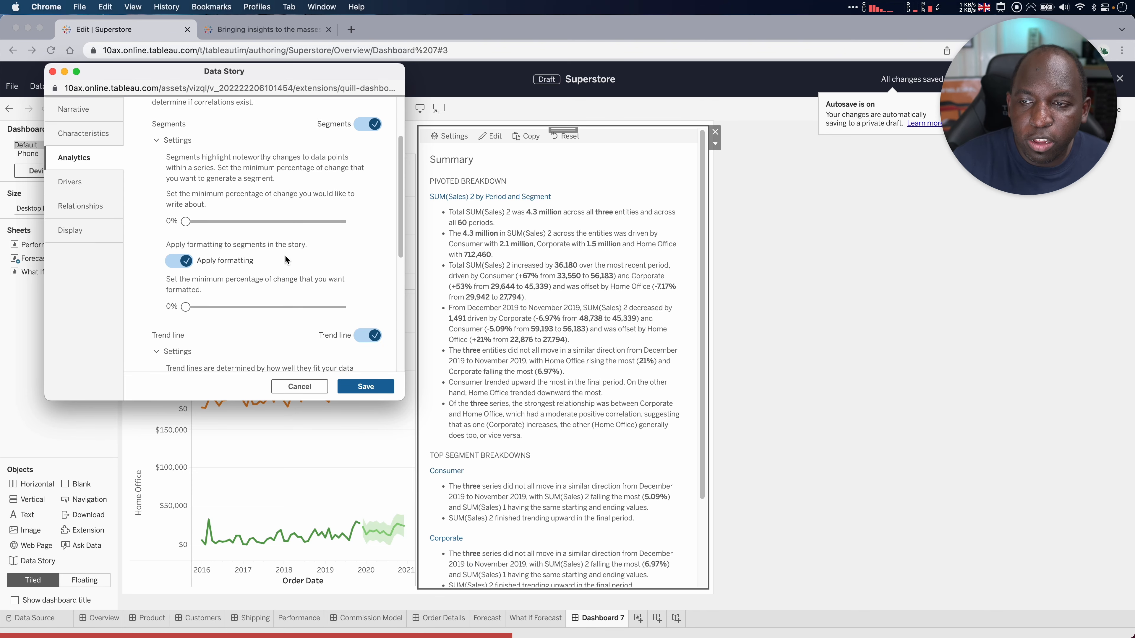
{"action": "scroll", "coordinate": [285, 260], "scroll_direction": "down", "scroll_amount": 9}
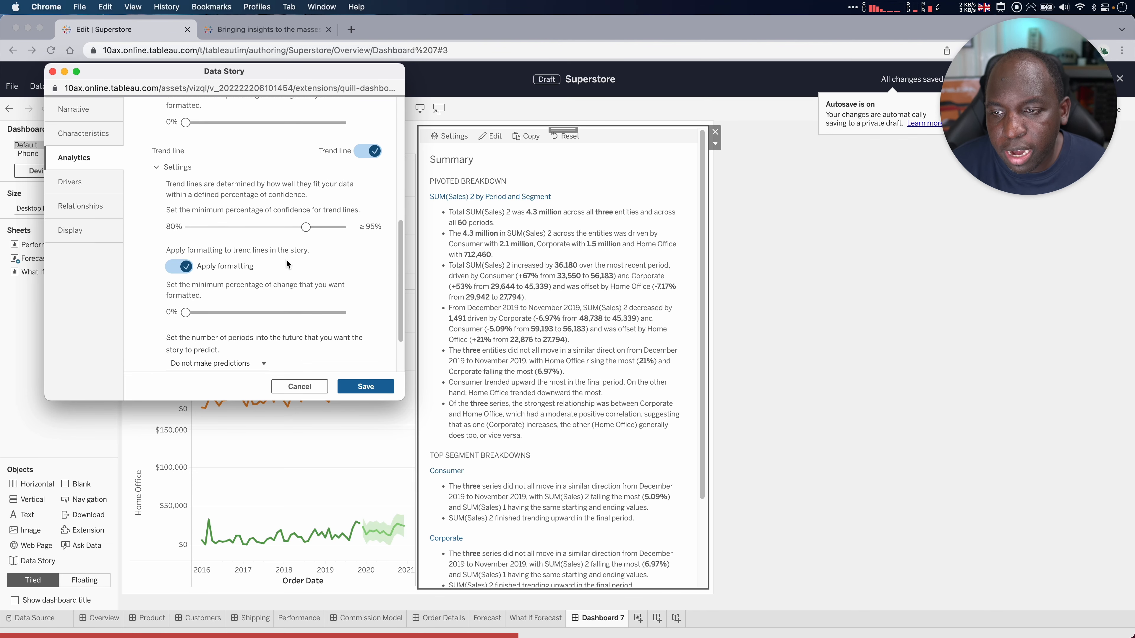
{"action": "scroll", "coordinate": [286, 260], "scroll_direction": "down", "scroll_amount": 3}
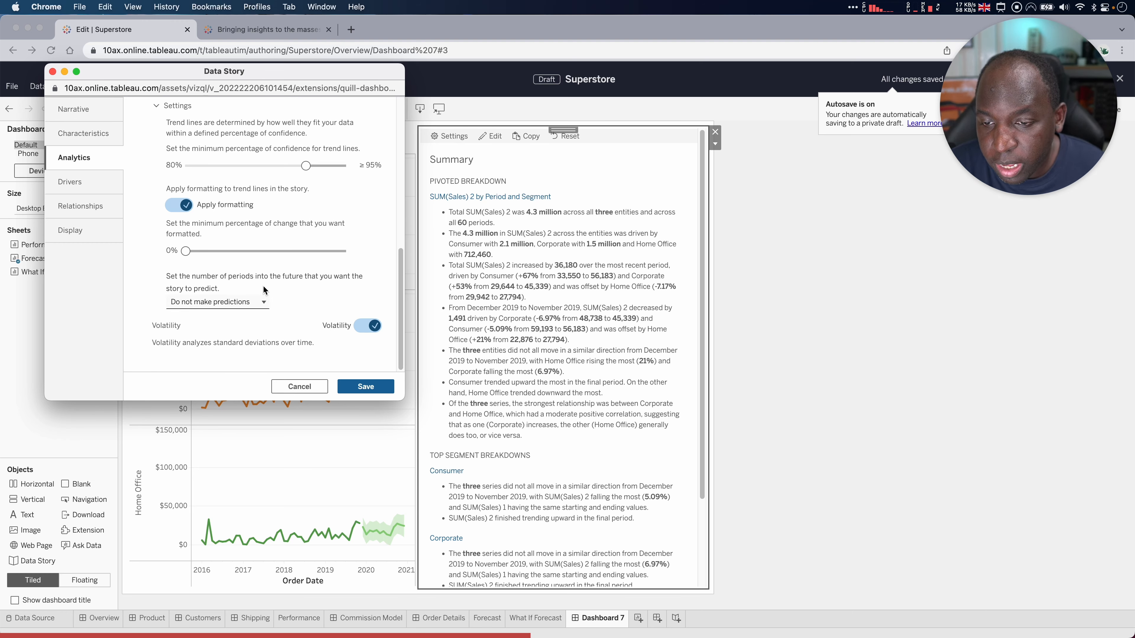
{"action": "scroll", "coordinate": [264, 290], "scroll_direction": "up", "scroll_amount": 10}
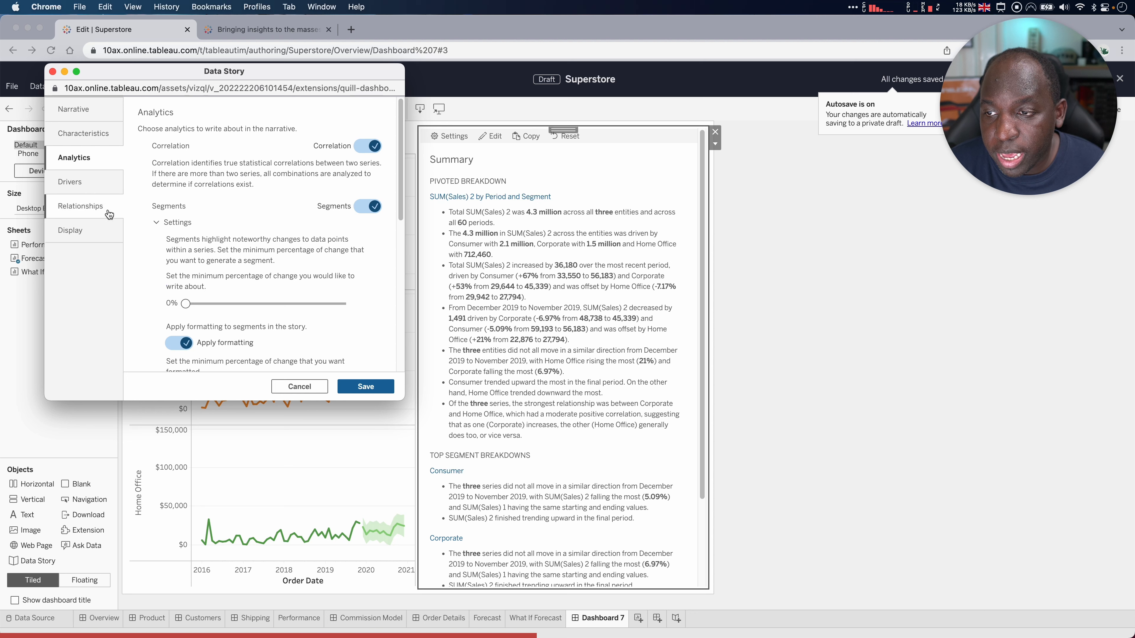
Step: Try Individual % as the dimension driver type for the forecast story and switch back to Count
{"action": "left_click", "coordinate": [87, 186]}
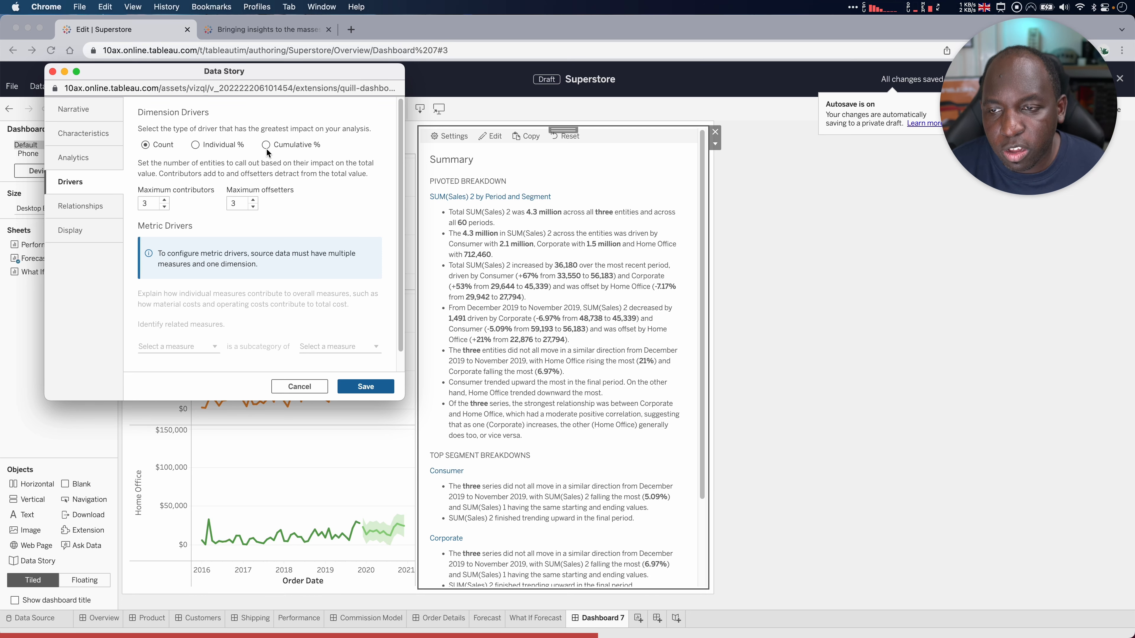
{"action": "left_click", "coordinate": [197, 146]}
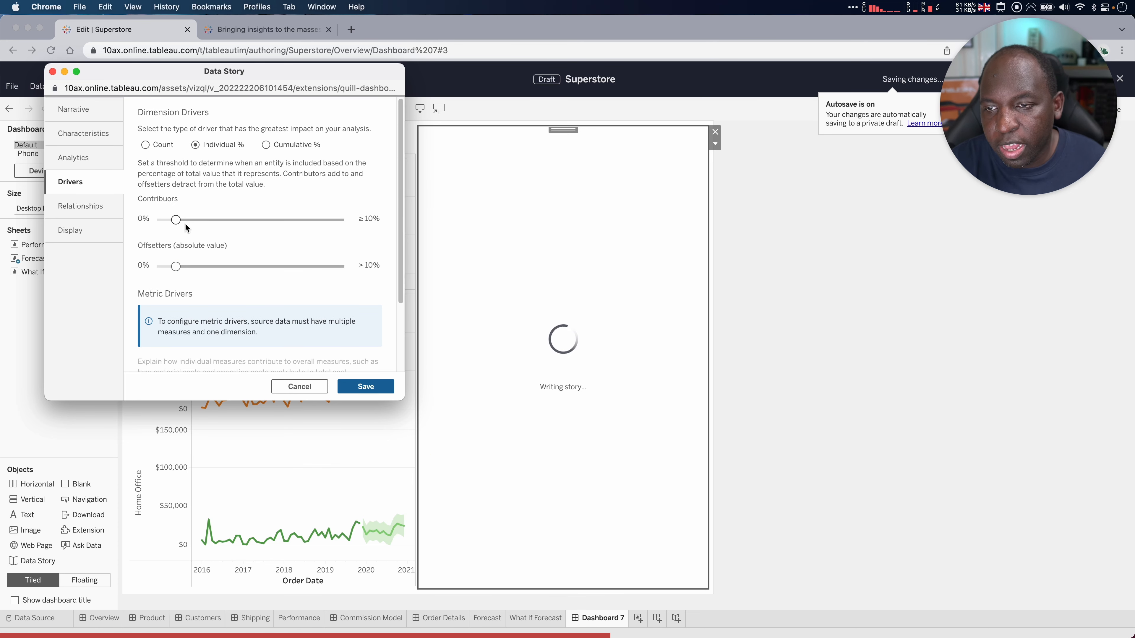
{"action": "left_click", "coordinate": [145, 145]}
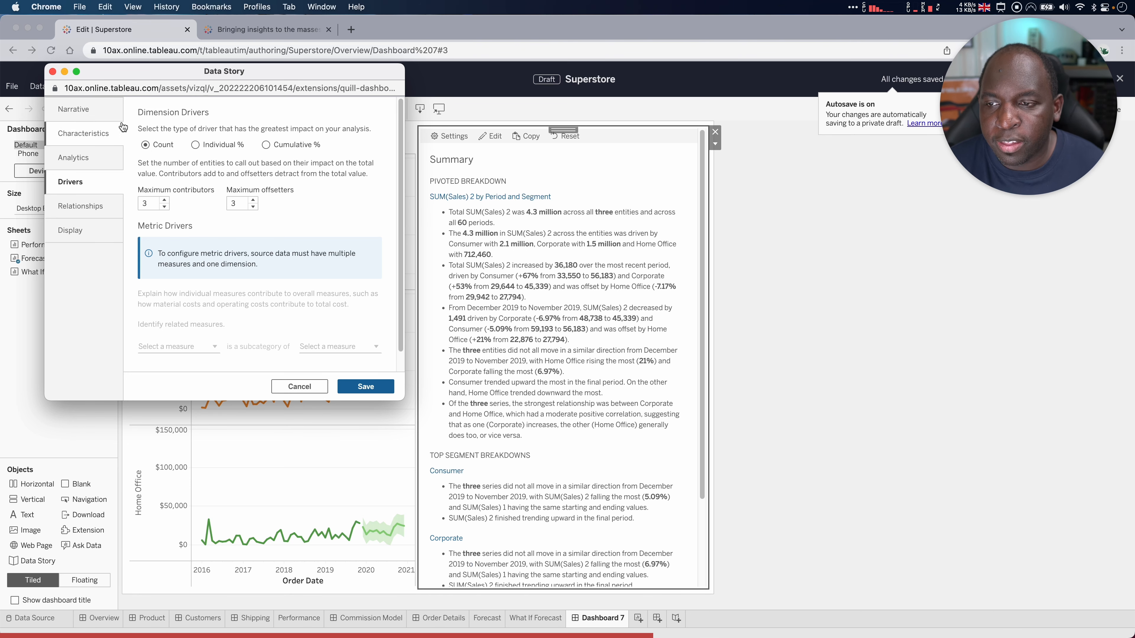
Step: Save the forecast story's settings with Count as the dimension driver type, reopen them for a check and save again
{"action": "left_click", "coordinate": [372, 389]}
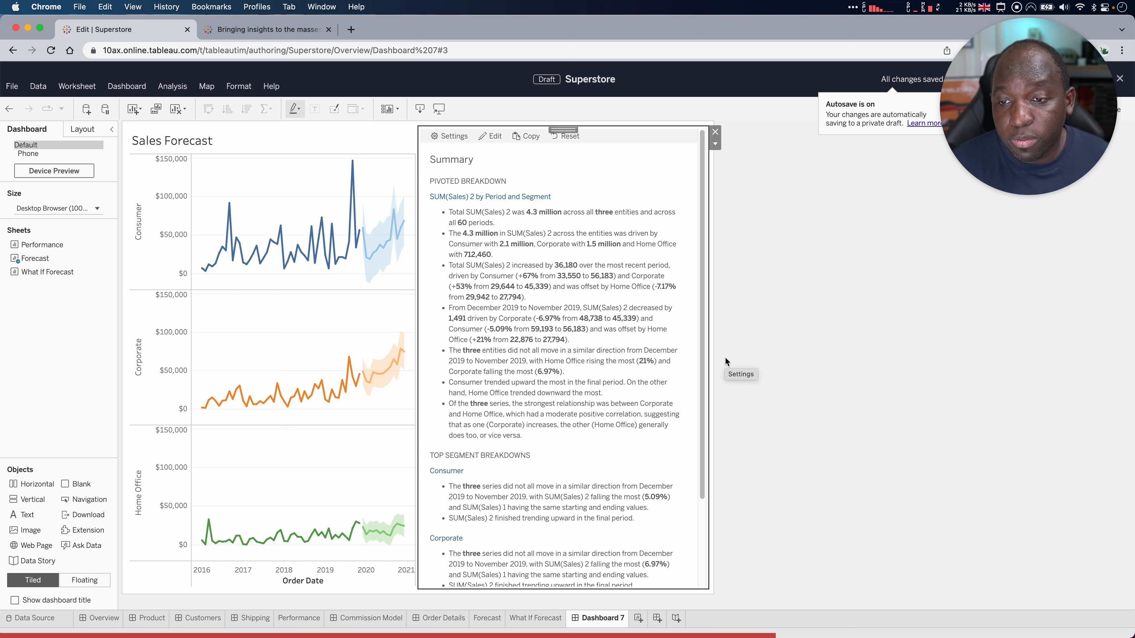
{"action": "left_click", "coordinate": [448, 136]}
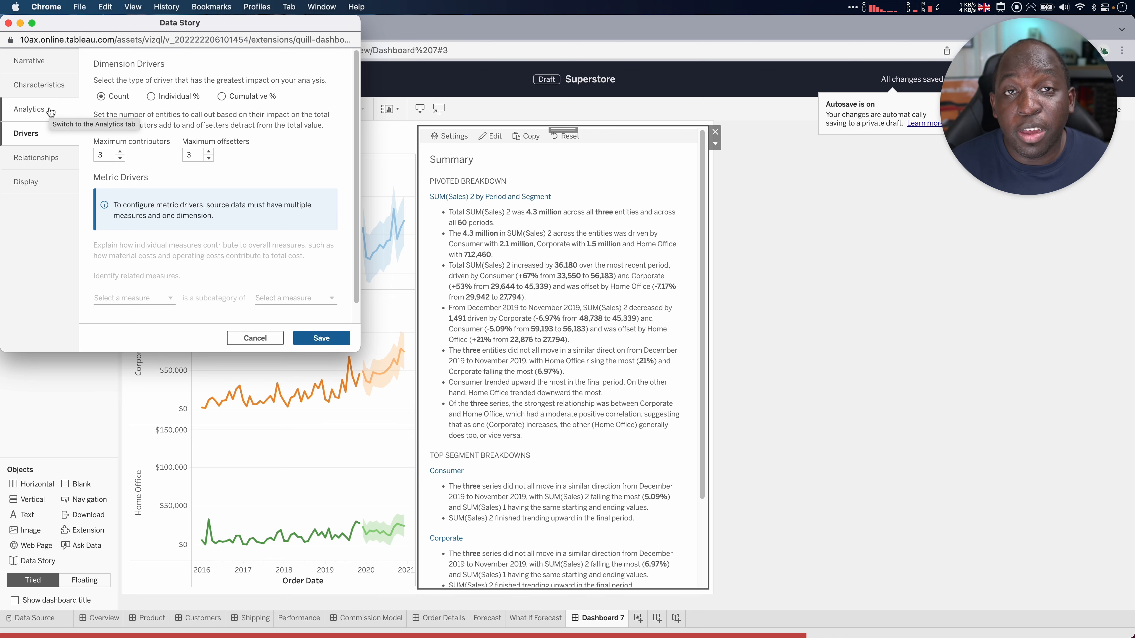
{"action": "left_click", "coordinate": [321, 338]}
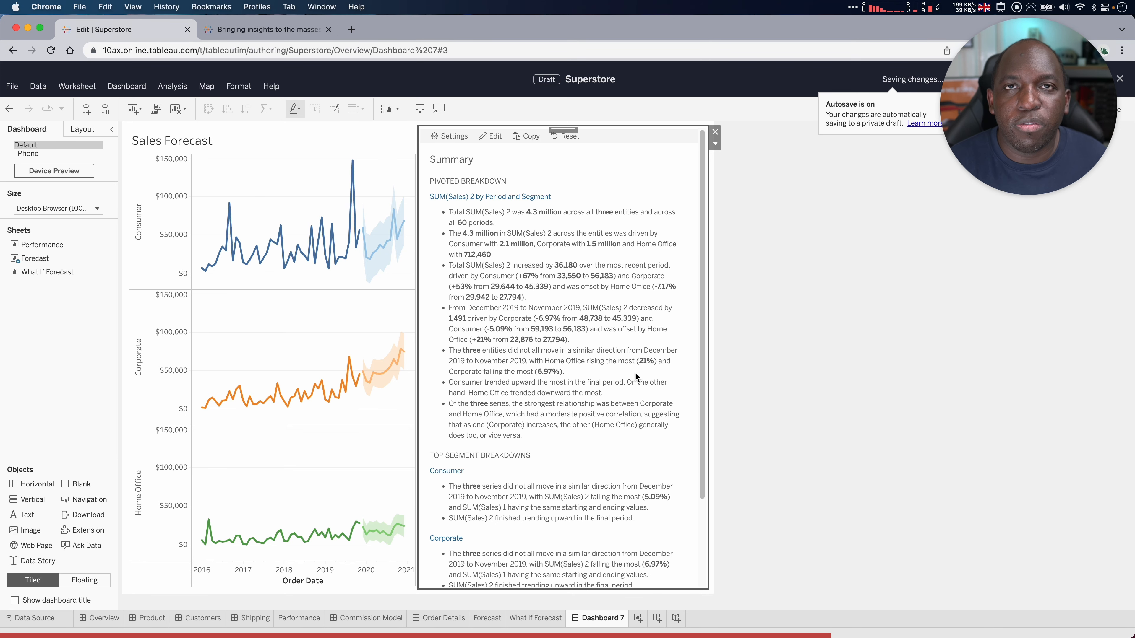
{"action": "left_click", "coordinate": [799, 503]}
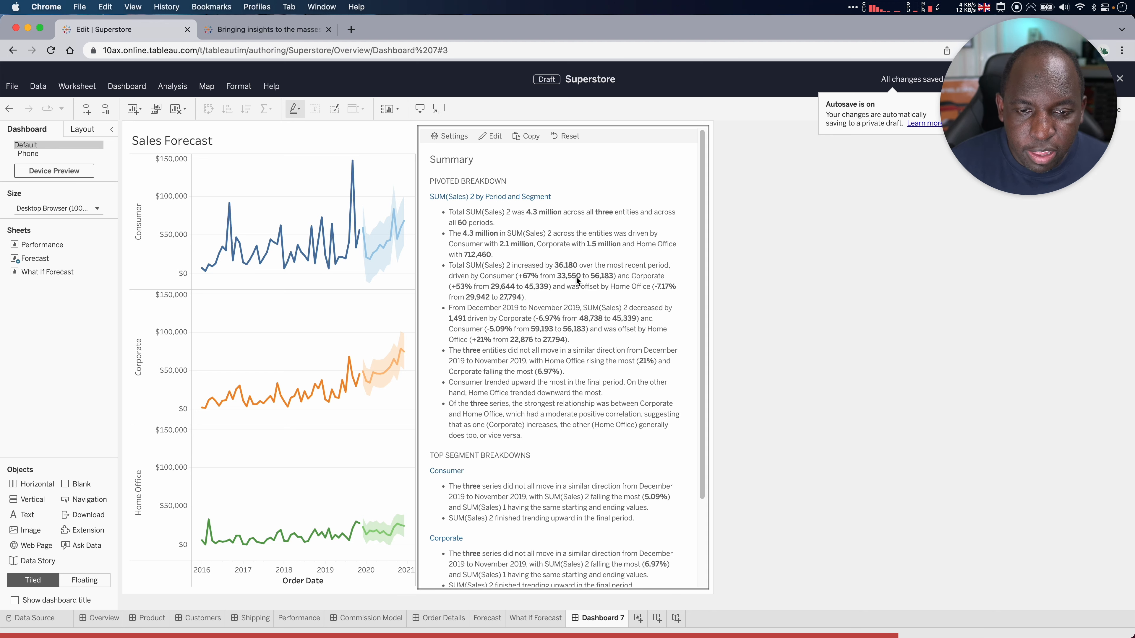
Step: Read through the forecast story's pivoted and top segment breakdowns, highlighting the bullet about the total sales change over the most recent period
{"action": "left_click_drag", "start_coordinate": [557, 276], "coordinate": [532, 275]}
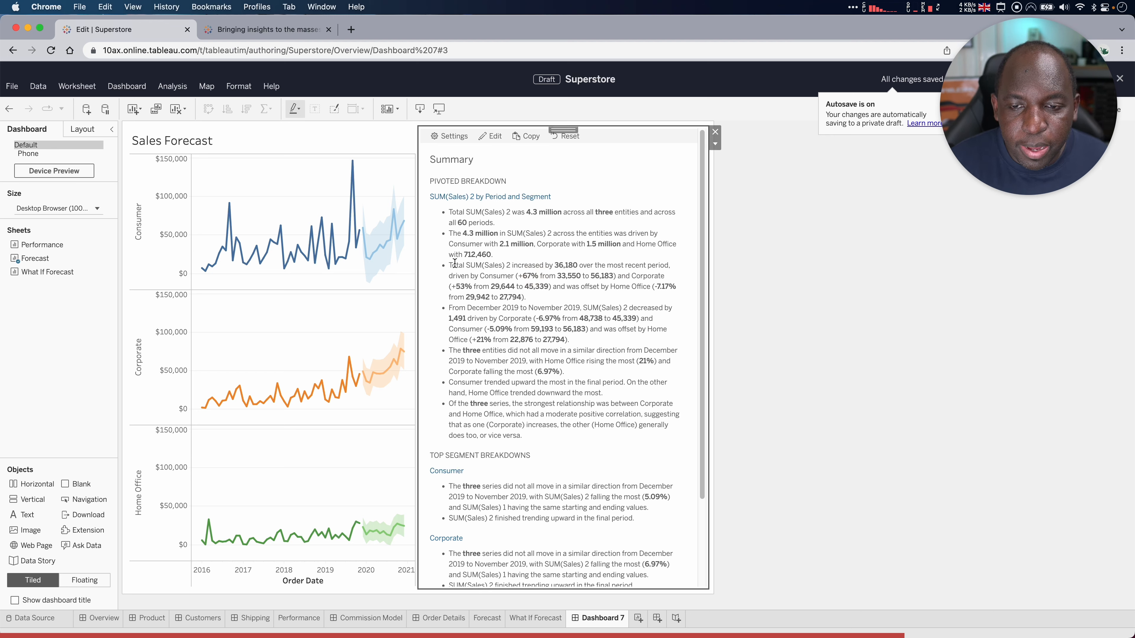
{"action": "left_click_drag", "start_coordinate": [450, 264], "coordinate": [615, 294]}
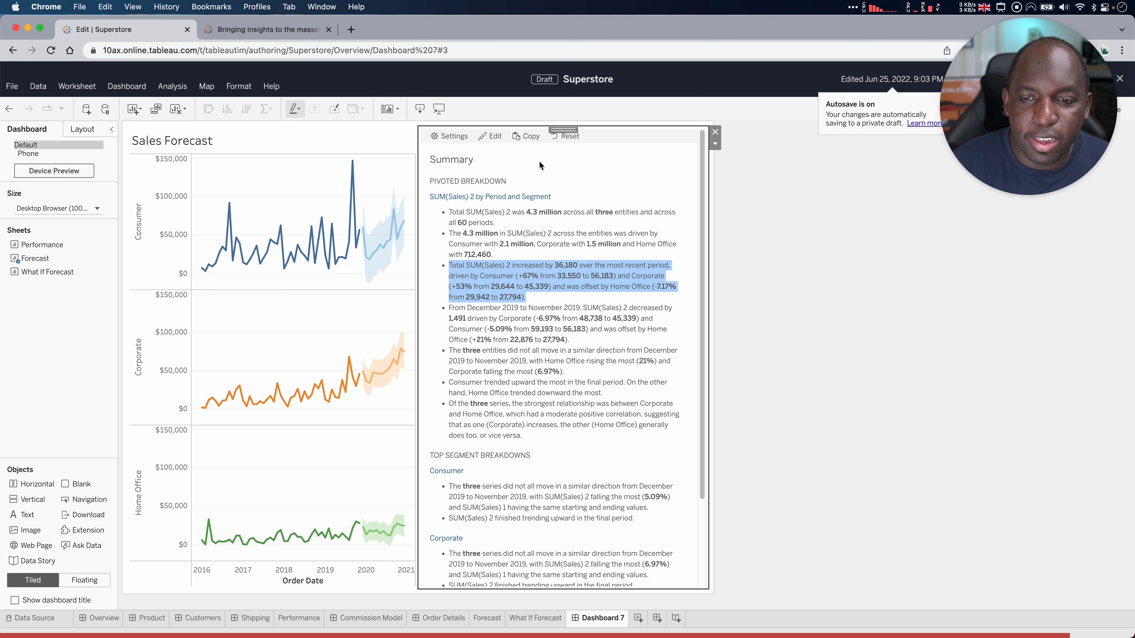
{"action": "left_click", "coordinate": [715, 144]}
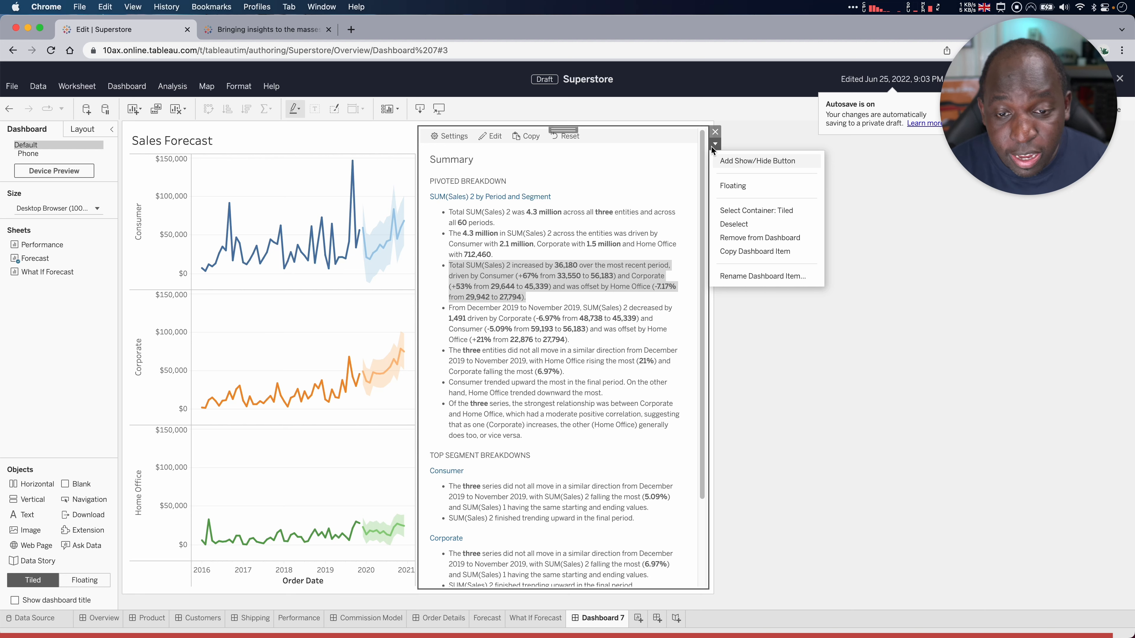
{"action": "left_click", "coordinate": [806, 342]}
{"action": "scroll", "coordinate": [619, 308], "scroll_direction": "down", "scroll_amount": 4}
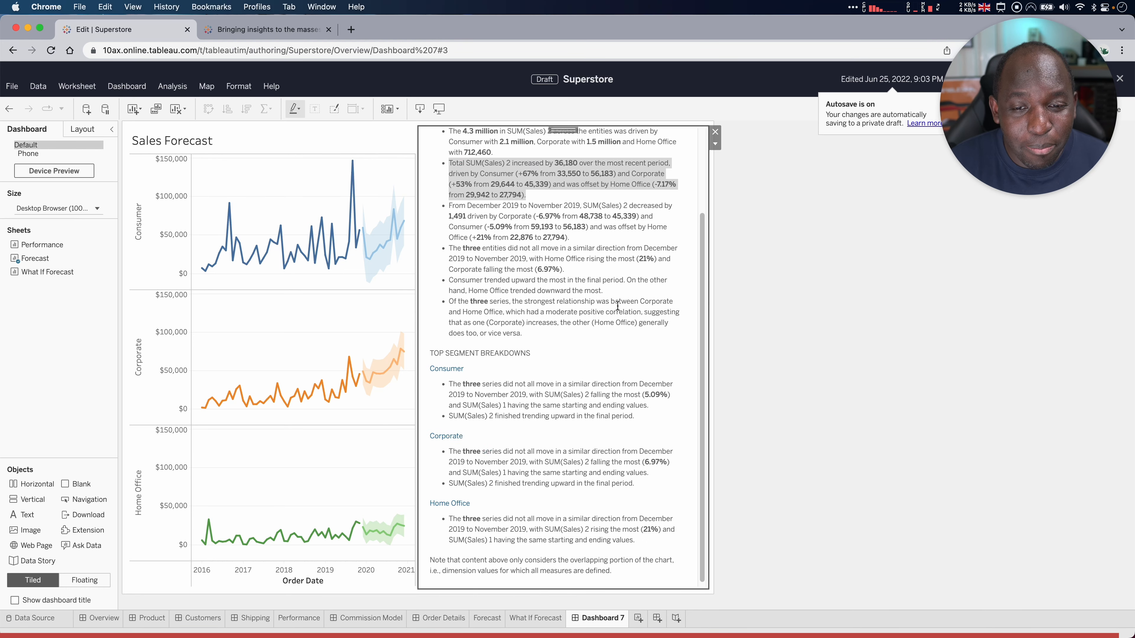
{"action": "scroll", "coordinate": [619, 296], "scroll_direction": "up", "scroll_amount": 4}
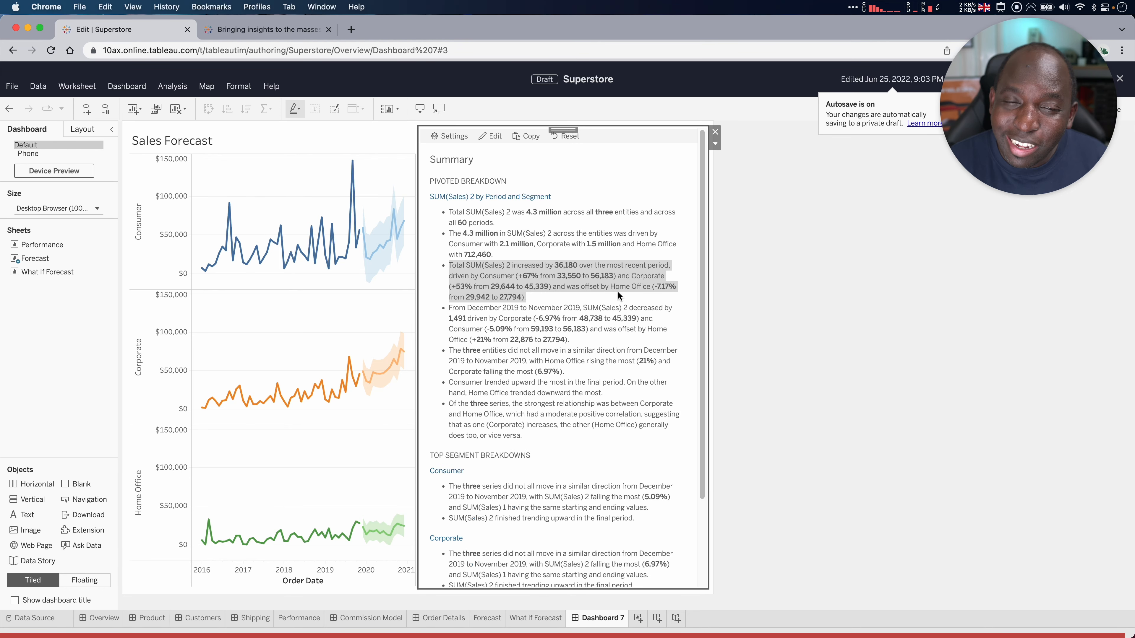
{"action": "scroll", "coordinate": [614, 302], "scroll_direction": "down", "scroll_amount": 5}
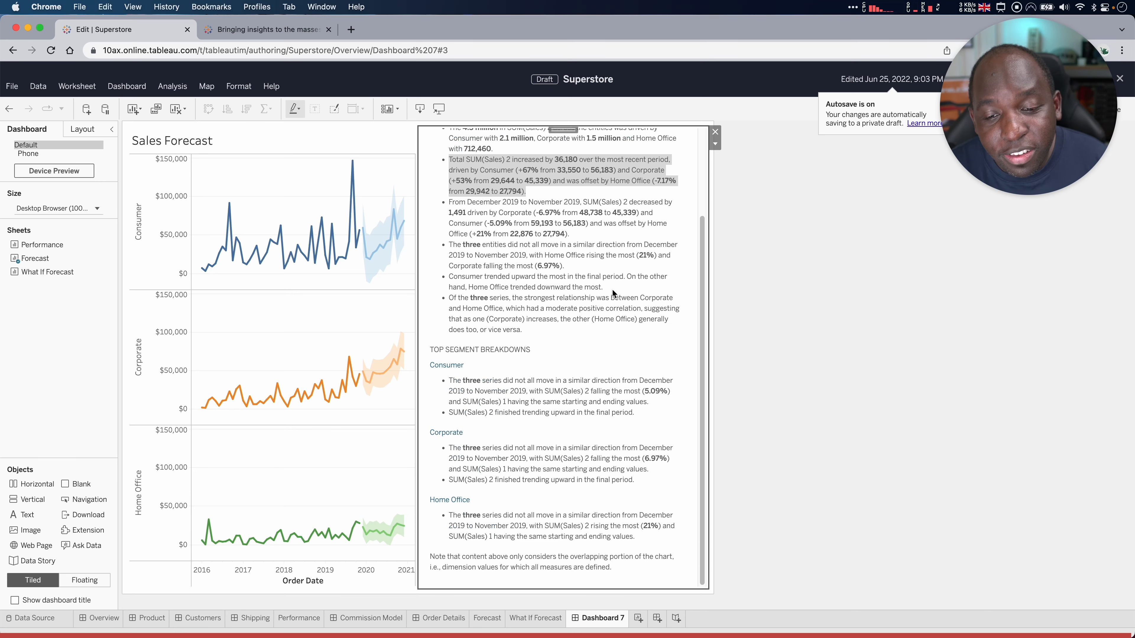
{"action": "scroll", "coordinate": [574, 284], "scroll_direction": "up", "scroll_amount": 5}
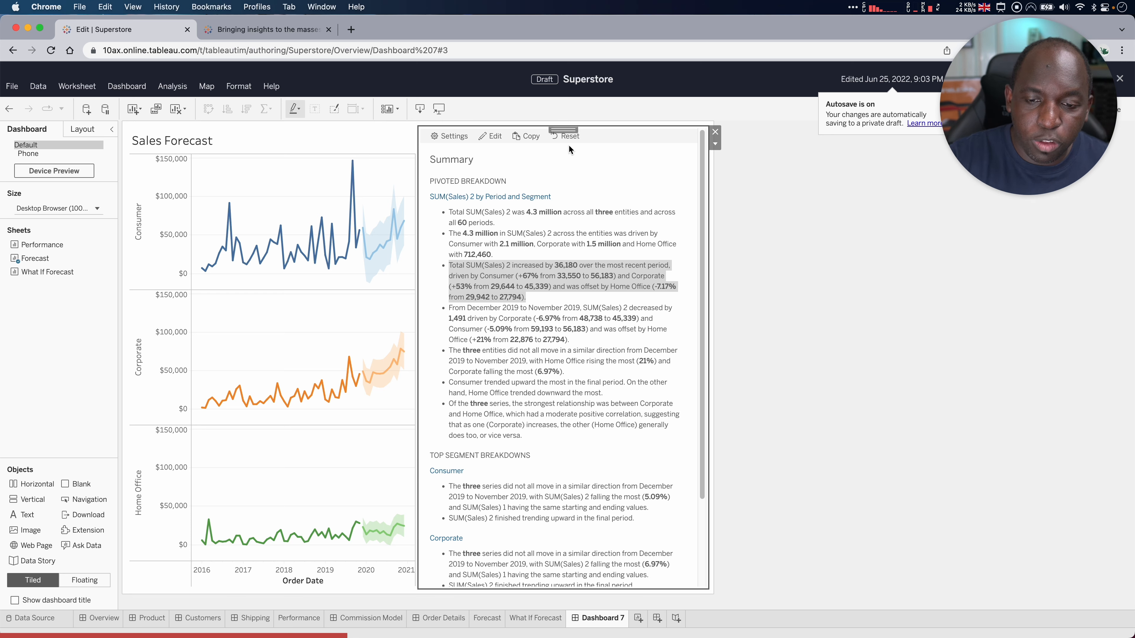
{"action": "scroll", "coordinate": [599, 369], "scroll_direction": "down", "scroll_amount": 3}
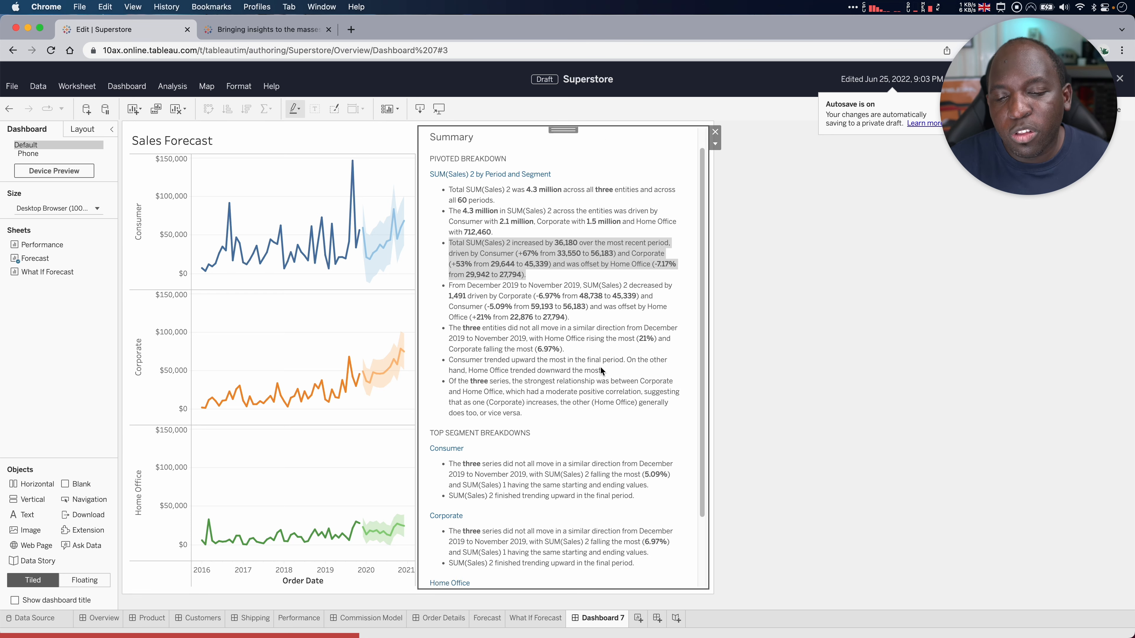
{"action": "scroll", "coordinate": [597, 360], "scroll_direction": "up", "scroll_amount": 3}
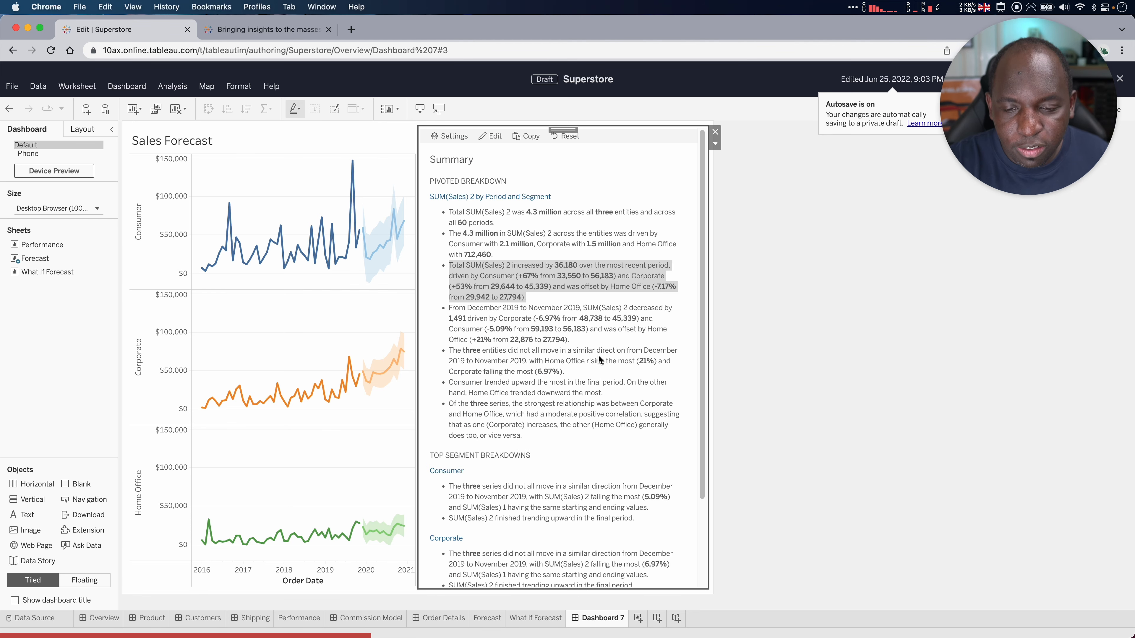
{"action": "scroll", "coordinate": [598, 359], "scroll_direction": "down", "scroll_amount": 3}
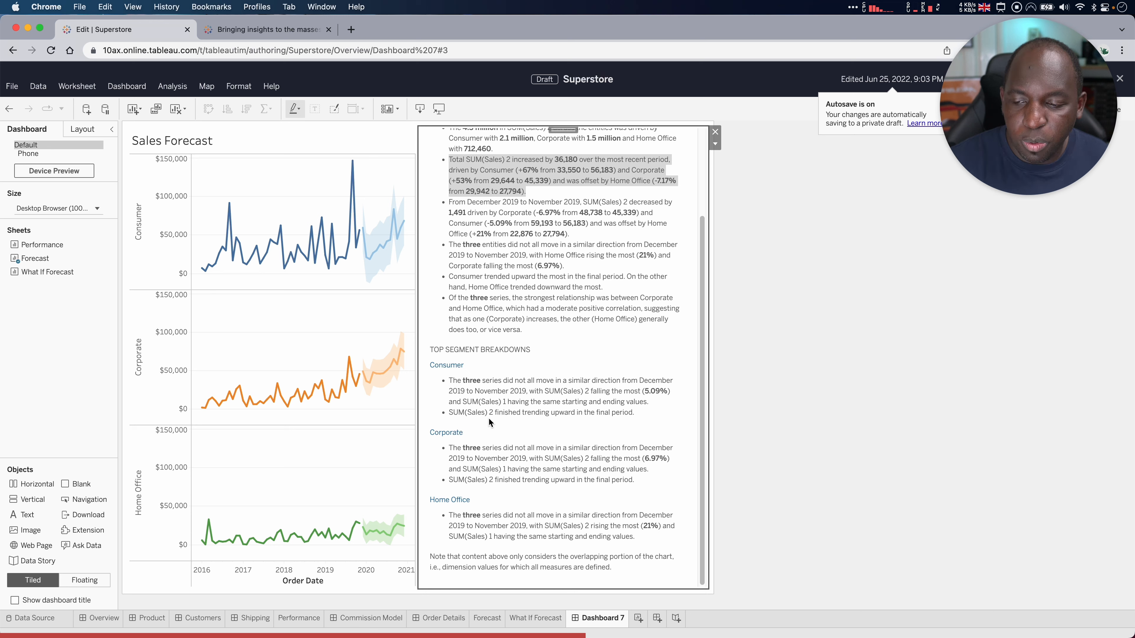
{"action": "left_click", "coordinate": [863, 407]}
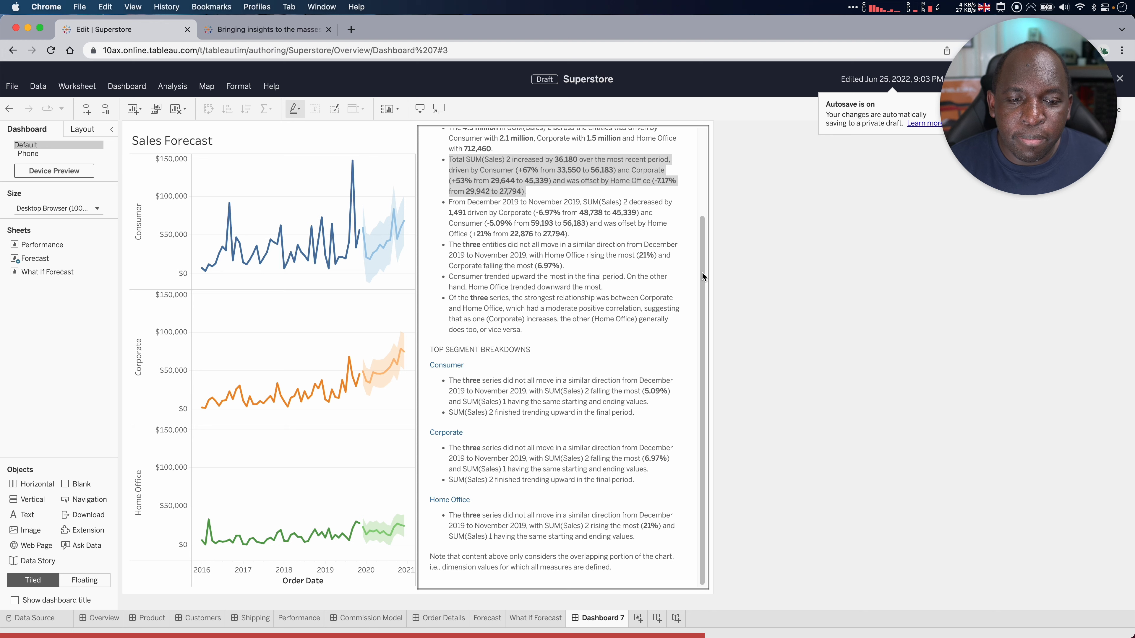
{"action": "left_click_drag", "start_coordinate": [703, 222], "coordinate": [706, 119]}
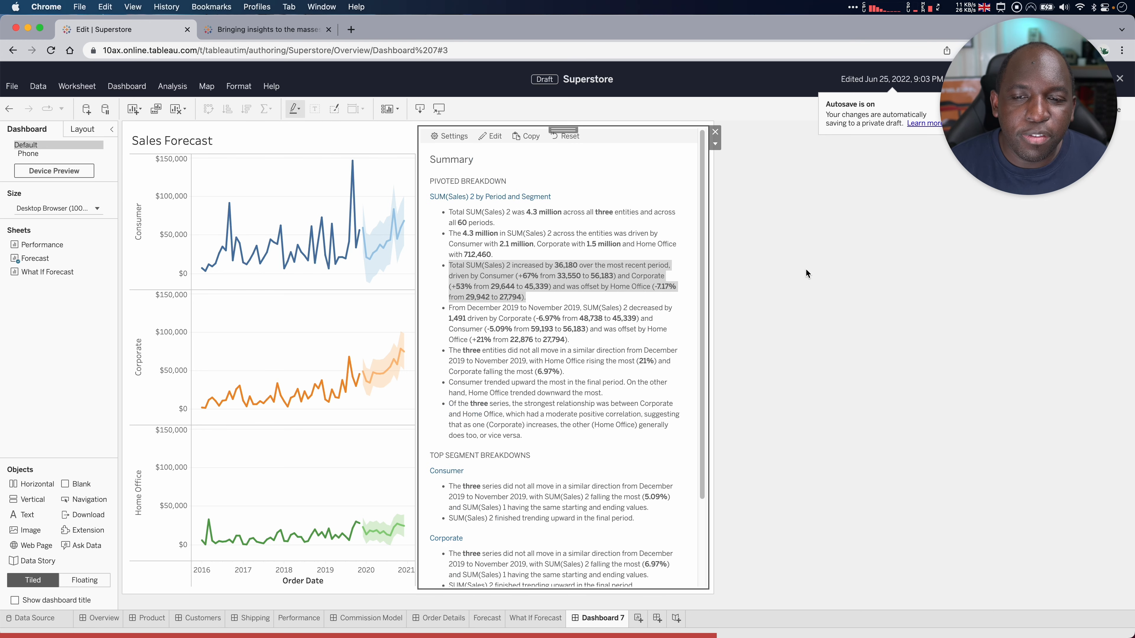
{"action": "left_click", "coordinate": [782, 270]}
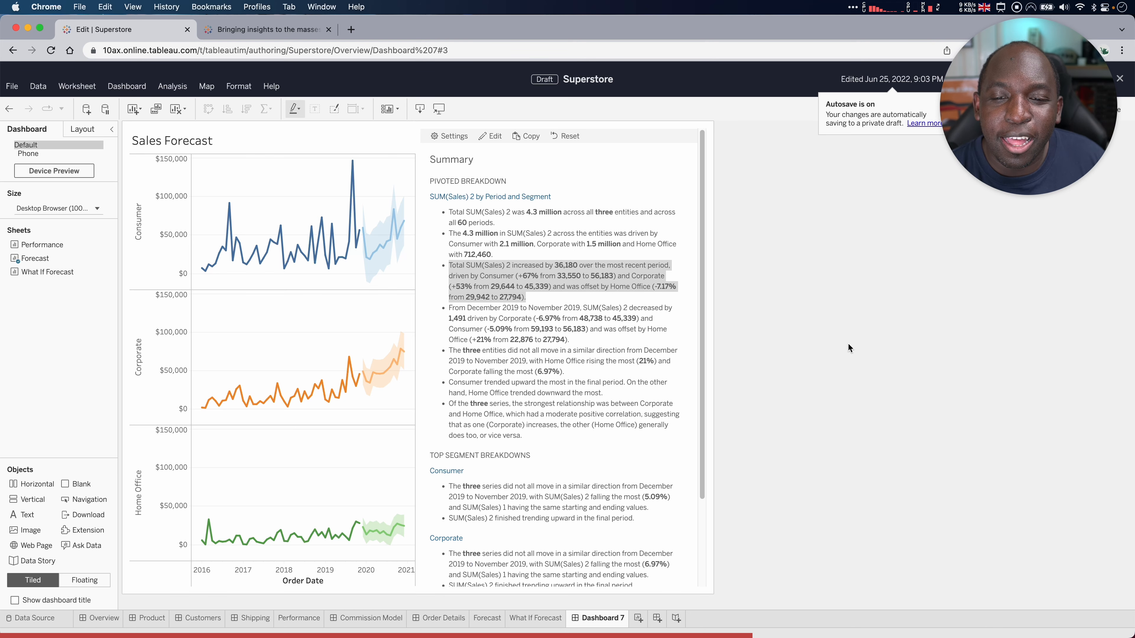
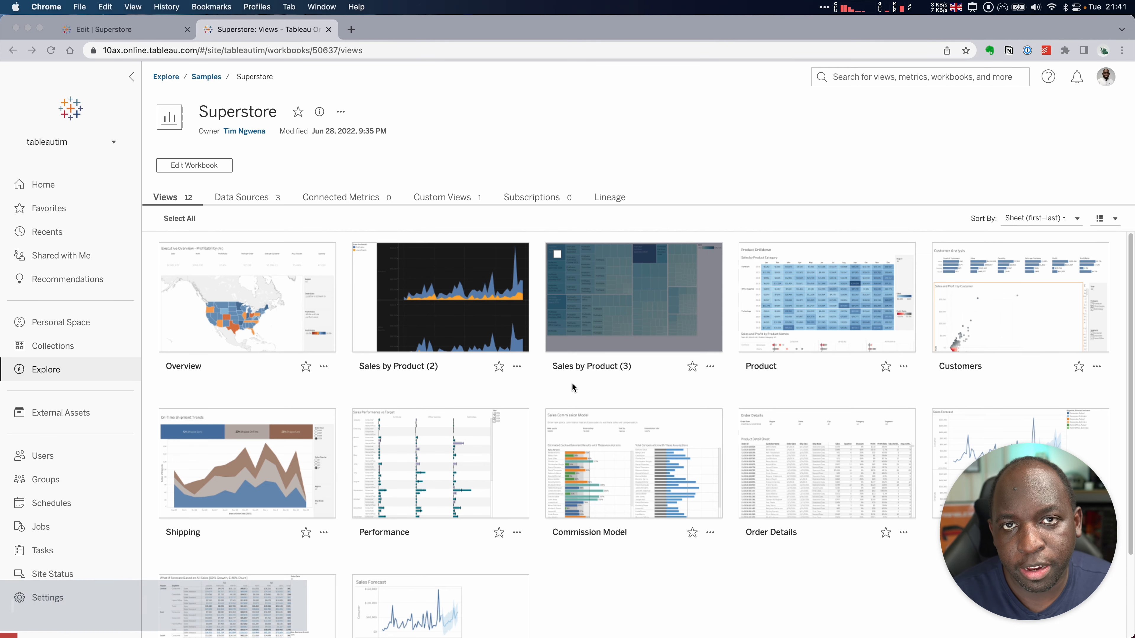
Step: Open the published Dashboard 7 view from the Superstore workbook and read its forecast story summary, highlighting the pivoted breakdown bullets
{"action": "scroll", "coordinate": [572, 385], "scroll_direction": "down", "scroll_amount": 3}
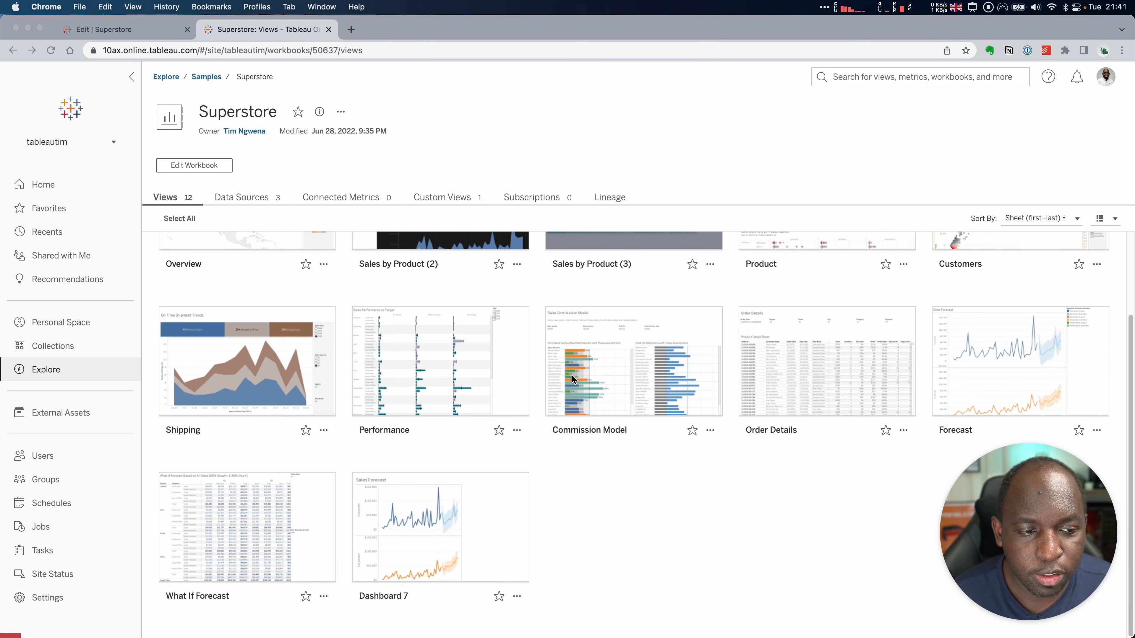
{"action": "left_click", "coordinate": [474, 543]}
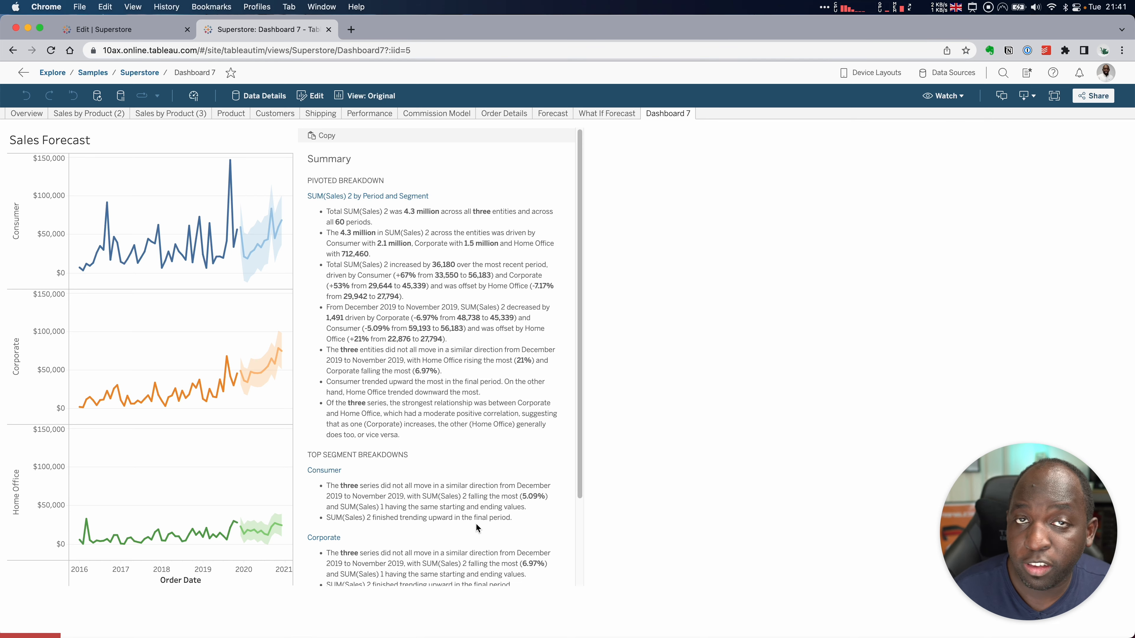
{"action": "scroll", "coordinate": [475, 523], "scroll_direction": "down", "scroll_amount": 5}
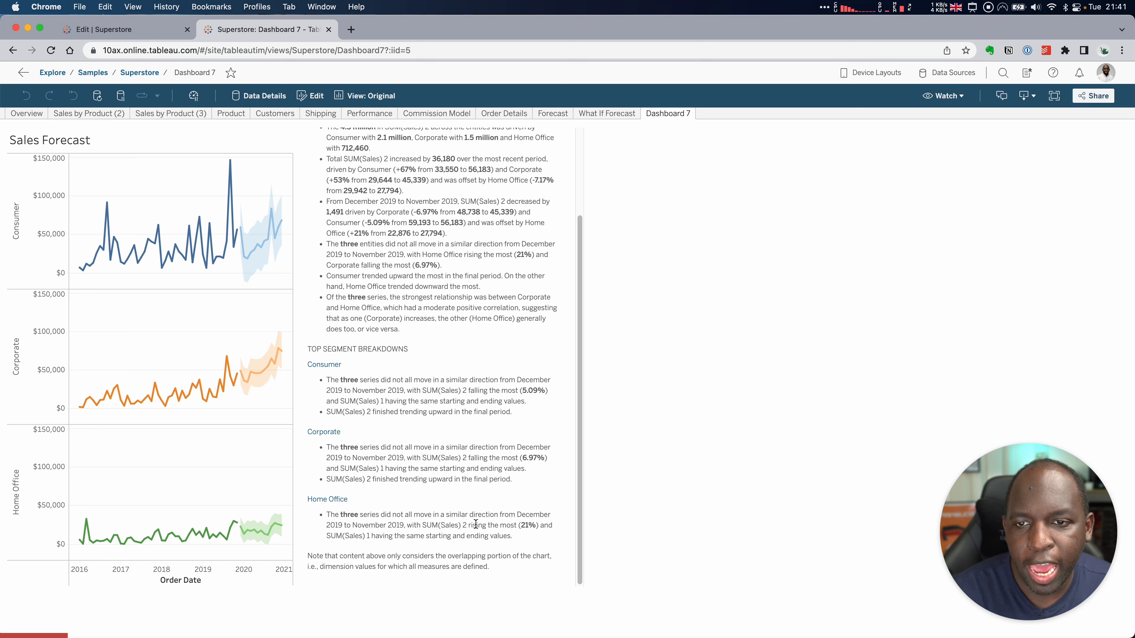
{"action": "scroll", "coordinate": [475, 524], "scroll_direction": "up", "scroll_amount": 5}
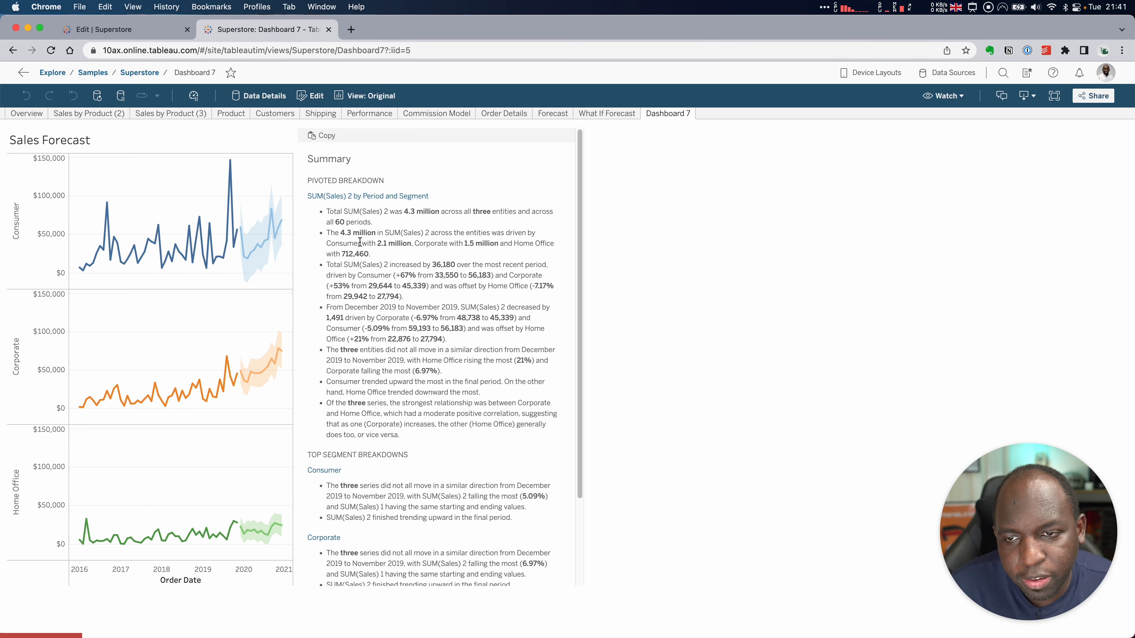
{"action": "left_click_drag", "start_coordinate": [339, 233], "coordinate": [359, 254]}
{"action": "left_click_drag", "start_coordinate": [416, 309], "coordinate": [496, 382]}
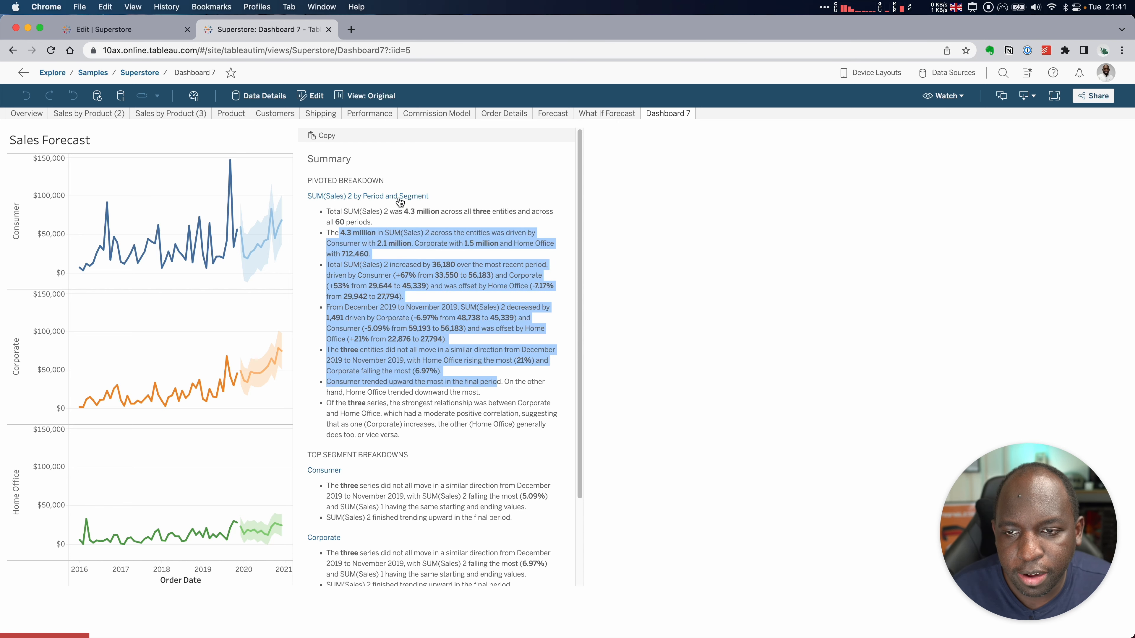
Step: Drill into the story's SUM(Sales) 2 by Period and Segment section, examine the details for each segment, and return to the summary
{"action": "left_click", "coordinate": [374, 197]}
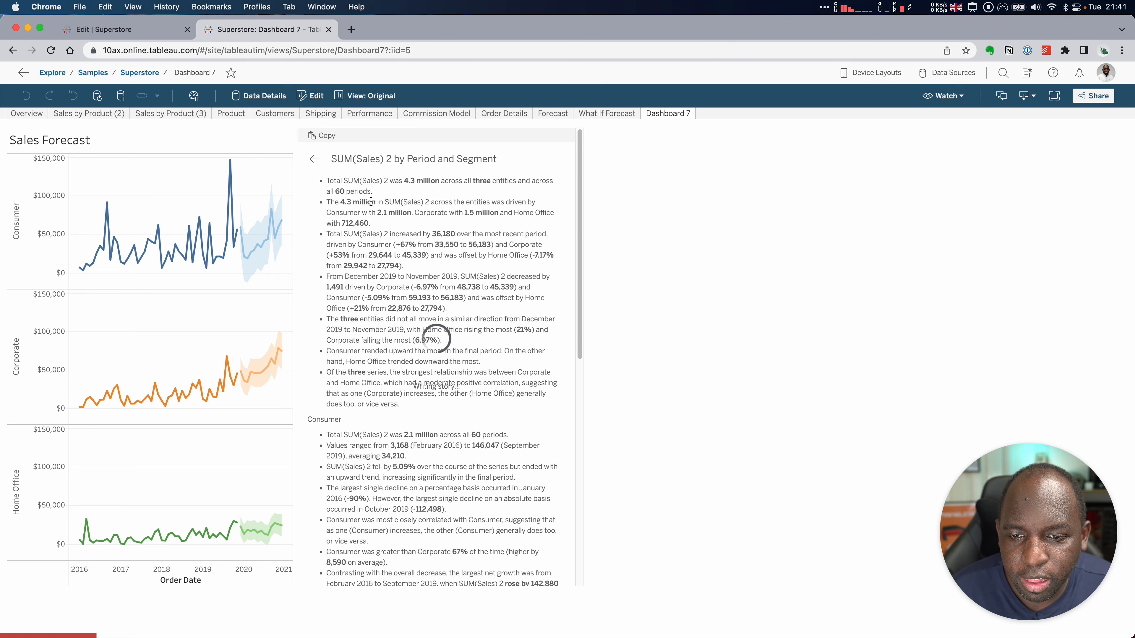
{"action": "scroll", "coordinate": [431, 298], "scroll_direction": "down", "scroll_amount": 10}
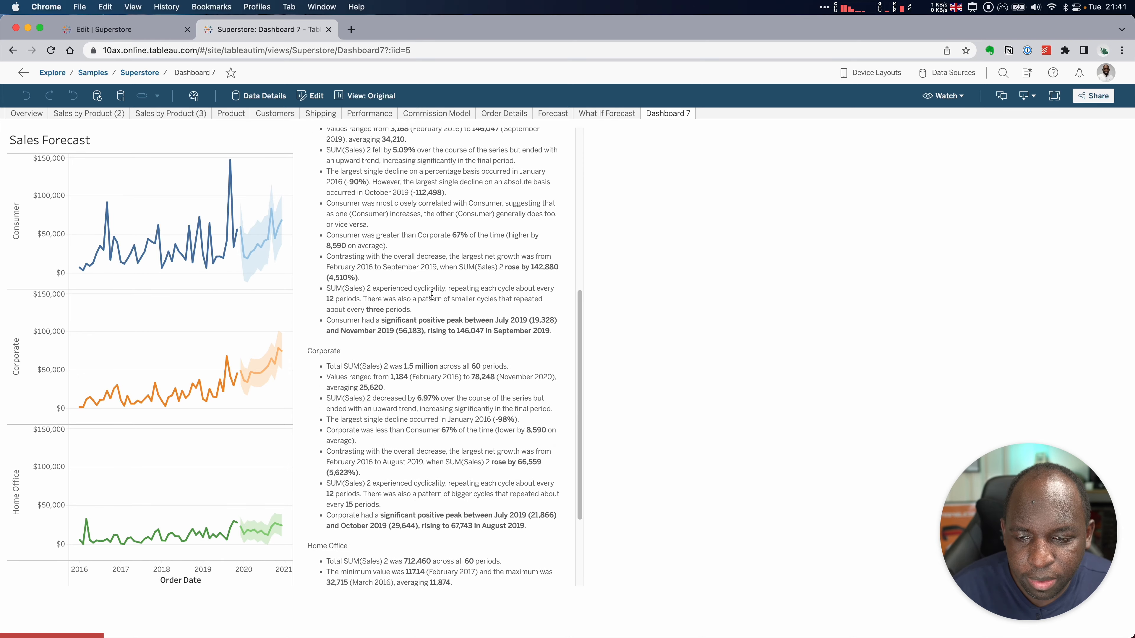
{"action": "scroll", "coordinate": [433, 302], "scroll_direction": "up", "scroll_amount": 10}
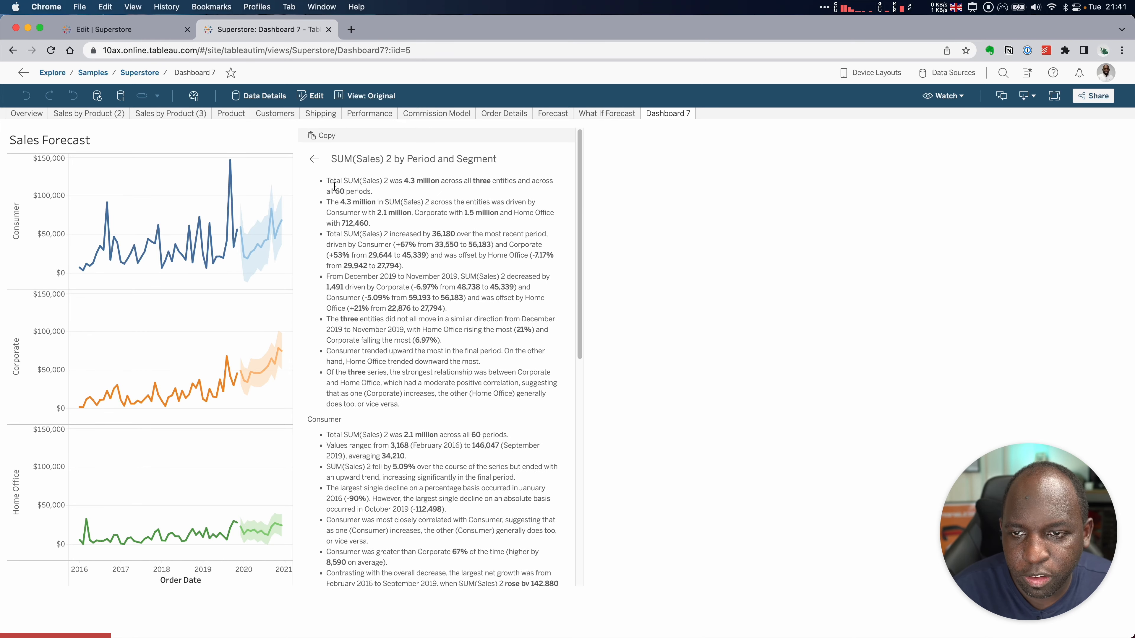
{"action": "left_click", "coordinate": [315, 159]}
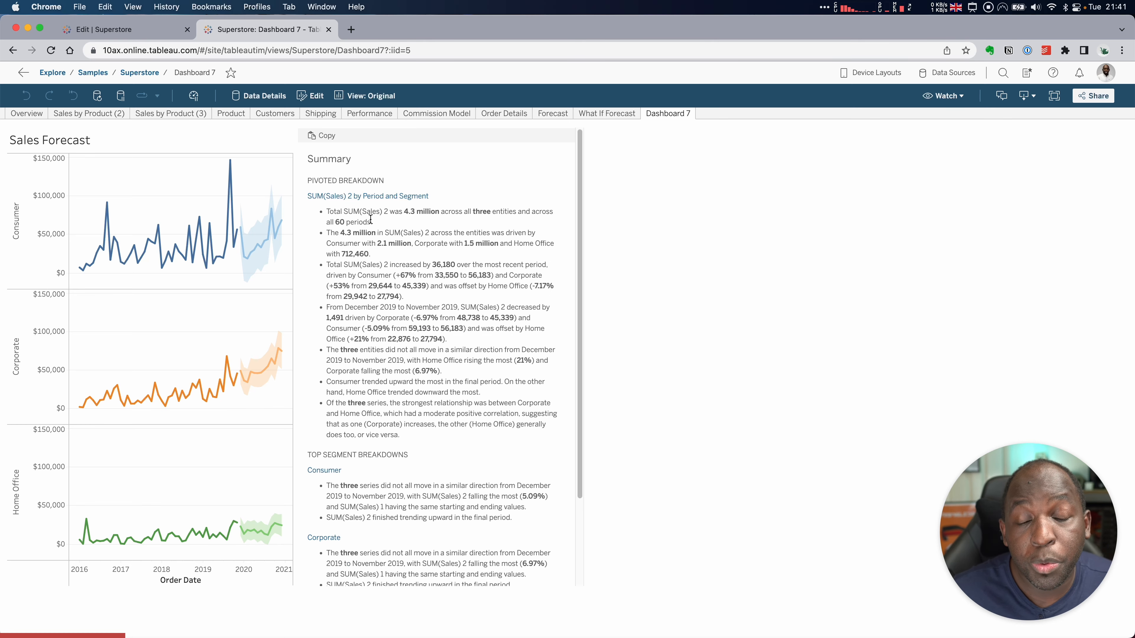
{"action": "left_click", "coordinate": [378, 199]}
{"action": "scroll", "coordinate": [389, 293], "scroll_direction": "down", "scroll_amount": 2}
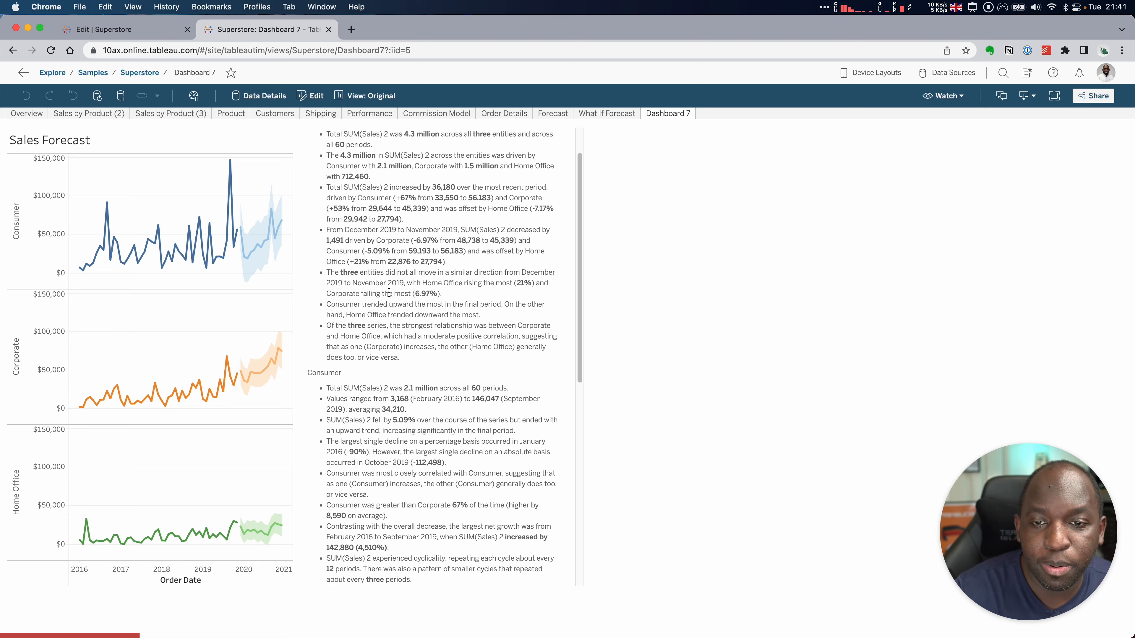
{"action": "scroll", "coordinate": [388, 293], "scroll_direction": "down", "scroll_amount": 5}
{"action": "scroll", "coordinate": [388, 293], "scroll_direction": "up", "scroll_amount": 7}
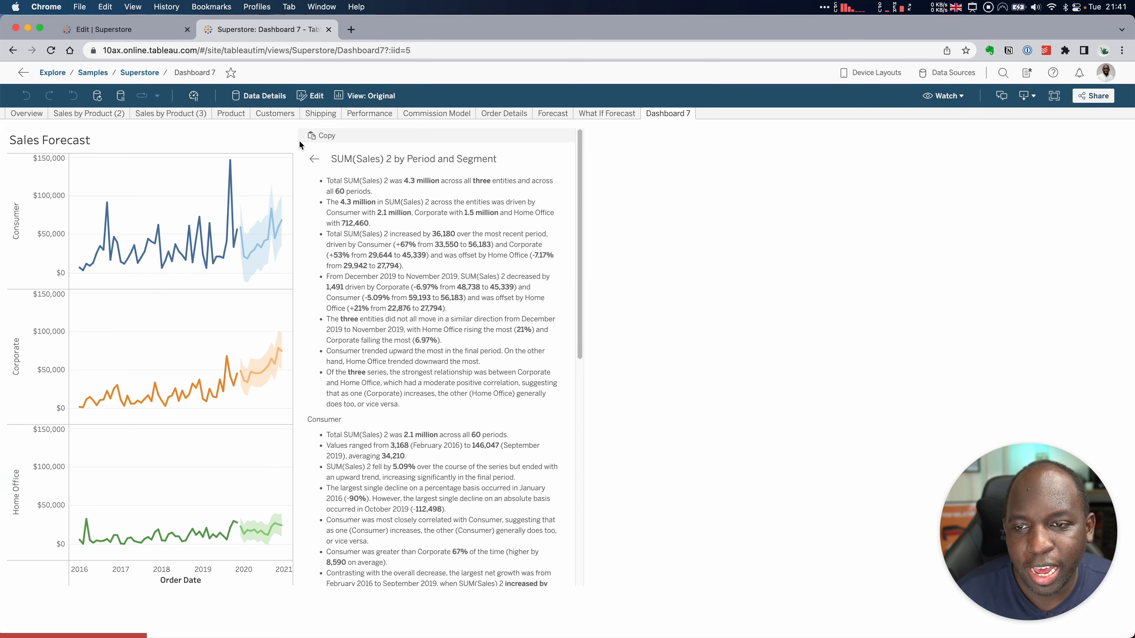
{"action": "left_click", "coordinate": [313, 158]}
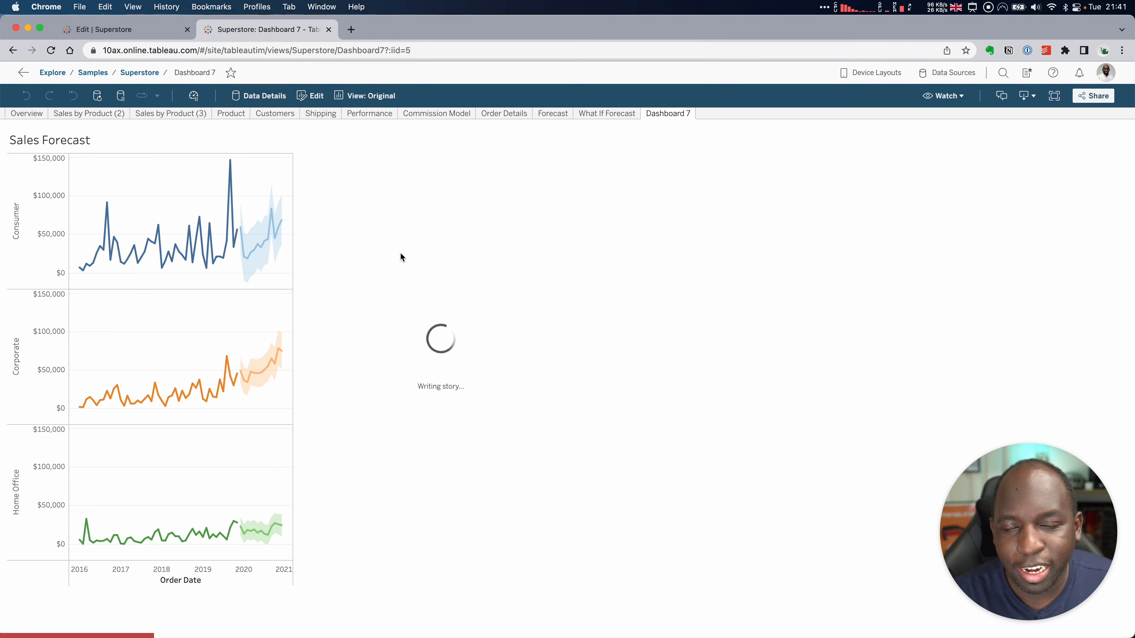
Step: Examine the detailed Consumer breakdown under the top segments, return to the summary, and open the Corporate breakdown
{"action": "scroll", "coordinate": [402, 313], "scroll_direction": "down", "scroll_amount": 5}
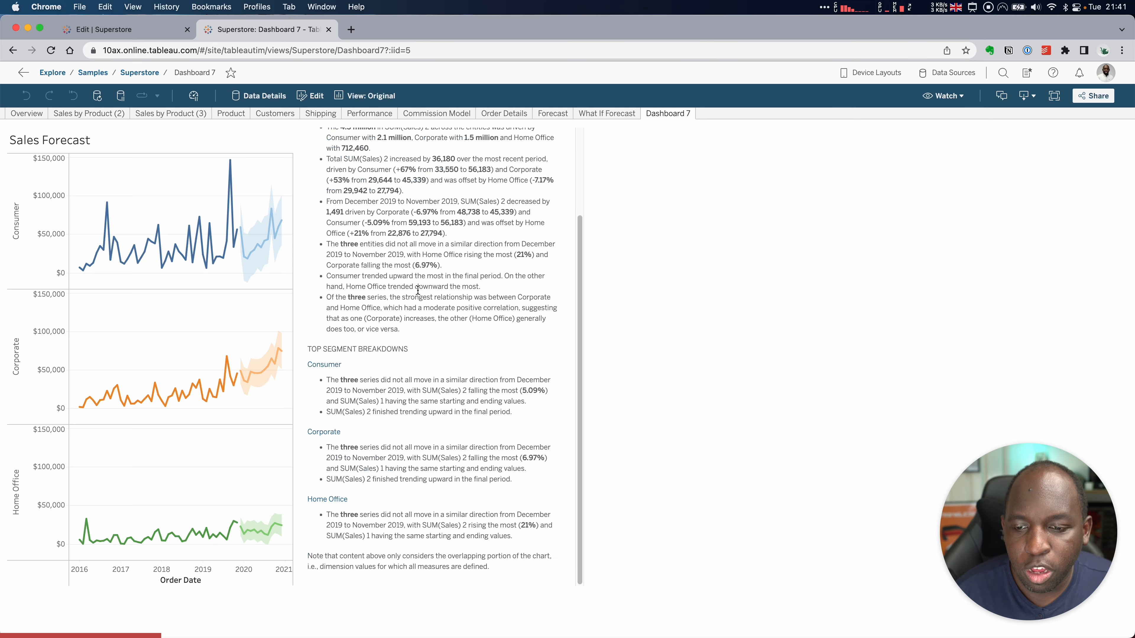
{"action": "left_click", "coordinate": [324, 365]}
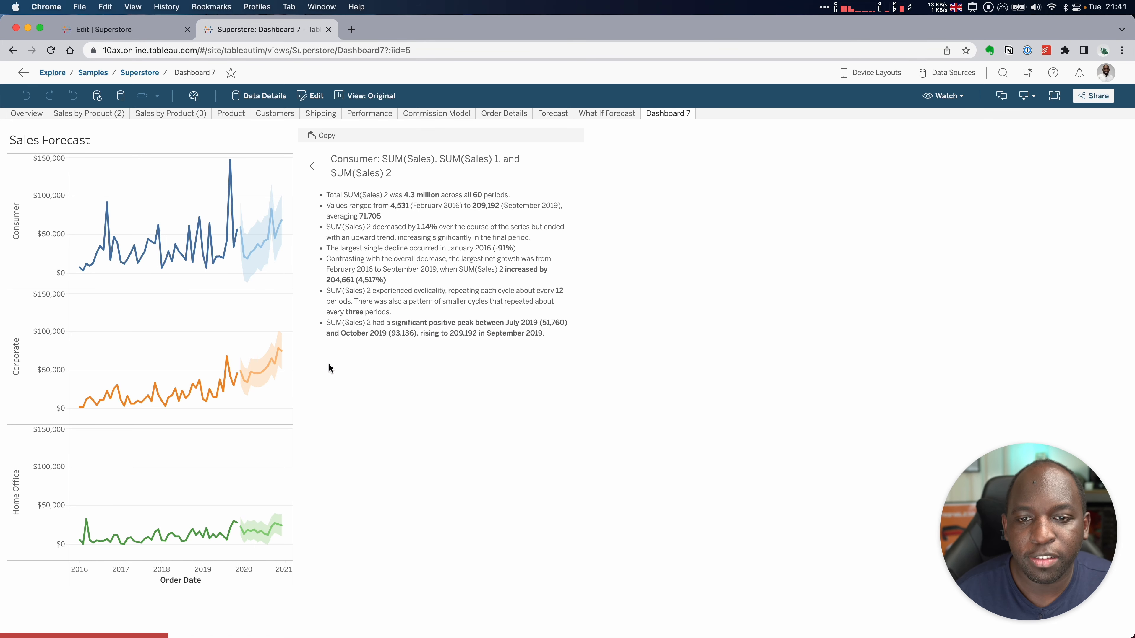
{"action": "left_click", "coordinate": [314, 167]}
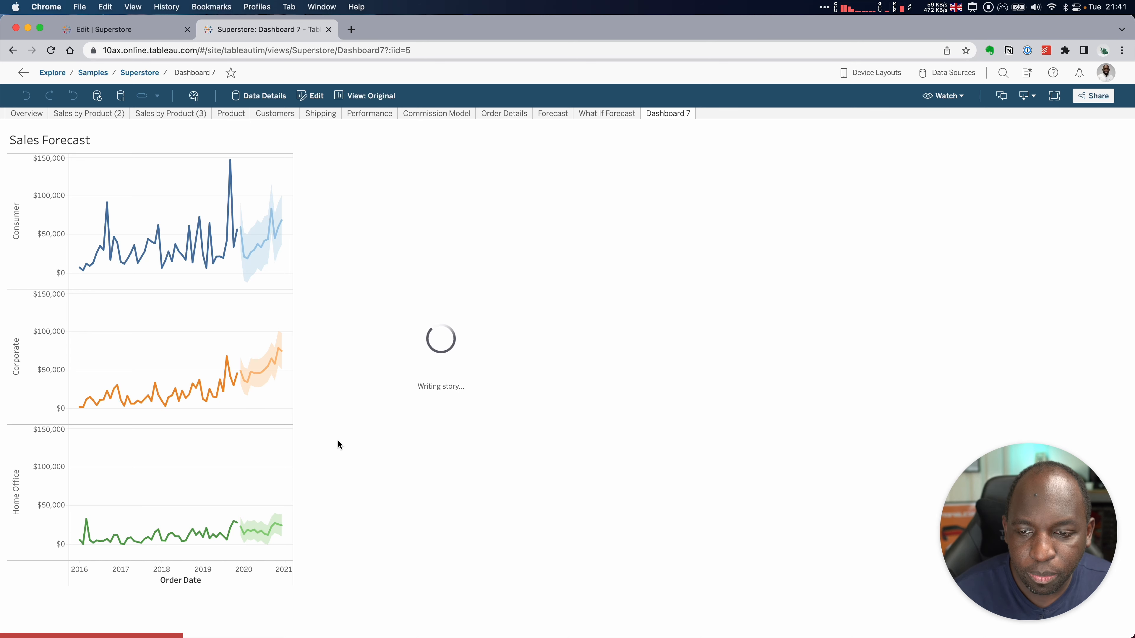
{"action": "scroll", "coordinate": [326, 481], "scroll_direction": "down", "scroll_amount": 3}
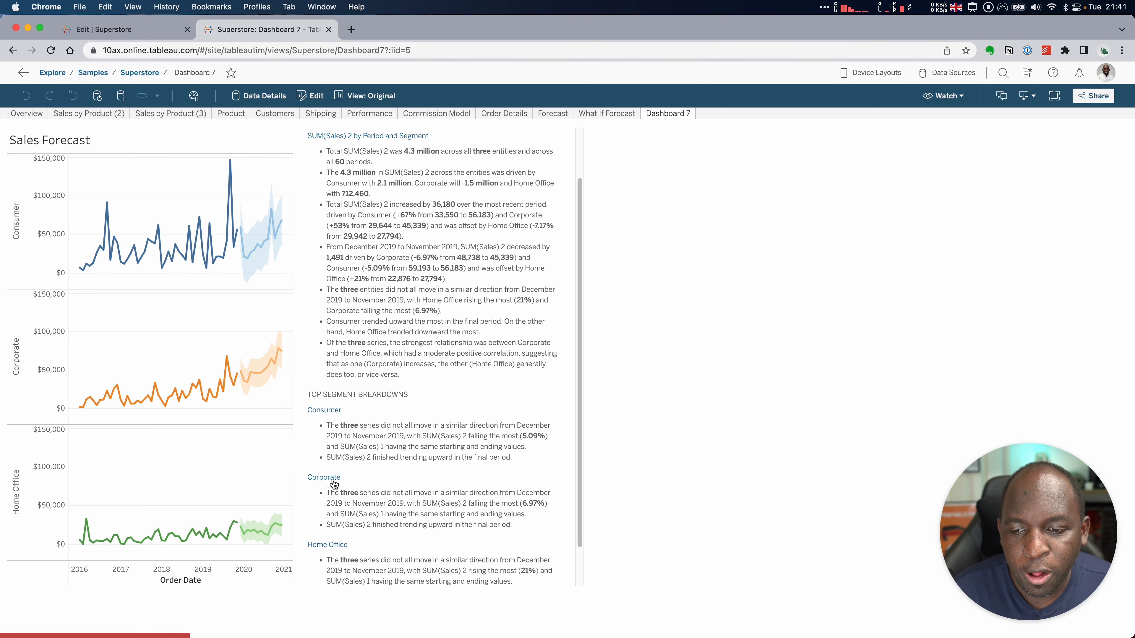
{"action": "left_click", "coordinate": [331, 480]}
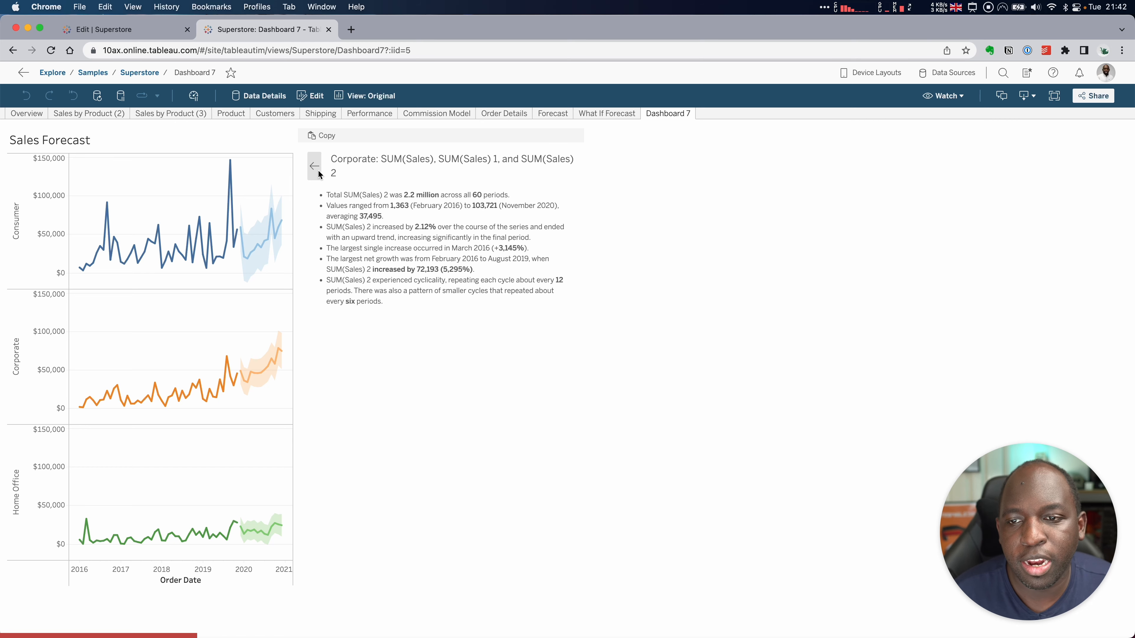
Step: Leave the Corporate breakdown for the story summary and open the published Customers view from the Superstore workbook
{"action": "left_click", "coordinate": [318, 172]}
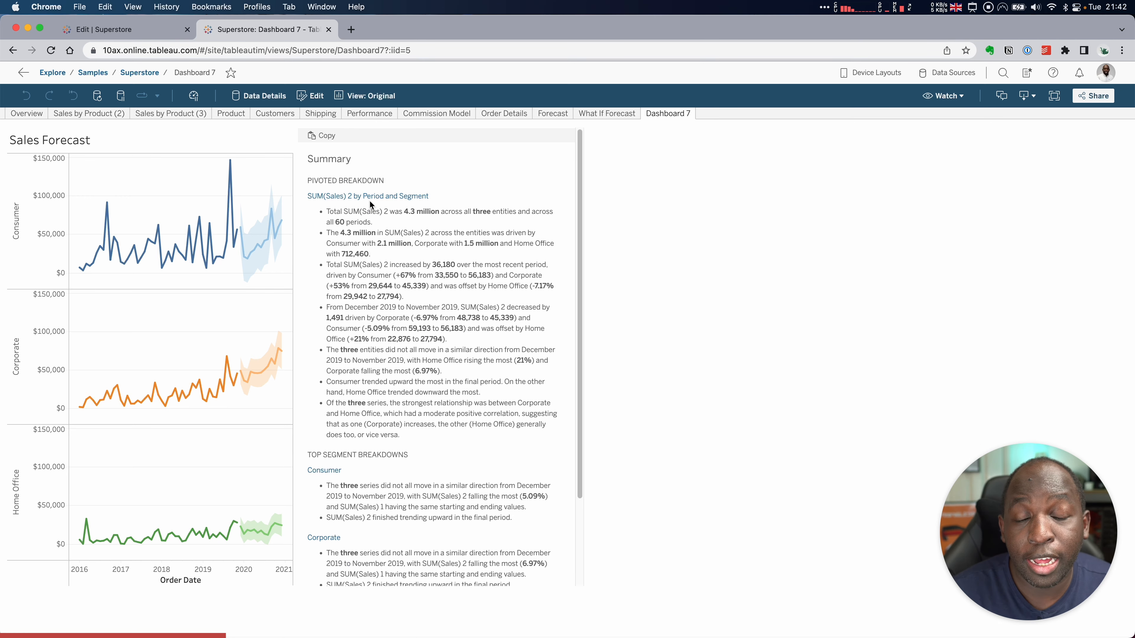
{"action": "left_click", "coordinate": [139, 73]}
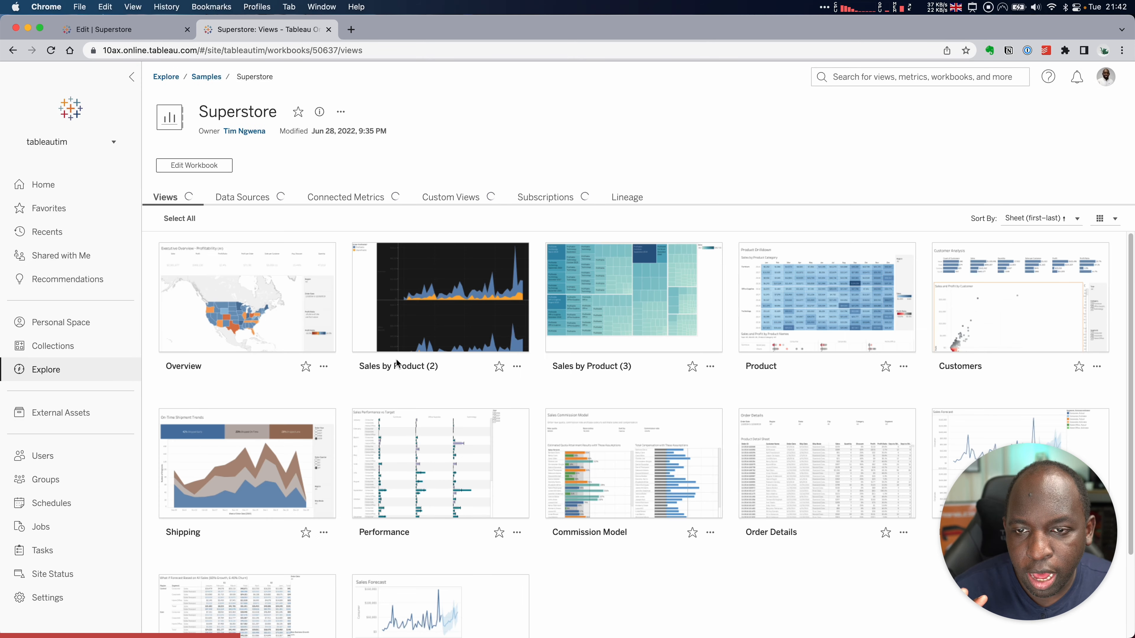
{"action": "left_click", "coordinate": [1017, 328]}
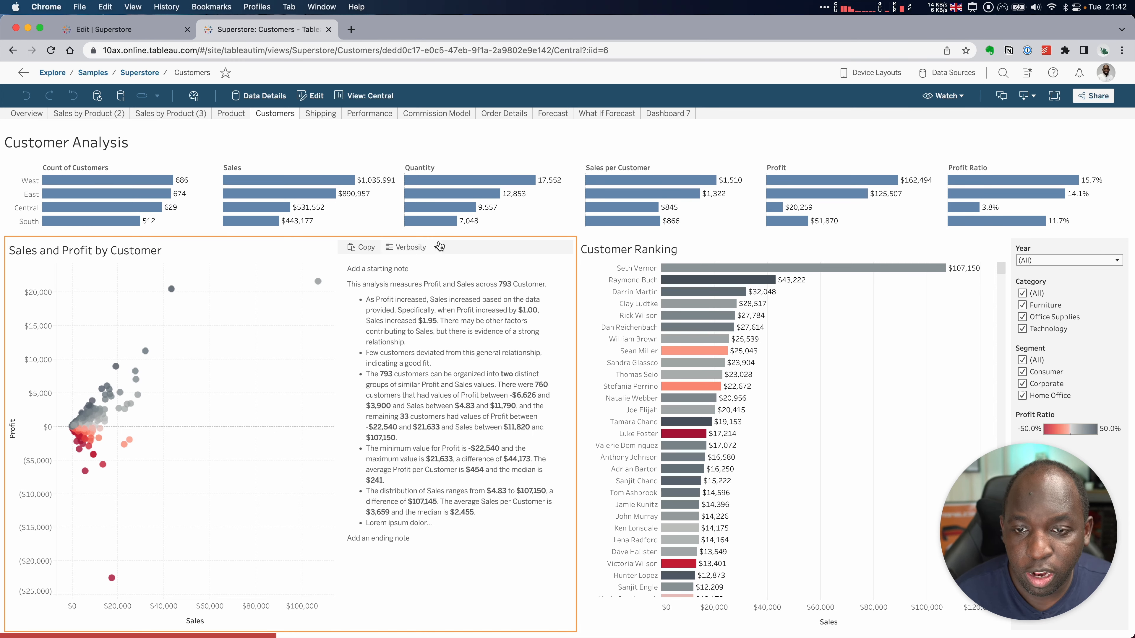
Step: Set the Sales and Profit by Customer story's verbosity to High and read the expanded text
{"action": "left_click", "coordinate": [432, 248]}
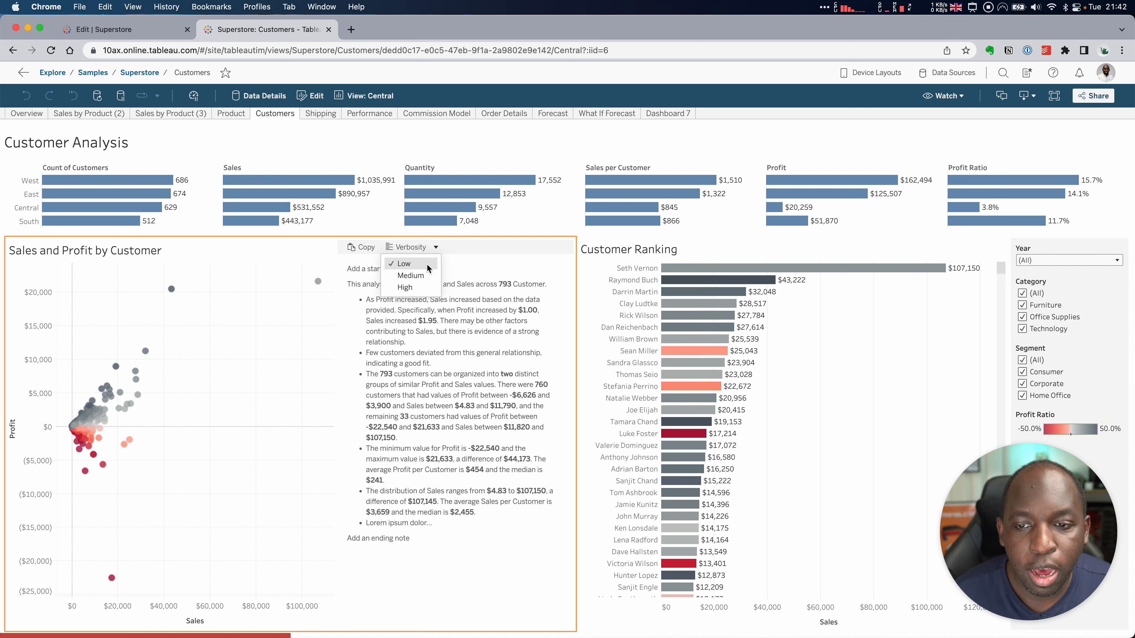
{"action": "left_click", "coordinate": [407, 288]}
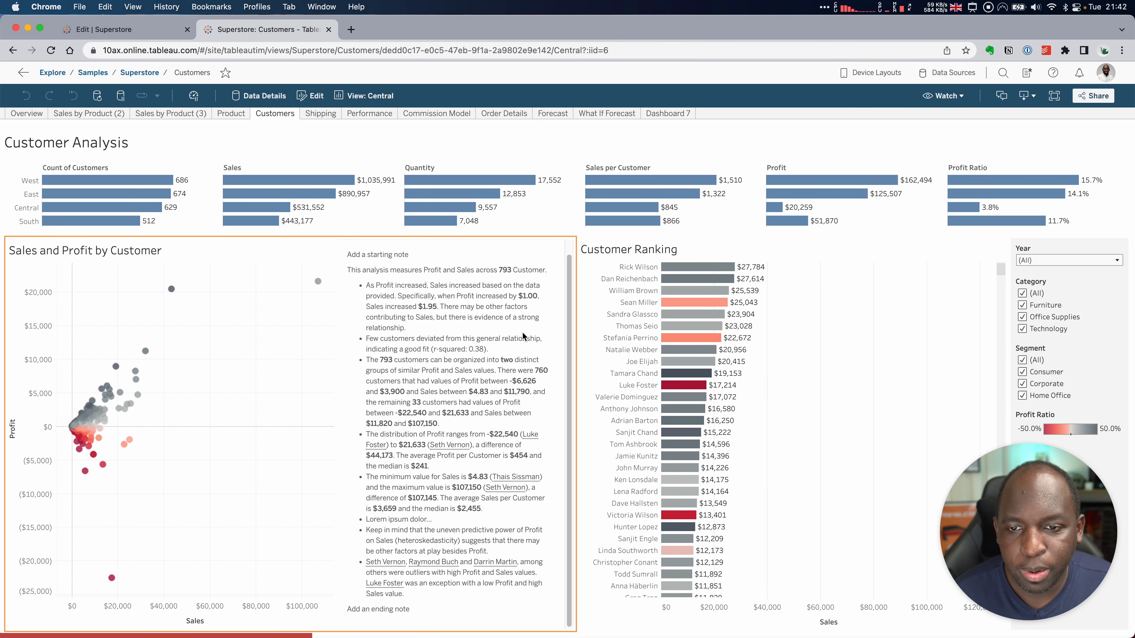
{"action": "scroll", "coordinate": [439, 326], "scroll_direction": "up", "scroll_amount": 1}
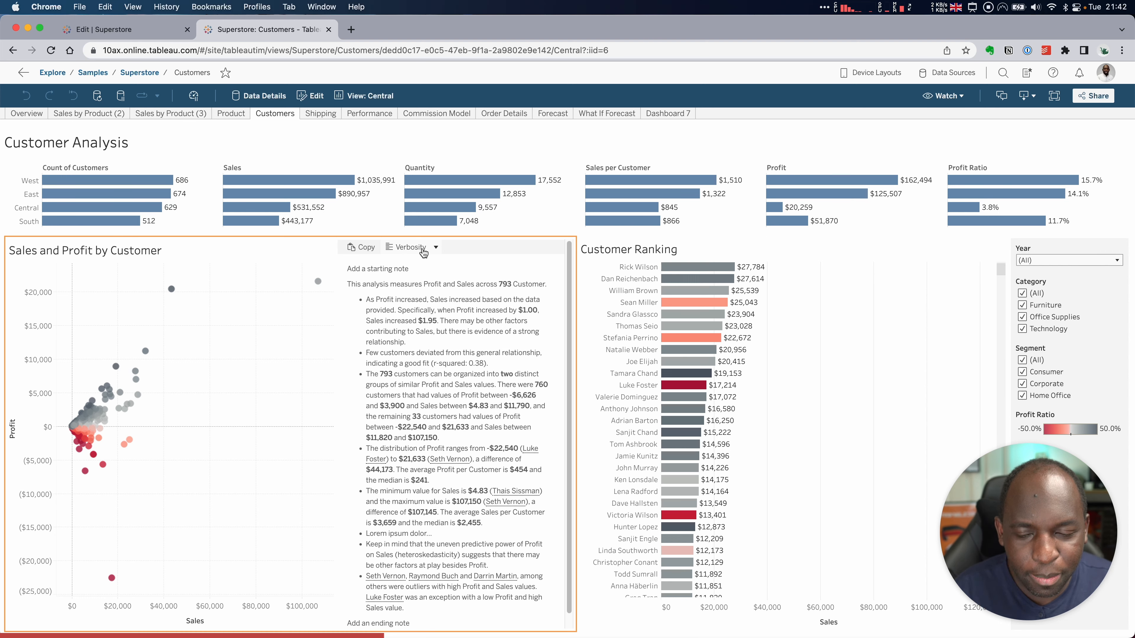
Step: Set the customer story's verbosity to Low and review the available verbosity levels
{"action": "left_click", "coordinate": [423, 253]}
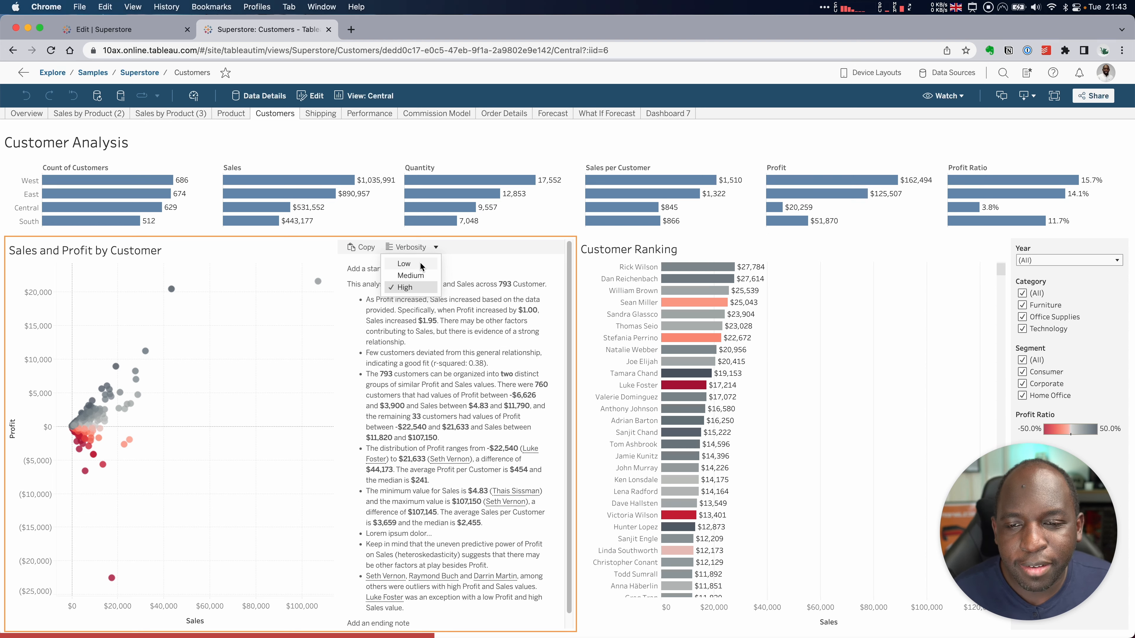
{"action": "left_click", "coordinate": [420, 266]}
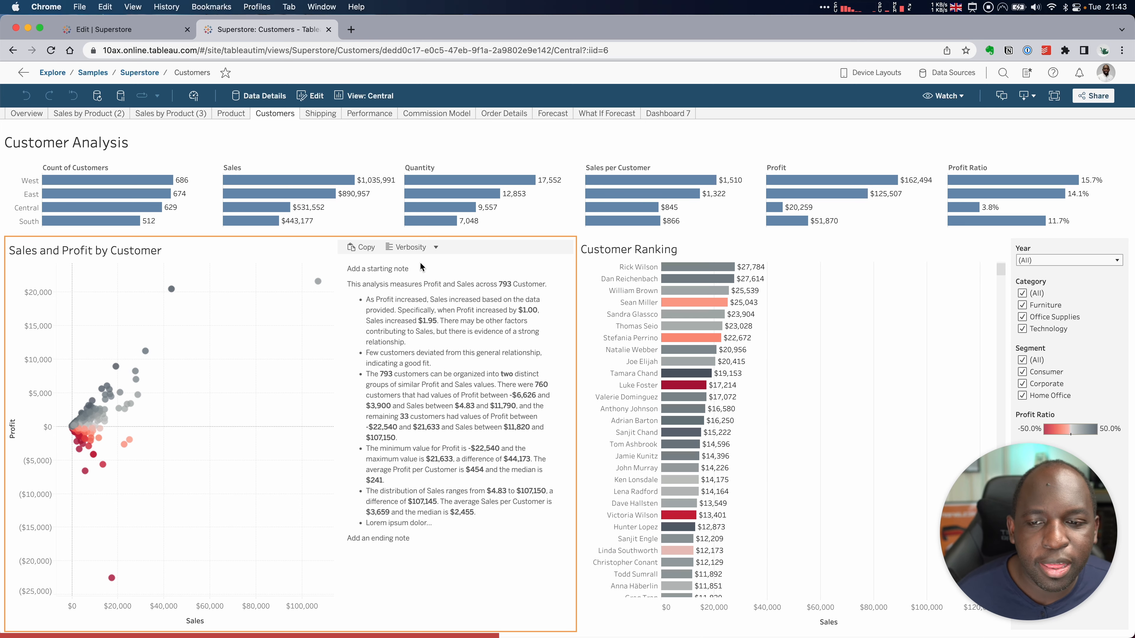
{"action": "left_click", "coordinate": [423, 248]}
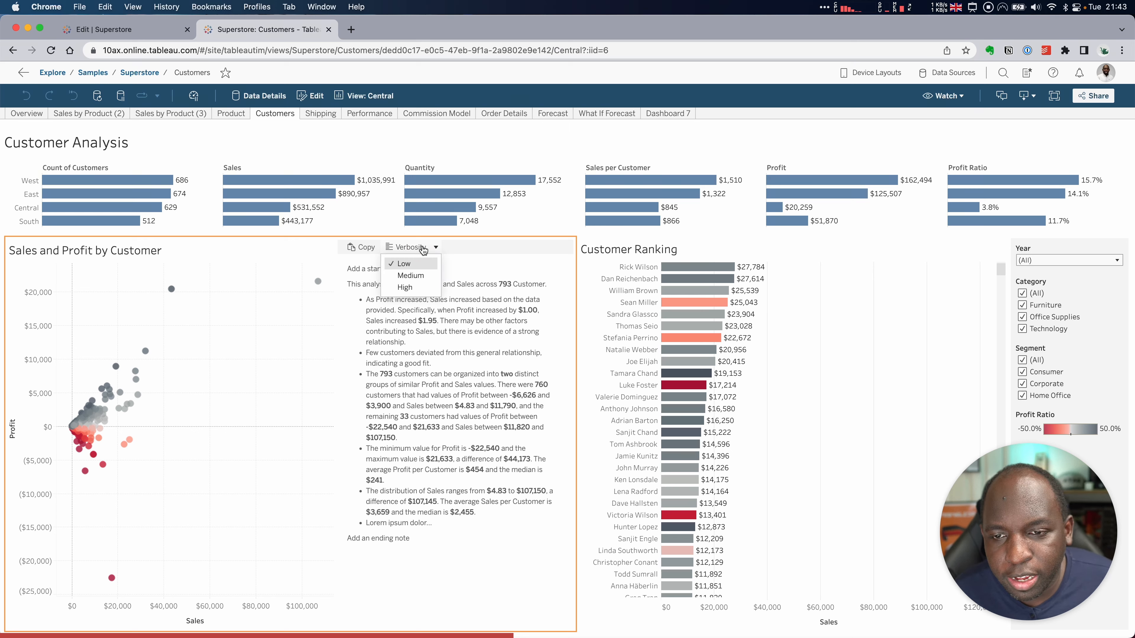
{"action": "left_click", "coordinate": [484, 262]}
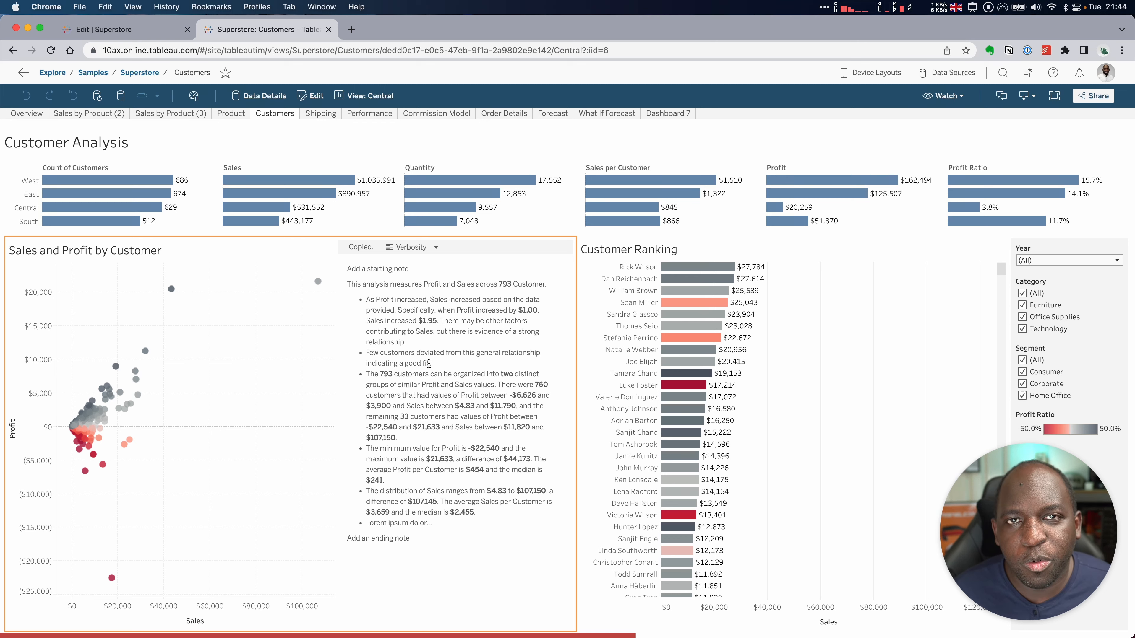
Step: Copy the Sales and Profit by Customer story's text and switch to a blank note in Bear
{"action": "left_click", "coordinate": [360, 253]}
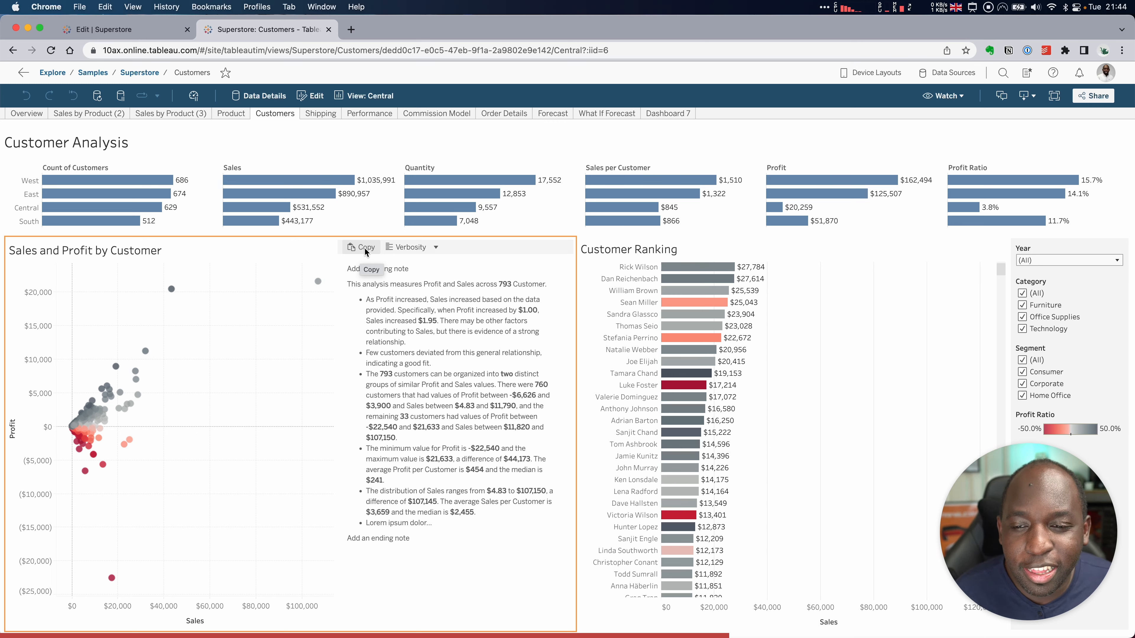
{"action": "left_click", "coordinate": [365, 247]}
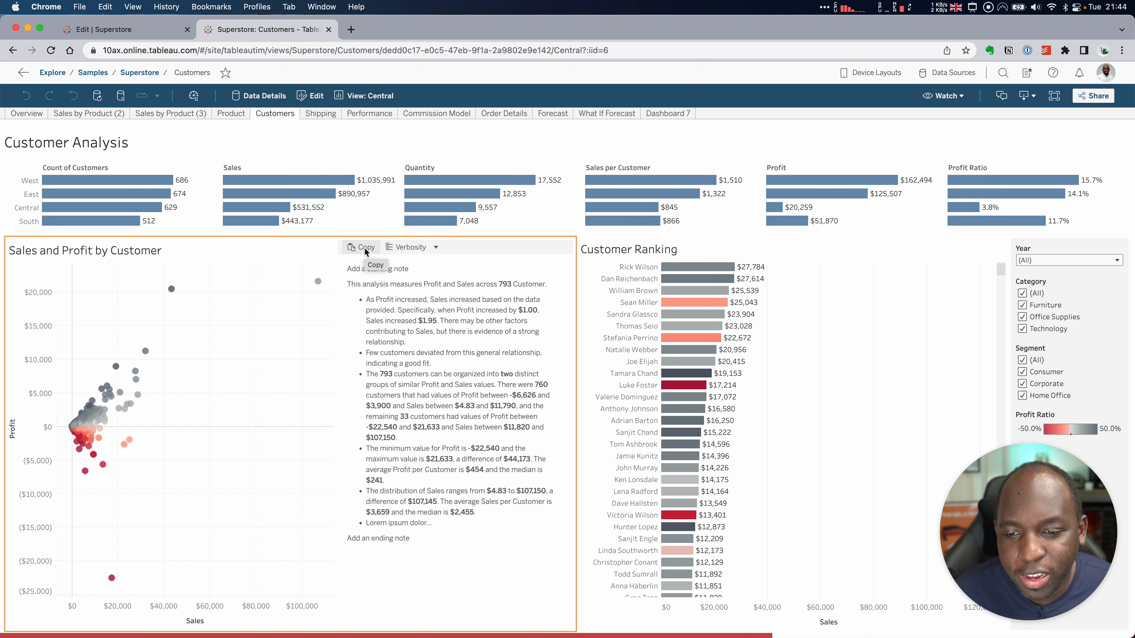
{"action": "key", "text": "super"}
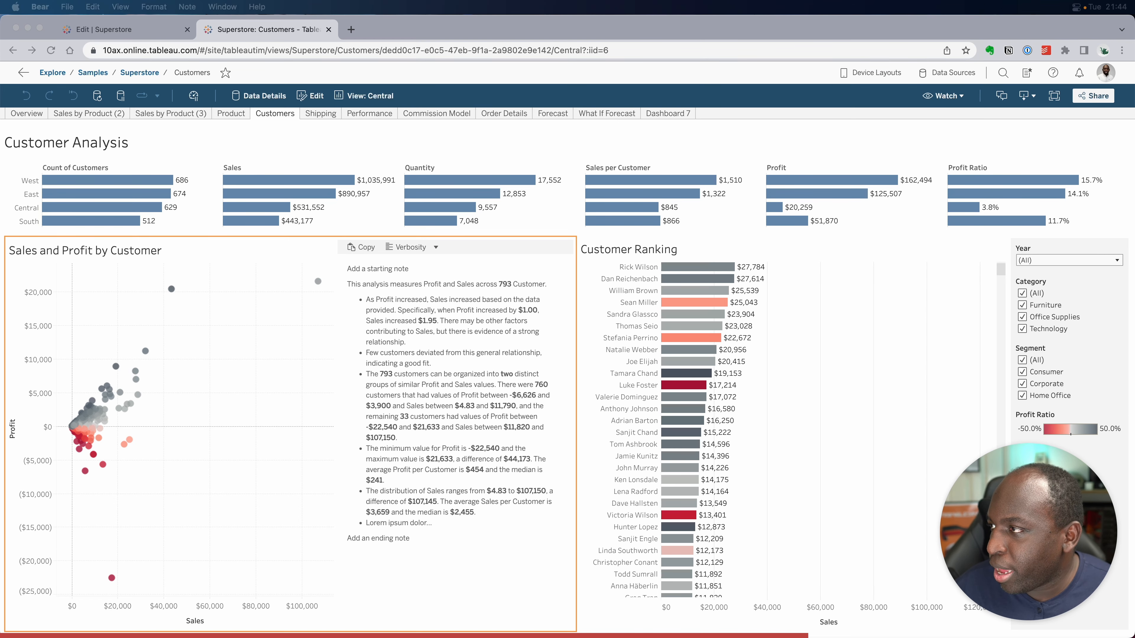
{"action": "left_click_drag", "start_coordinate": [0, 179], "coordinate": [398, 64]}
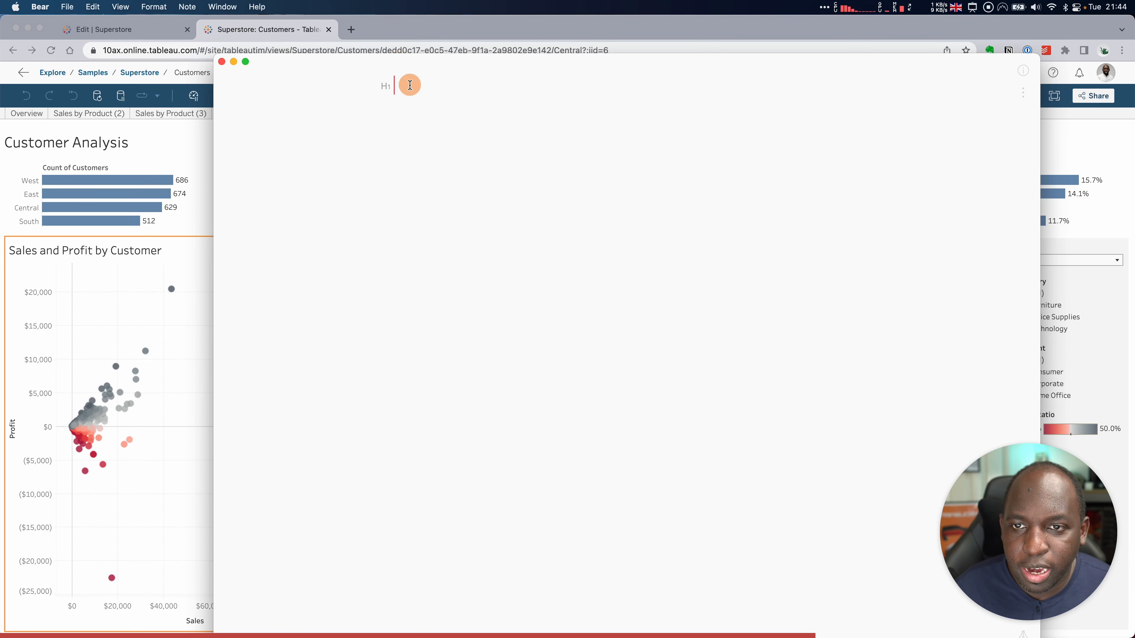
Step: Give the blank note the heading "text" and start a new line below it
{"action": "type", "text": "tes"}
{"action": "key", "text": "Return"}
{"action": "key", "text": "BackSpace"}
{"action": "key", "text": "BackSpace"}
{"action": "type", "text": "xy"}
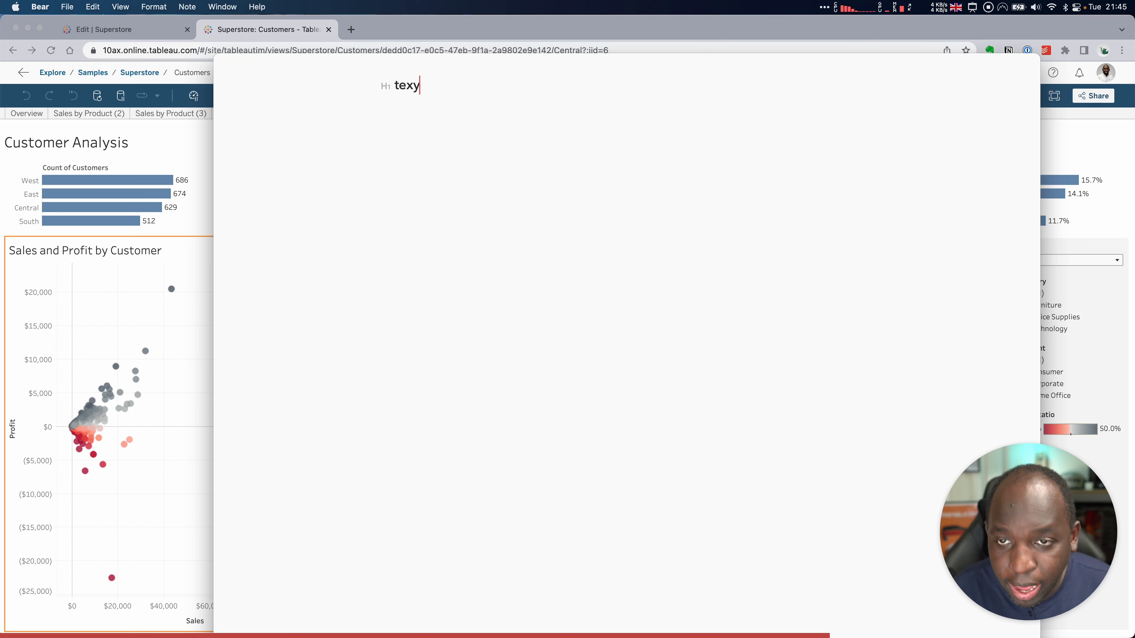
{"action": "key", "text": "BackSpace"}
{"action": "type", "text": "t"}
{"action": "key", "text": "Return"}
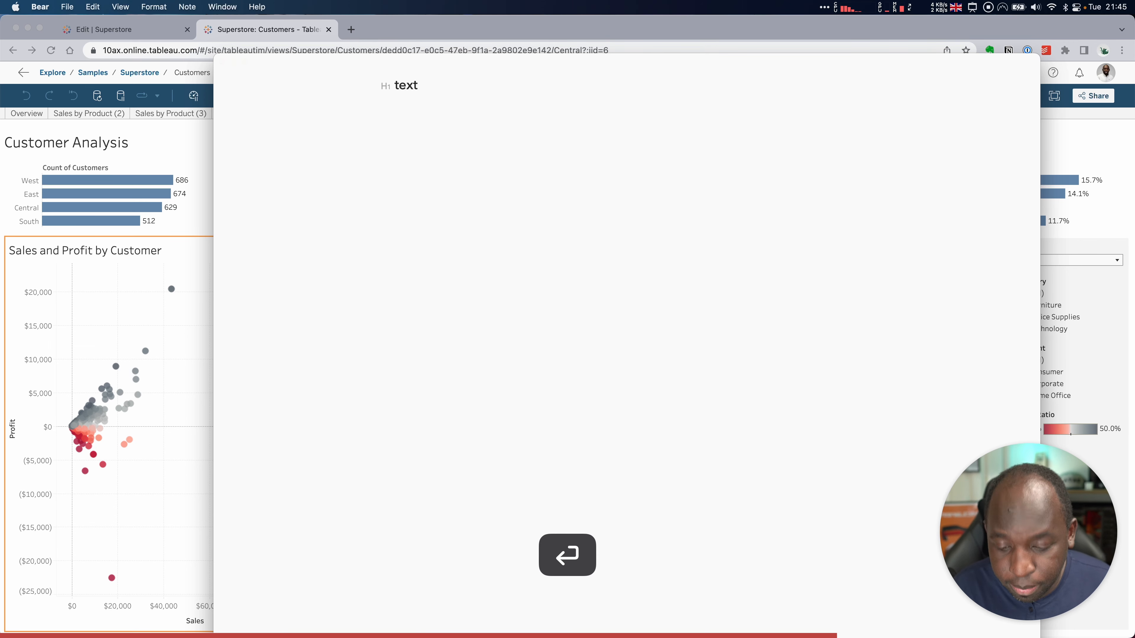
Step: Paste the copied story text under the note's heading and add a separator line beneath it
{"action": "key", "text": "super+v"}
{"action": "key", "text": "Return"}
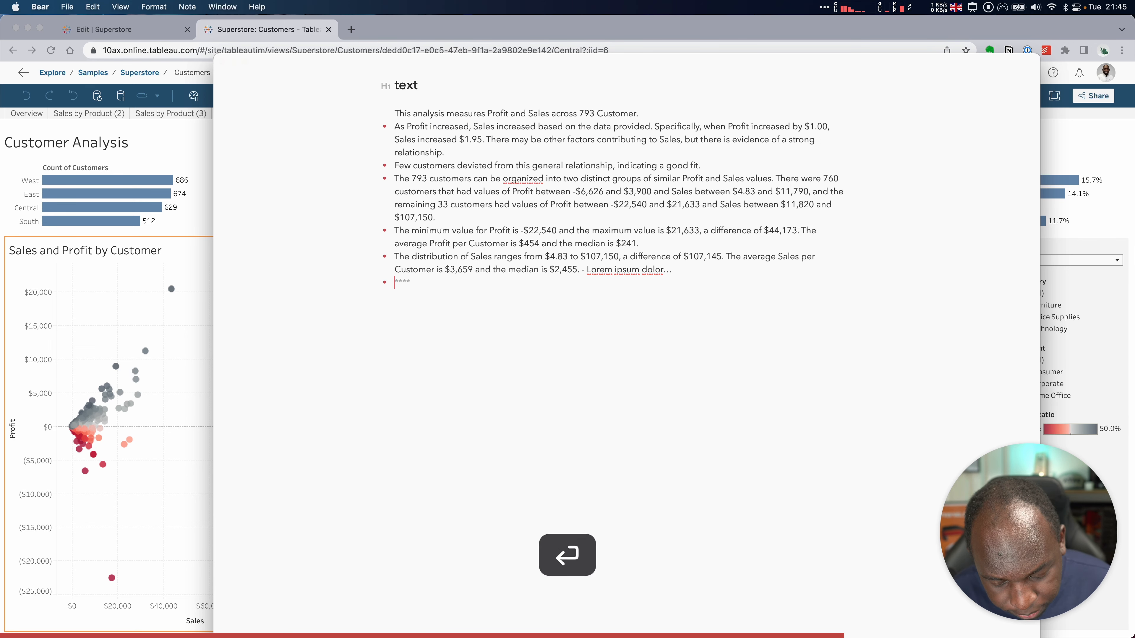
{"action": "key", "text": "super+v"}
{"action": "key", "text": "super+z"}
{"action": "key", "text": "super+z"}
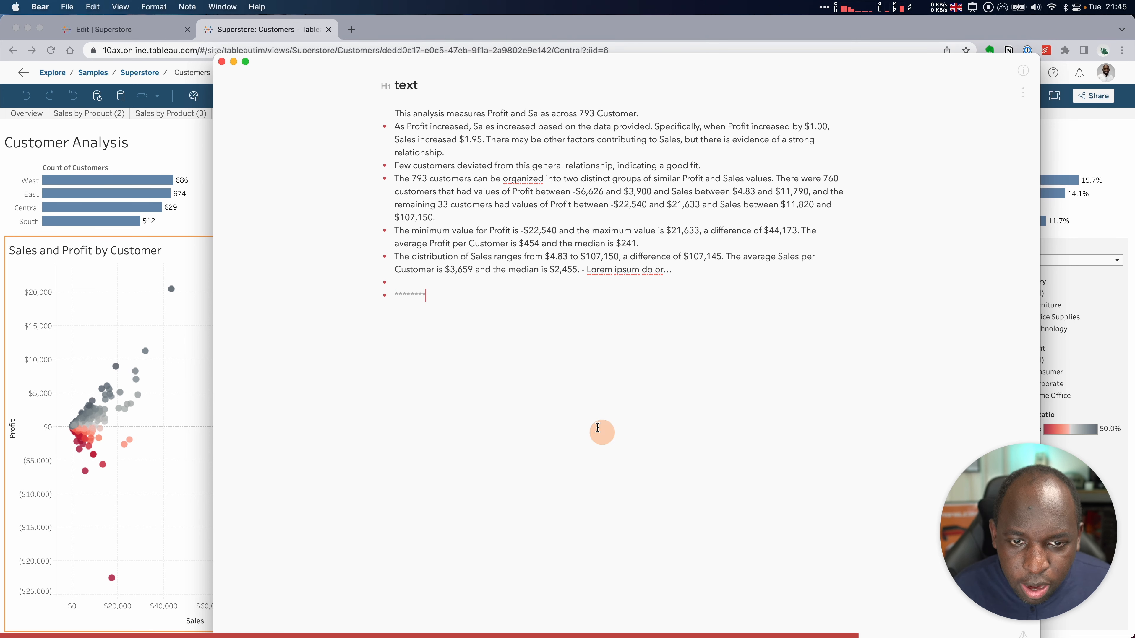
Step: Paste the same story text a second time below the separator line and close the note window
{"action": "left_click", "coordinate": [670, 113]}
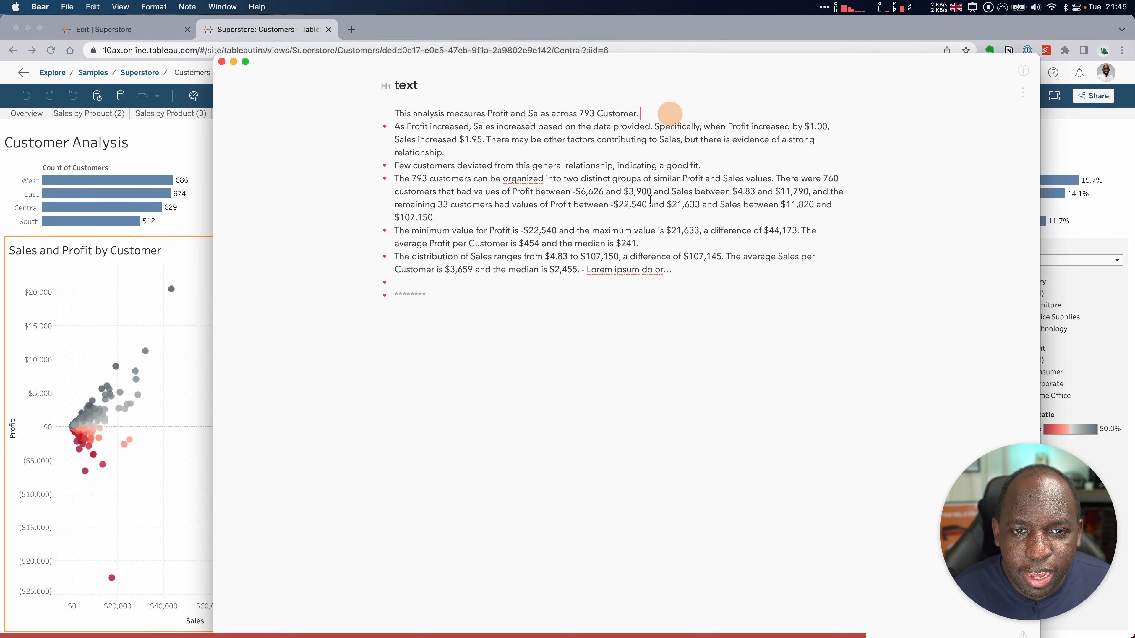
{"action": "left_click", "coordinate": [544, 402]}
{"action": "key", "text": "Return"}
{"action": "type", "text": "This analysis measures Profit and Sales across 793 Customer. As Profit increased, Sales increased based on the data provided. Specifically, when Profit increased by $1.00, Sales increased $1.95. There may be other factors contributing to Sales, but there is evidence of a strong relationship. Few customers deviated from this general relationship, indicating a good fit. The 793 customers can be organized into two distinct groups of similar Profit and Sales values. There were 760 customers that had values of Profit between -$6,626 and $3,900 and Sales between $4.83 and $11,790, and the remaining 33 customers had values of Profit between -$22,540 and $21,633 and Sales between $11,820 and $107,150. The minimum value for Profit is -$22,540 and the maximum value is $21,633, a difference of $44,173. The average Profit per Customer is $454 and the median is $241. The distribution of Sales ranges from $4.83 to $107,150, a difference of $107,145. The average Sales per Customer is $3,659 and the median is $2,455. - Lorem ipsum dolor..."}
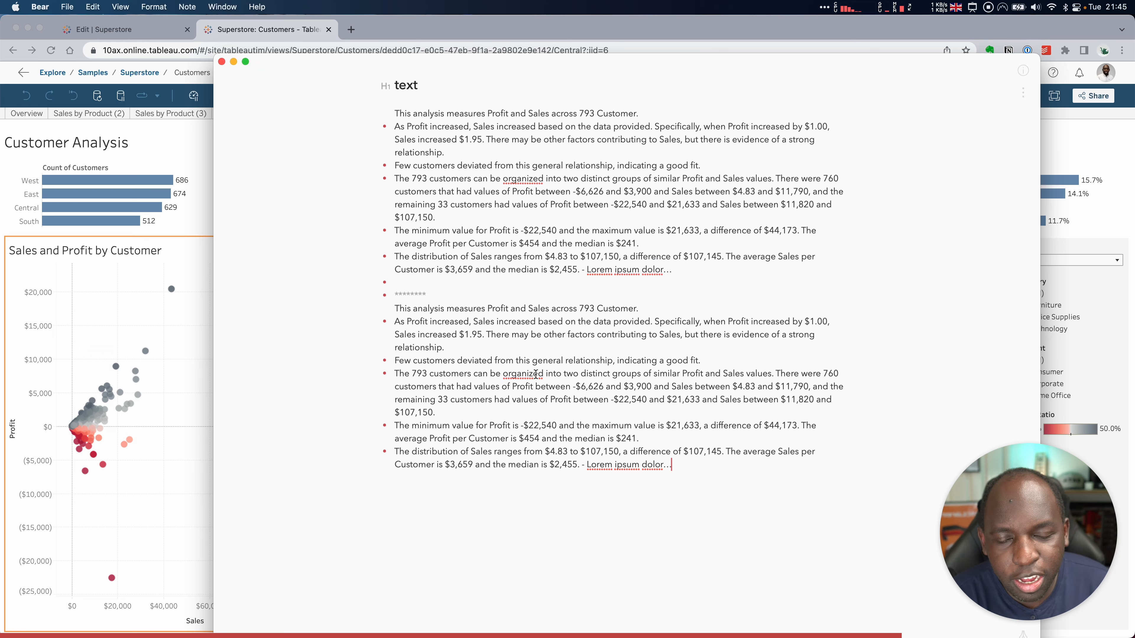
{"action": "left_click", "coordinate": [747, 321]}
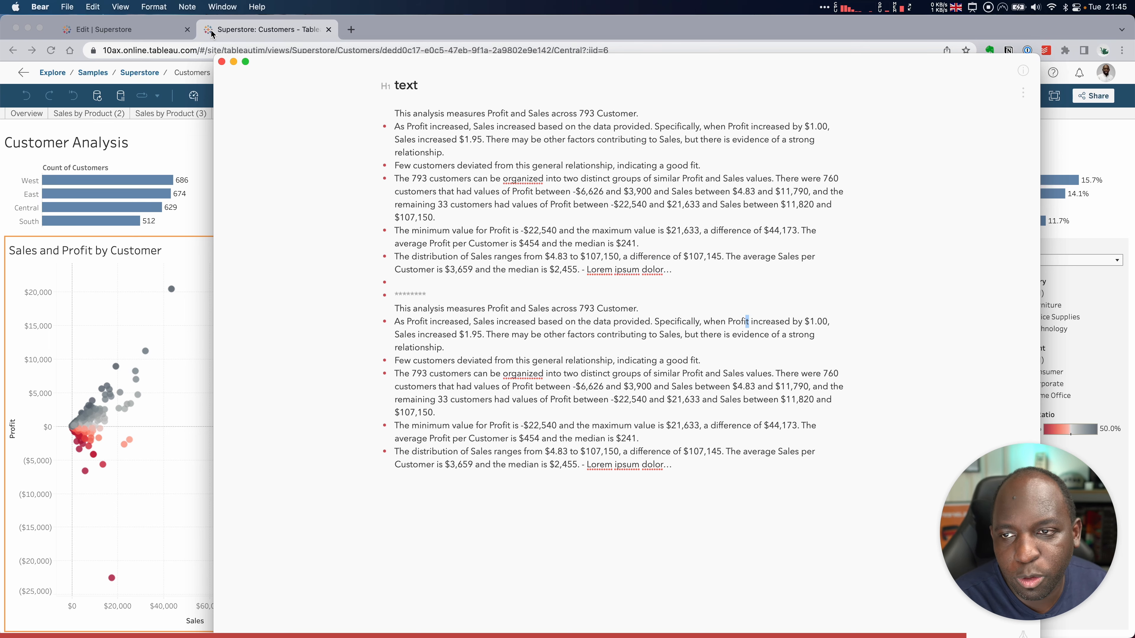
{"action": "left_click", "coordinate": [221, 62]}
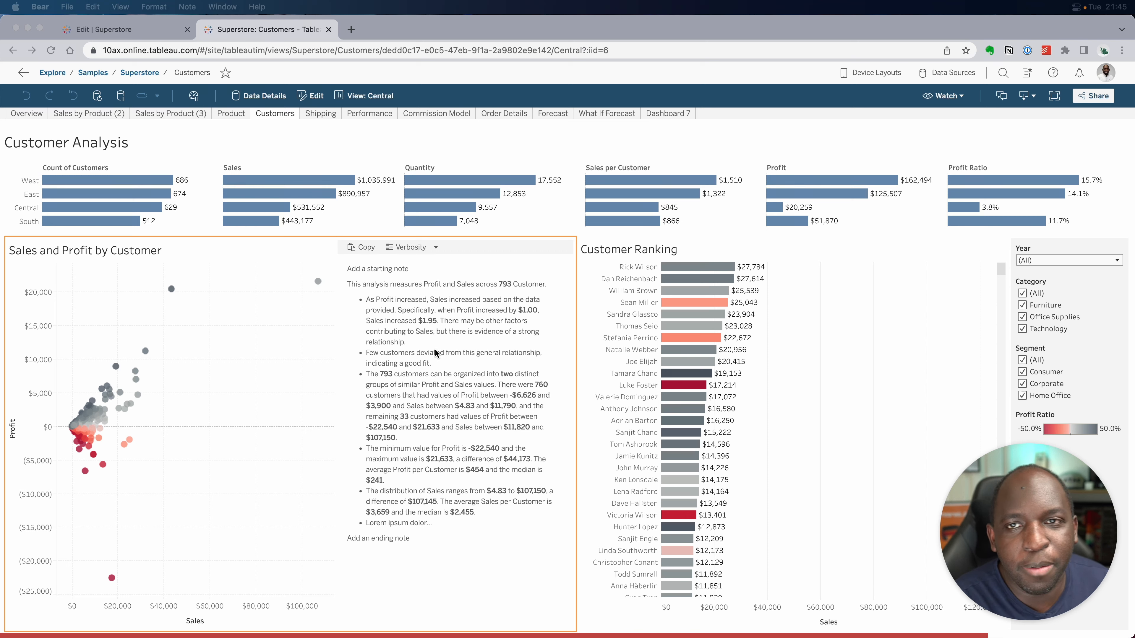
Step: Open the Superstore workbook's permissions, review the All Users rule including Download Full Data, and close them
{"action": "left_click", "coordinate": [136, 72]}
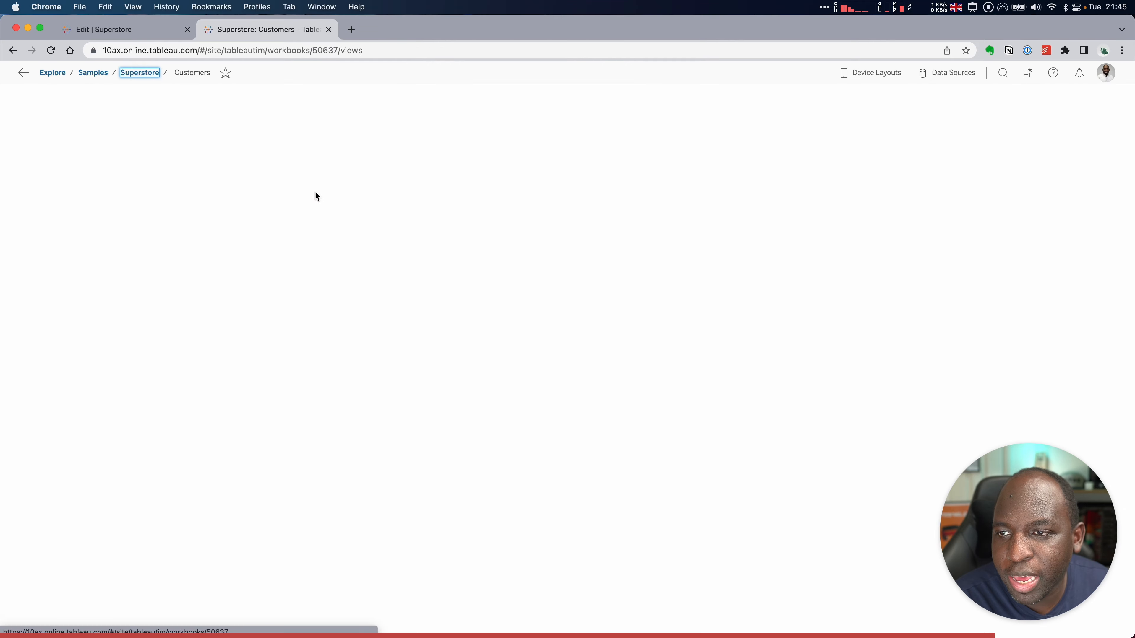
{"action": "left_click", "coordinate": [340, 112]}
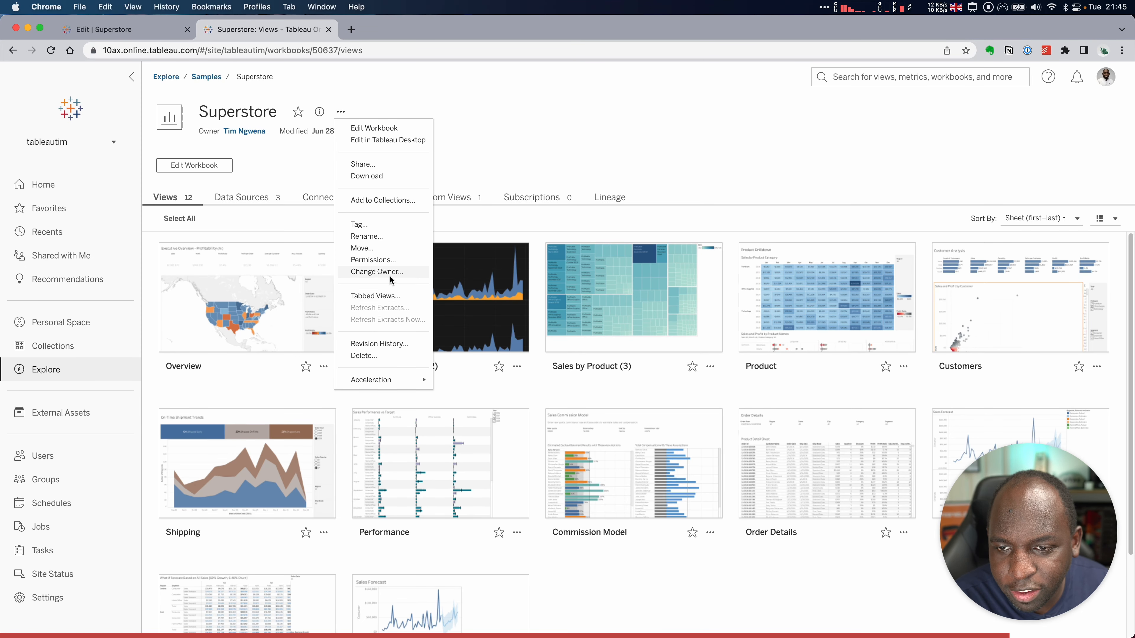
{"action": "left_click", "coordinate": [373, 259]}
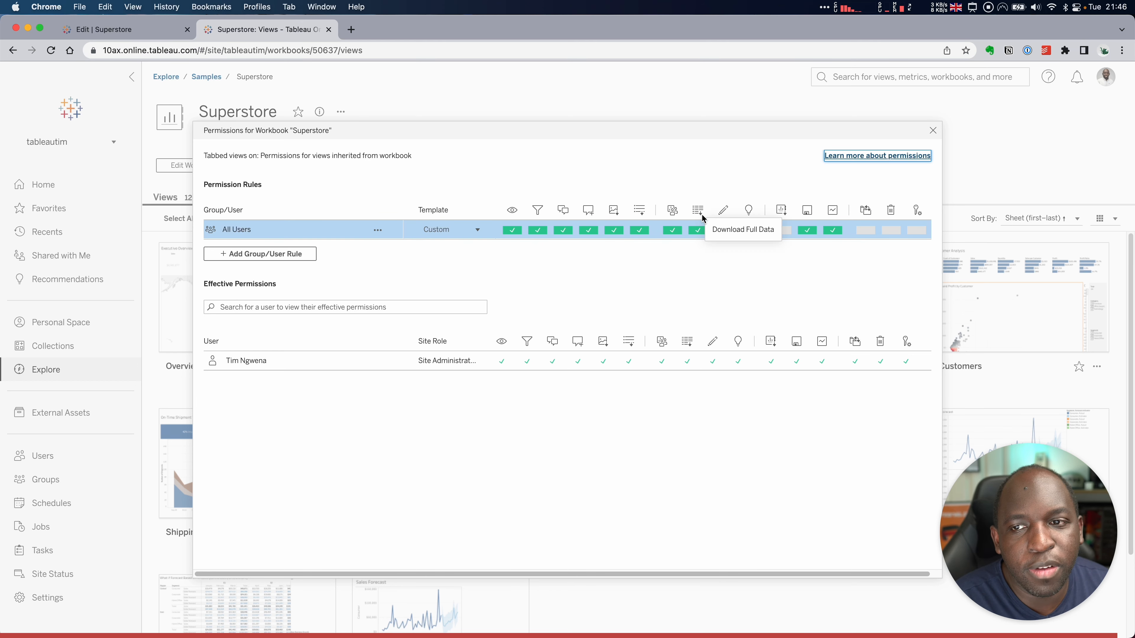
{"action": "left_click", "coordinate": [932, 130]}
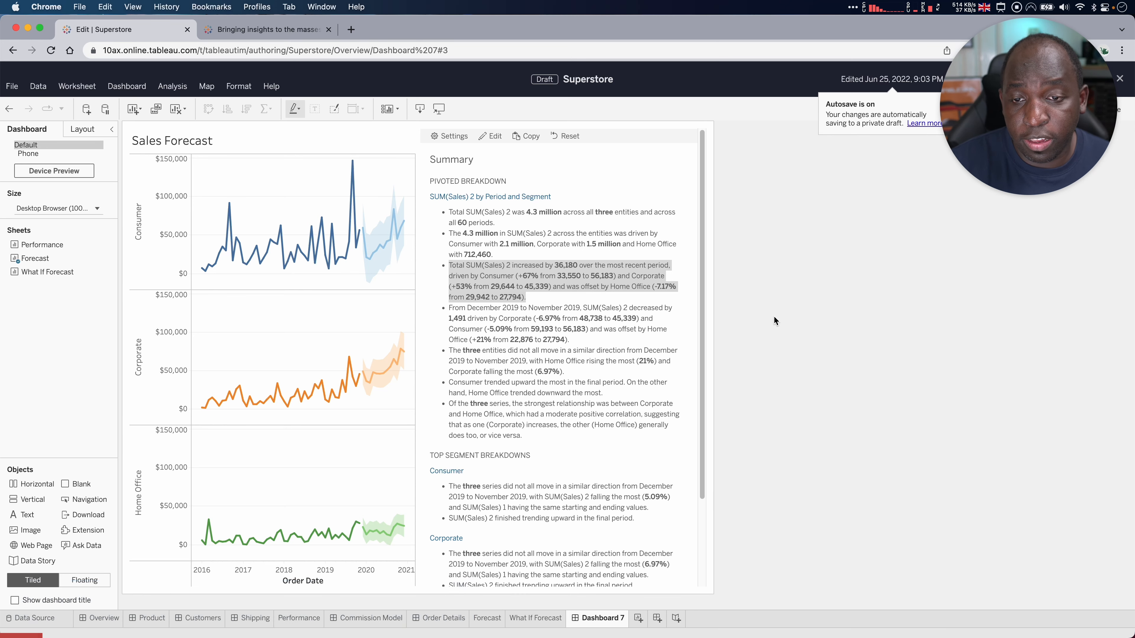
Step: Switch to the Tableau blog article about Narrative Science and read its introduction down to the product image
{"action": "left_click", "coordinate": [291, 29]}
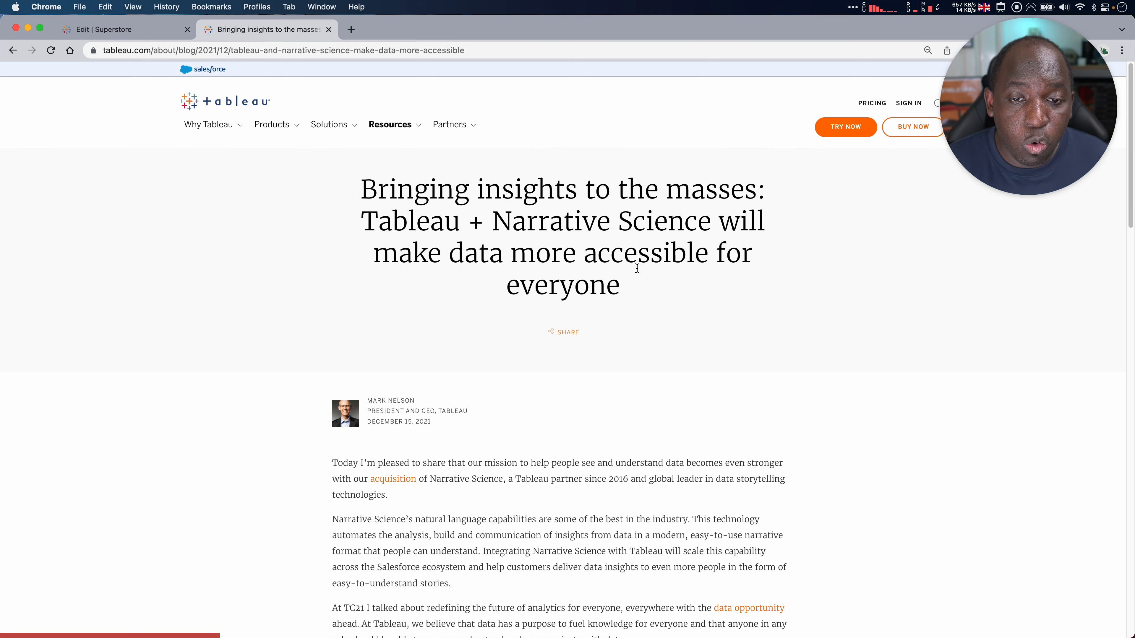
{"action": "scroll", "coordinate": [639, 334], "scroll_direction": "down", "scroll_amount": 7}
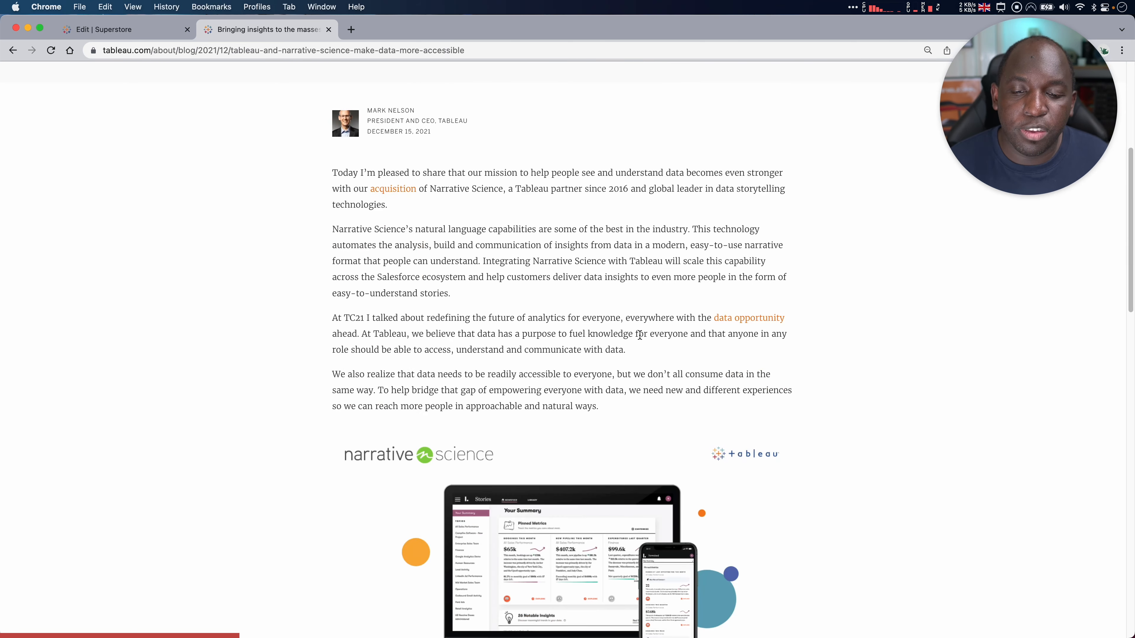
{"action": "scroll", "coordinate": [639, 334], "scroll_direction": "down", "scroll_amount": 5}
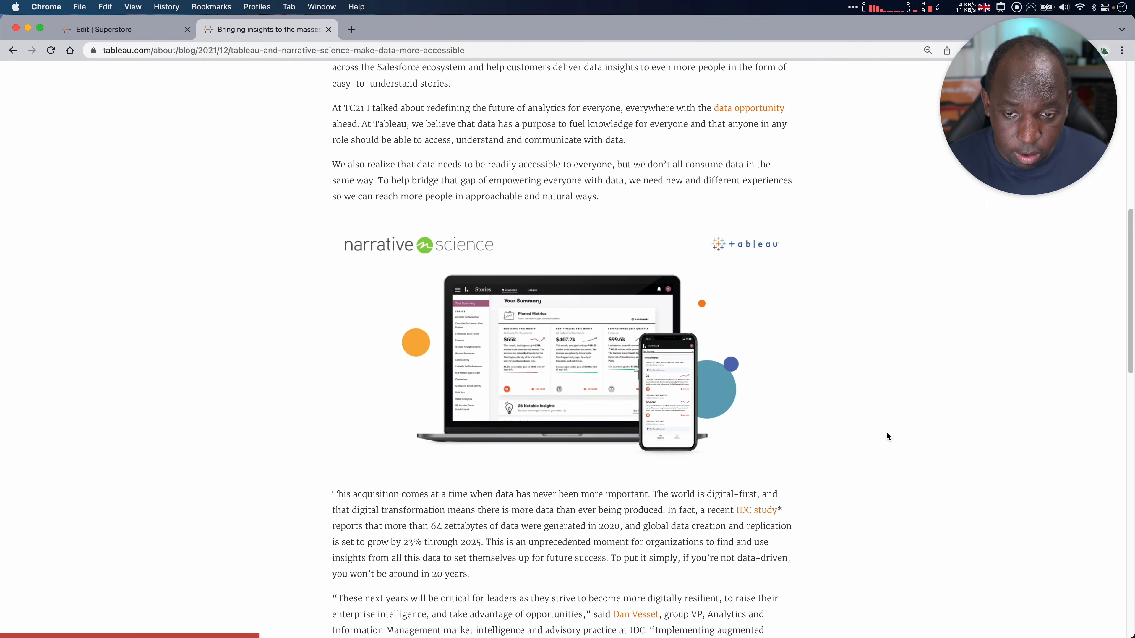
{"action": "scroll", "coordinate": [591, 290], "scroll_direction": "down", "scroll_amount": 2}
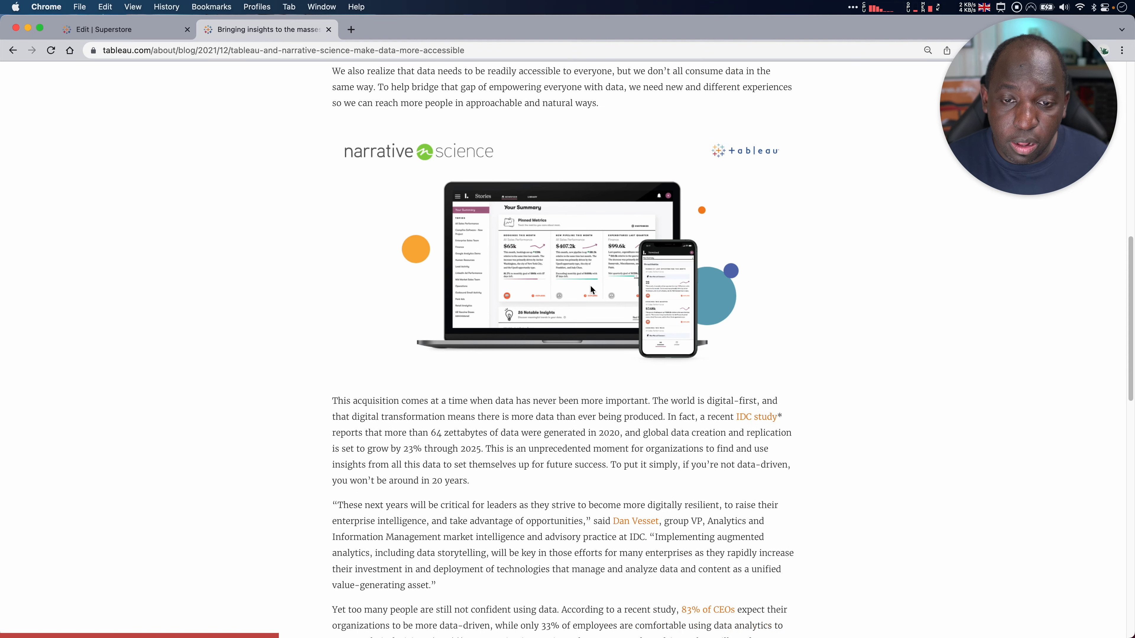
Step: Open the article's Narrative Science product image in its own tab and examine it
{"action": "right_click", "coordinate": [567, 256]}
{"action": "left_click", "coordinate": [581, 259]}
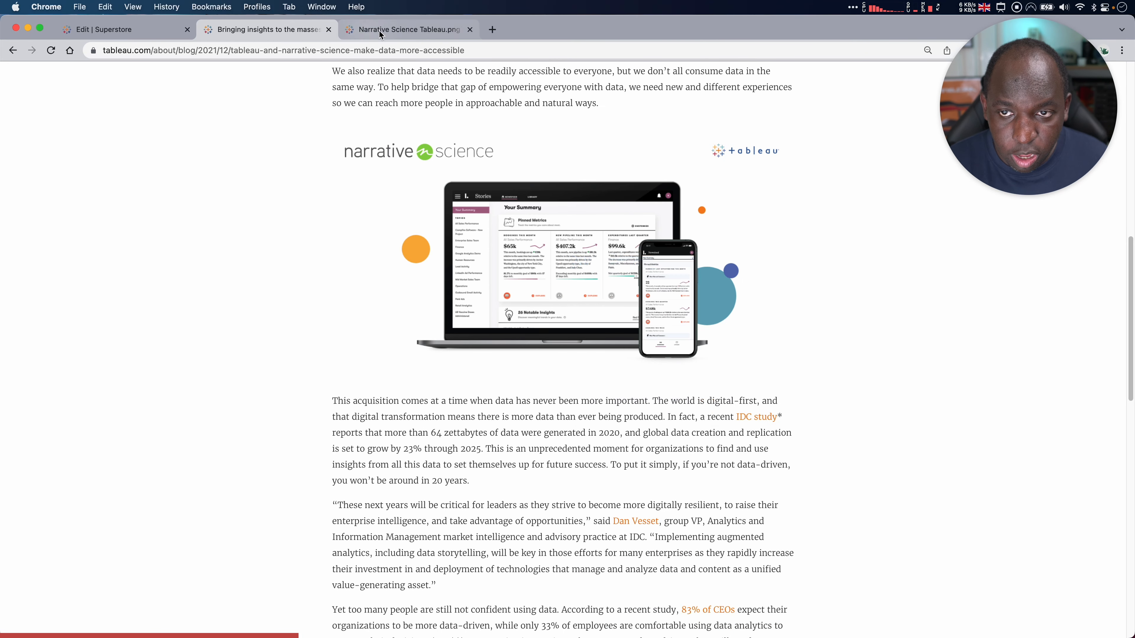
{"action": "left_click", "coordinate": [381, 32]}
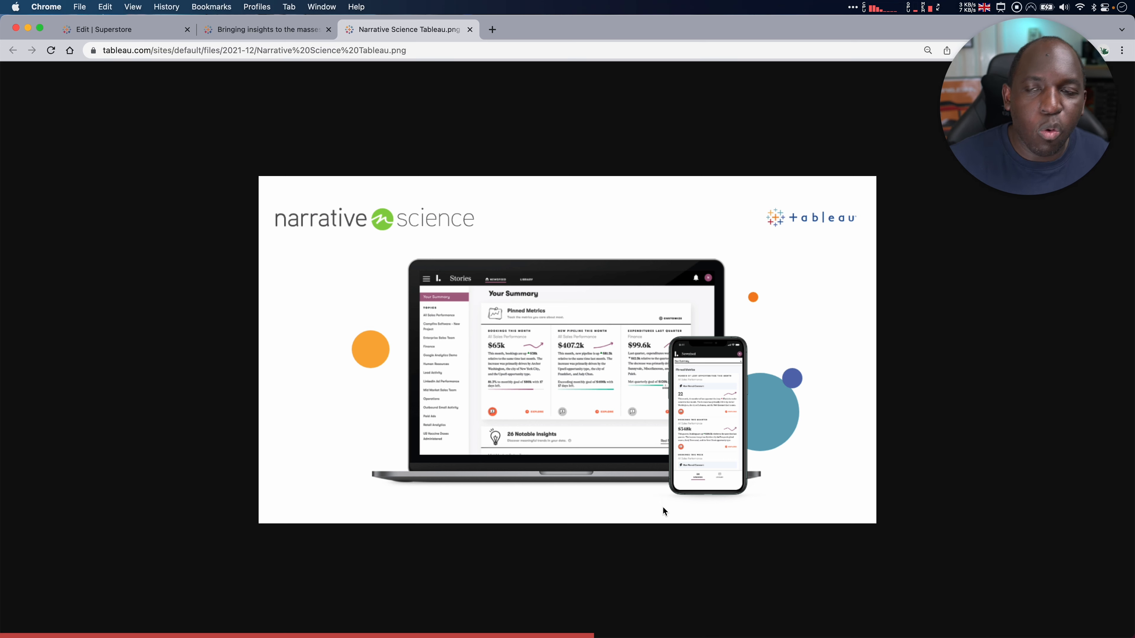
Step: Return to the blog article and read the rest of it, from the acquisition background to the footnotes
{"action": "left_click", "coordinate": [280, 29]}
{"action": "scroll", "coordinate": [563, 300], "scroll_direction": "down", "scroll_amount": 8}
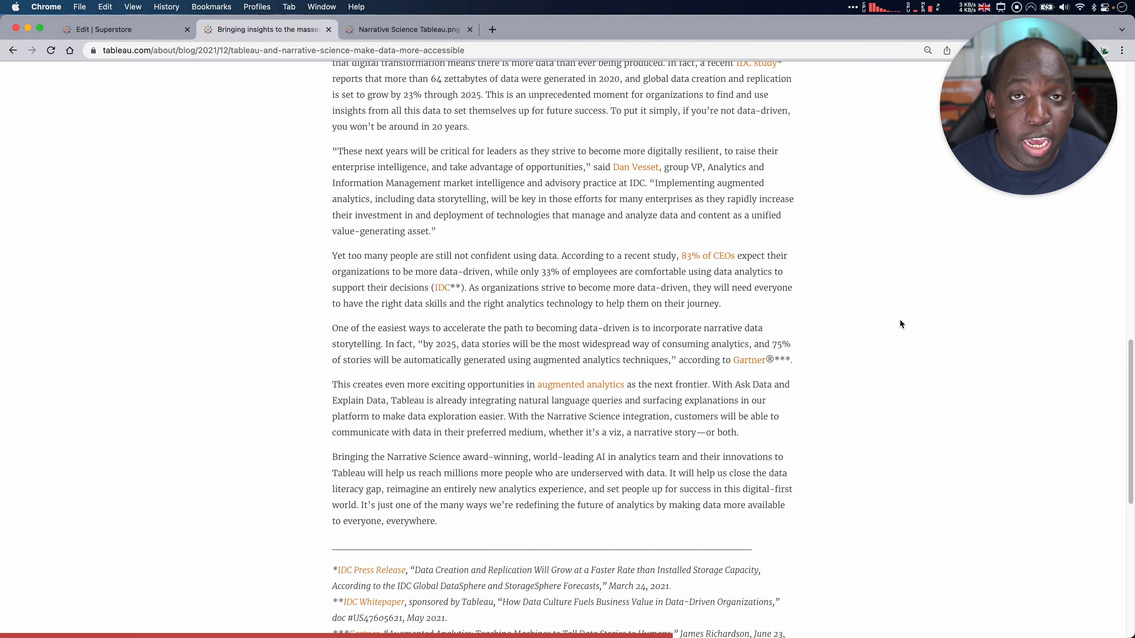
{"action": "scroll", "coordinate": [877, 317], "scroll_direction": "up", "scroll_amount": 10}
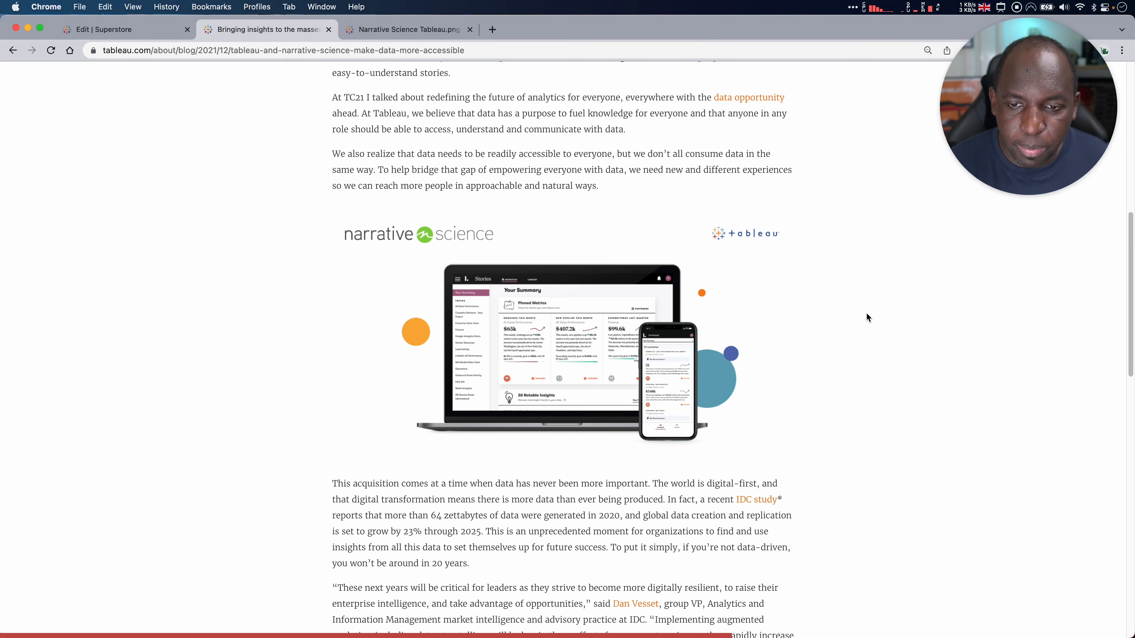
{"action": "scroll", "coordinate": [866, 313], "scroll_direction": "up", "scroll_amount": 12}
{"action": "scroll", "coordinate": [551, 335], "scroll_direction": "down", "scroll_amount": 15}
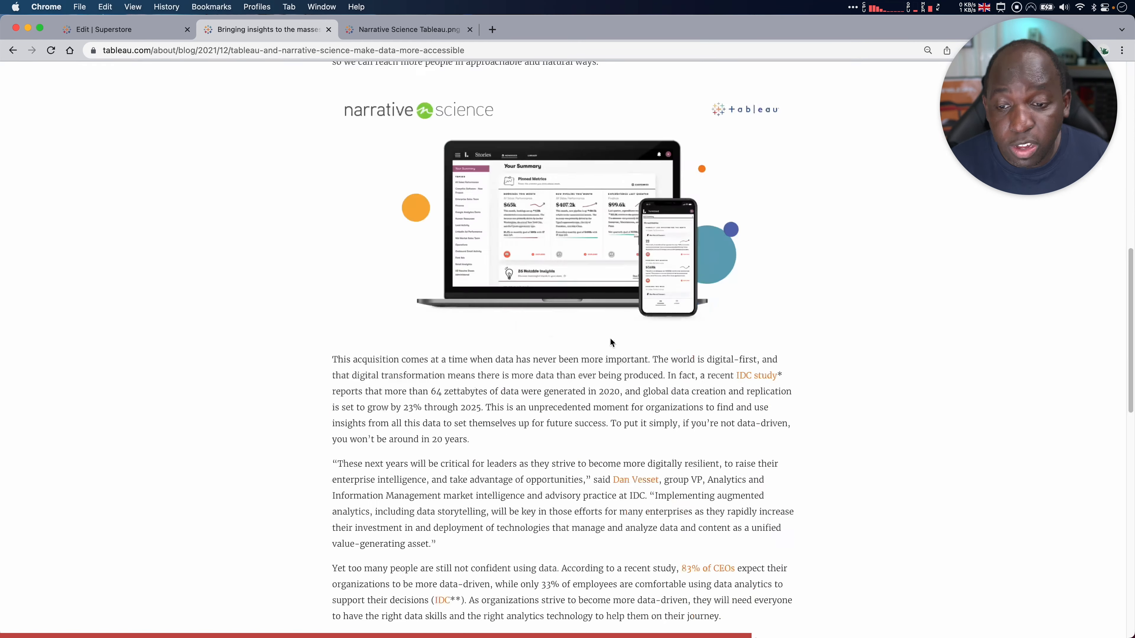
{"action": "scroll", "coordinate": [551, 349], "scroll_direction": "up", "scroll_amount": 5}
{"action": "scroll", "coordinate": [554, 364], "scroll_direction": "down", "scroll_amount": 2}
{"action": "scroll", "coordinate": [554, 364], "scroll_direction": "down", "scroll_amount": 8}
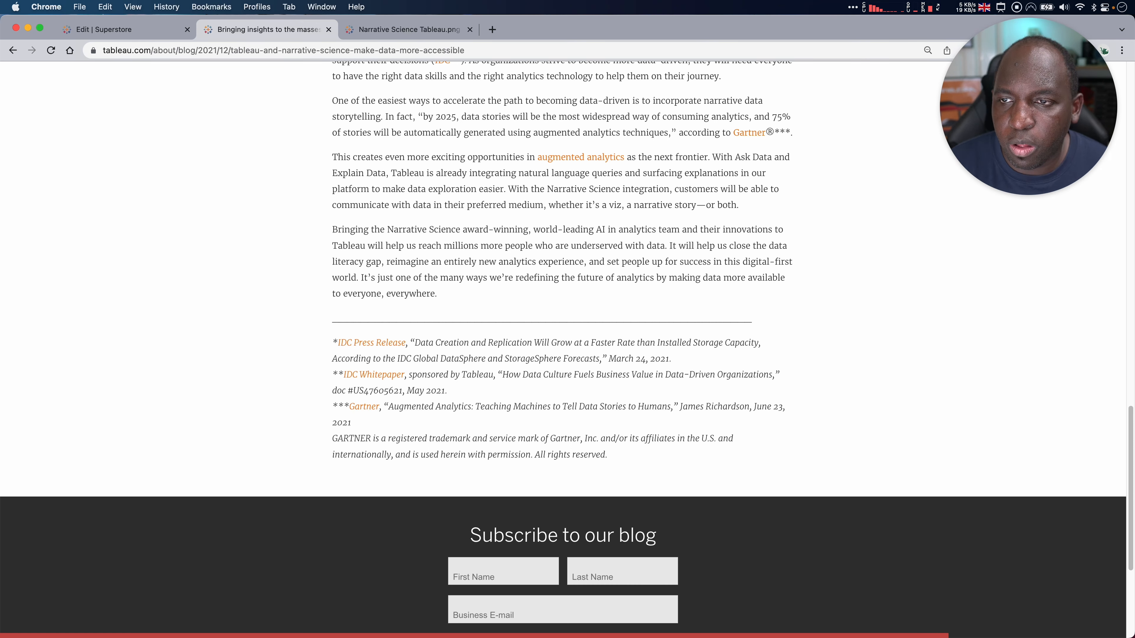
Step: Highlight the publication date under the article's author and return to the Superstore dashboard being edited
{"action": "scroll", "coordinate": [715, 290], "scroll_direction": "up", "scroll_amount": 20}
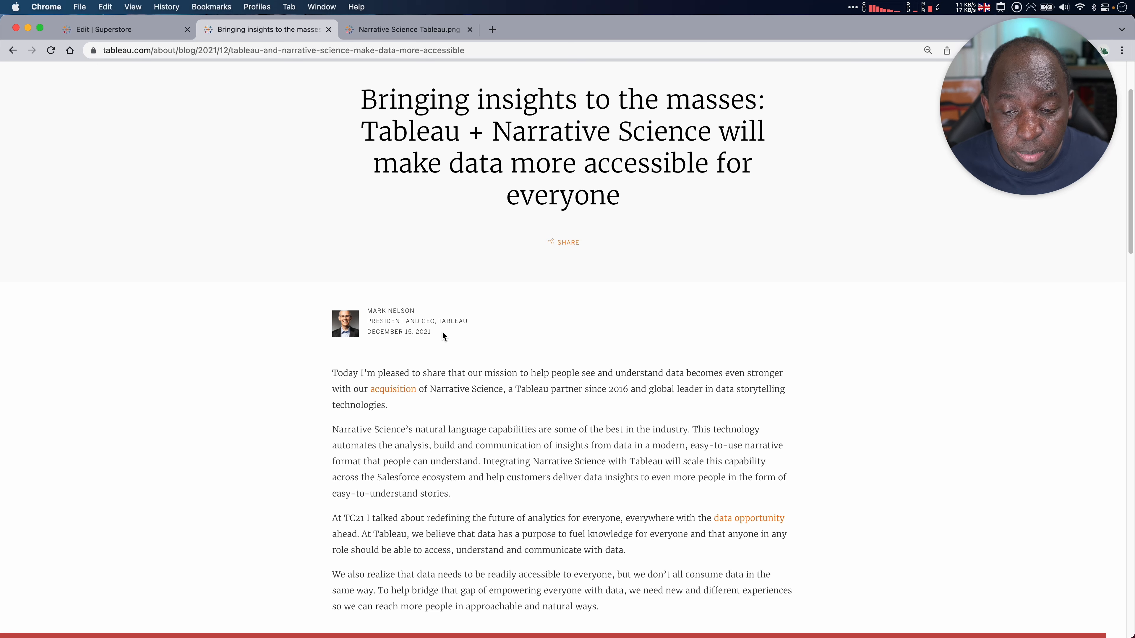
{"action": "scroll", "coordinate": [421, 331], "scroll_direction": "down", "scroll_amount": 1}
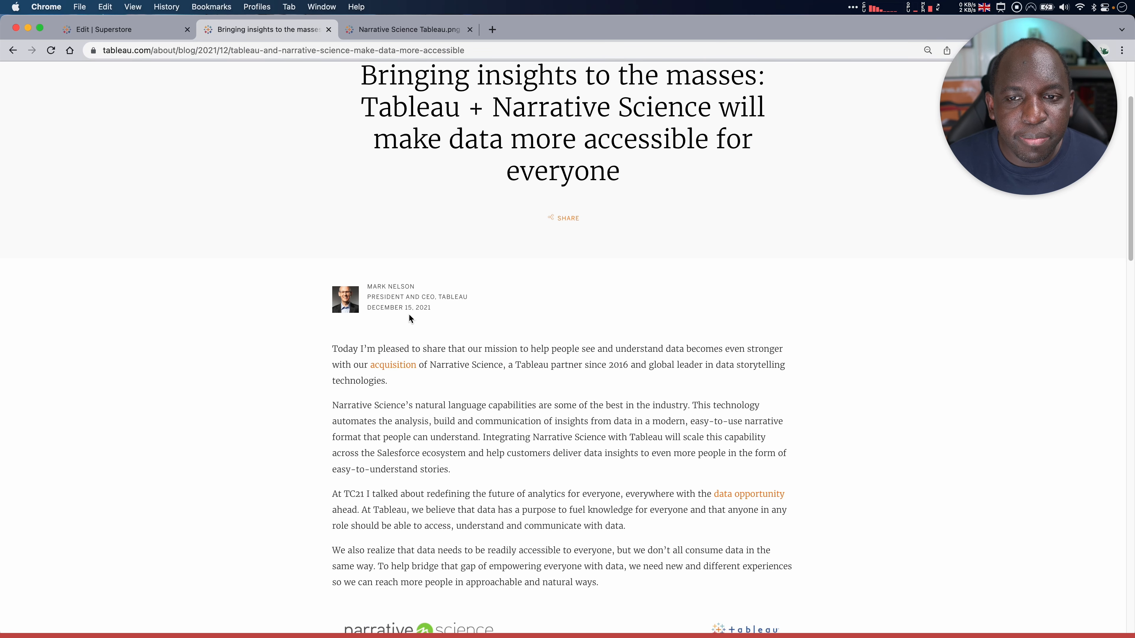
{"action": "left_click_drag", "start_coordinate": [367, 308], "coordinate": [449, 312]}
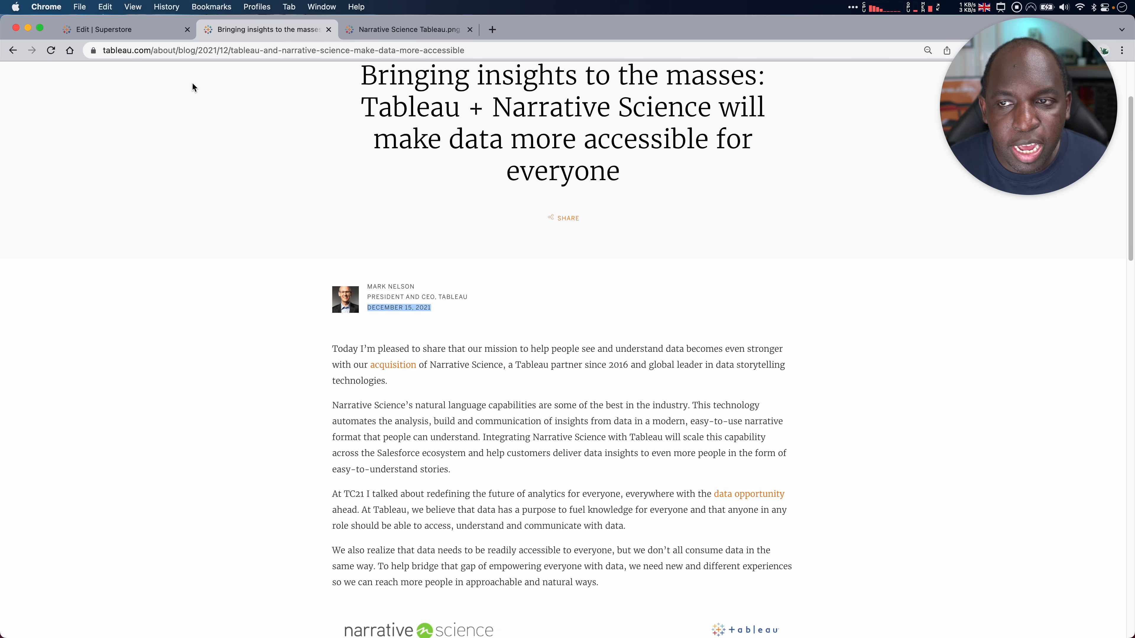
{"action": "left_click", "coordinate": [146, 30]}
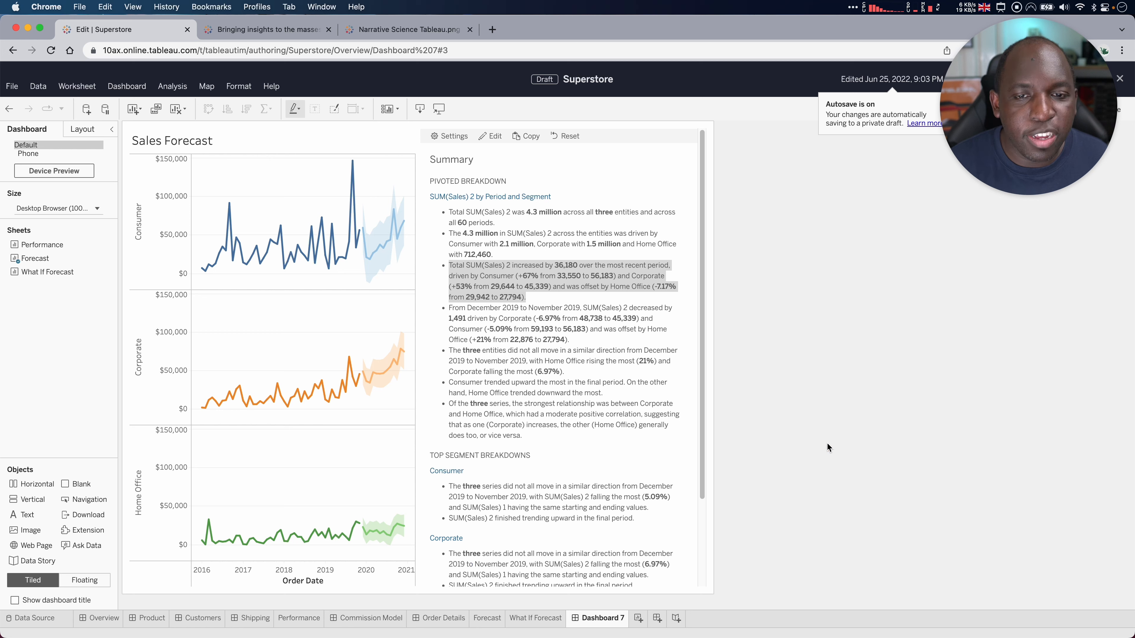